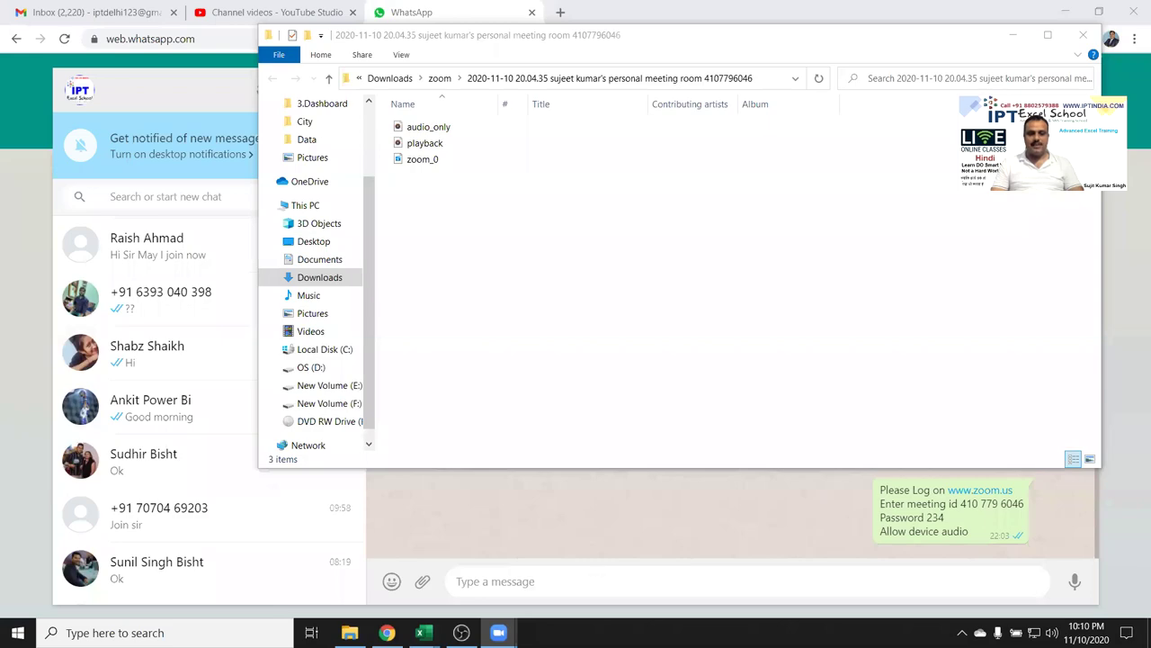
- Minimize File Explorer and the browser to reveal the desktop
{"action": "key", "text": "super+d"}
- Fill A1:Q23 on Sheet2 with the formula =RANDBETWEEN(10,90)
{"action": "mouse_move", "coordinate": [422, 633]}
{"action": "left_click", "coordinate": [306, 585]}
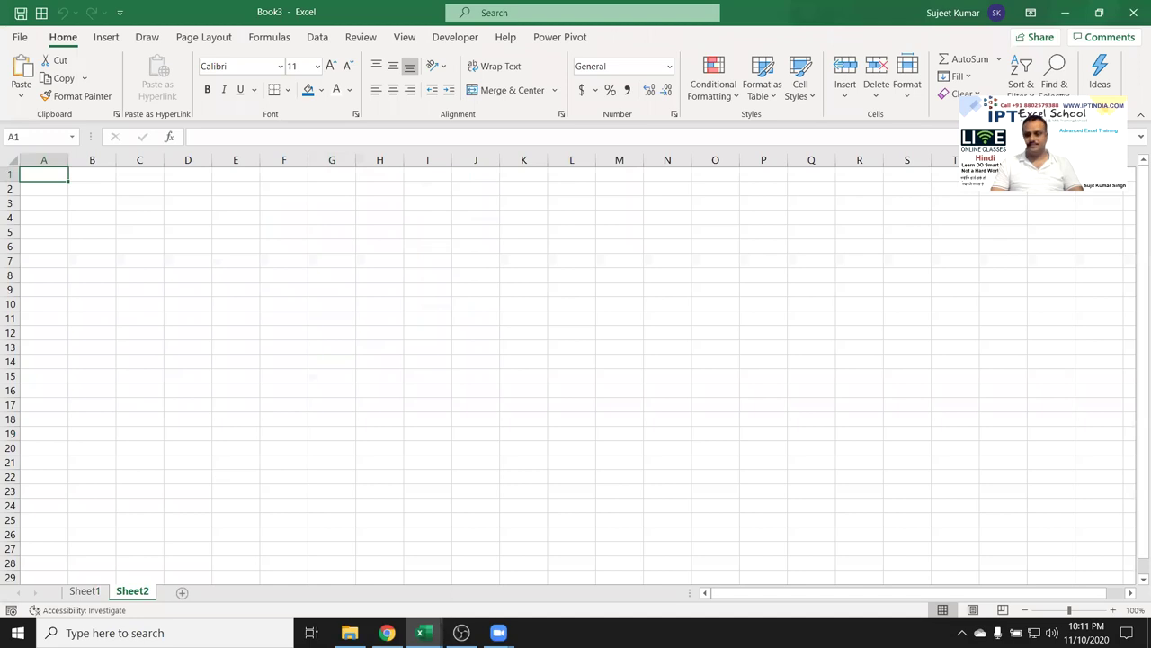
{"action": "type", "text": "=ra"}
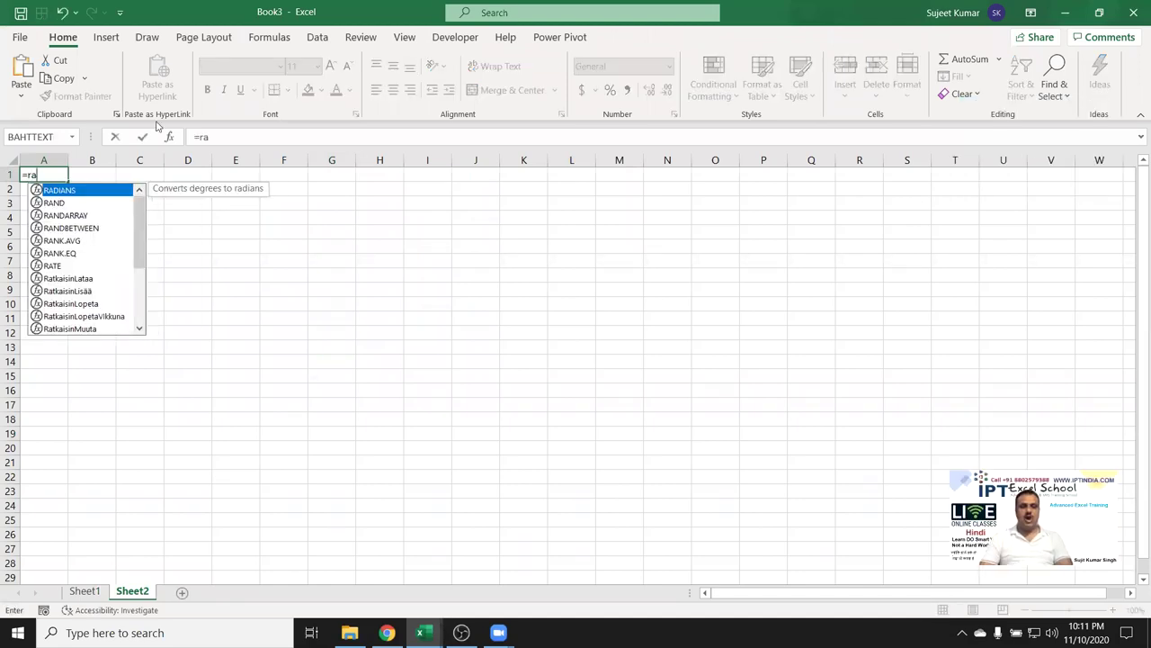
{"action": "key", "text": "Down"}
{"action": "key", "text": "Down"}
{"action": "key", "text": "Down"}
{"action": "key", "text": "Tab"}
{"action": "type", "text": "10,90"}
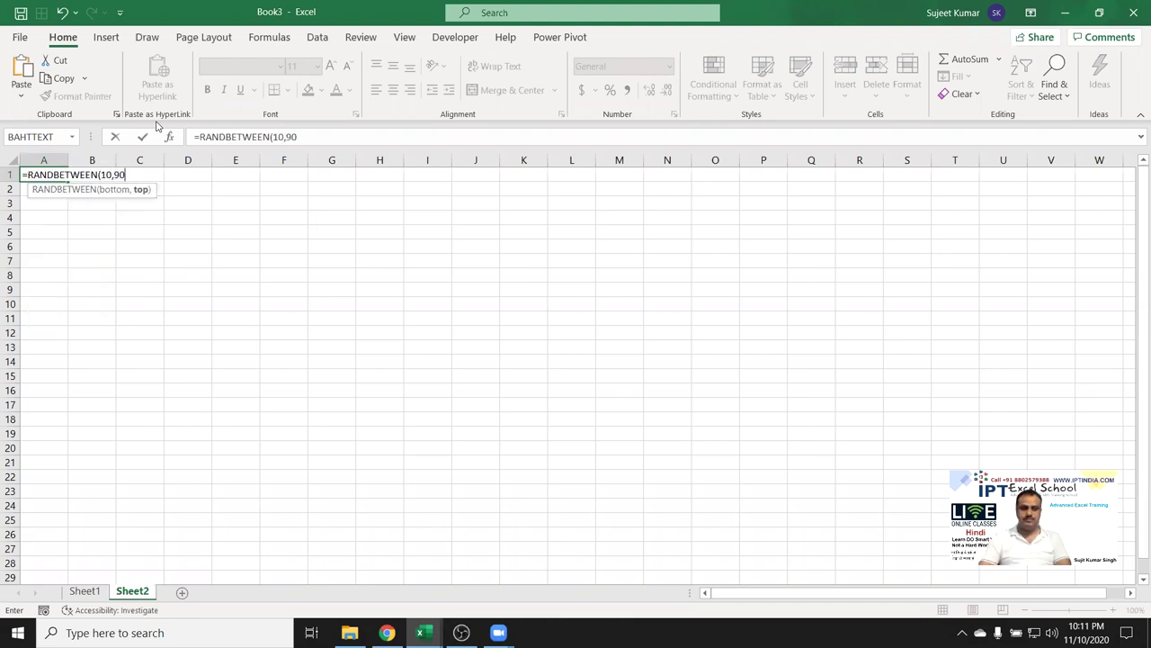
{"action": "key", "text": "Return"}
{"action": "left_click_drag", "start_coordinate": [55, 174], "coordinate": [805, 491]}
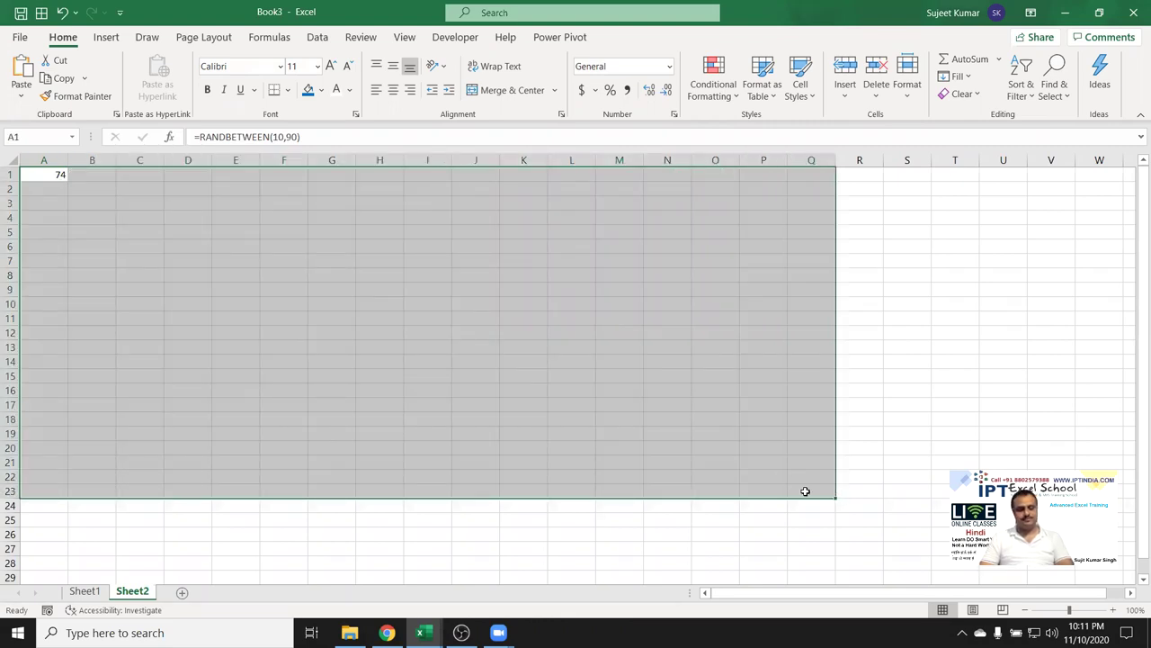
{"action": "key", "text": "ctrl+r"}
{"action": "key", "text": "ctrl+d"}
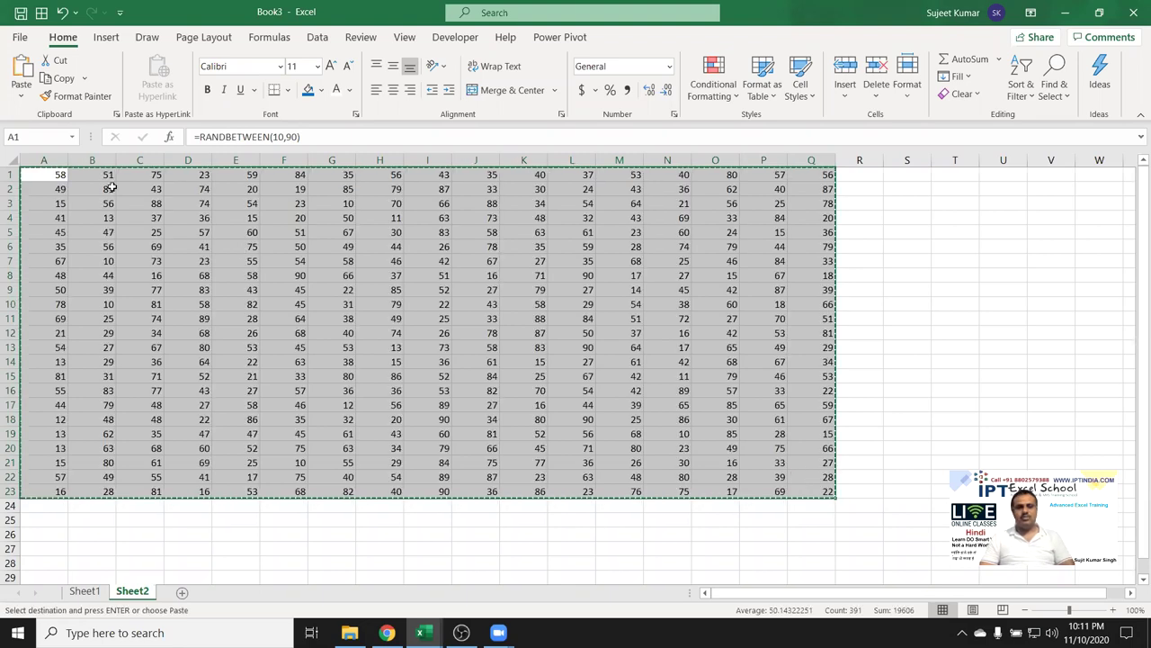
- Convert the A1:Q23 random numbers into fixed values with Paste Values
{"action": "key", "text": "ctrl+c"}
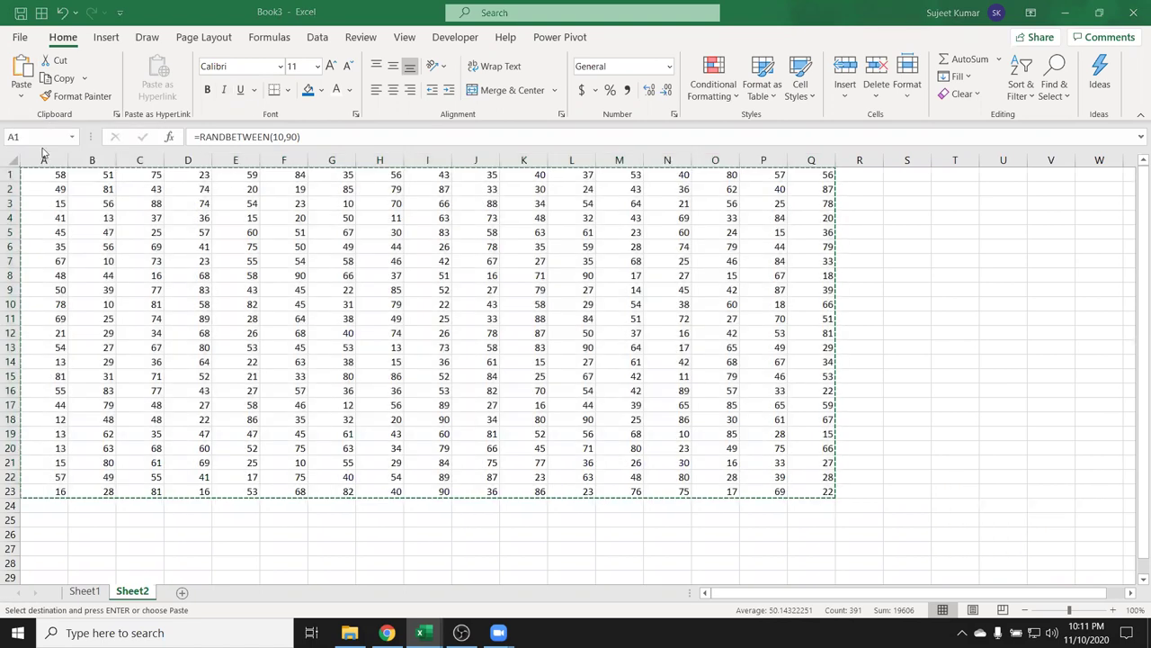
{"action": "key", "text": "ctrl+a"}
{"action": "left_click", "coordinate": [21, 93]}
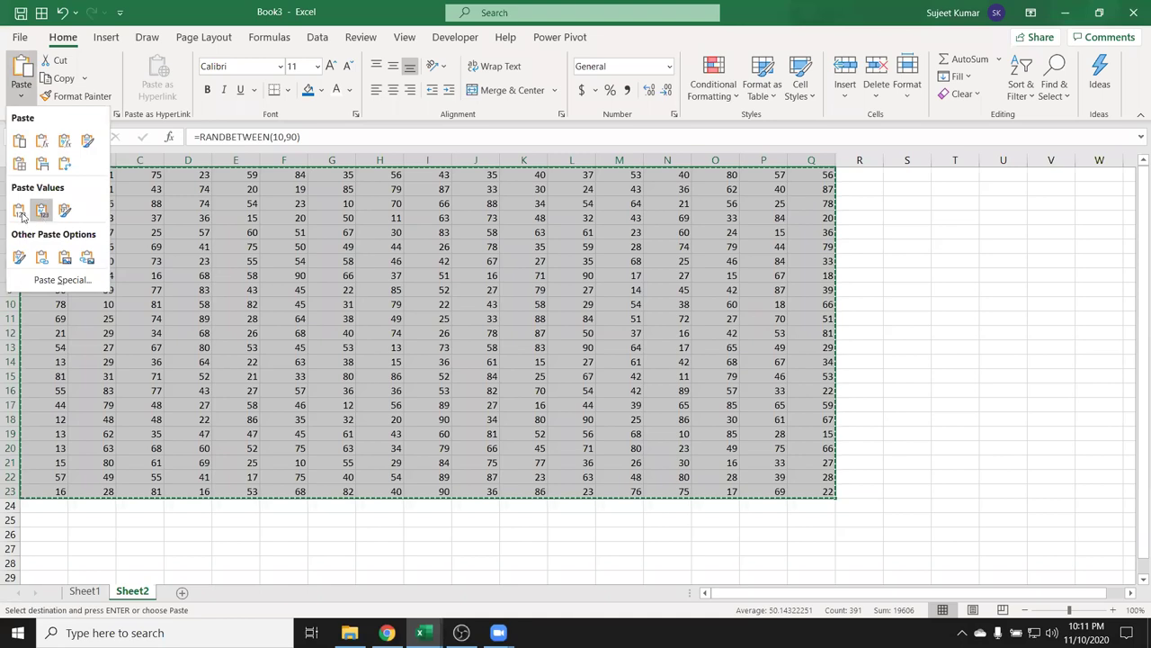
{"action": "left_click", "coordinate": [19, 211]}
{"action": "left_click", "coordinate": [267, 245]}
{"action": "key", "text": "Escape"}
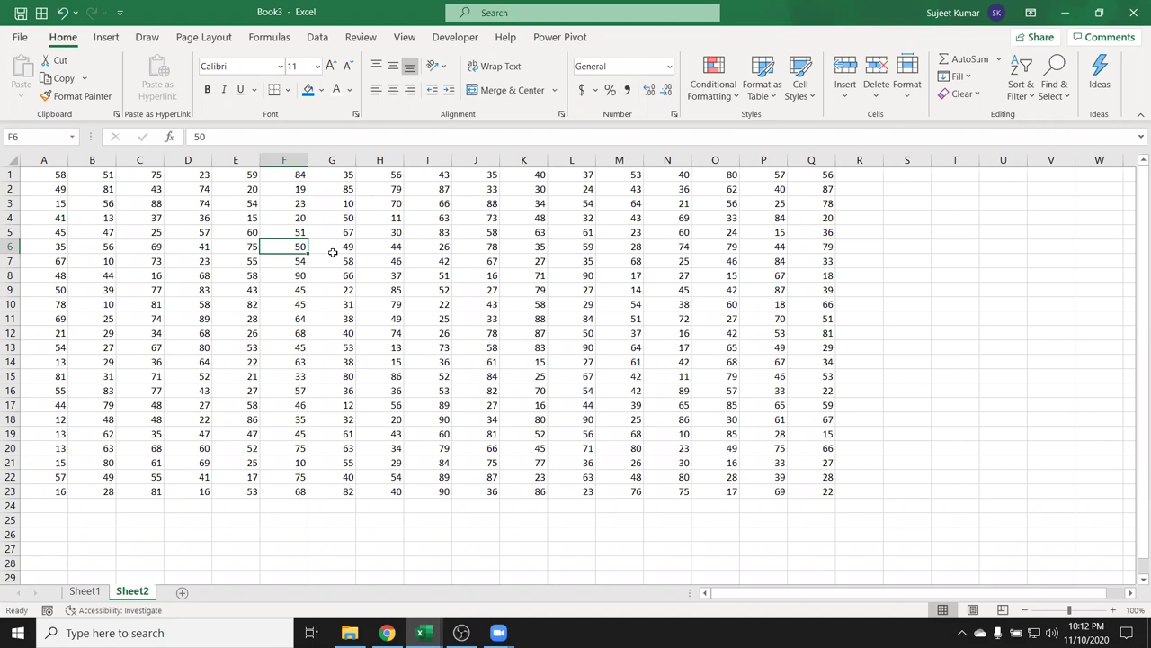
{"action": "left_click", "coordinate": [42, 177]}
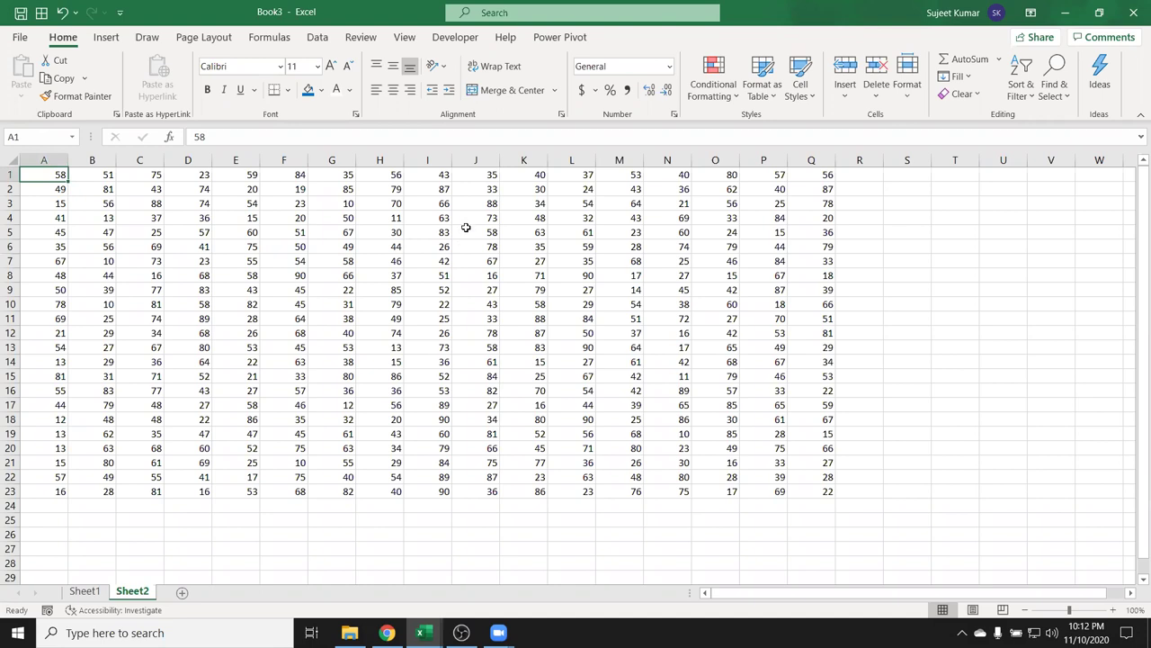
{"action": "key", "text": "shift+Right"}
{"action": "key", "text": "shift+Right"}
{"action": "key", "text": "shift+Right"}
{"action": "key", "text": "shift+Right"}
{"action": "key", "text": "shift+Right"}
{"action": "key", "text": "shift+Right"}
{"action": "key", "text": "shift+Down"}
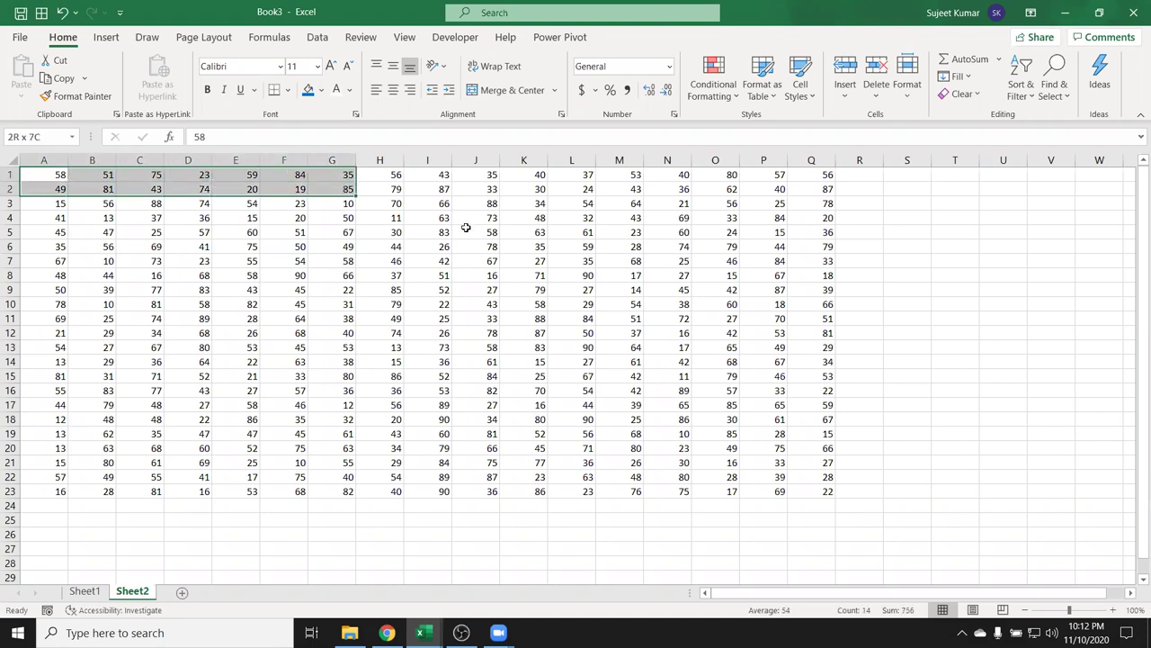
{"action": "key", "text": "shift+Down"}
{"action": "key", "text": "shift+Right"}
{"action": "key", "text": "shift+Right"}
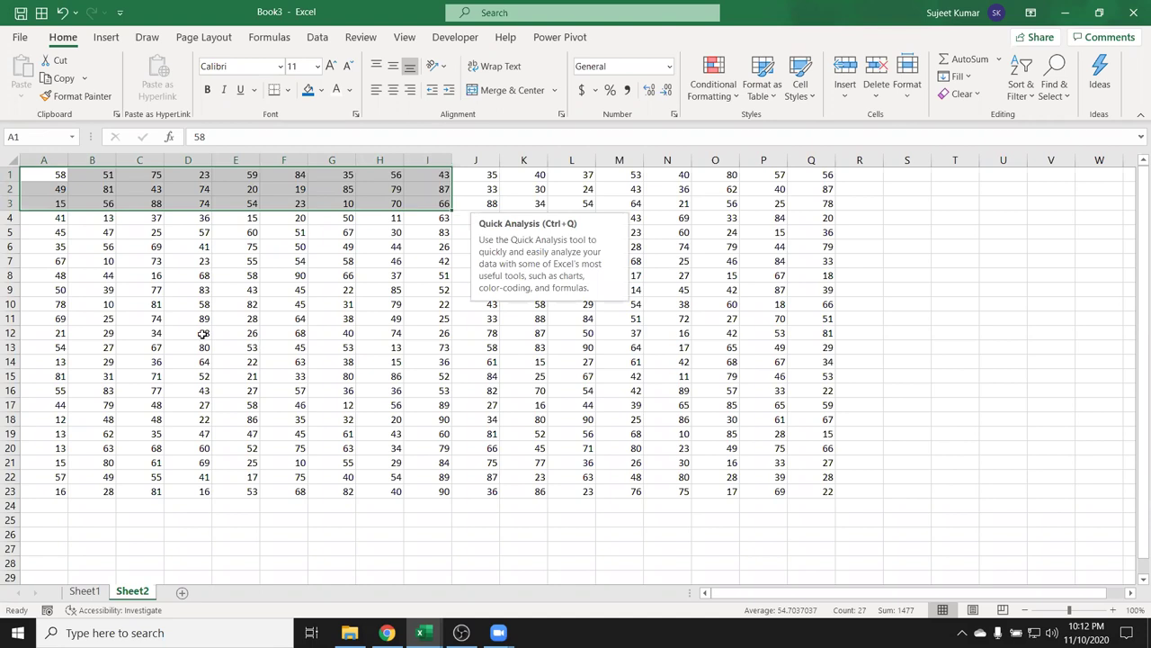
{"action": "left_click", "coordinate": [235, 347]}
{"action": "left_click", "coordinate": [51, 176]}
{"action": "left_click_drag", "start_coordinate": [90, 192], "coordinate": [818, 494]}
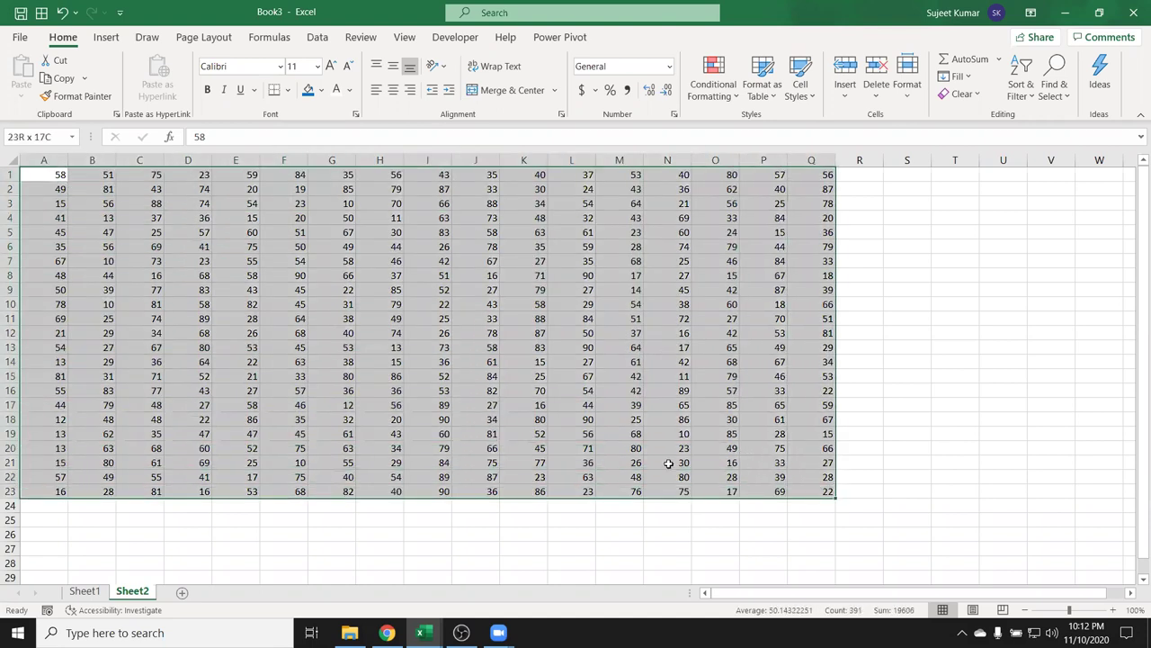
{"action": "left_click", "coordinate": [276, 368]}
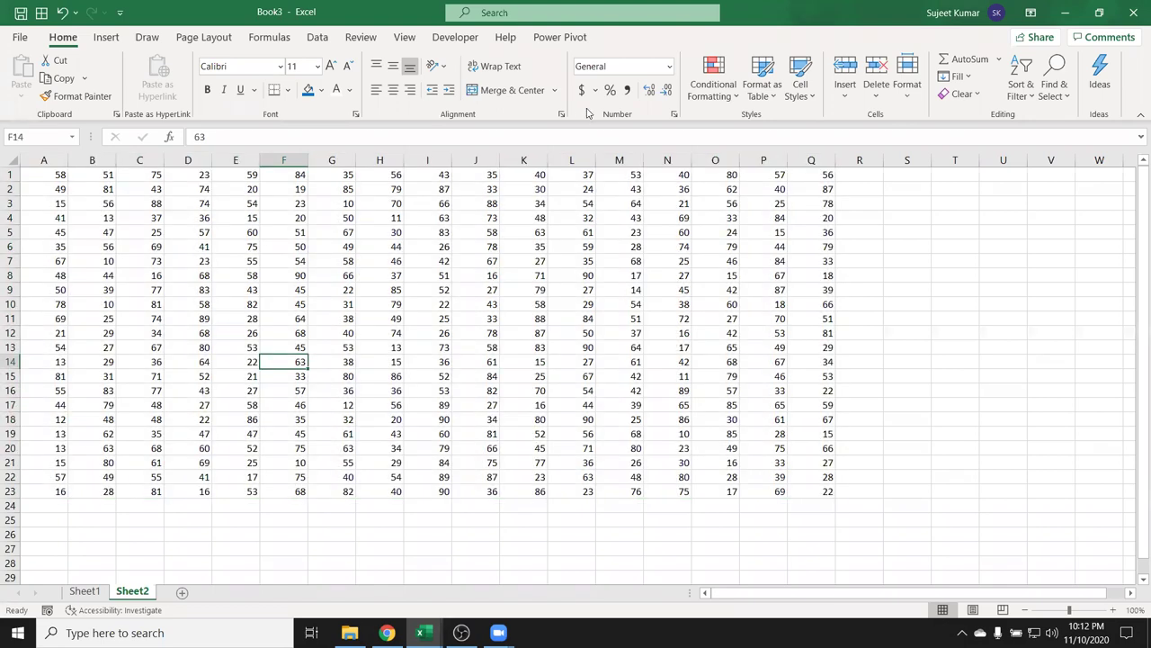
{"action": "left_click", "coordinate": [264, 232]}
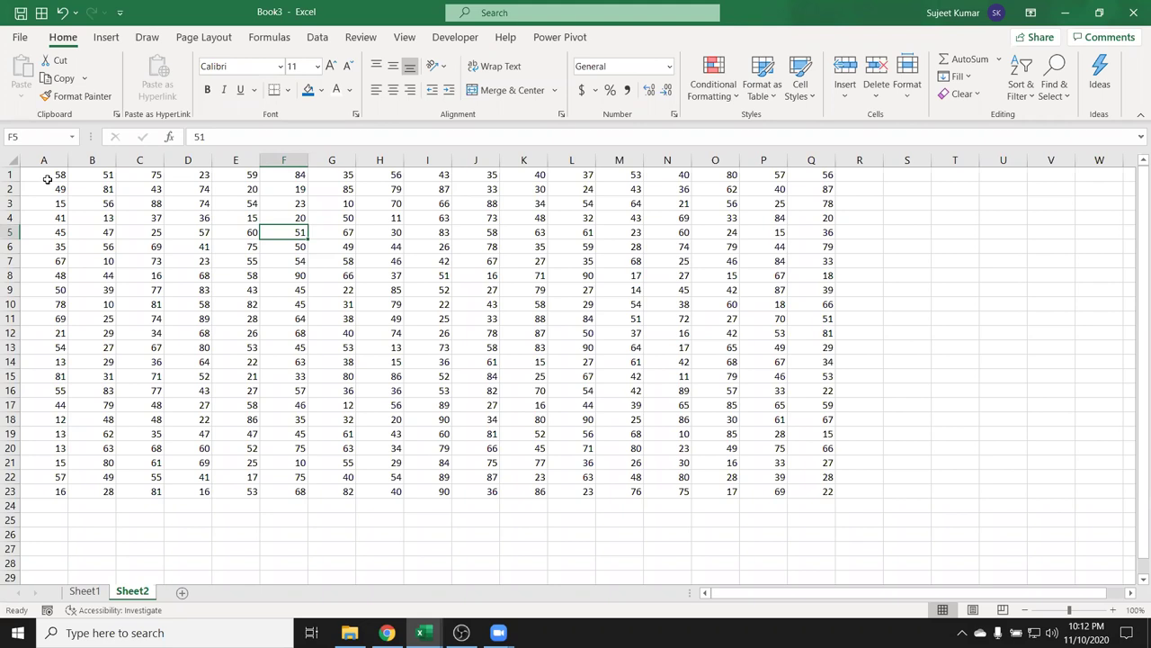
{"action": "left_click", "coordinate": [48, 179]}
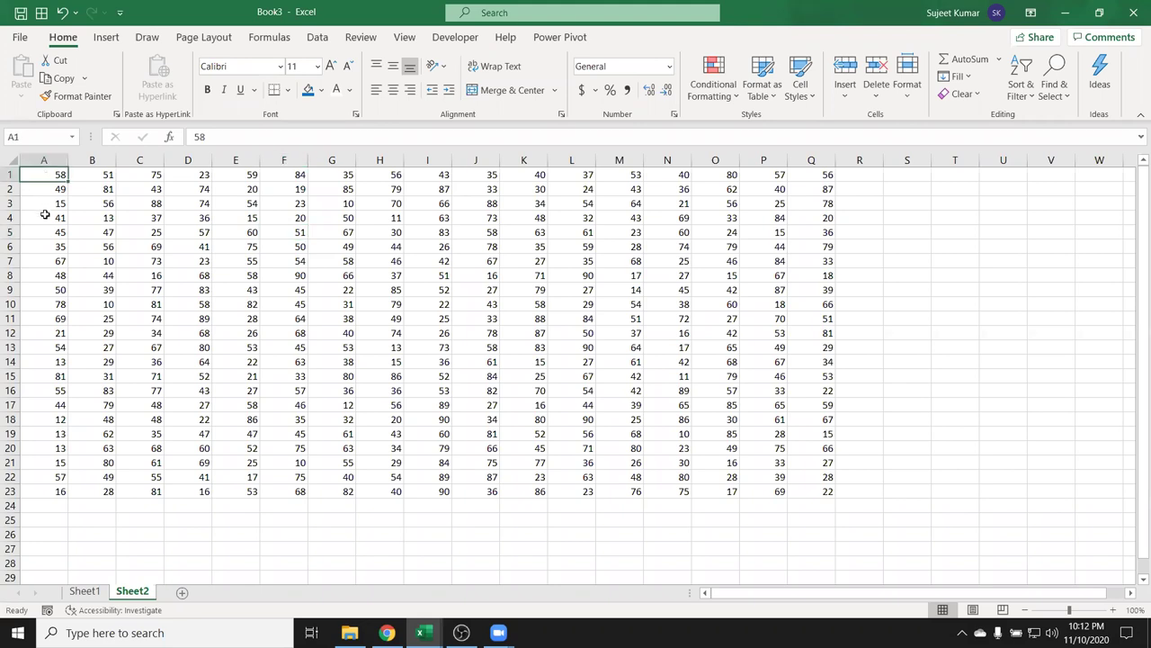
{"action": "left_click", "coordinate": [824, 492], "text": "shift"}
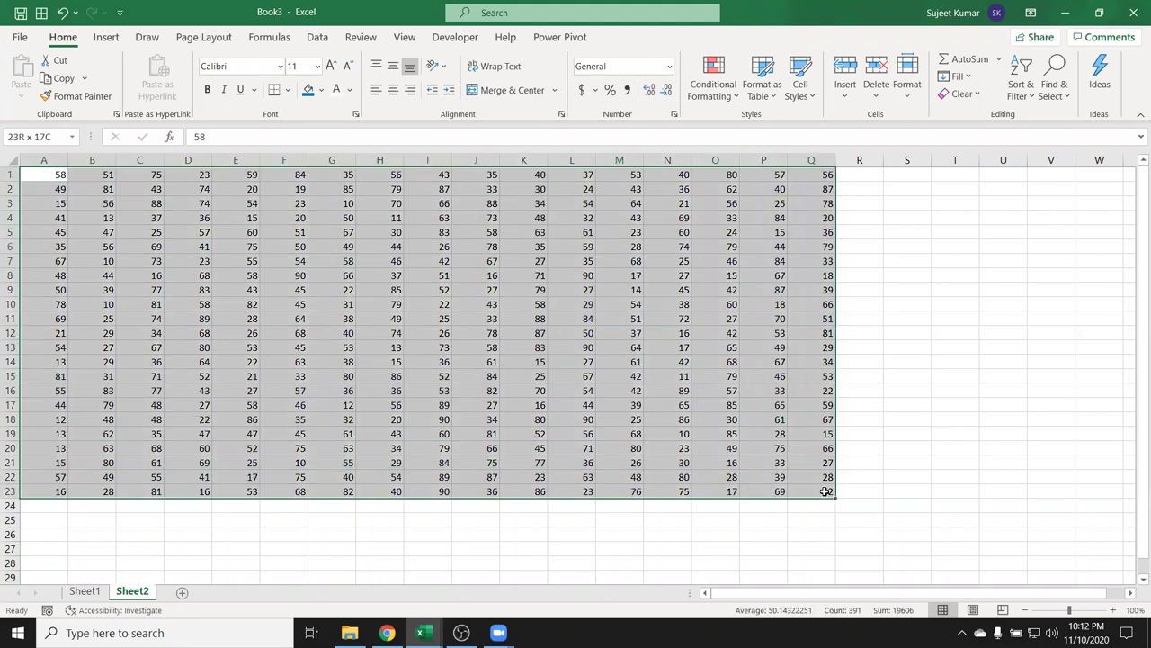
{"action": "left_click", "coordinate": [287, 360]}
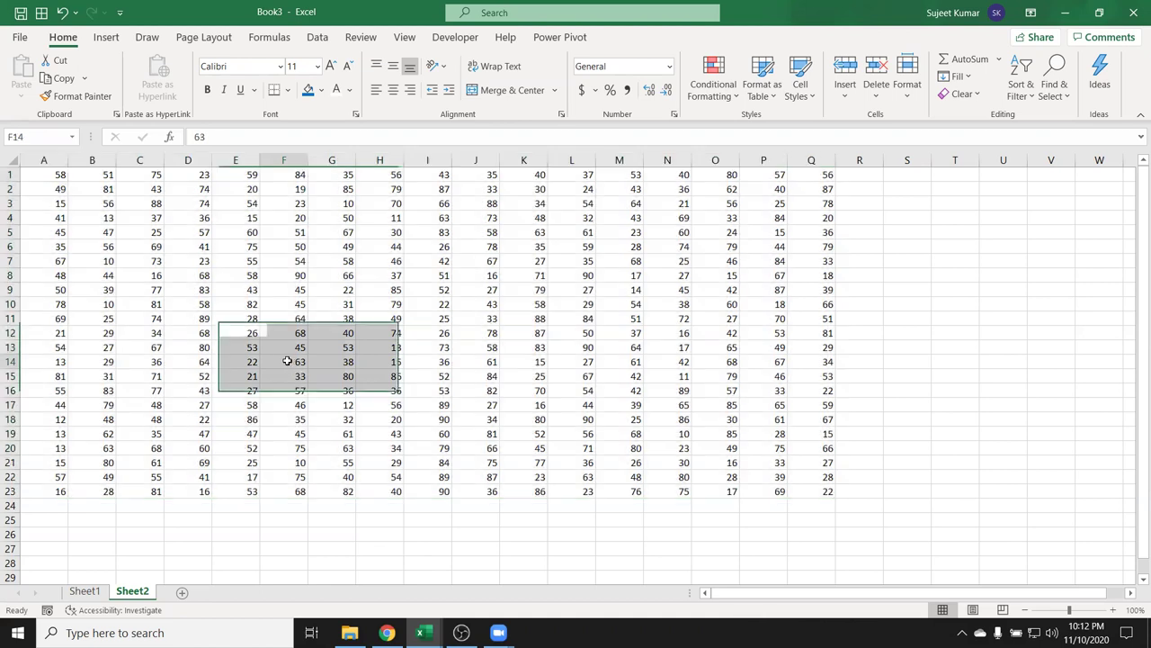
{"action": "left_click", "coordinate": [47, 175]}
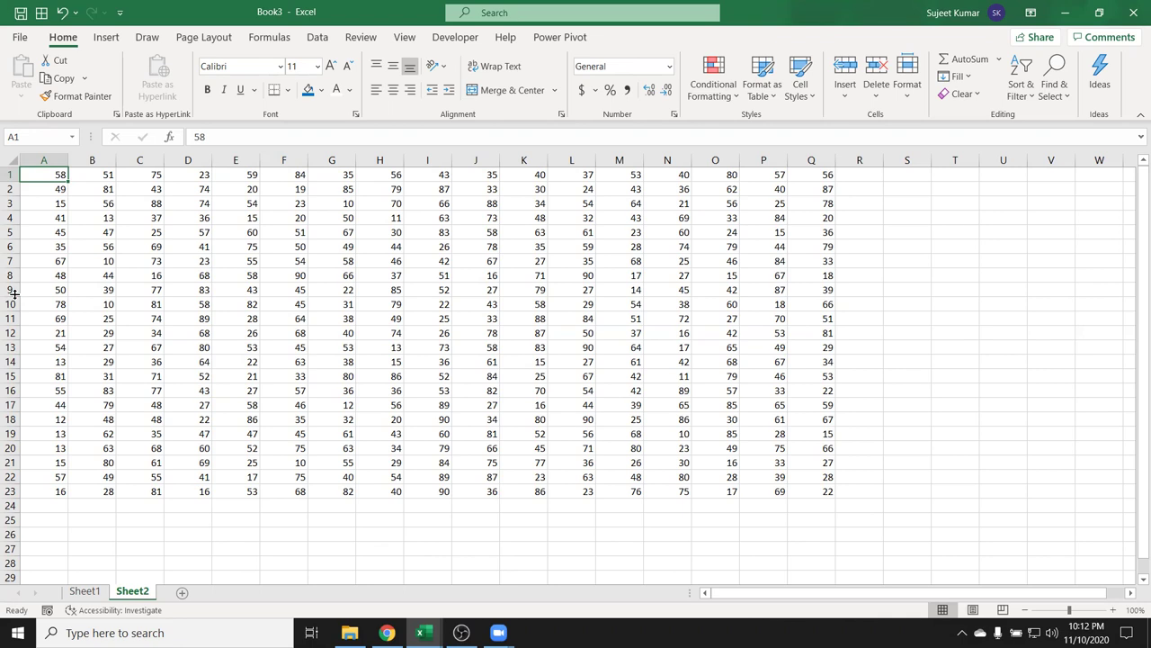
{"action": "left_click", "coordinate": [818, 489], "text": "shift"}
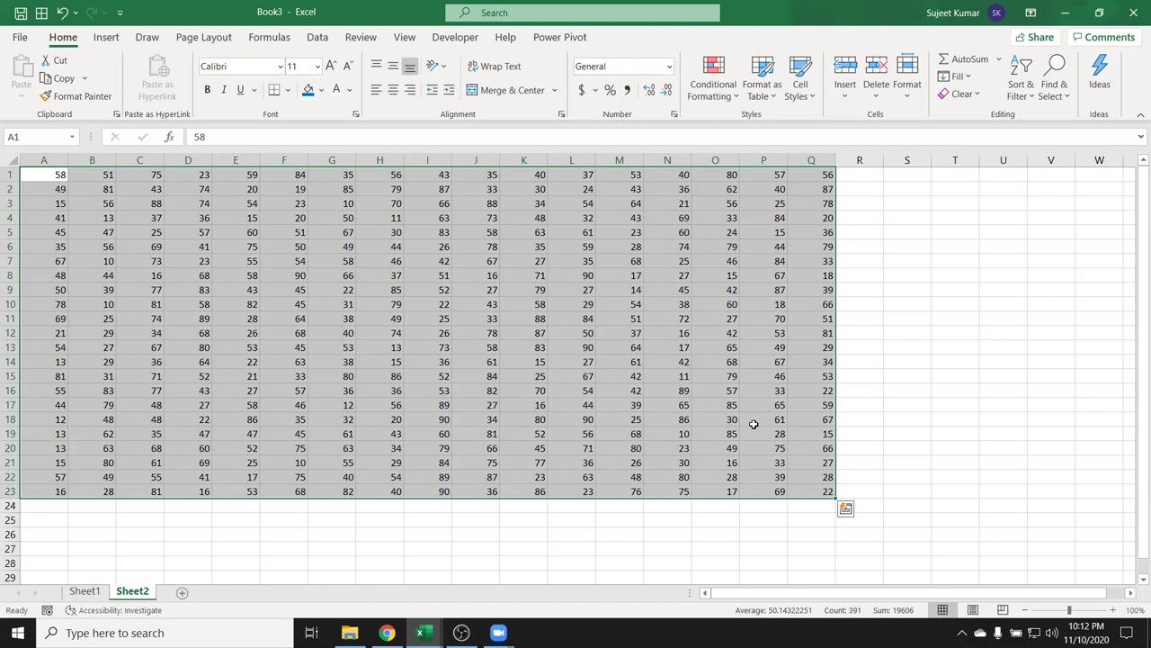
{"action": "left_click", "coordinate": [349, 320]}
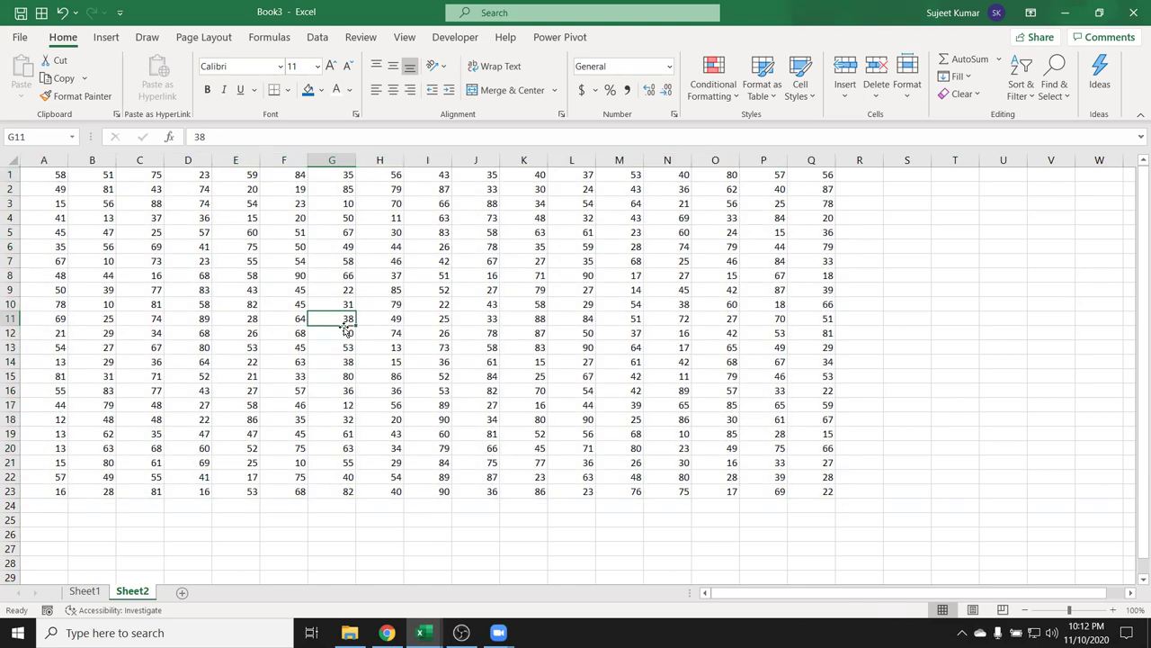
{"action": "left_click", "coordinate": [47, 189]}
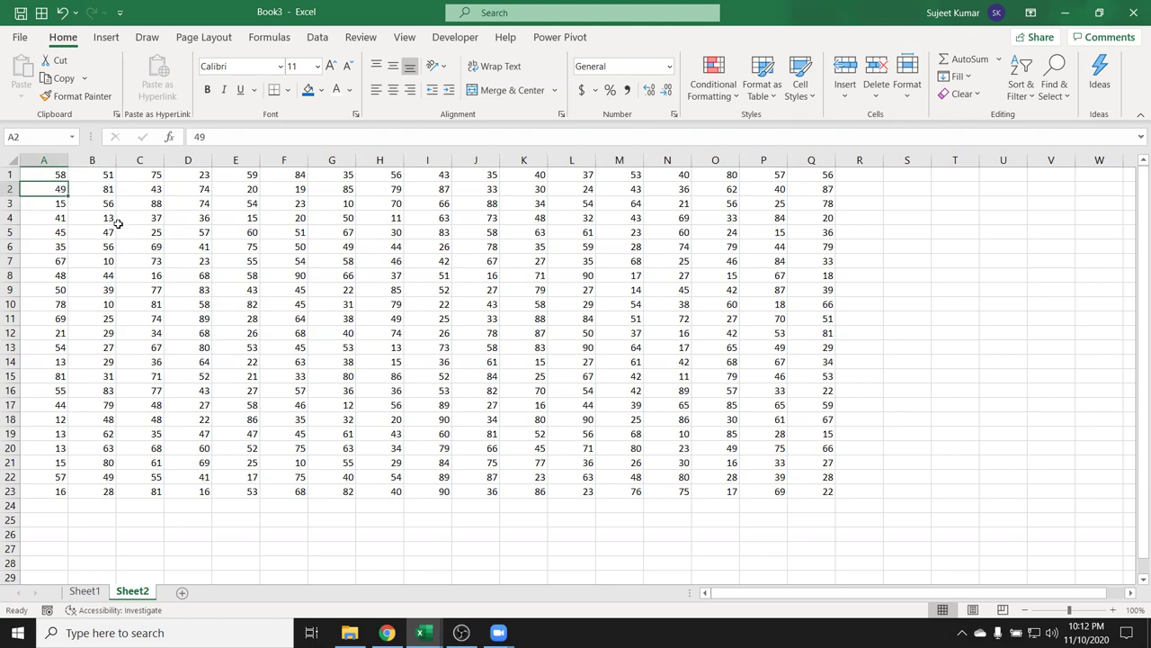
{"action": "key", "text": "ctrl+a"}
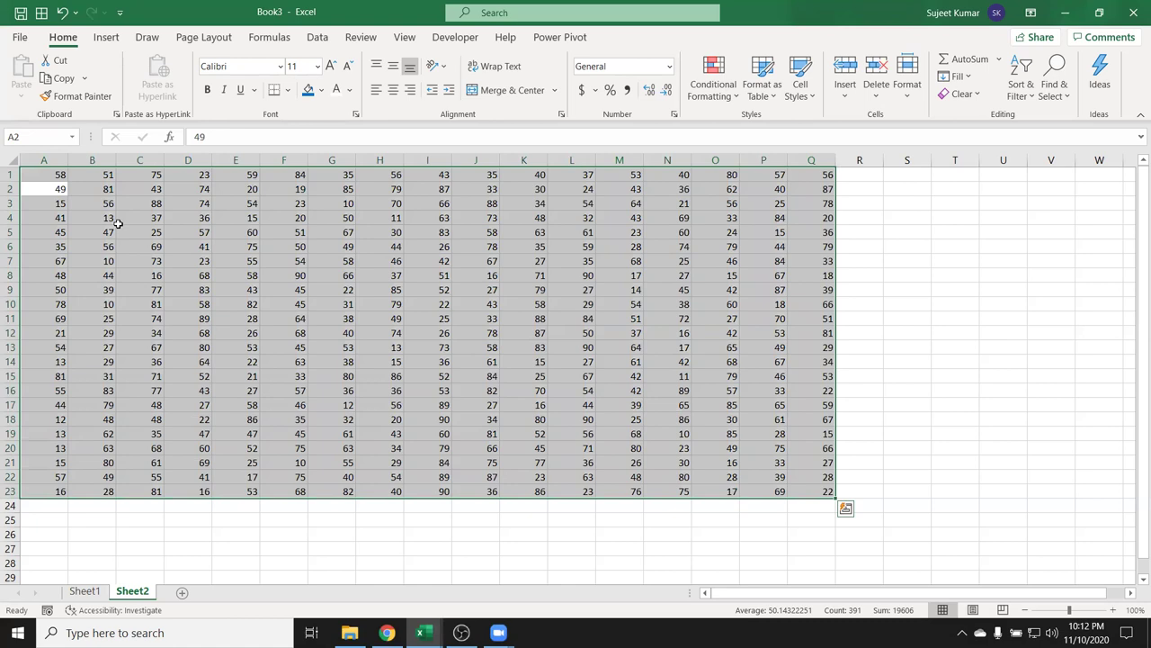
{"action": "left_click", "coordinate": [133, 205]}
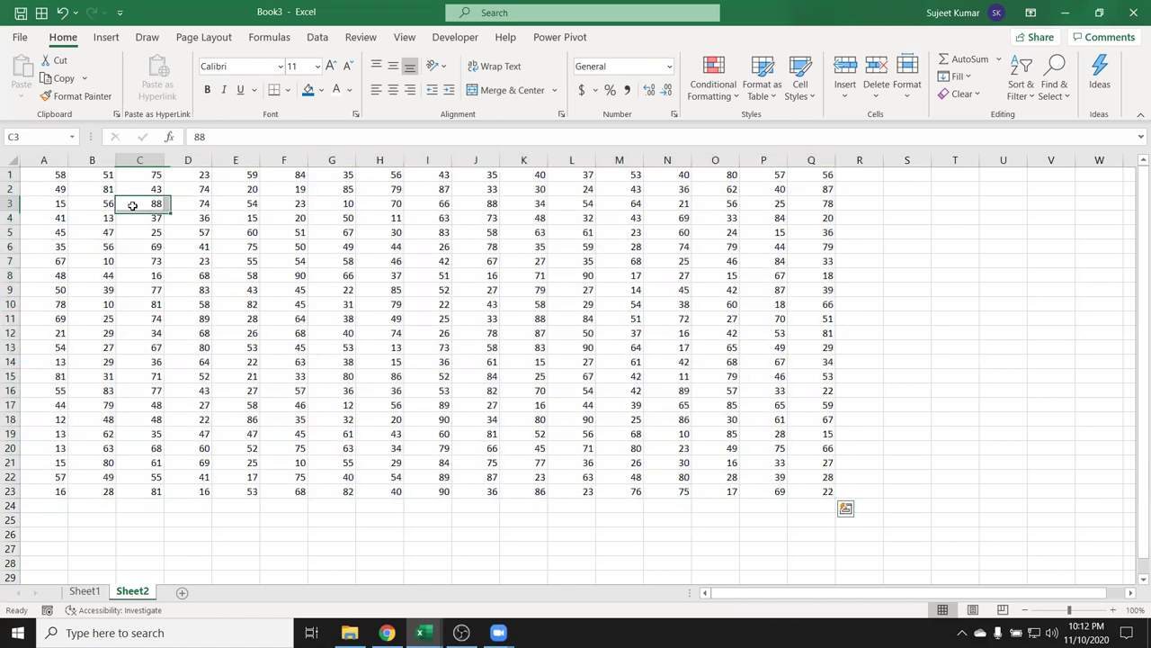
- Select the current region A1:Q23 through Find & Select's Go To Special
{"action": "left_click", "coordinate": [1053, 90]}
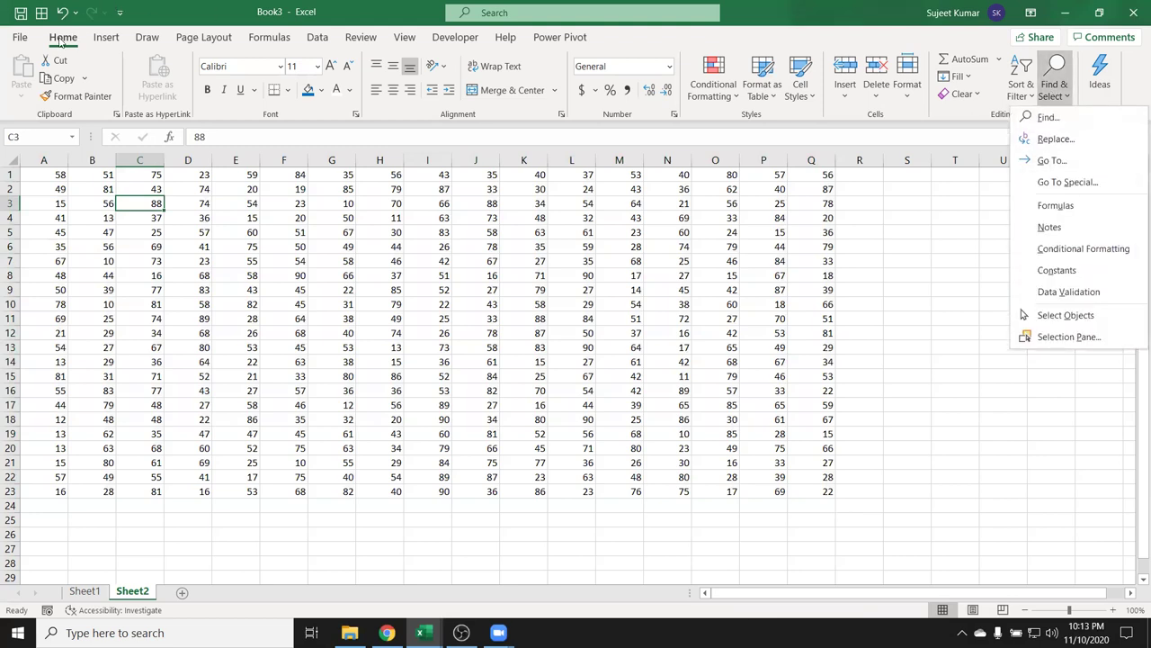
{"action": "left_click", "coordinate": [1062, 183]}
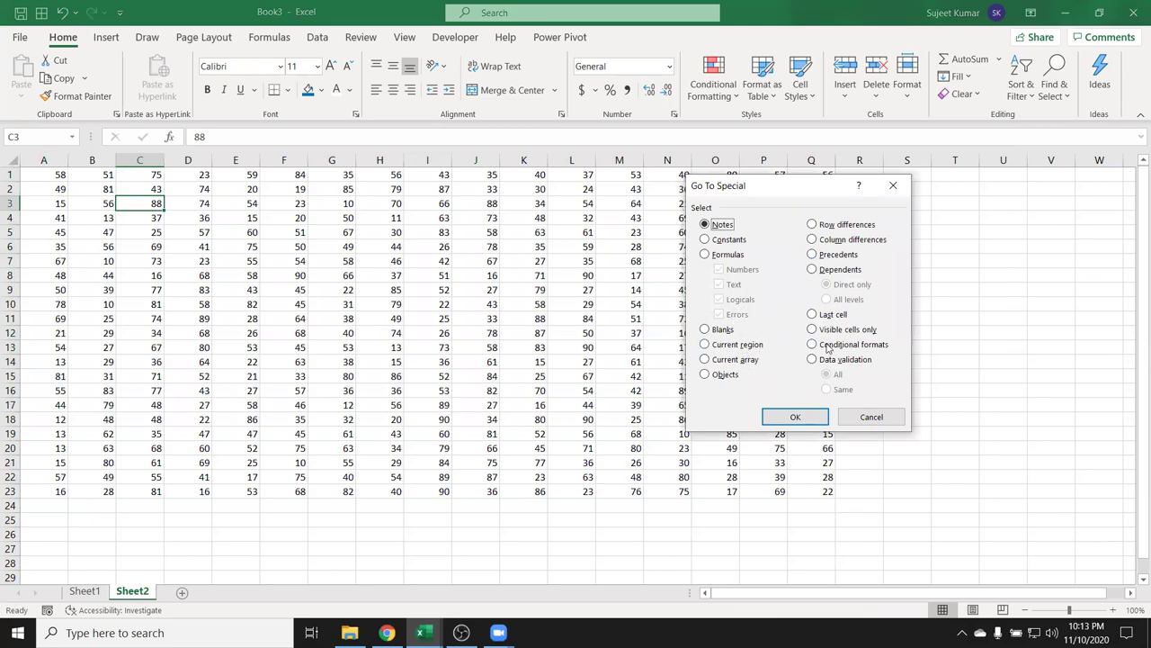
{"action": "left_click", "coordinate": [755, 347]}
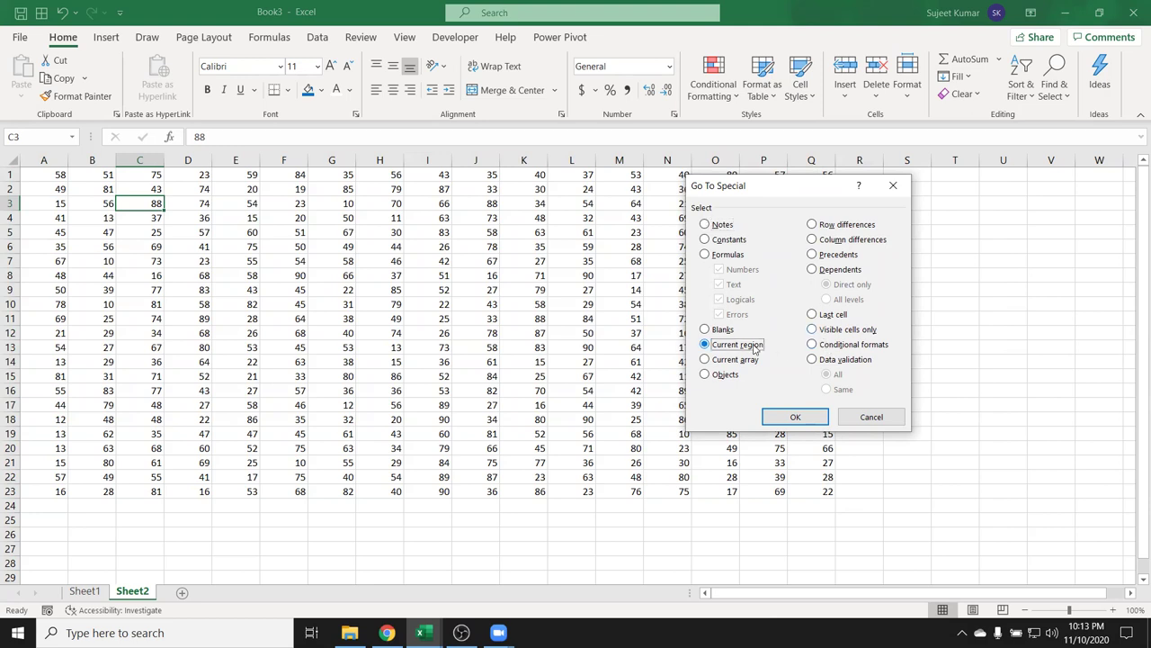
{"action": "left_click", "coordinate": [794, 419]}
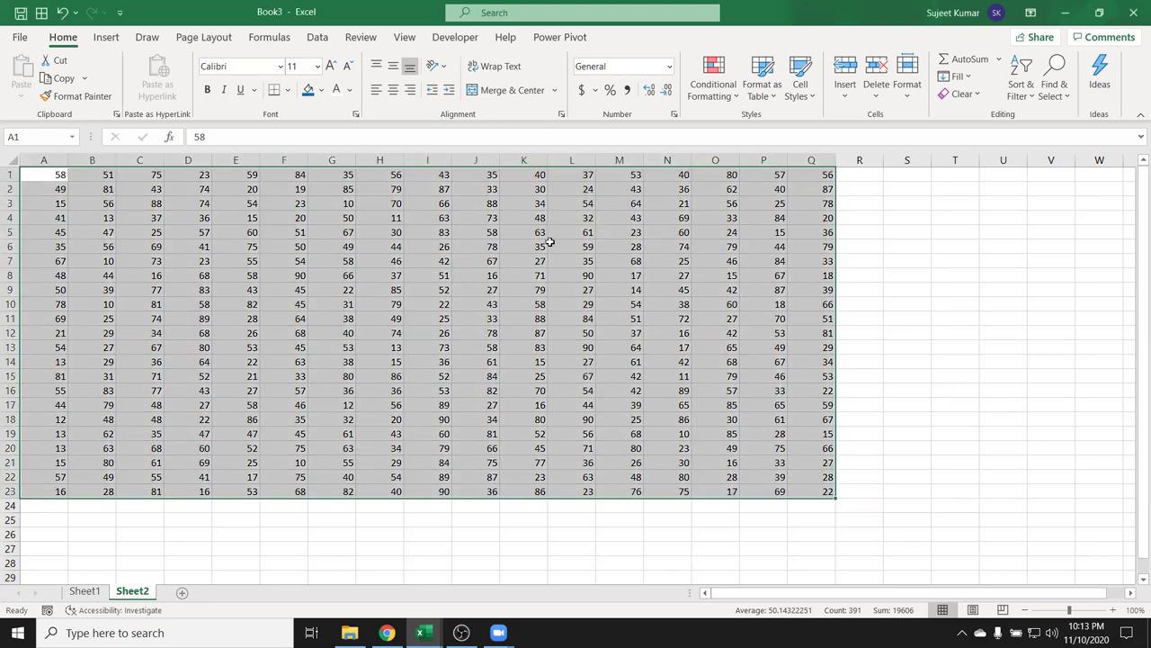
- Try the Ctrl+A and whole-sheet selections on the number grid, then select row 11
{"action": "left_click", "coordinate": [443, 250]}
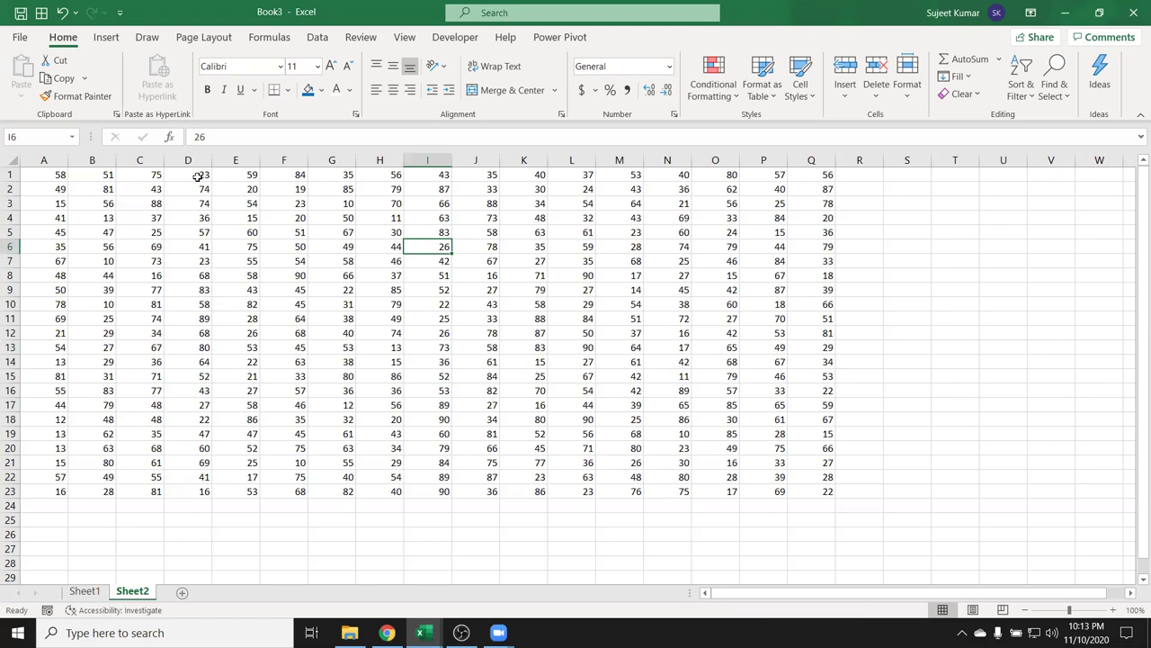
{"action": "left_click", "coordinate": [57, 186]}
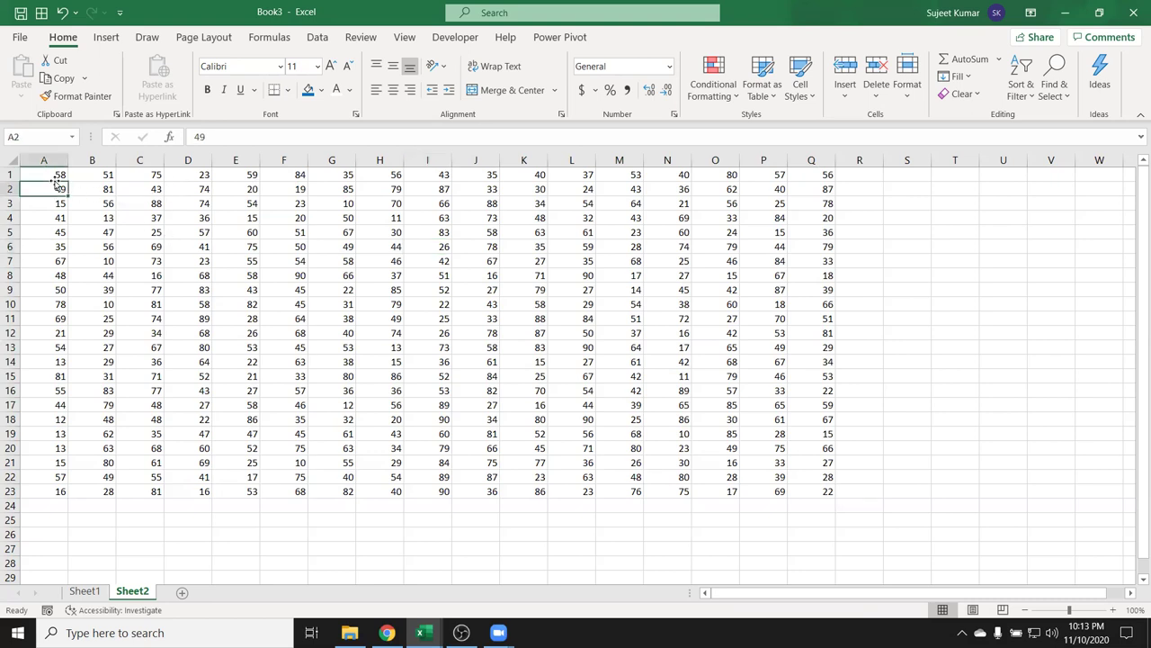
{"action": "key", "text": "ctrl+a"}
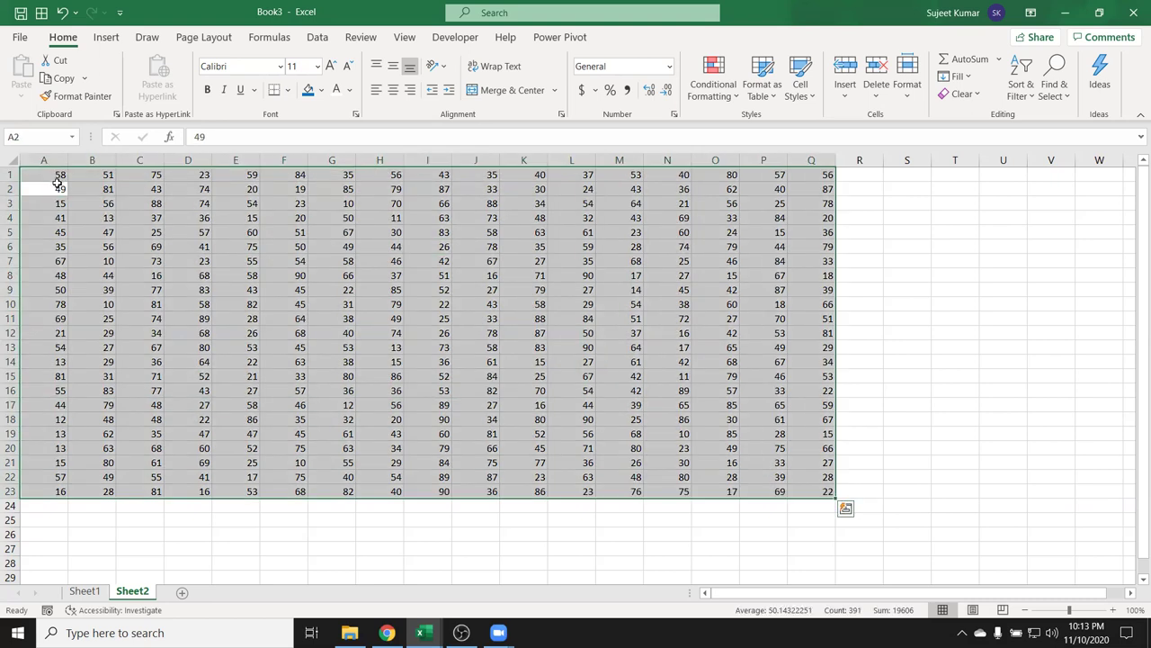
{"action": "key", "text": "ctrl+a"}
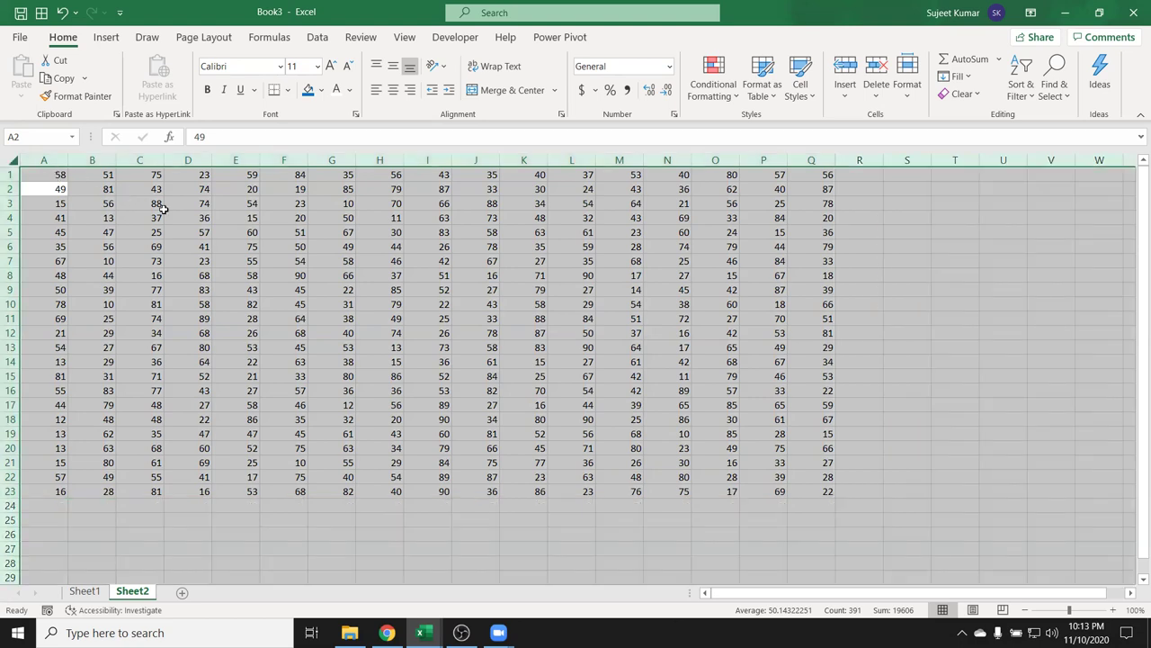
{"action": "left_click", "coordinate": [203, 218]}
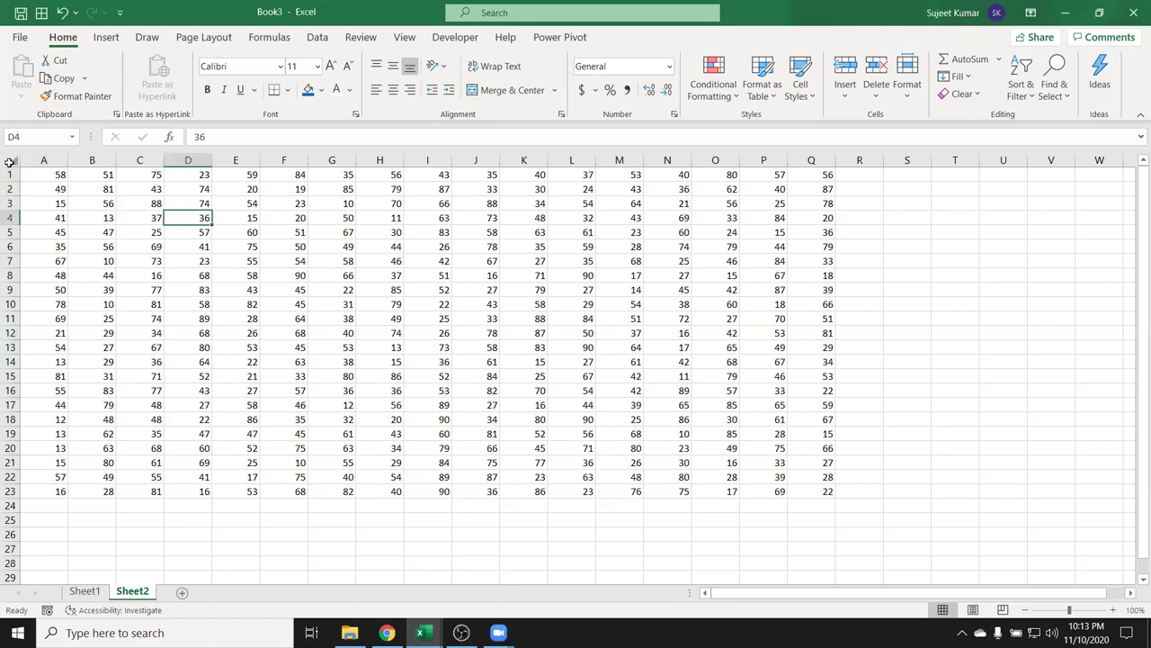
{"action": "left_click", "coordinate": [9, 161]}
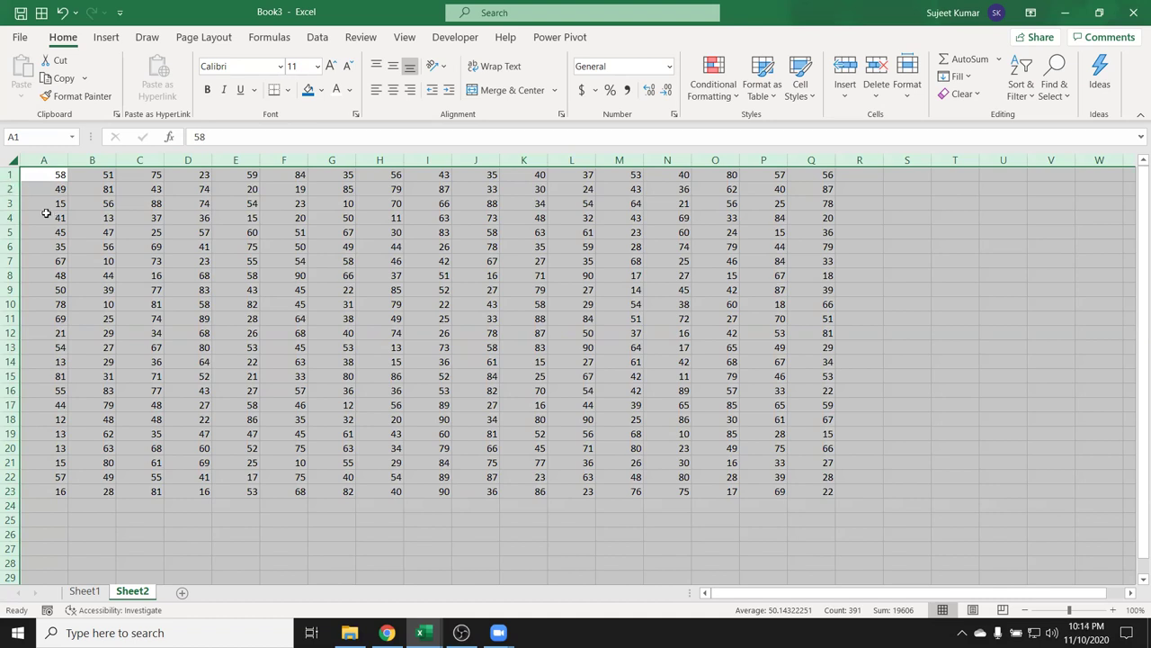
{"action": "left_click", "coordinate": [146, 225]}
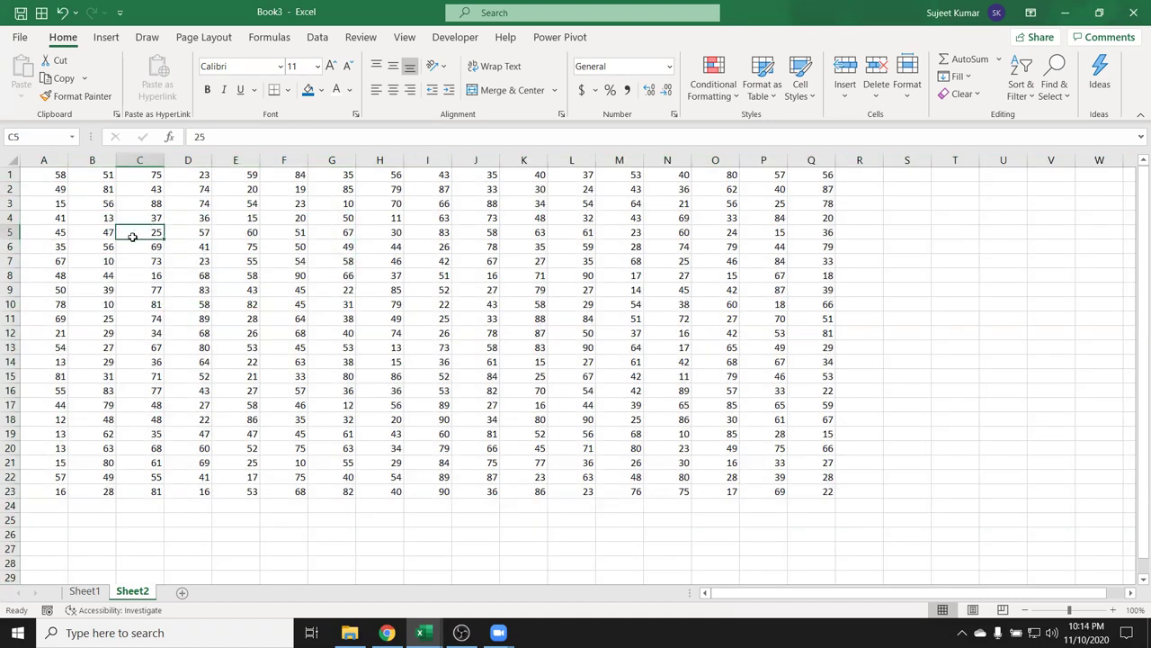
{"action": "key", "text": "ctrl+a"}
{"action": "key", "text": "ctrl+a"}
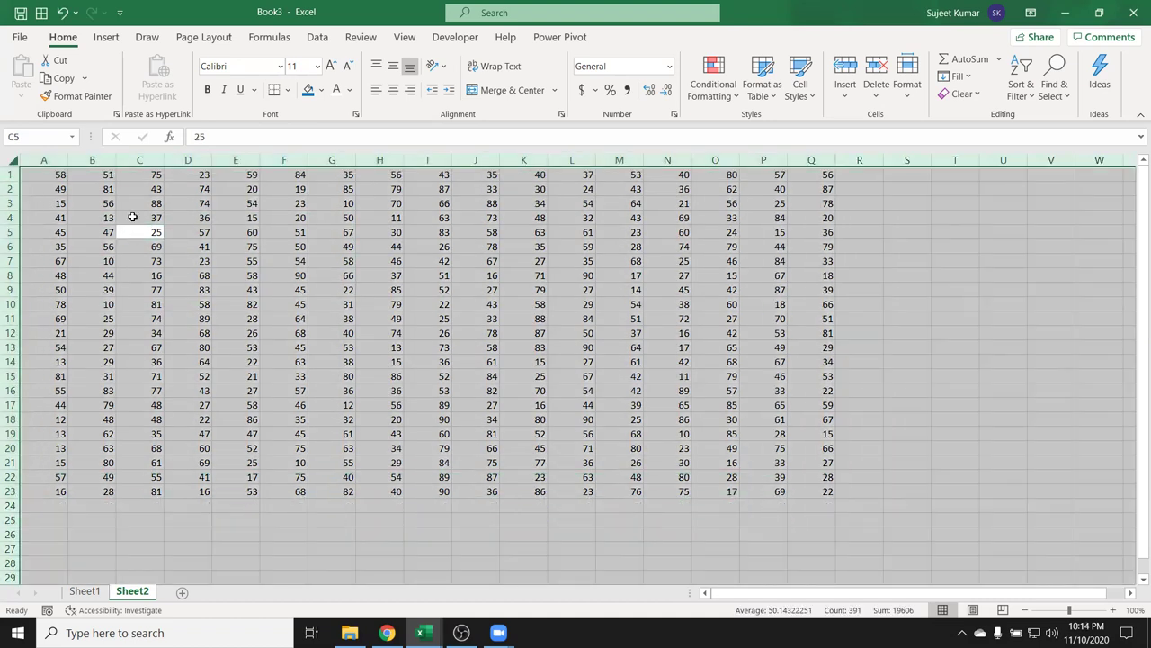
{"action": "left_click", "coordinate": [244, 259]}
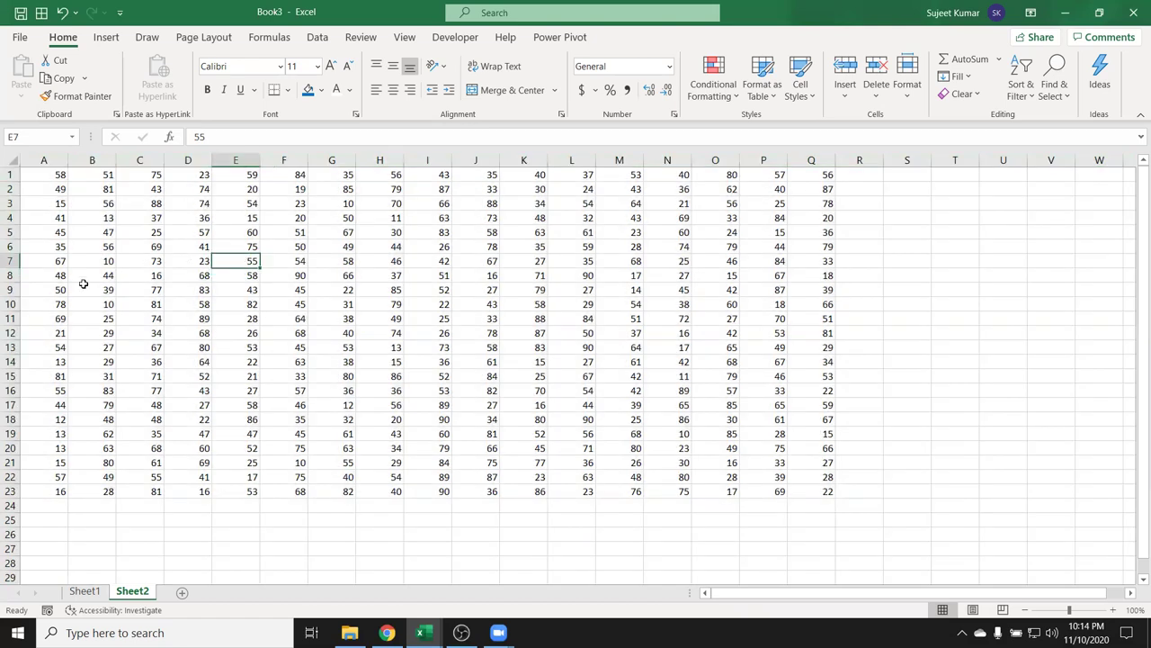
{"action": "left_click", "coordinate": [11, 319]}
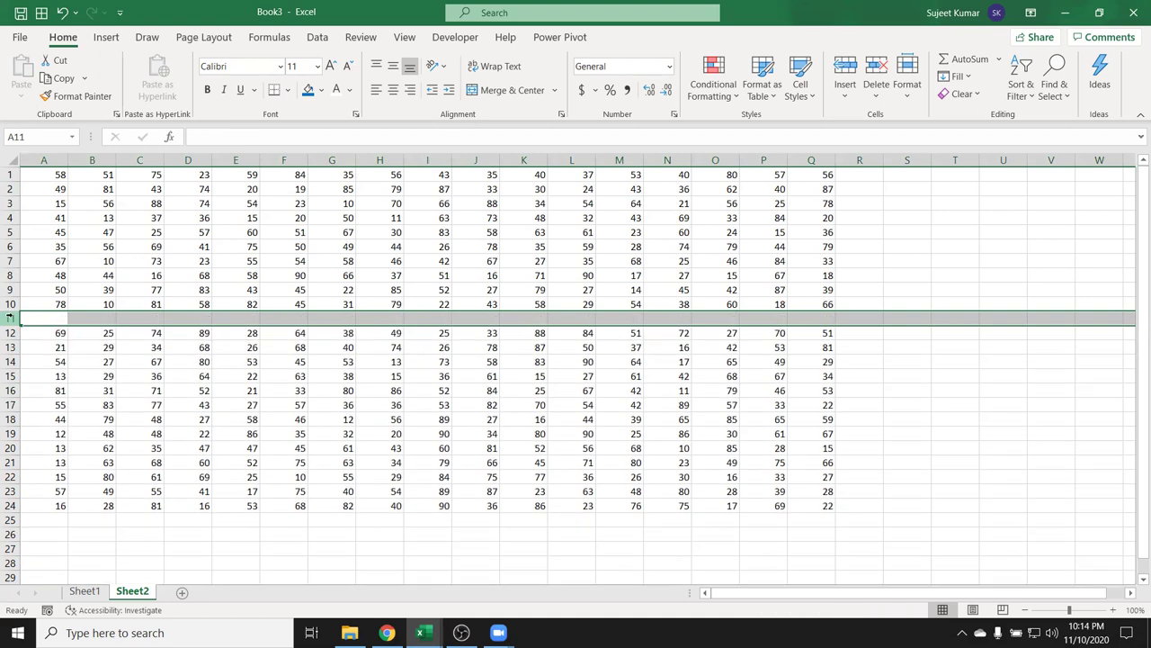
{"action": "key", "text": "ctrl+shift+plus"}
{"action": "left_click", "coordinate": [144, 246]}
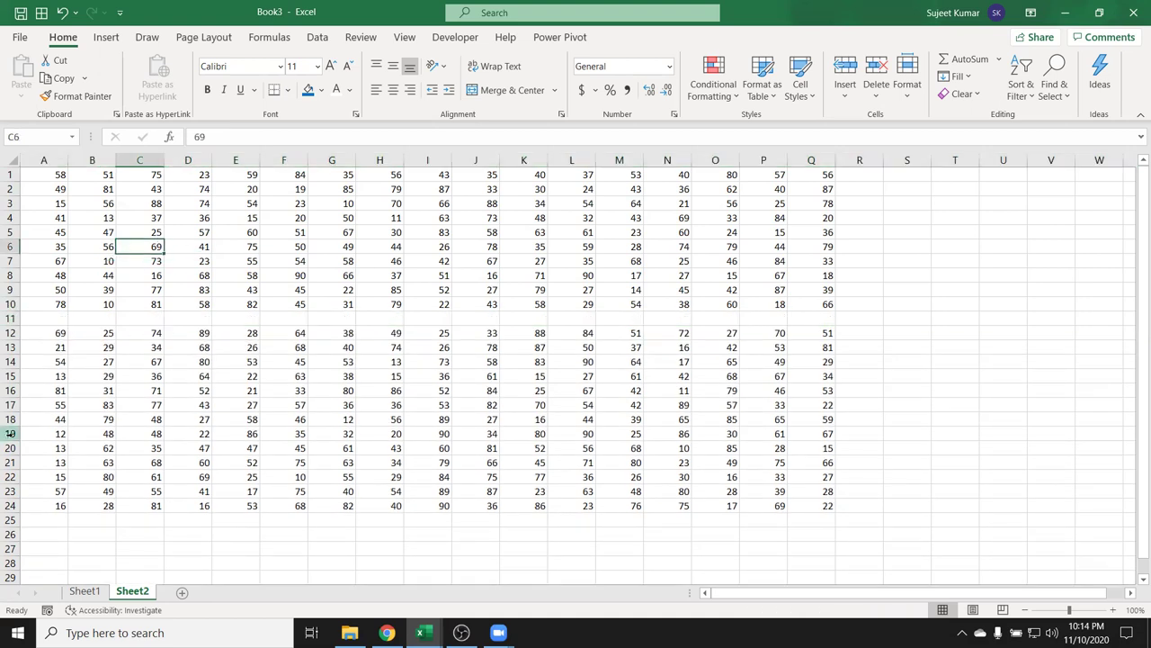
{"action": "left_click", "coordinate": [46, 180]}
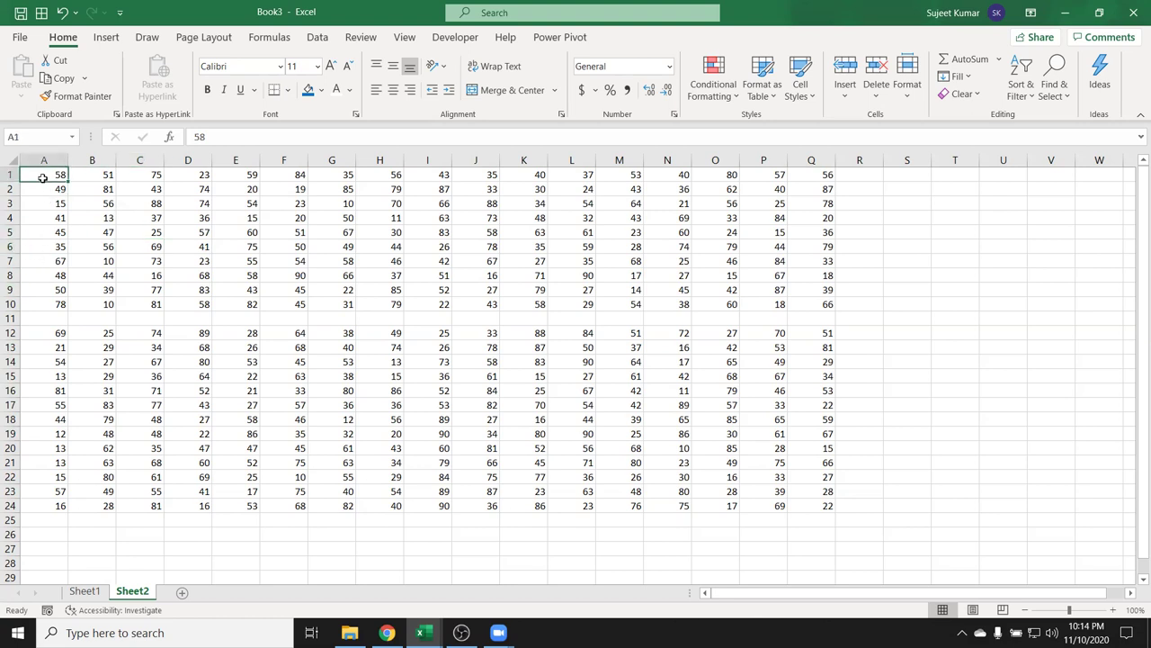
{"action": "key", "text": "ctrl+a"}
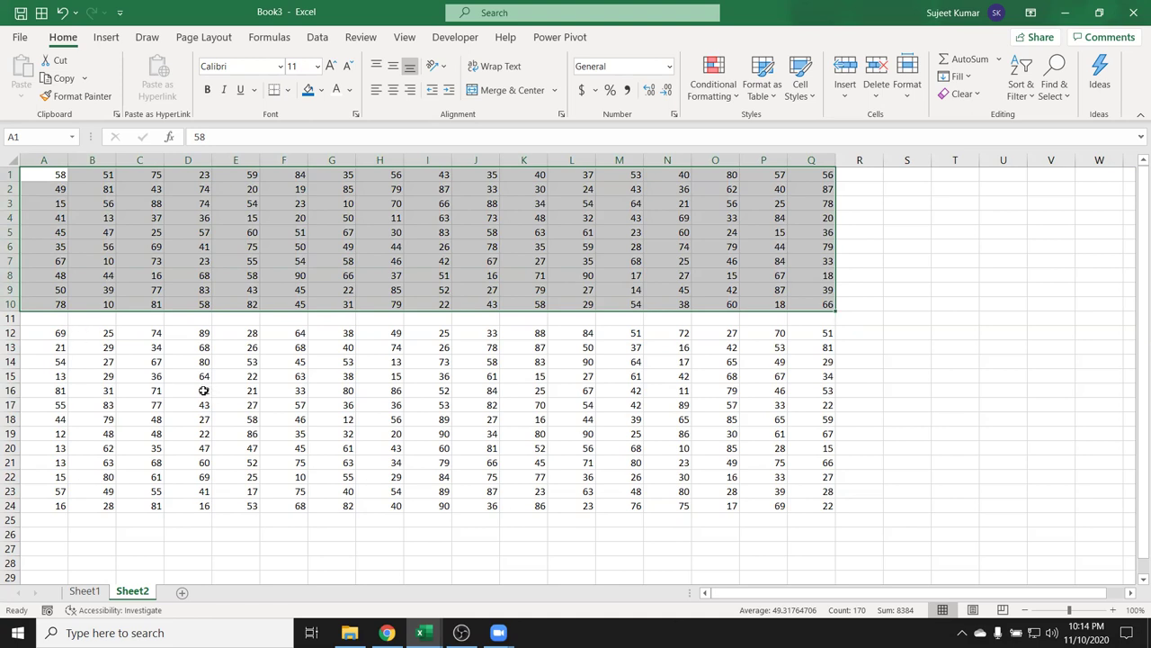
{"action": "left_click", "coordinate": [326, 321]}
{"action": "type", "text": "a"}
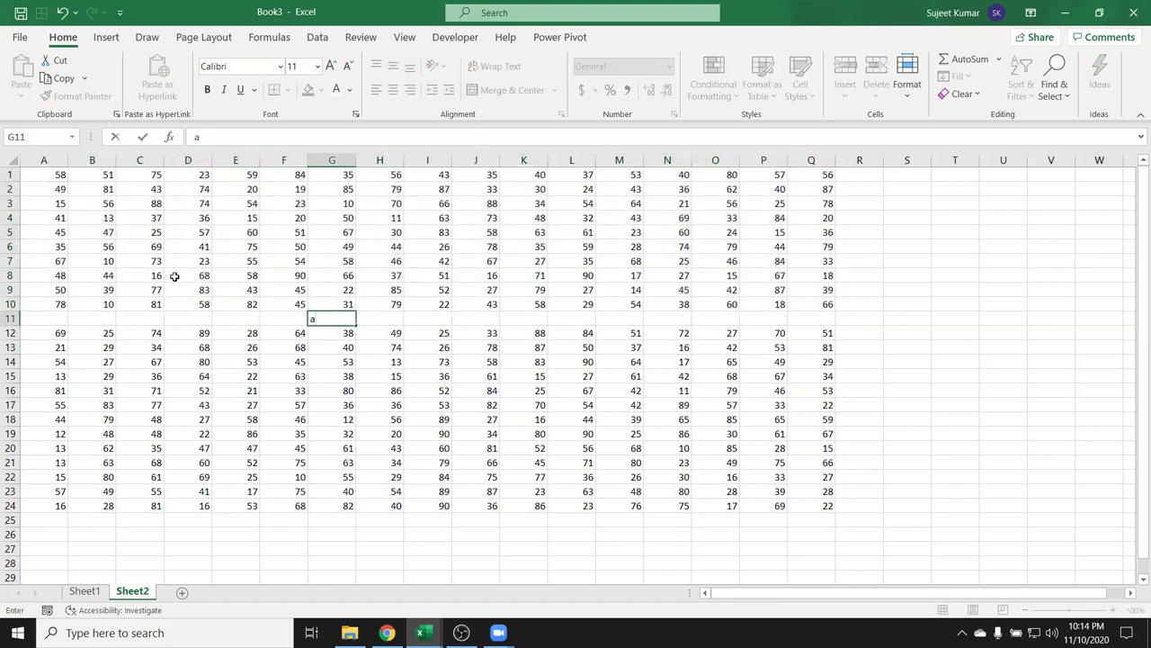
{"action": "left_click", "coordinate": [175, 276]}
{"action": "left_click", "coordinate": [33, 175]}
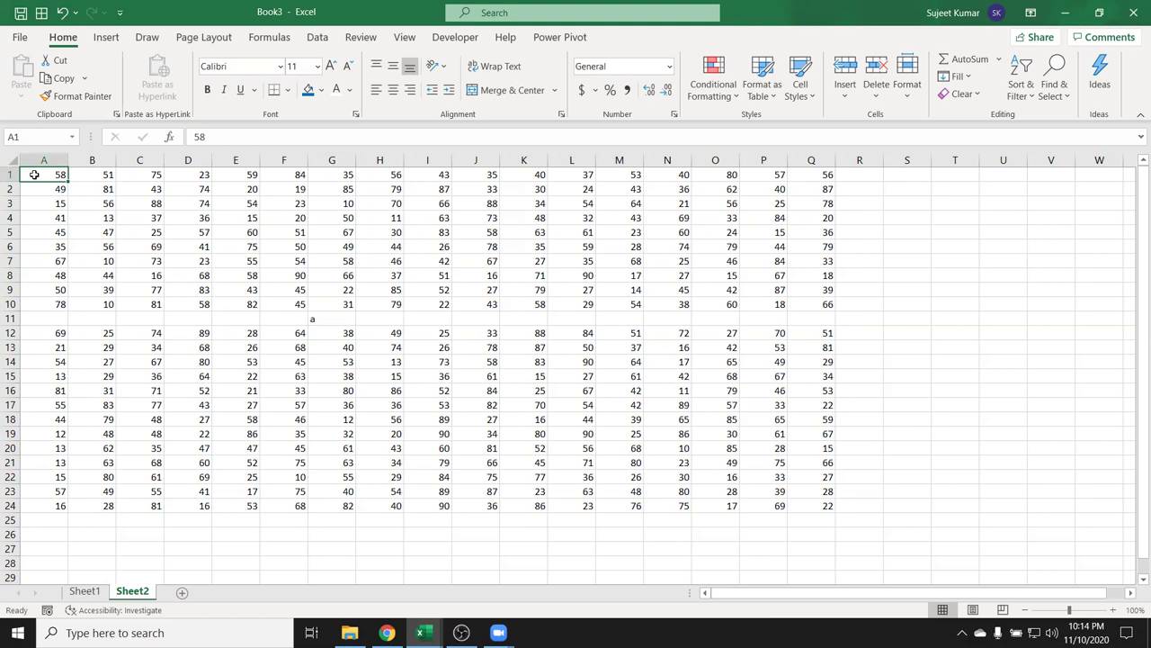
{"action": "key", "text": "ctrl+a"}
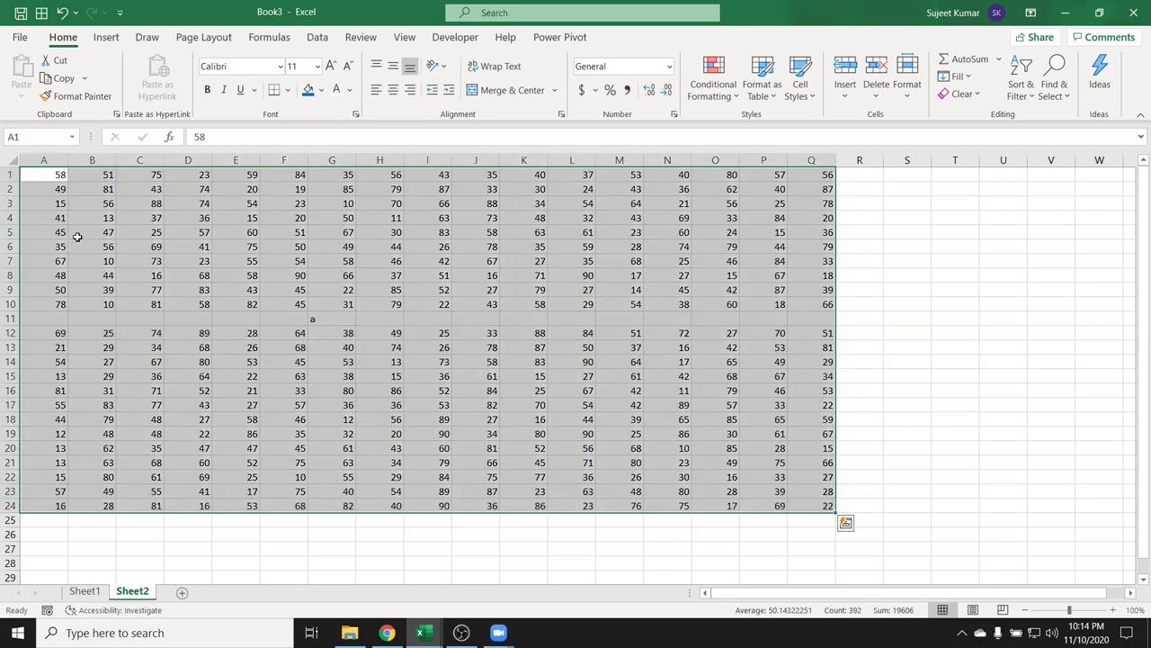
{"action": "left_click", "coordinate": [170, 316]}
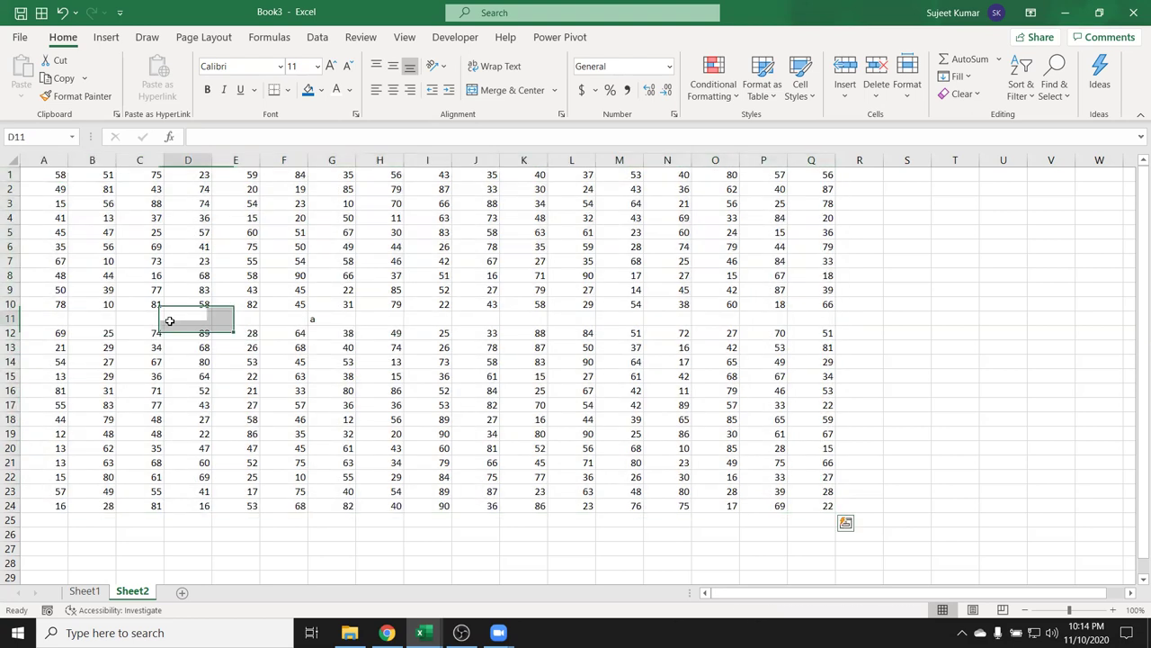
{"action": "left_click", "coordinate": [343, 321]}
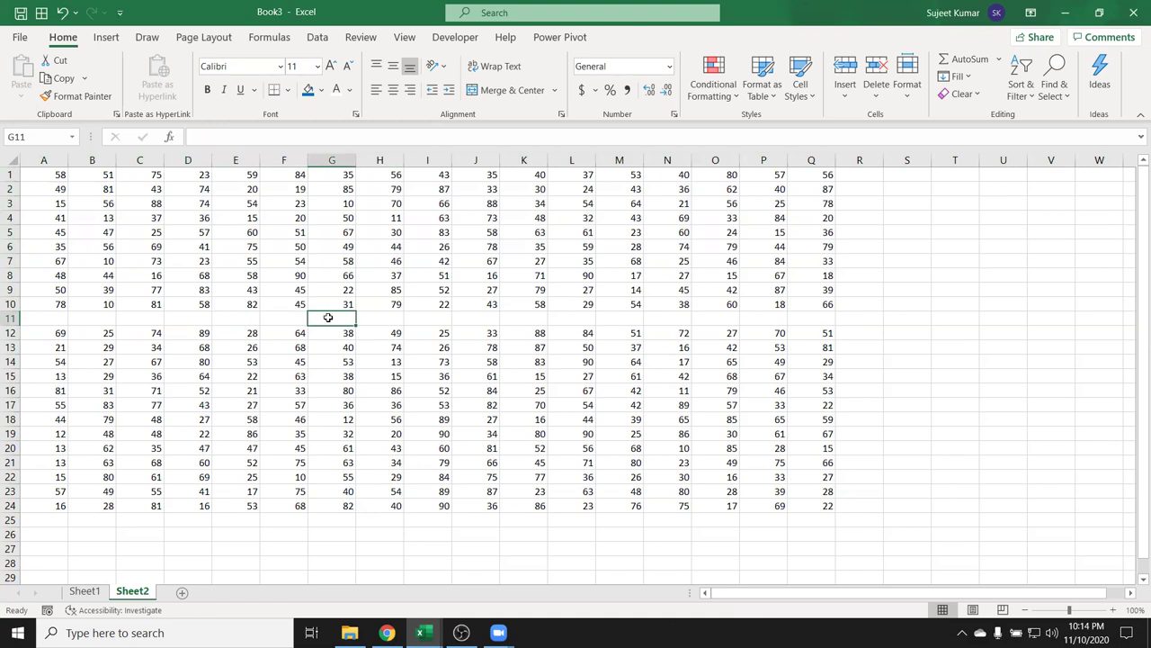
{"action": "left_click", "coordinate": [66, 333]}
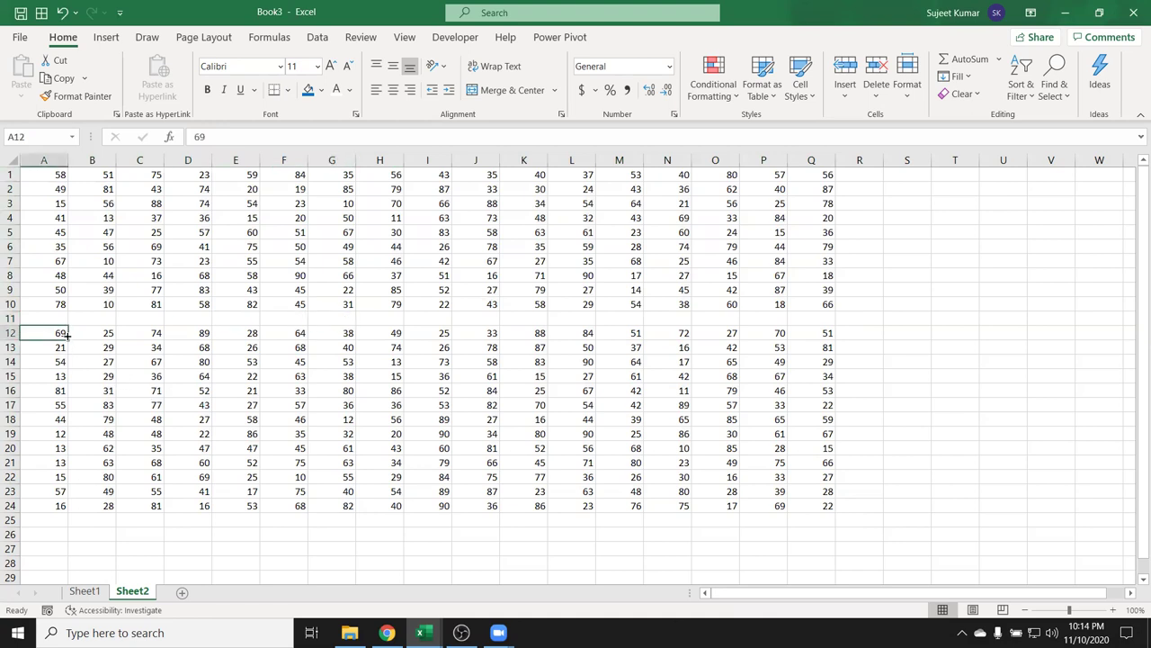
{"action": "key", "text": "Up"}
{"action": "key", "text": "Up"}
{"action": "key", "text": "ctrl+Up"}
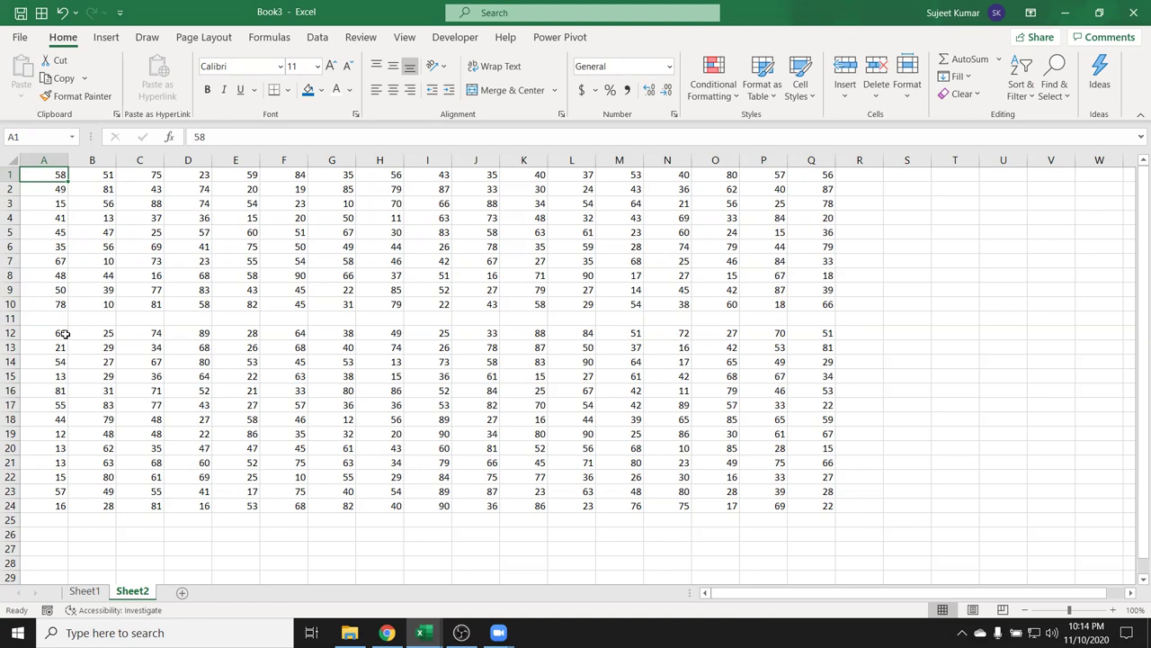
{"action": "key", "text": "ctrl+Down"}
- Copy the lower number block A12:Q24
{"action": "key", "text": "Down"}
{"action": "key", "text": "Down"}
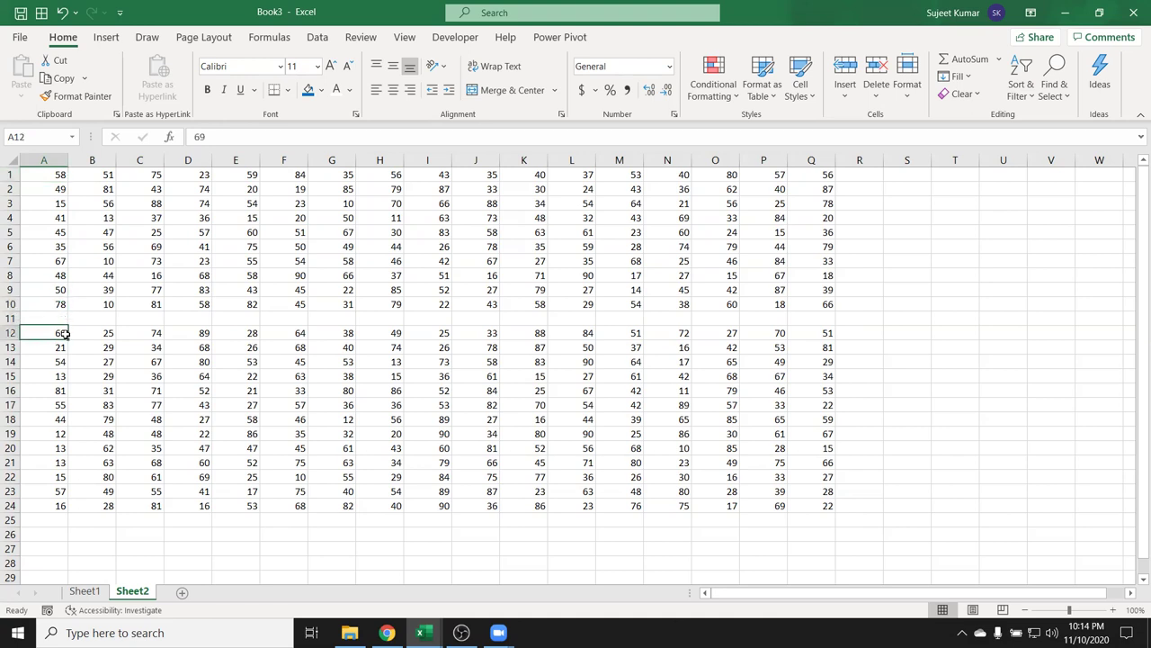
{"action": "key", "text": "ctrl+shift+Right"}
{"action": "key", "text": "ctrl+shift+Down"}
{"action": "key", "text": "ctrl+c"}
- Paste the block at A26, A40, A54 and A68, then end copy mode and return to A1
{"action": "left_click", "coordinate": [58, 534]}
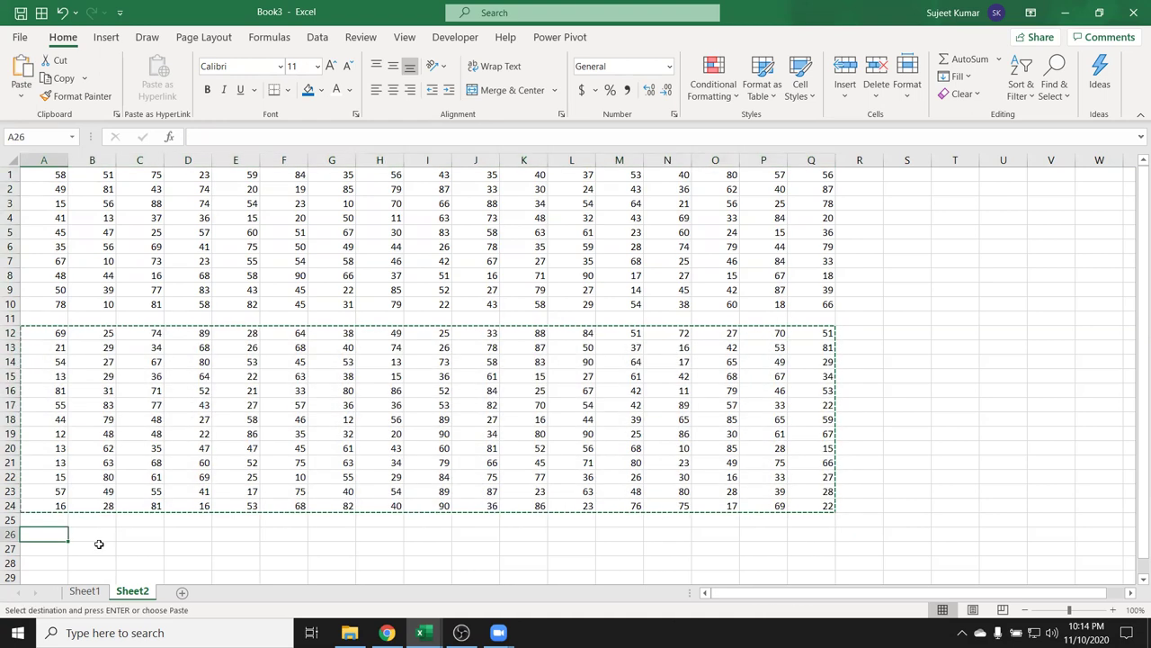
{"action": "key", "text": "ctrl+v"}
{"action": "scroll", "coordinate": [103, 548], "scroll_direction": "down", "scroll_amount": 6}
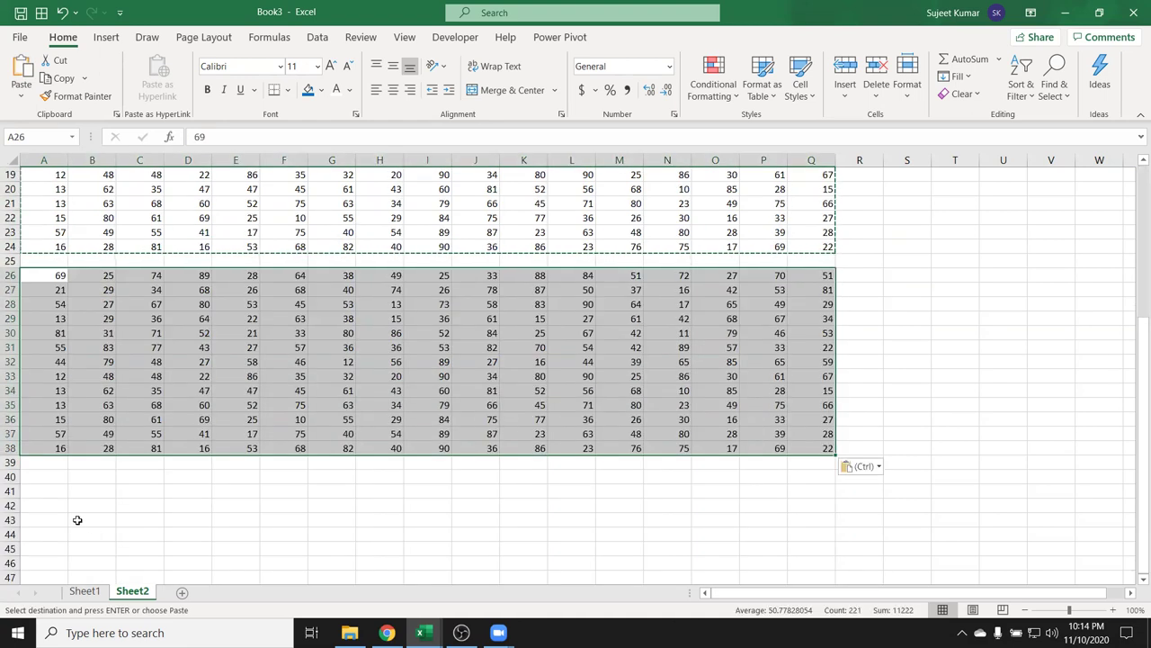
{"action": "left_click", "coordinate": [53, 477]}
{"action": "key", "text": "ctrl+v"}
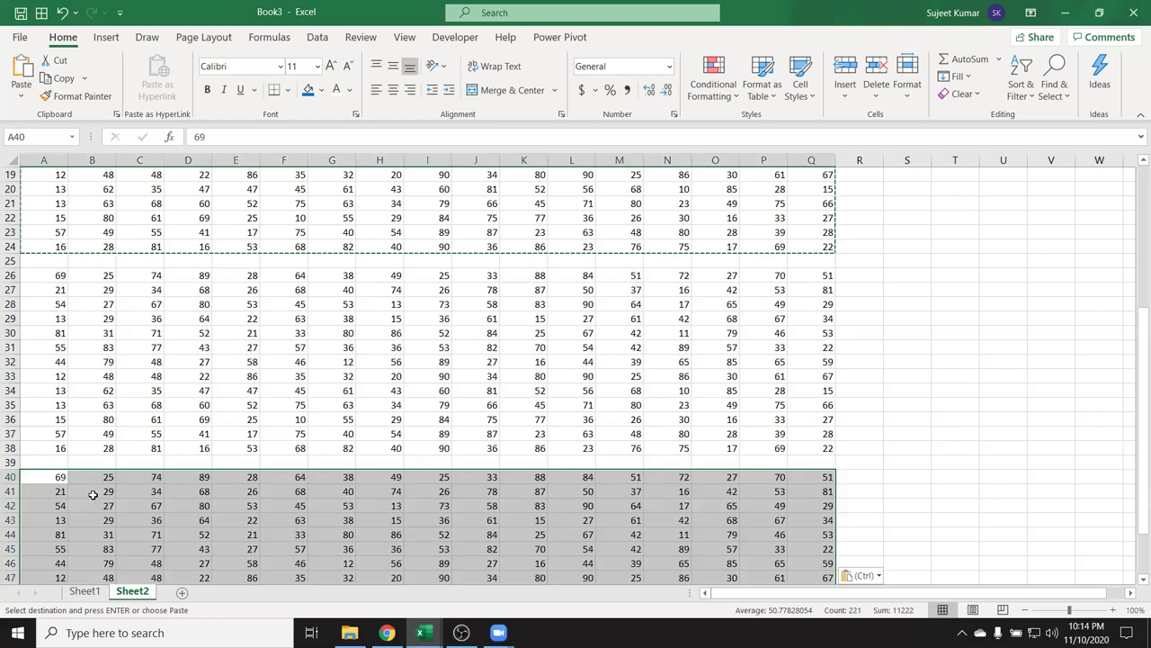
{"action": "scroll", "coordinate": [90, 493], "scroll_direction": "down", "scroll_amount": 5}
{"action": "left_click", "coordinate": [54, 464]}
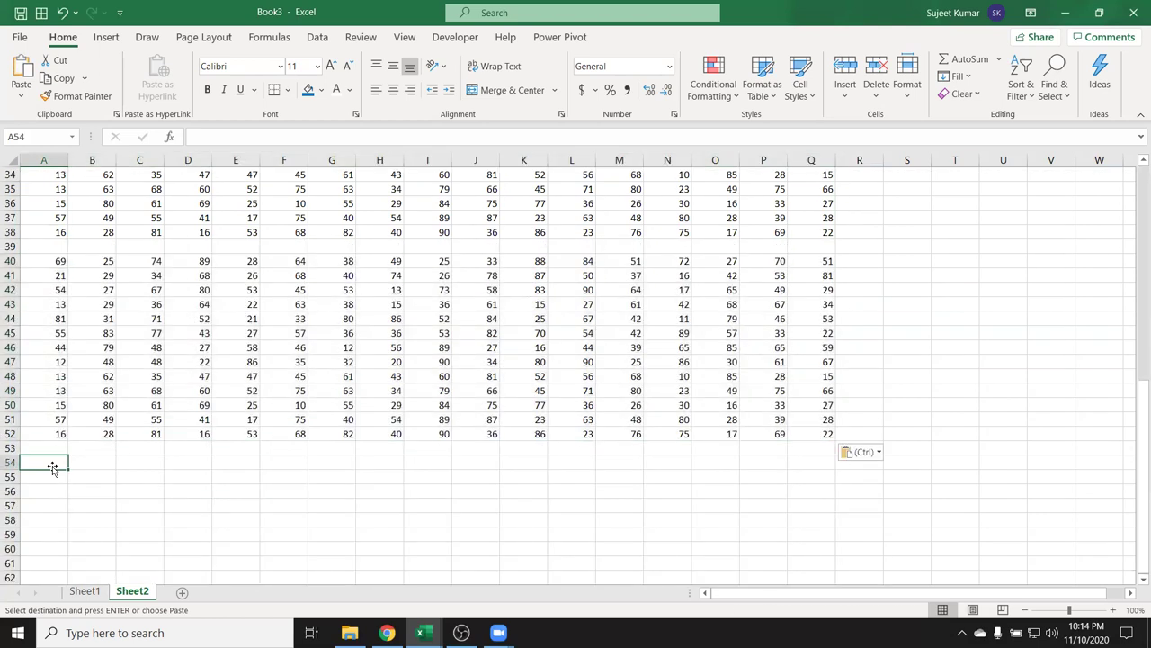
{"action": "key", "text": "ctrl+v"}
{"action": "scroll", "coordinate": [61, 482], "scroll_direction": "down", "scroll_amount": 6}
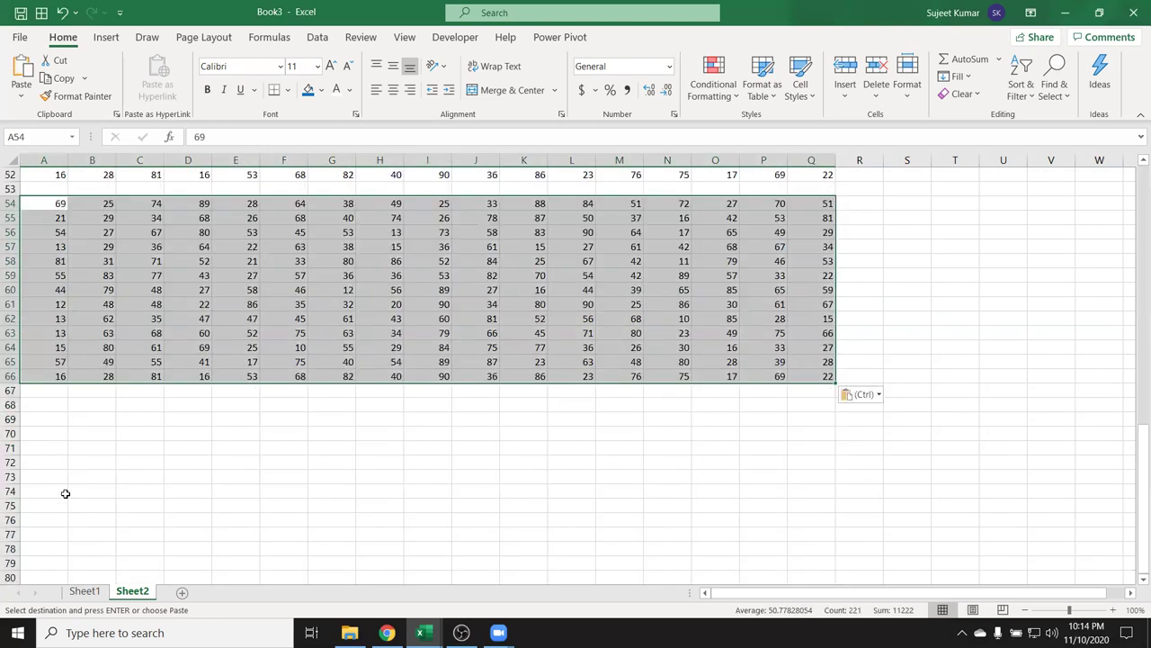
{"action": "left_click", "coordinate": [56, 407]}
{"action": "key", "text": "ctrl+v"}
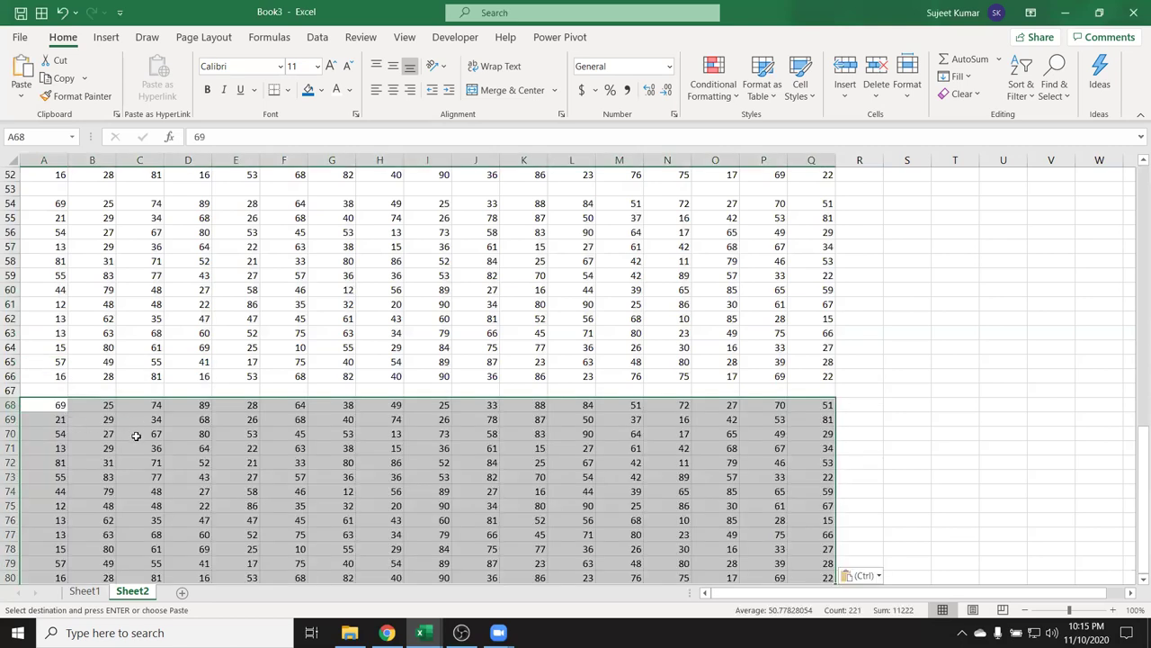
{"action": "scroll", "coordinate": [233, 463], "scroll_direction": "up", "scroll_amount": 12}
{"action": "scroll", "coordinate": [233, 463], "scroll_direction": "up", "scroll_amount": 5}
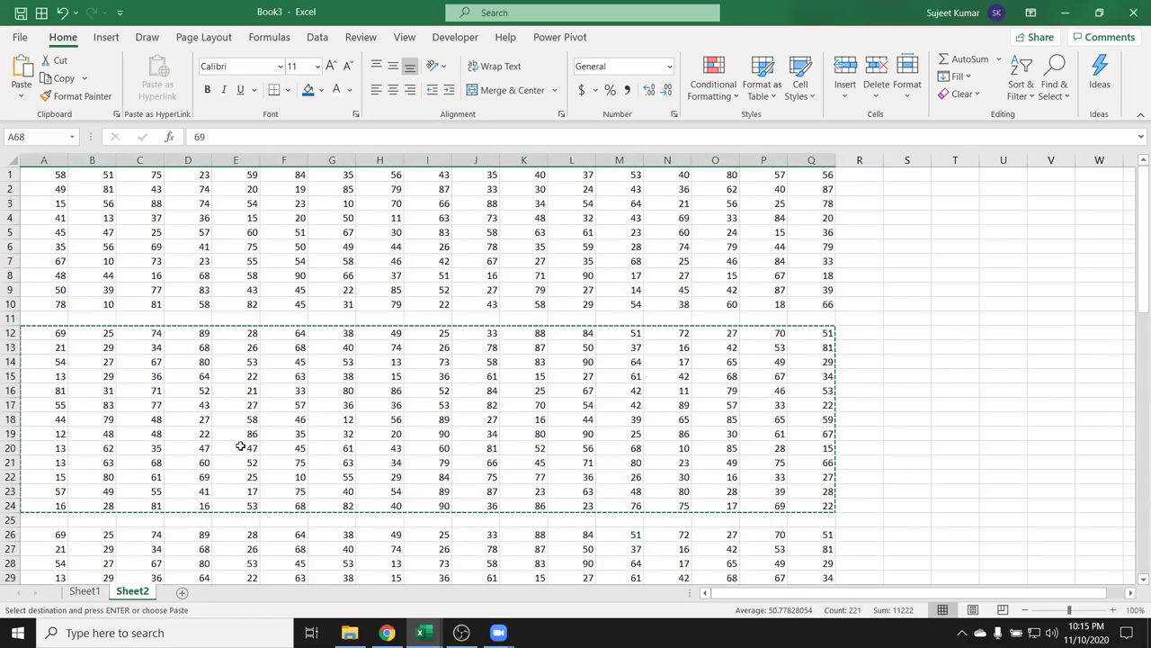
{"action": "left_click", "coordinate": [207, 276]}
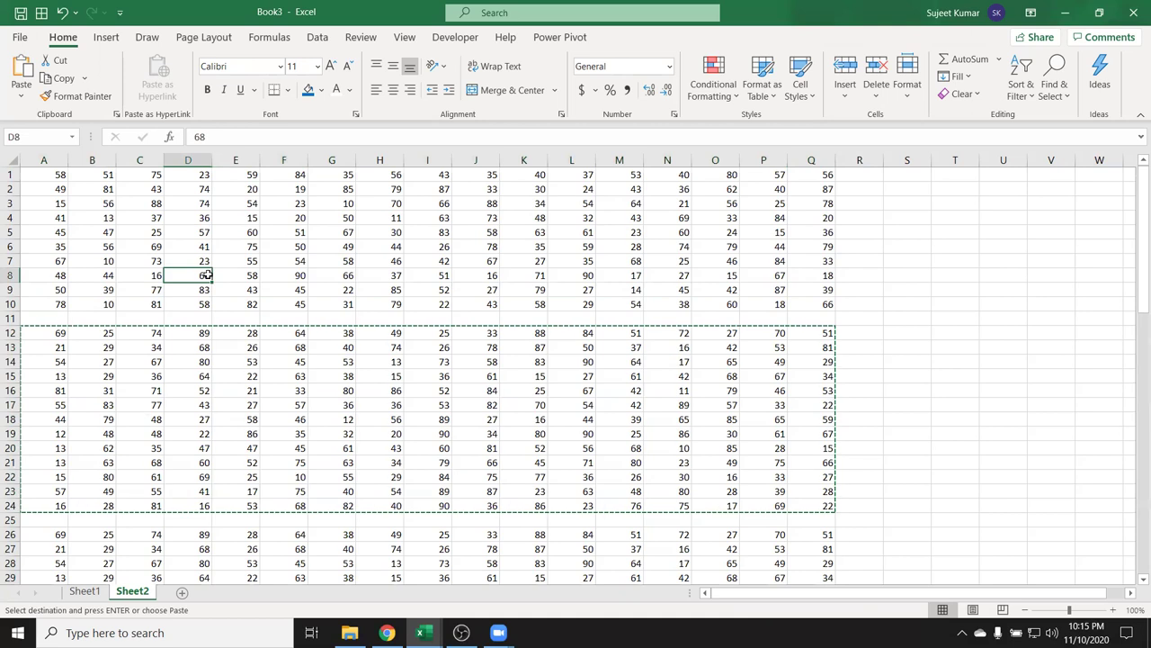
{"action": "key", "text": "Escape"}
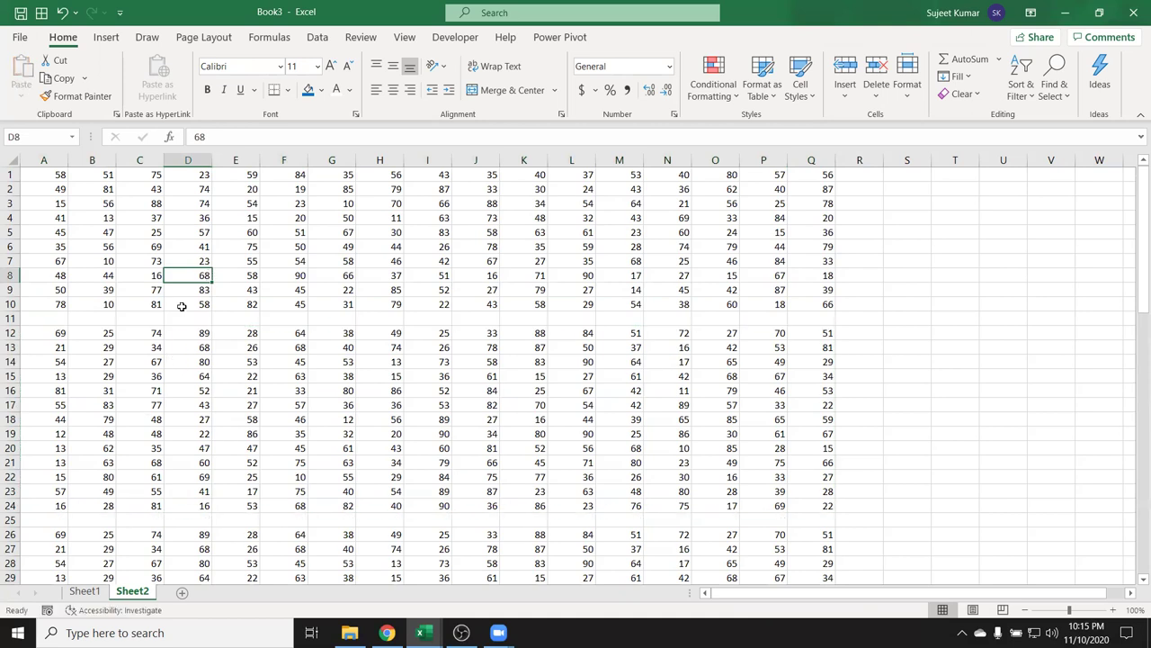
{"action": "left_click", "coordinate": [58, 177]}
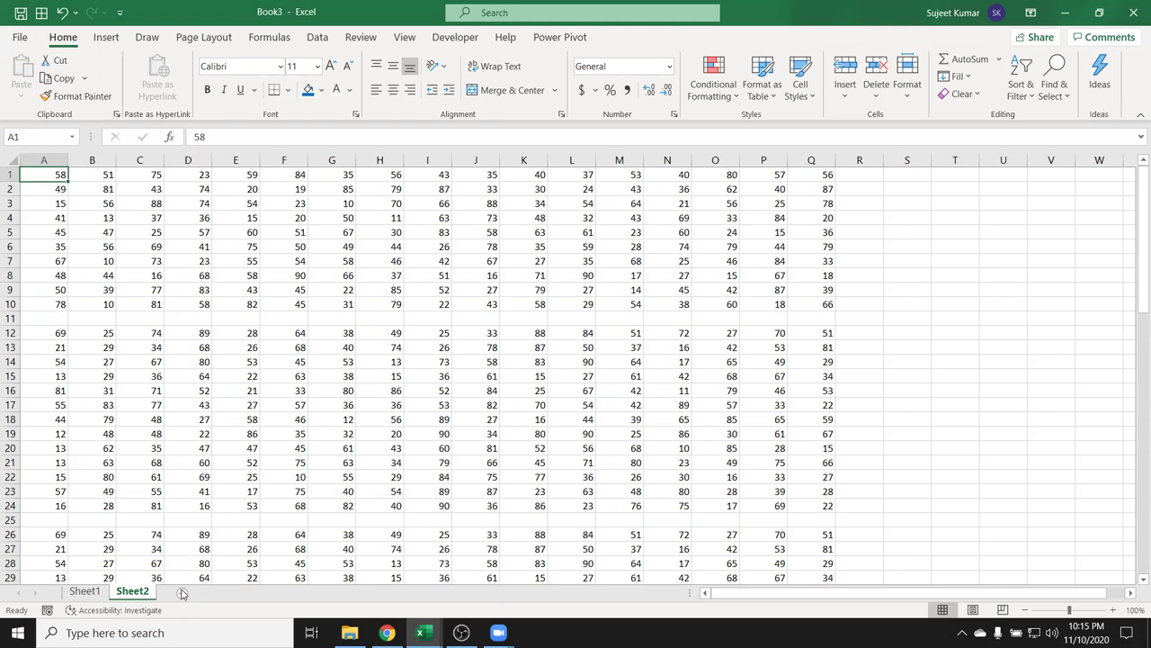
- On Sheet1, jump from Jan to the bottom of the month list, then return to Sheet2
{"action": "left_click", "coordinate": [93, 594]}
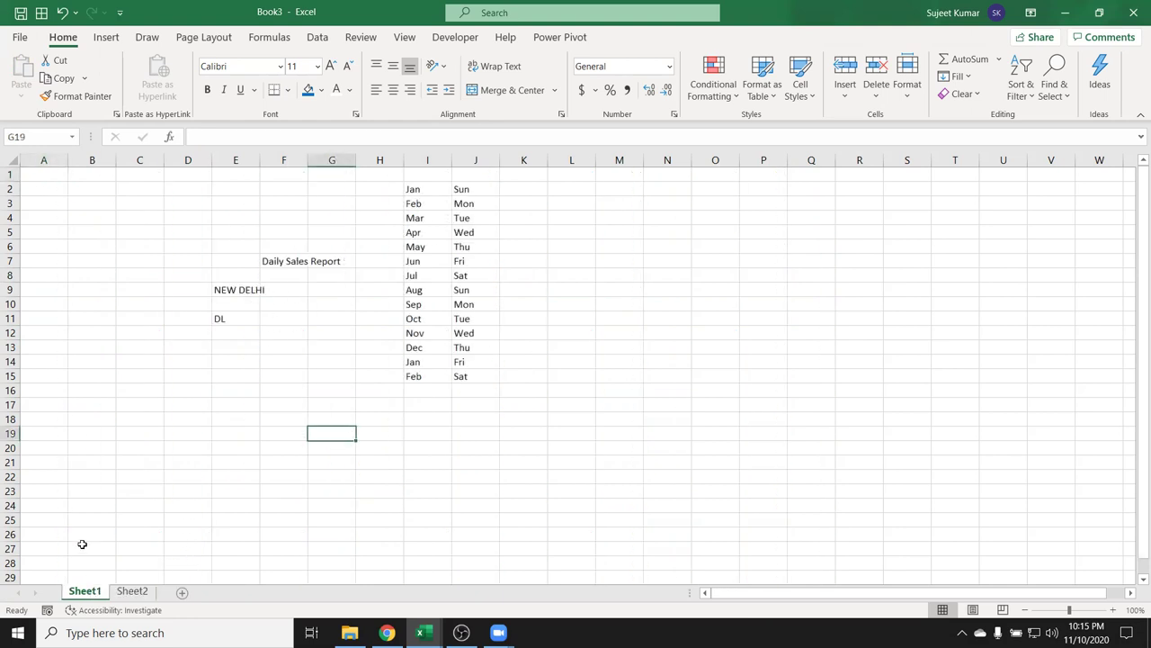
{"action": "left_click", "coordinate": [413, 190]}
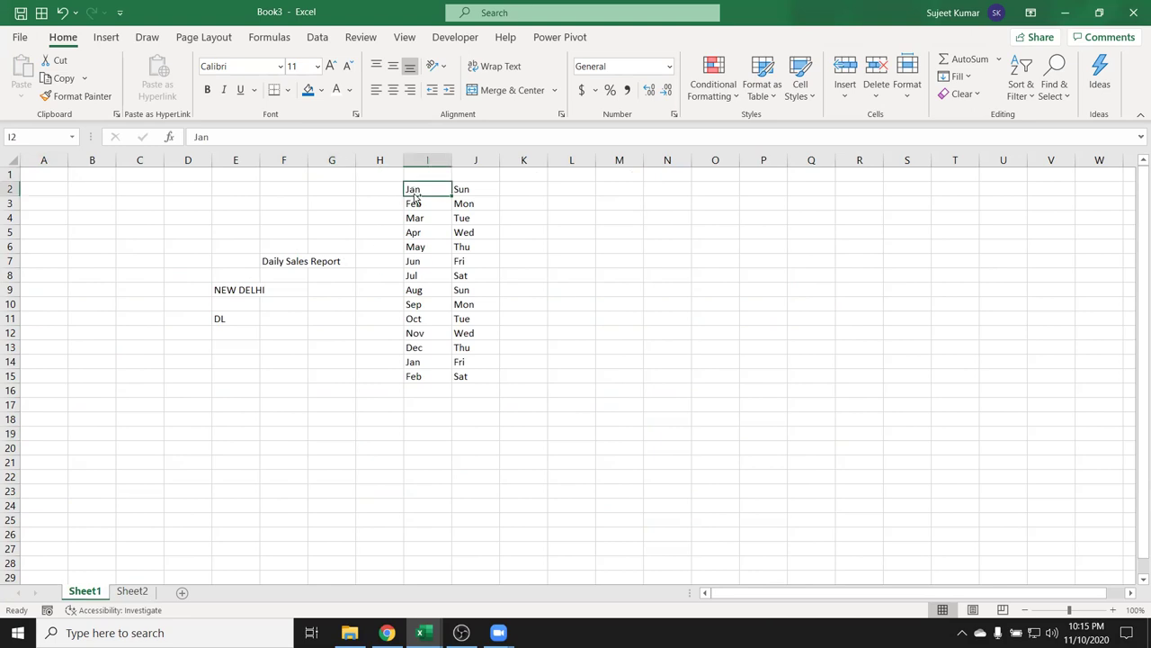
{"action": "key", "text": "ctrl+Down"}
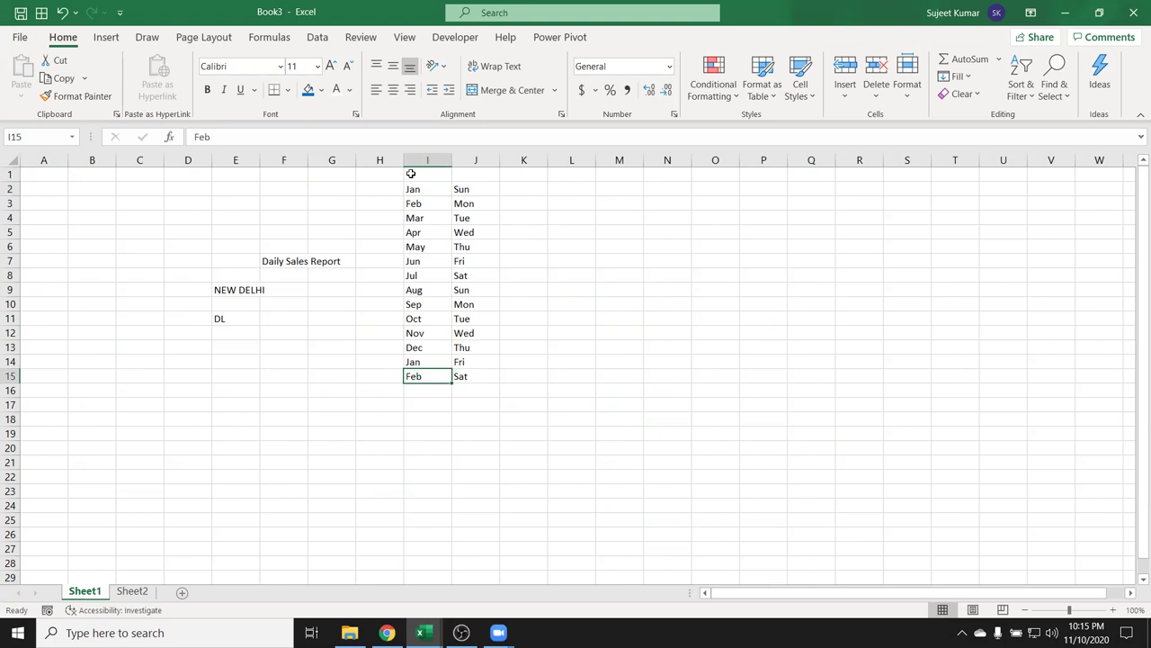
{"action": "left_click", "coordinate": [412, 184]}
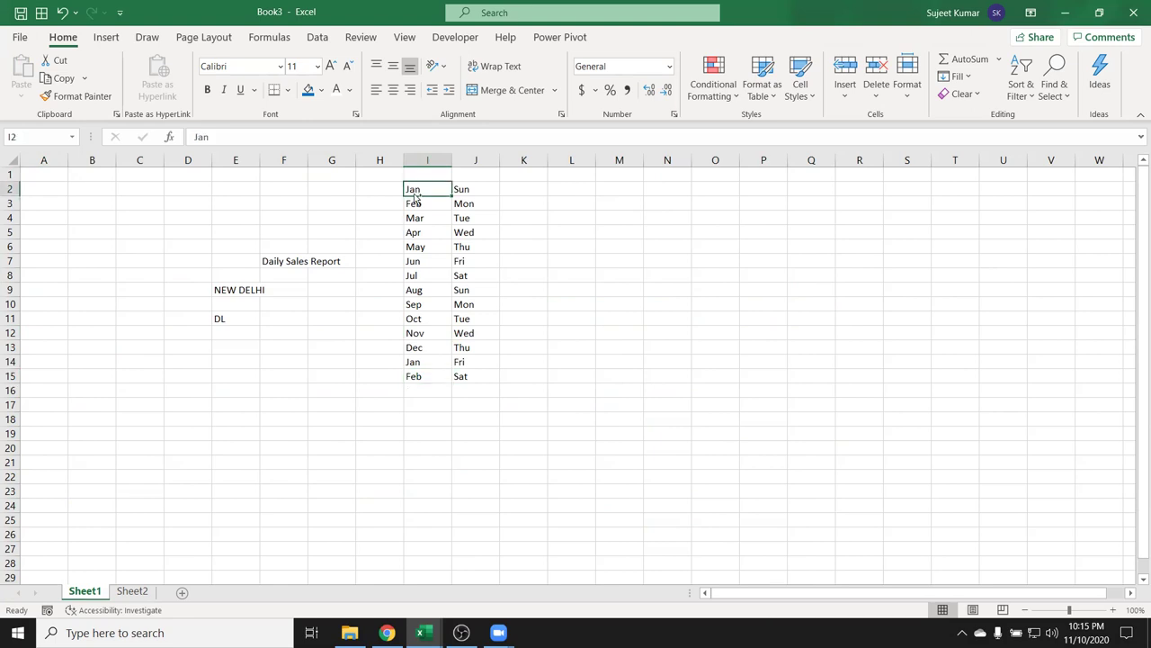
{"action": "key", "text": "ctrl+Down"}
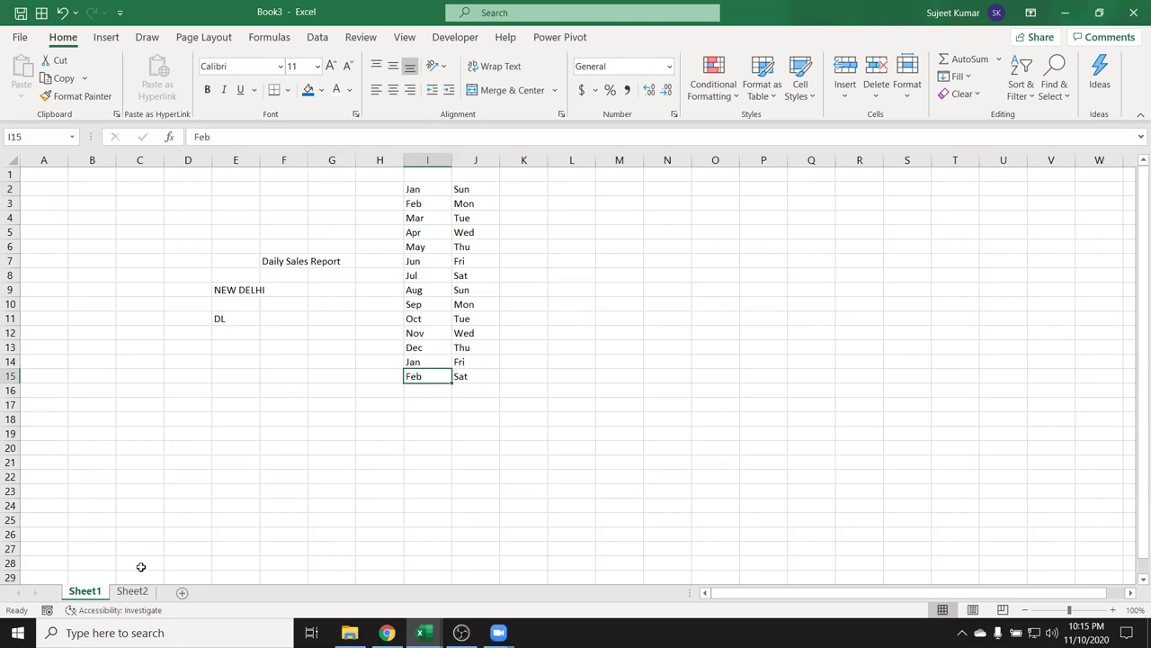
{"action": "left_click", "coordinate": [132, 591]}
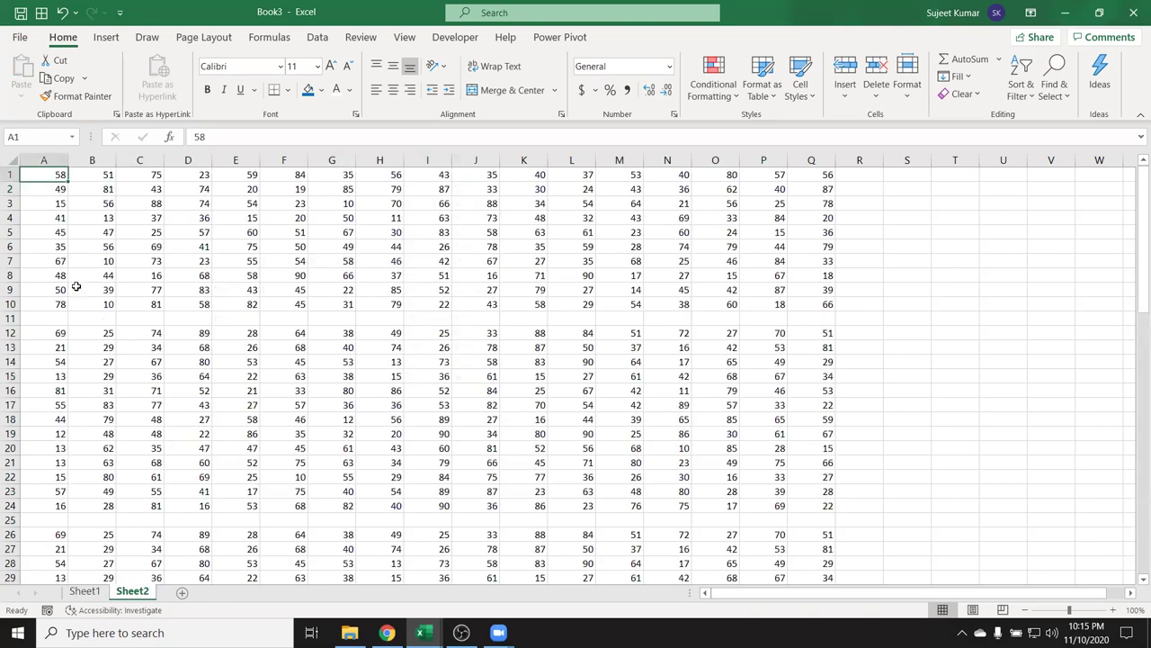
{"action": "key", "text": "ctrl+Down"}
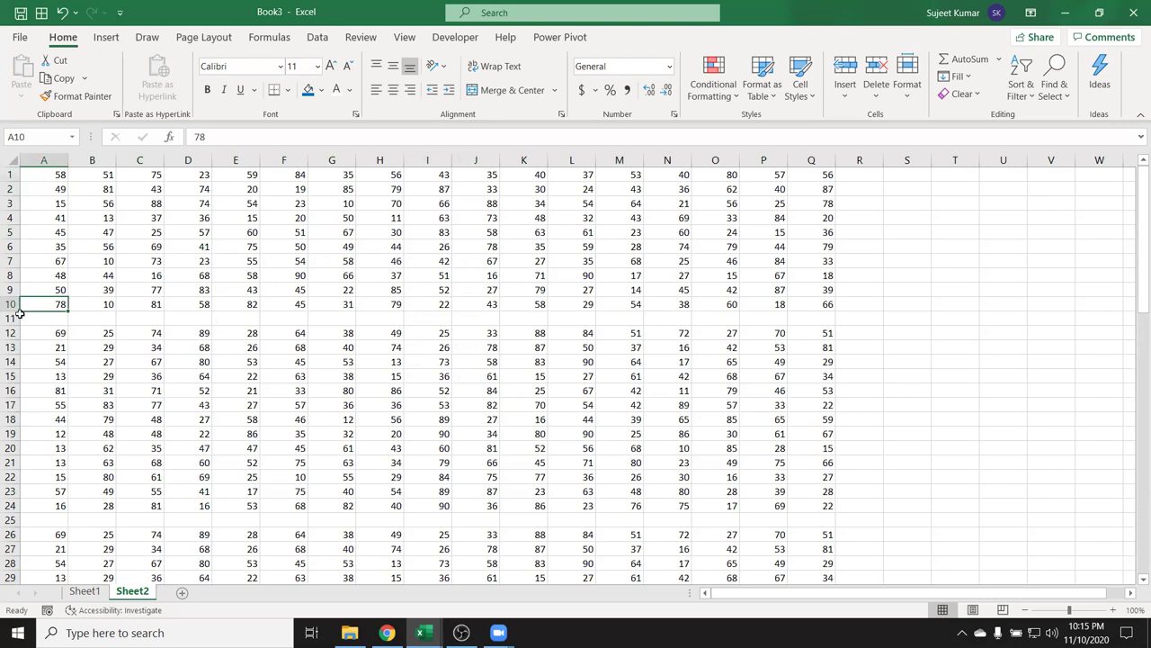
{"action": "left_click", "coordinate": [11, 319]}
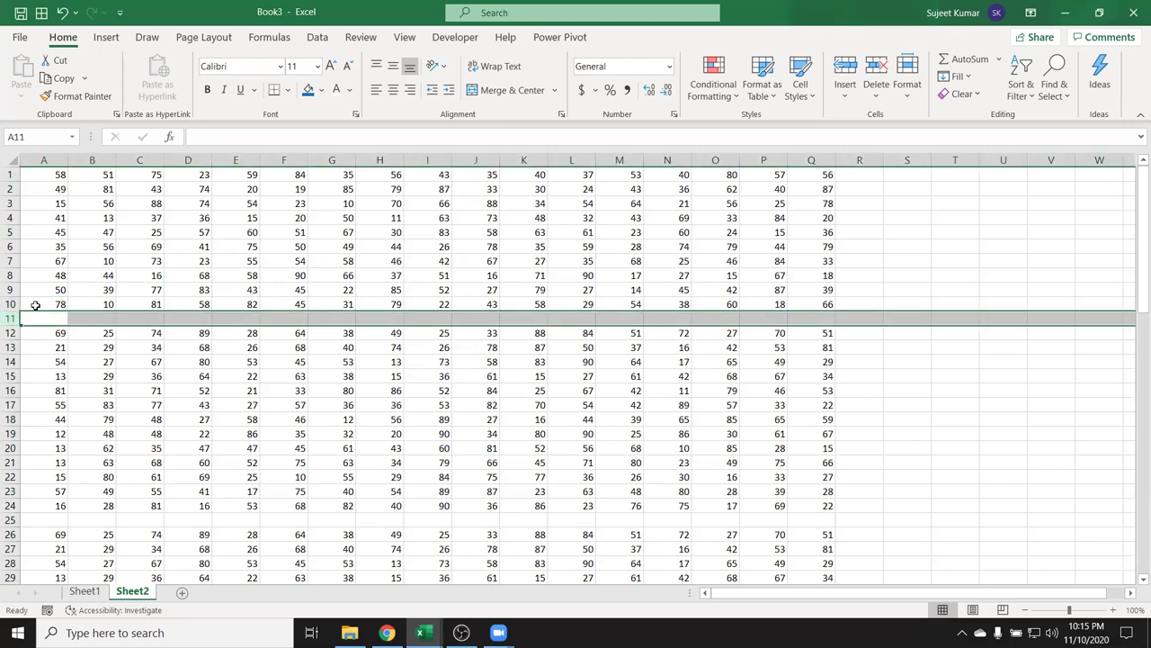
{"action": "left_click", "coordinate": [54, 176]}
{"action": "key", "text": "ctrl+Down"}
{"action": "key", "text": "ctrl+Down"}
{"action": "key", "text": "ctrl+Down"}
{"action": "key", "text": "ctrl+Down"}
{"action": "key", "text": "ctrl+Down"}
{"action": "key", "text": "ctrl+Up"}
{"action": "key", "text": "ctrl+Up"}
{"action": "key", "text": "ctrl+Up"}
{"action": "key", "text": "ctrl+Up"}
{"action": "key", "text": "ctrl+Up"}
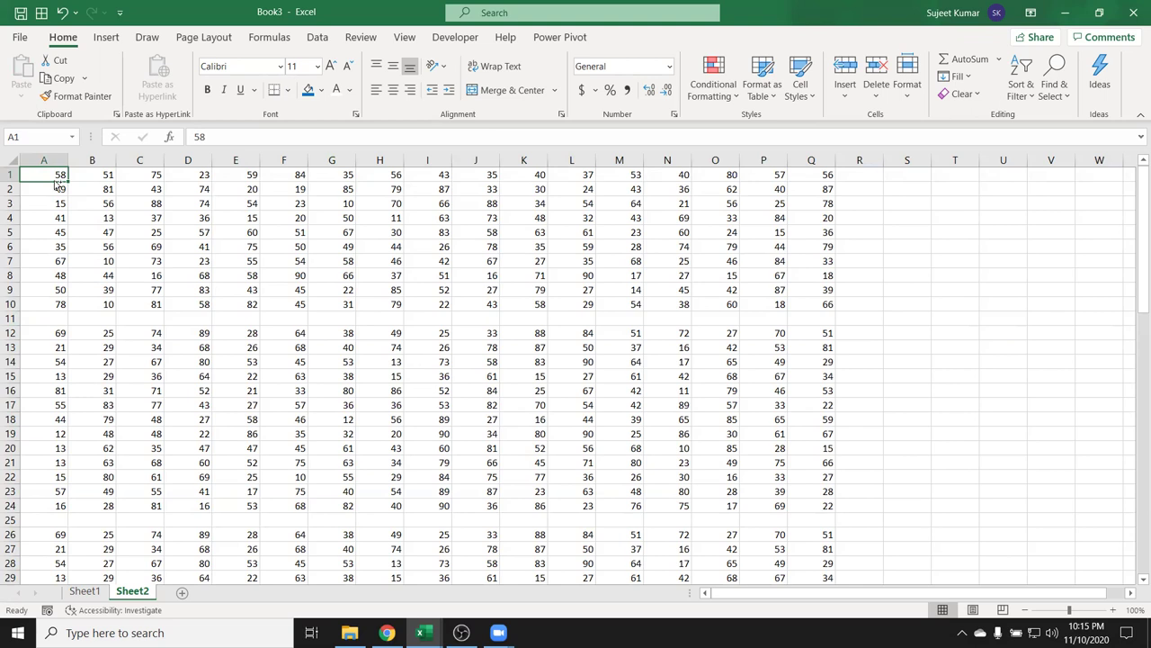
{"action": "key", "text": "ctrl+shift+End"}
{"action": "scroll", "coordinate": [411, 326], "scroll_direction": "down", "scroll_amount": 3}
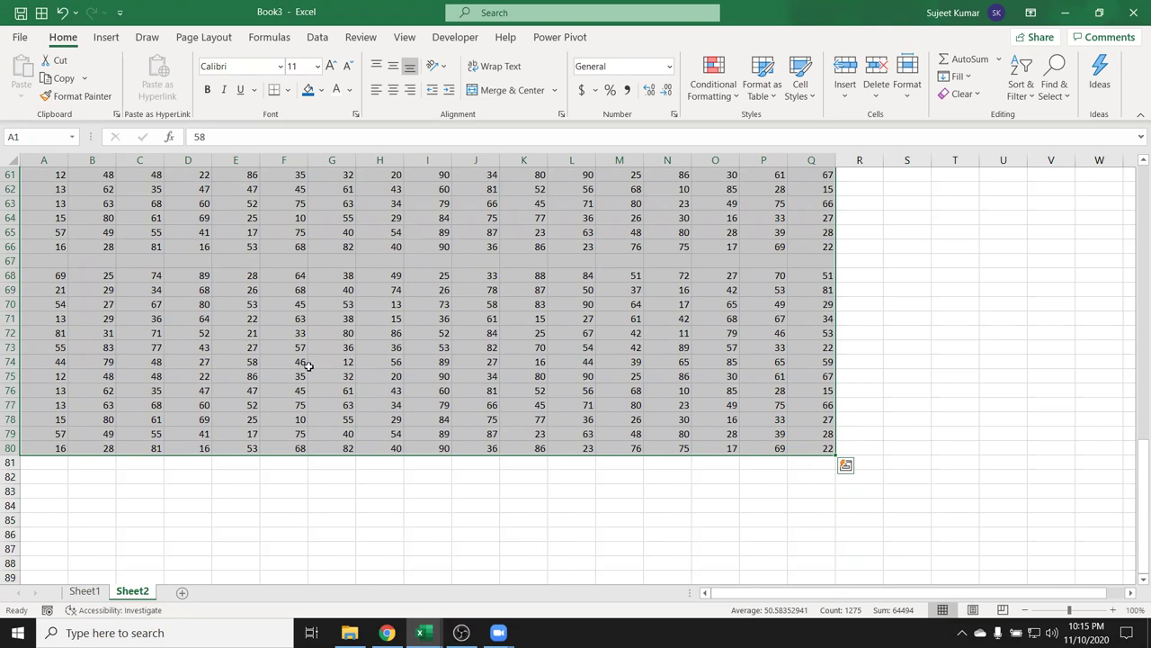
{"action": "left_click", "coordinate": [72, 302]}
{"action": "scroll", "coordinate": [84, 370], "scroll_direction": "up", "scroll_amount": 4}
{"action": "scroll", "coordinate": [84, 370], "scroll_direction": "up", "scroll_amount": 7}
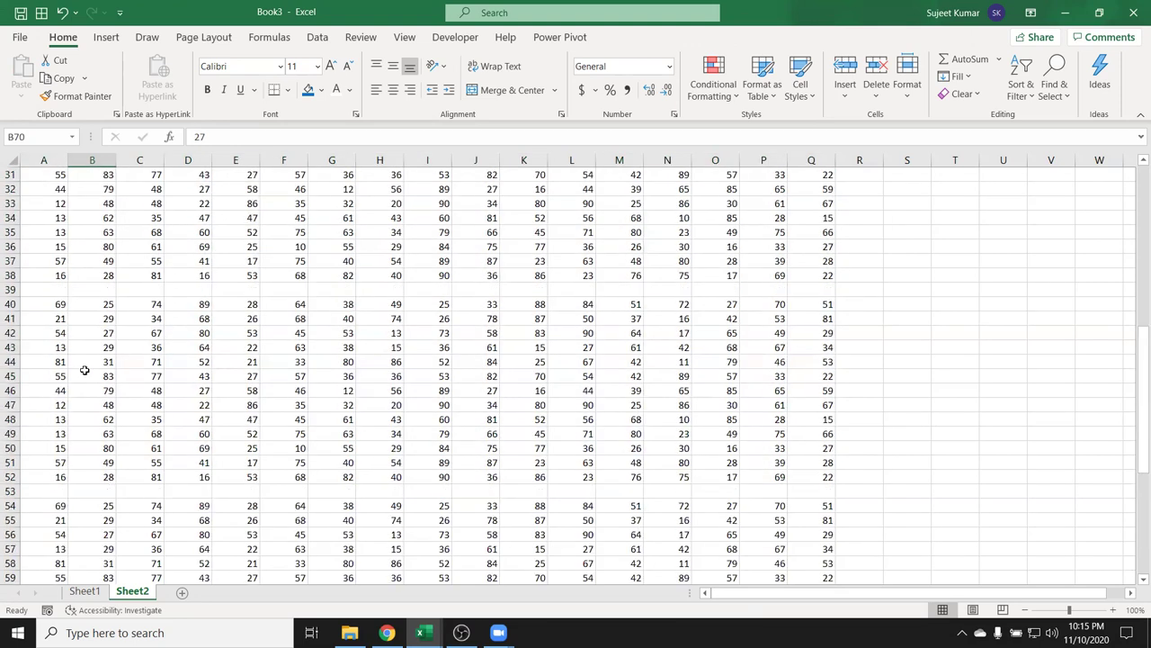
{"action": "scroll", "coordinate": [83, 370], "scroll_direction": "up", "scroll_amount": 8}
{"action": "scroll", "coordinate": [83, 370], "scroll_direction": "up", "scroll_amount": 1}
{"action": "key", "text": "ctrl+Home"}
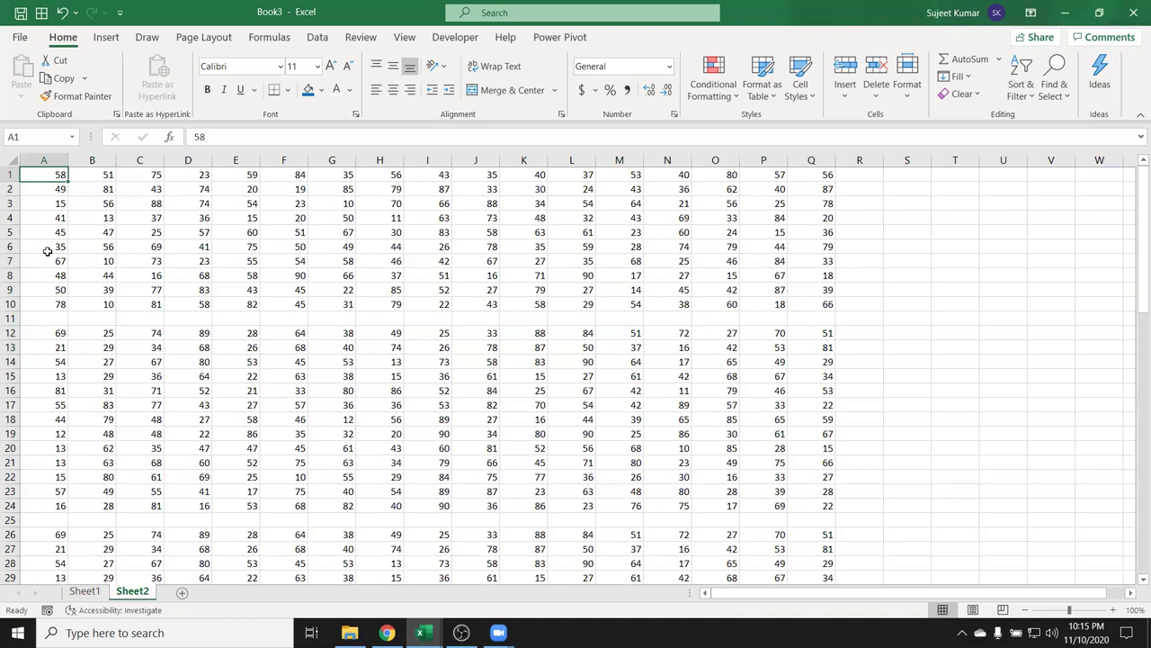
{"action": "key", "text": "ctrl+End"}
{"action": "scroll", "coordinate": [688, 491], "scroll_direction": "down", "scroll_amount": 2}
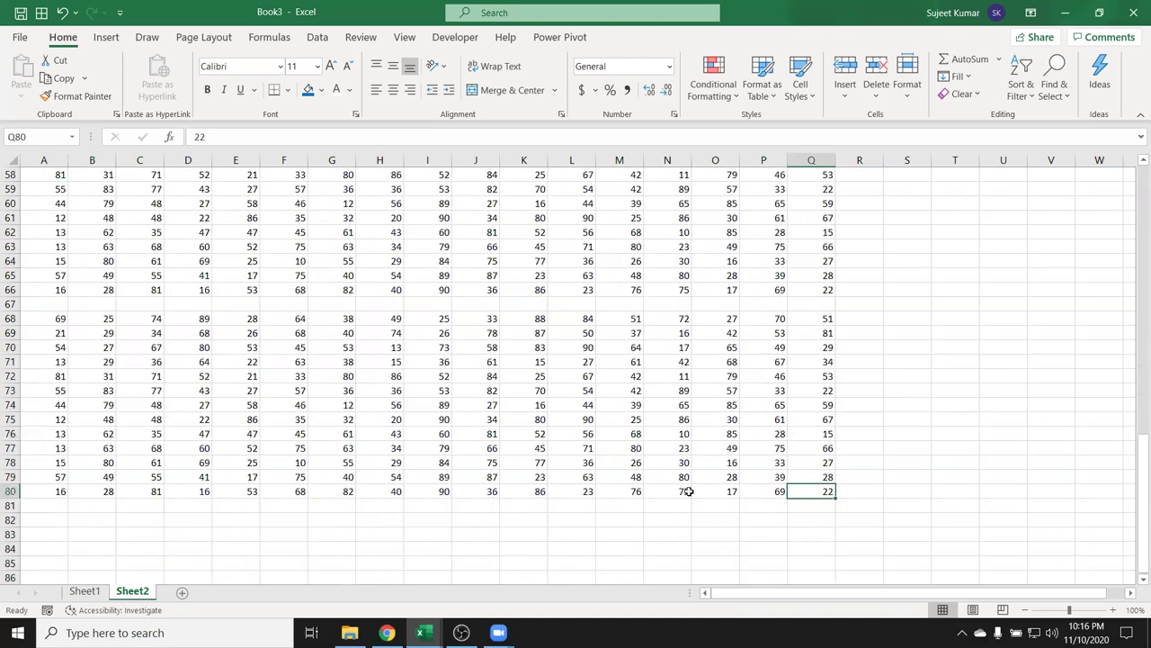
{"action": "scroll", "coordinate": [708, 496], "scroll_direction": "down", "scroll_amount": 1}
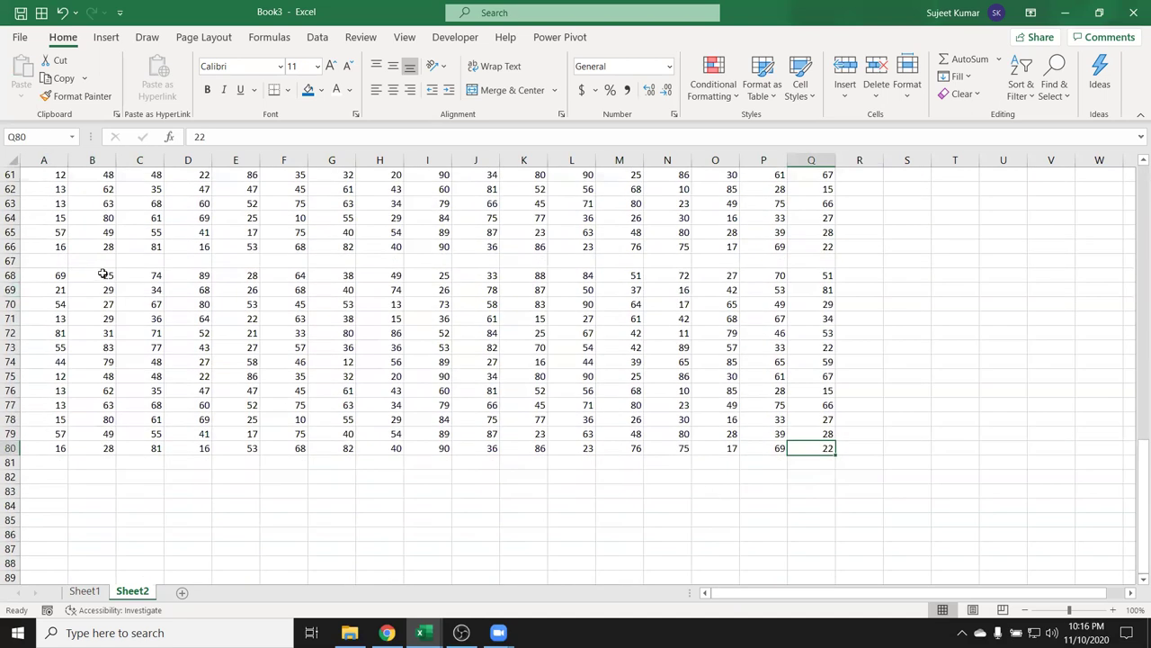
{"action": "key", "text": "ctrl+Up"}
{"action": "key", "text": "ctrl+Up"}
{"action": "key", "text": "ctrl+Up"}
{"action": "key", "text": "ctrl+Up"}
{"action": "key", "text": "Right"}
{"action": "key", "text": "ctrl+Up"}
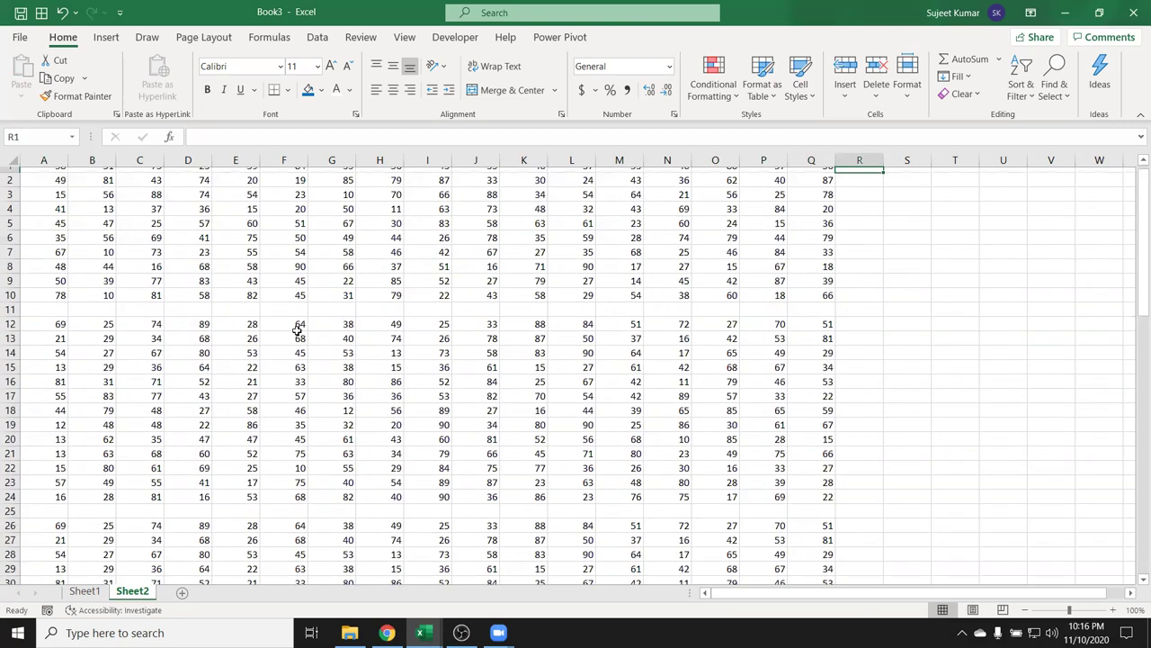
- Type the test entries 'asd' and 'sad' into five cells in rows 2 and 4 of columns R–U
{"action": "key", "text": "Down"}
{"action": "key", "text": "Right"}
{"action": "type", "text": "asd"}
{"action": "key", "text": "Right"}
{"action": "key", "text": "Right"}
{"action": "type", "text": "sad"}
{"action": "key", "text": "Down"}
{"action": "key", "text": "Down"}
{"action": "type", "text": "asd"}
{"action": "key", "text": "Left"}
{"action": "key", "text": "Left"}
{"action": "type", "text": "sad"}
{"action": "key", "text": "Left"}
{"action": "key", "text": "Left"}
{"action": "key", "text": "Right"}
{"action": "type", "text": "asd"}
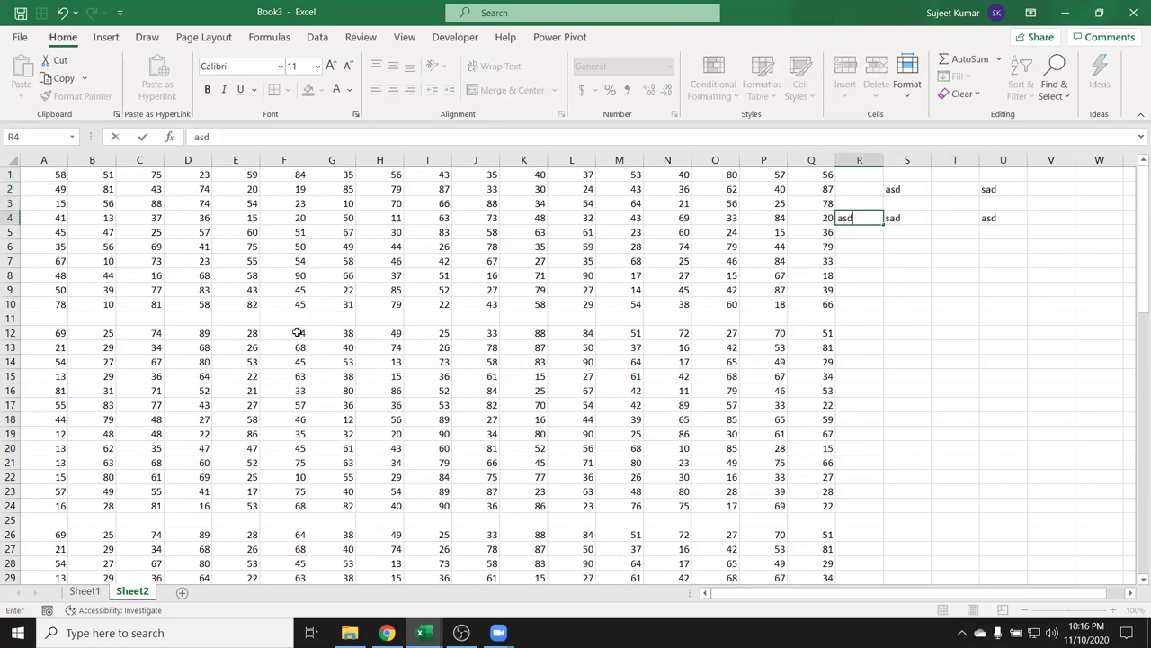
{"action": "key", "text": "Right"}
- Select the whole used range A1:U80 starting from A1
{"action": "left_click", "coordinate": [59, 176]}
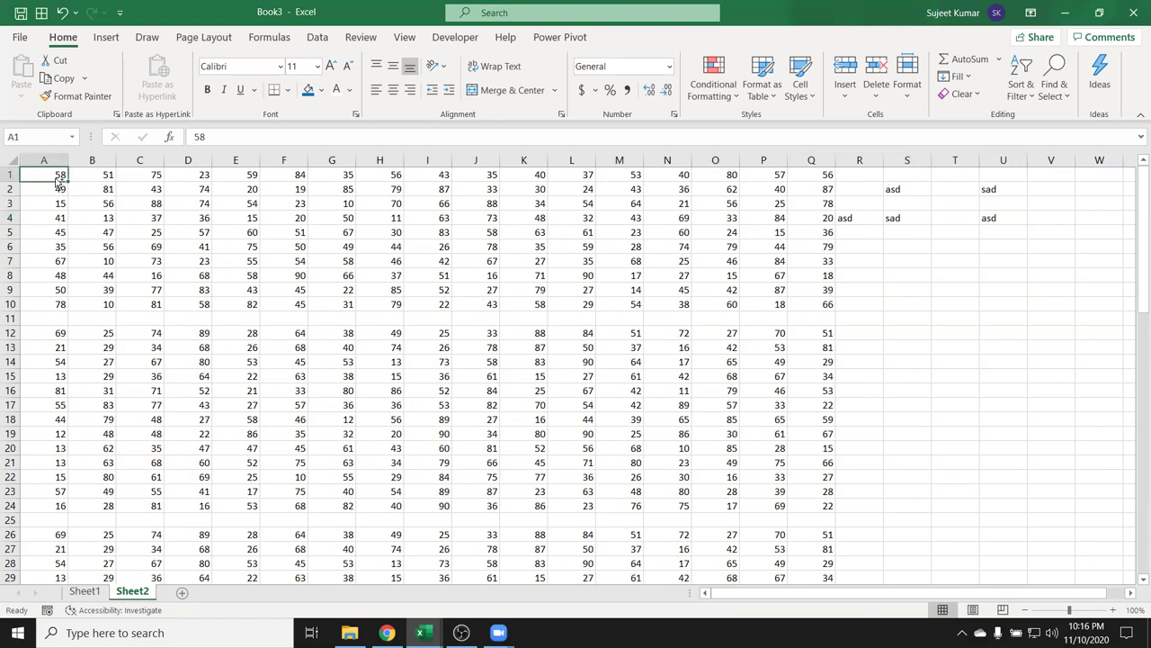
{"action": "key", "text": "ctrl+shift+End"}
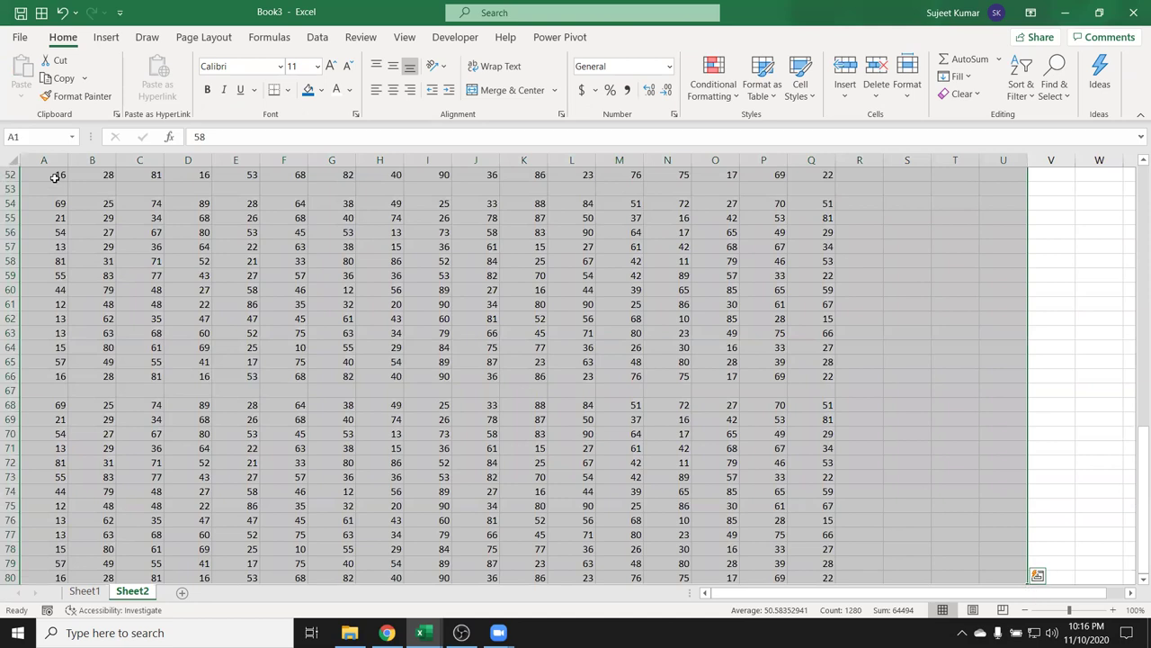
{"action": "scroll", "coordinate": [249, 232], "scroll_direction": "down", "scroll_amount": 4}
{"action": "scroll", "coordinate": [249, 232], "scroll_direction": "up", "scroll_amount": 3}
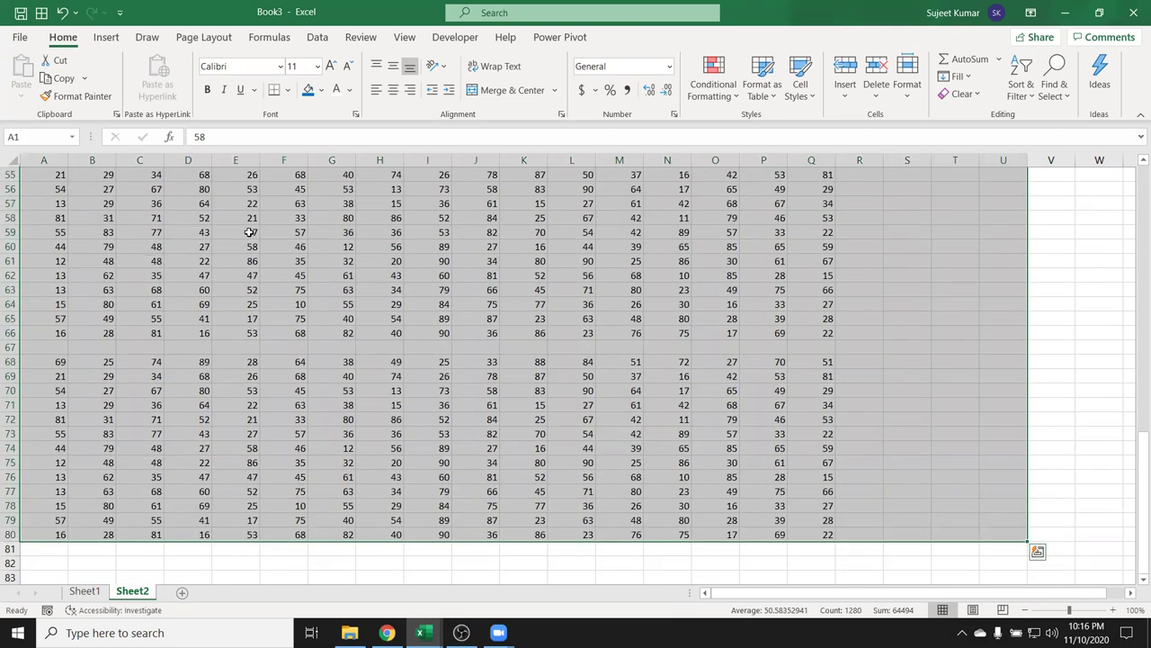
{"action": "scroll", "coordinate": [250, 233], "scroll_direction": "up", "scroll_amount": 1}
{"action": "scroll", "coordinate": [249, 232], "scroll_direction": "up", "scroll_amount": 3}
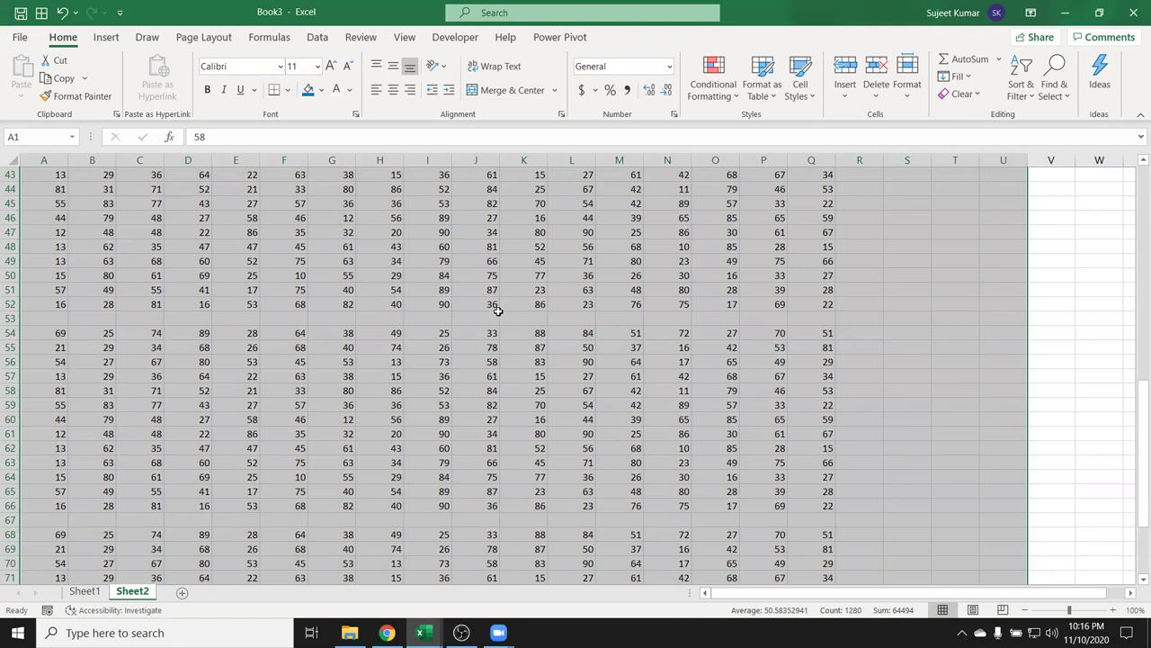
{"action": "scroll", "coordinate": [497, 310], "scroll_direction": "up", "scroll_amount": 4}
{"action": "scroll", "coordinate": [499, 311], "scroll_direction": "up", "scroll_amount": 6}
{"action": "scroll", "coordinate": [503, 313], "scroll_direction": "up", "scroll_amount": 4}
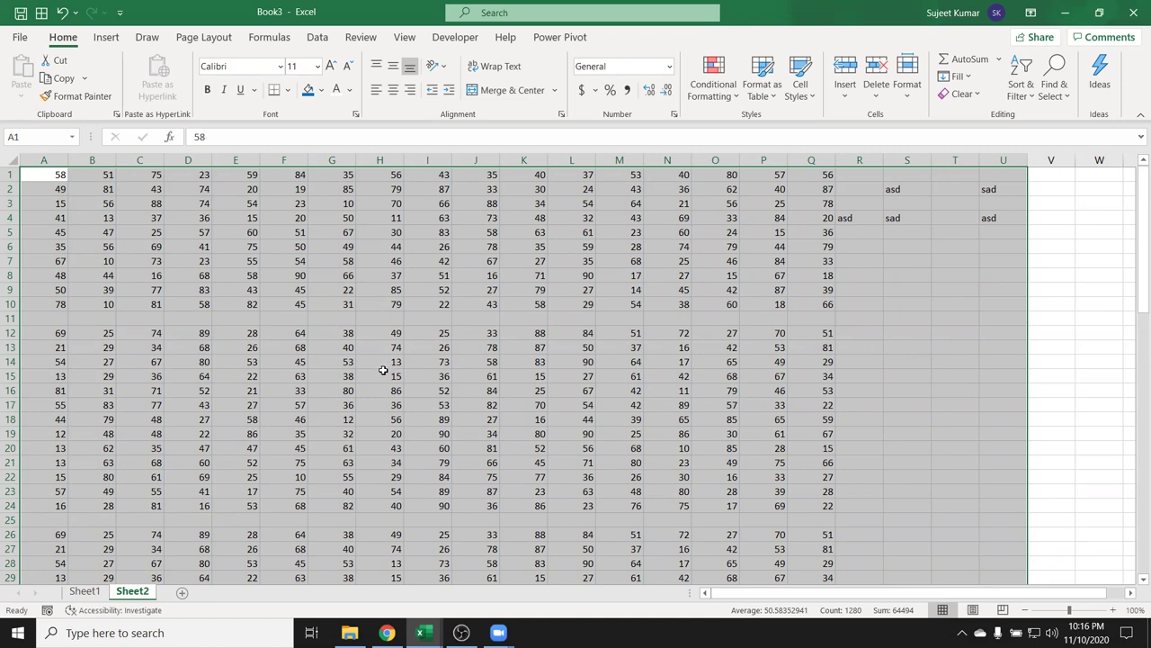
{"action": "left_click", "coordinate": [46, 175]}
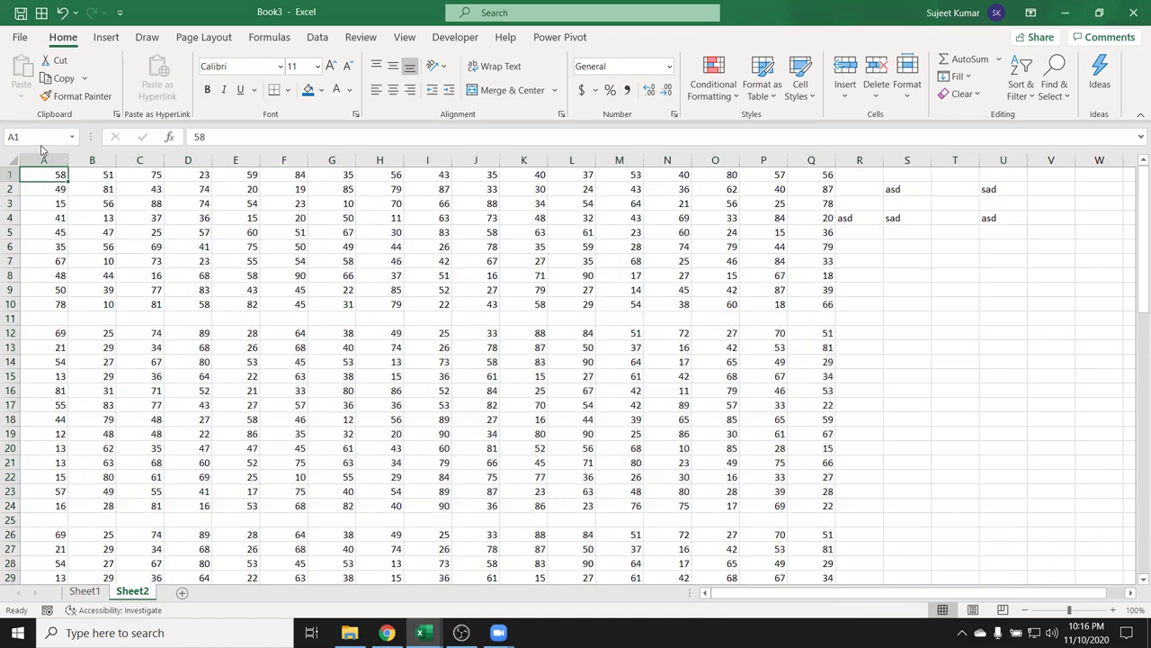
{"action": "left_click", "coordinate": [40, 140]}
{"action": "type", "text": "a65000"}
{"action": "key", "text": "Return"}
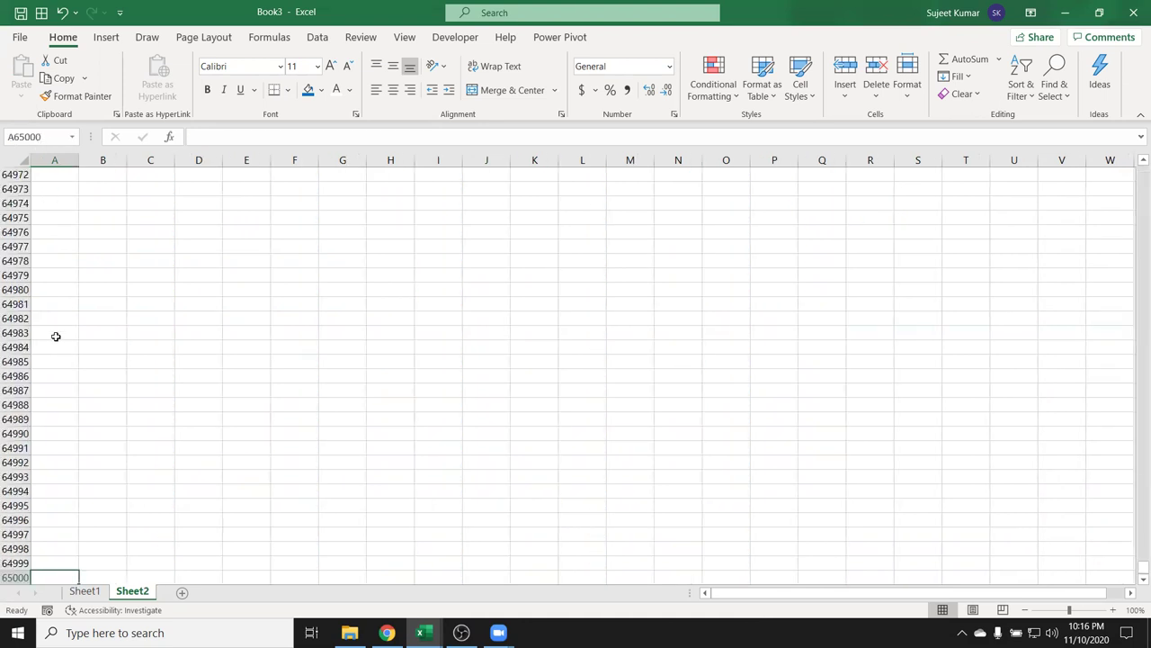
{"action": "key", "text": "ctrl+Up"}
{"action": "scroll", "coordinate": [67, 332], "scroll_direction": "up", "scroll_amount": 1}
{"action": "scroll", "coordinate": [115, 412], "scroll_direction": "up", "scroll_amount": 2}
{"action": "scroll", "coordinate": [116, 413], "scroll_direction": "up", "scroll_amount": 1}
{"action": "scroll", "coordinate": [115, 413], "scroll_direction": "up", "scroll_amount": 1}
{"action": "scroll", "coordinate": [115, 413], "scroll_direction": "up", "scroll_amount": 1}
{"action": "left_click", "coordinate": [808, 347]}
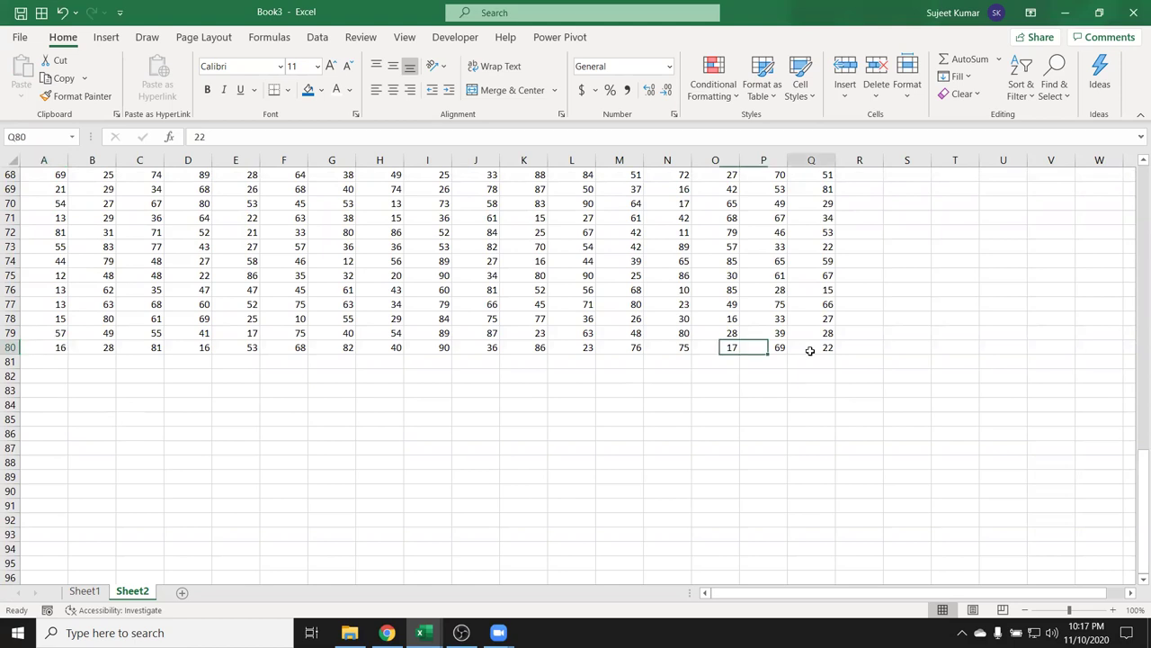
{"action": "left_click_drag", "start_coordinate": [1134, 511], "coordinate": [1135, 224]}
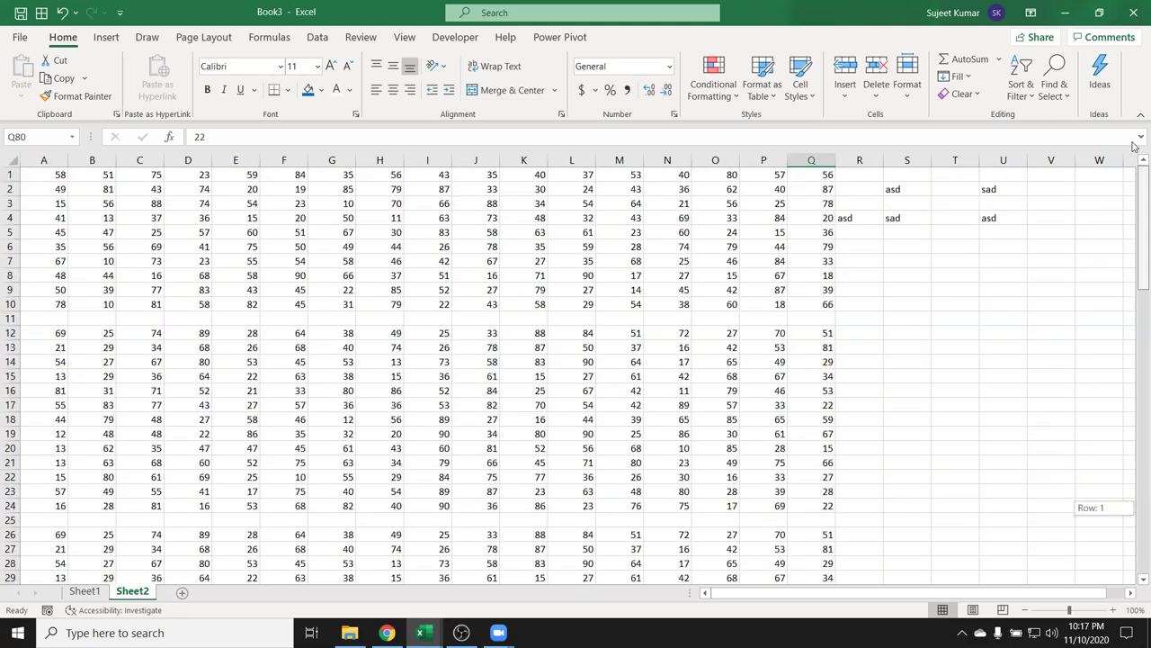
{"action": "left_click", "coordinate": [54, 176], "text": "shift"}
{"action": "mouse_move", "coordinate": [1134, 216]}
{"action": "left_mouse_down"}
{"action": "mouse_move", "coordinate": [1135, 569]}
{"action": "mouse_move", "coordinate": [1135, 171]}
{"action": "left_mouse_up"}
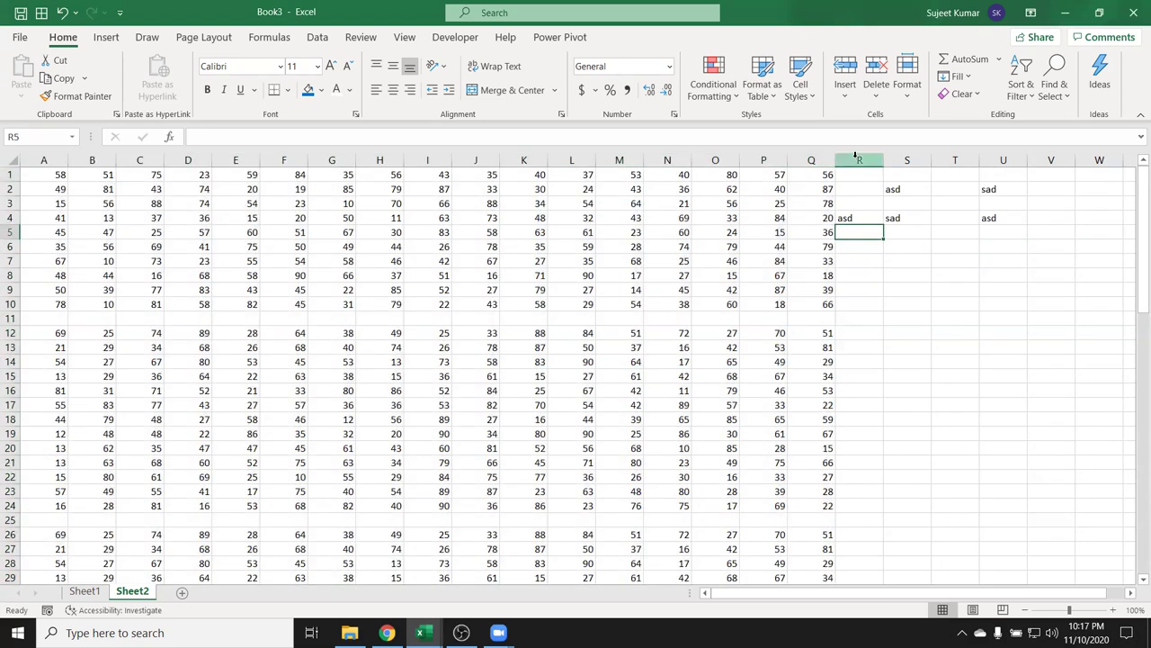
- Clear columns R–U and delete entire rows from row 11 to the last used row
{"action": "left_click_drag", "start_coordinate": [859, 160], "coordinate": [989, 168]}
{"action": "key", "text": "Delete"}
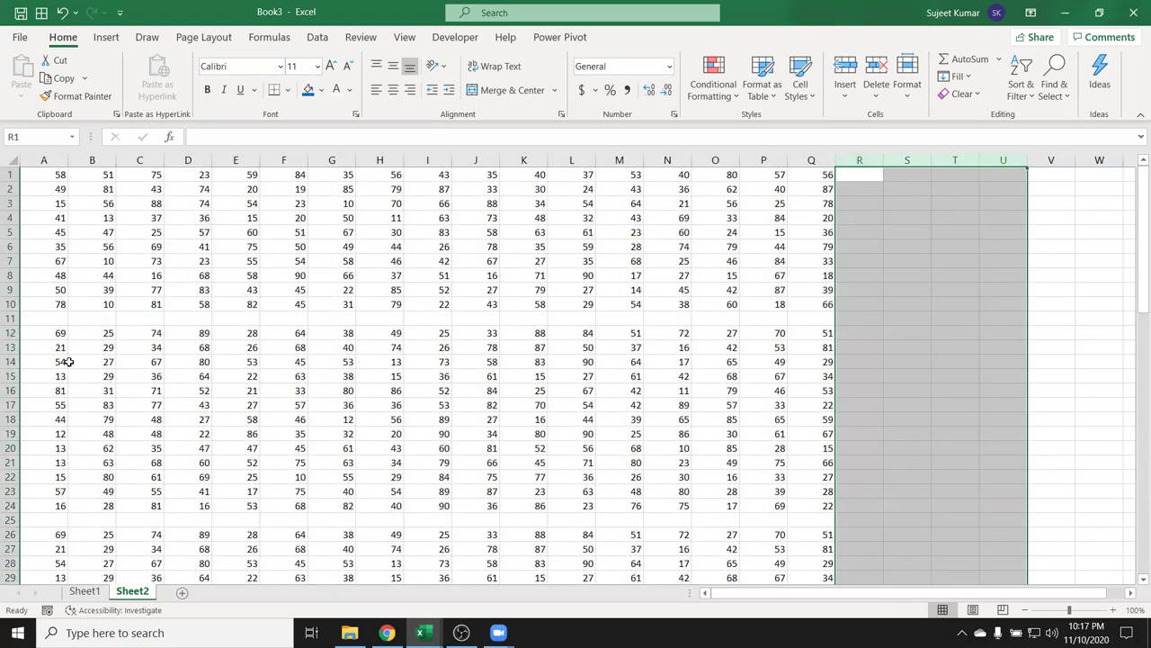
{"action": "left_click", "coordinate": [13, 318]}
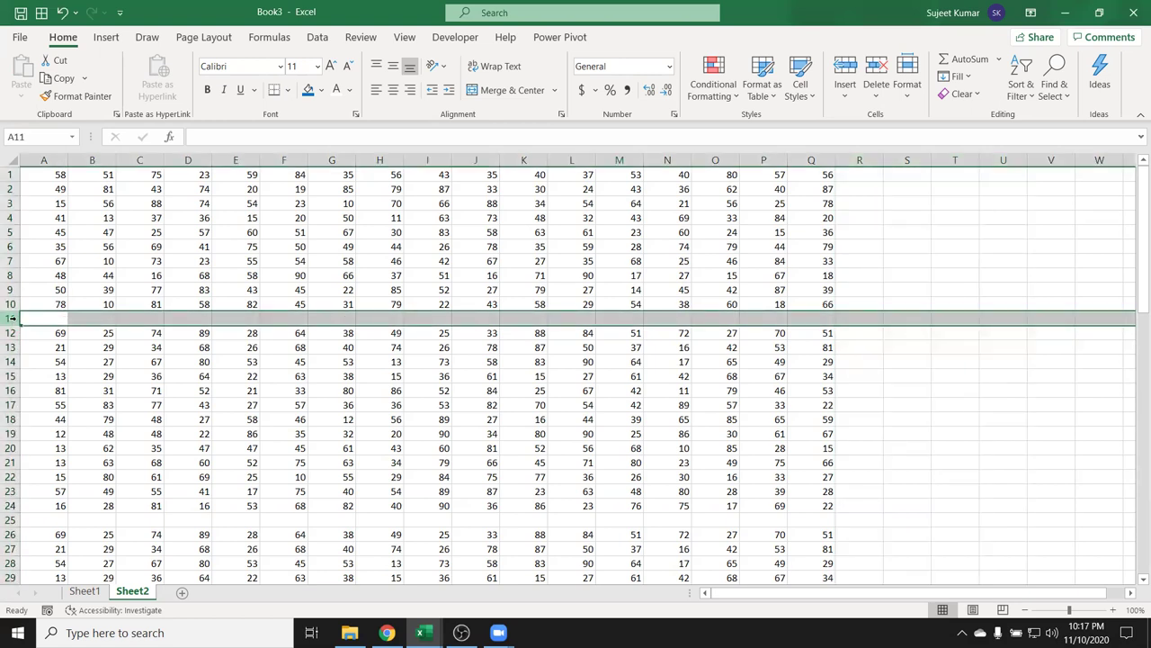
{"action": "key", "text": "ctrl+shift+End"}
{"action": "key", "text": "ctrl+minus"}
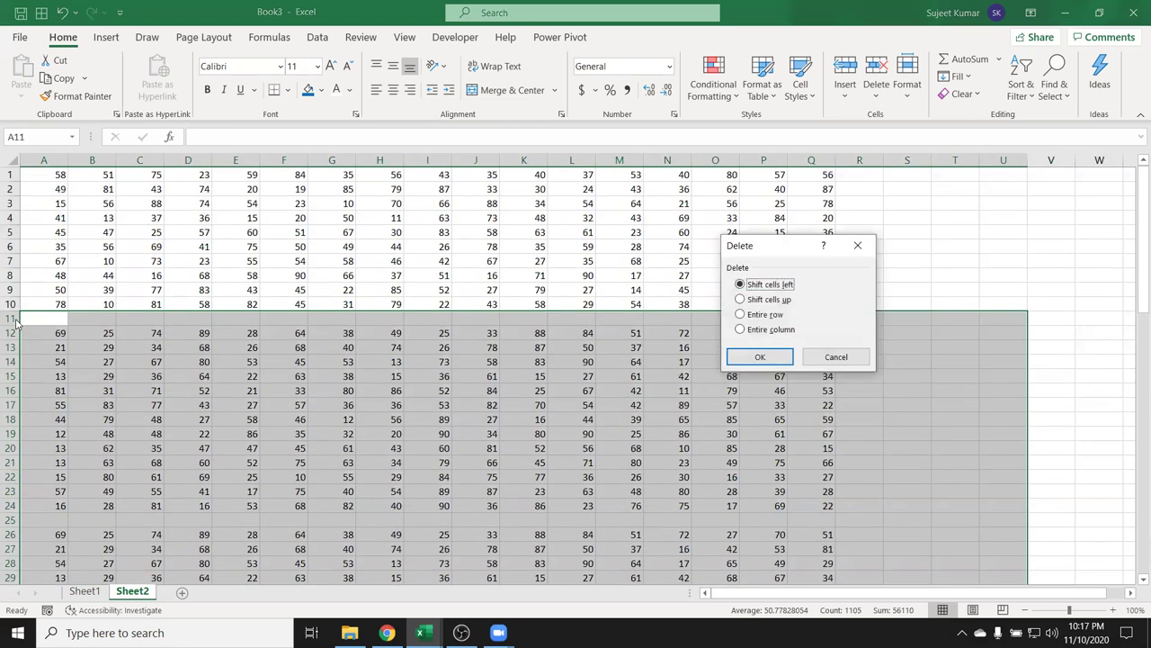
{"action": "key", "text": "Down"}
{"action": "key", "text": "Down"}
{"action": "key", "text": "Return"}
{"action": "key", "text": "ctrl+Home"}
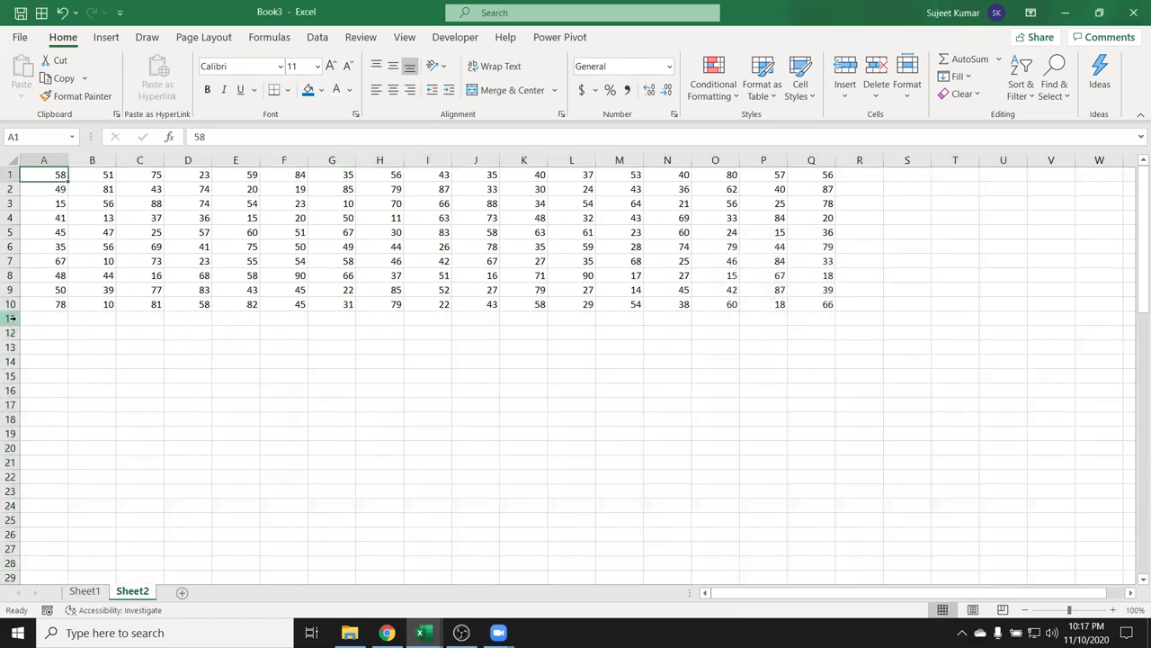
- Copy A1:Q10 and paste it into A11:Q20
{"action": "key", "text": "ctrl+shift+Right"}
{"action": "key", "text": "ctrl+shift+Down"}
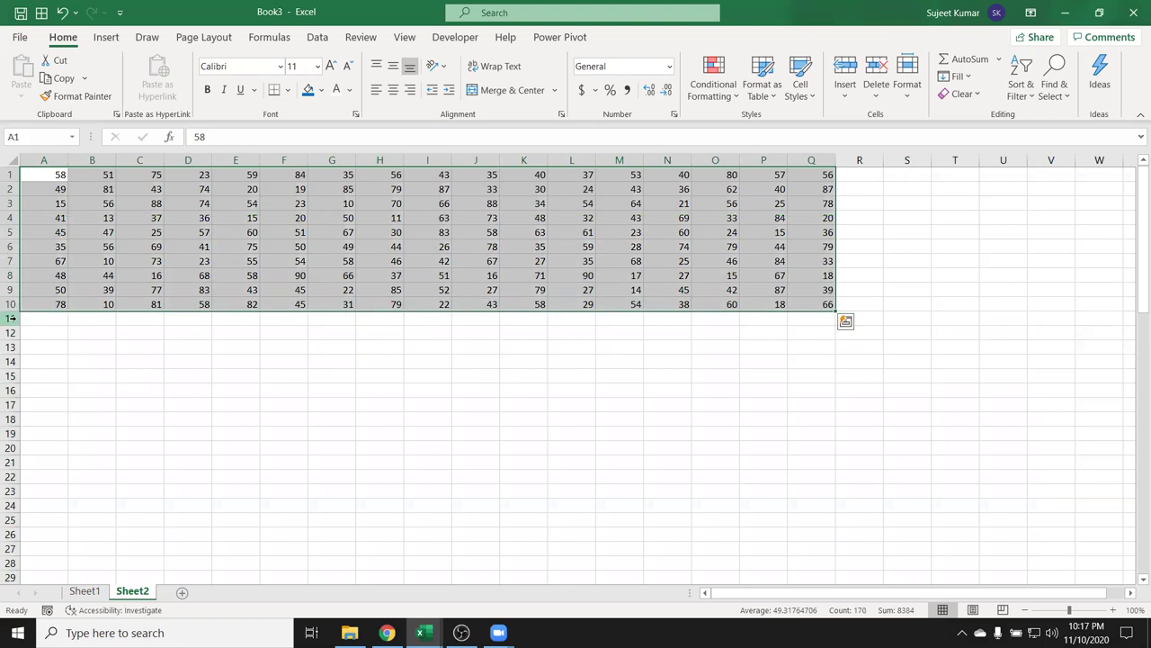
{"action": "key", "text": "ctrl+c"}
{"action": "key", "text": "Down"}
{"action": "key", "text": "Down"}
{"action": "key", "text": "Down"}
{"action": "key", "text": "Down"}
{"action": "key", "text": "Down"}
{"action": "key", "text": "Down"}
{"action": "key", "text": "Down"}
{"action": "key", "text": "Down"}
{"action": "key", "text": "Down"}
{"action": "key", "text": "Down"}
{"action": "key", "text": "ctrl+v"}
{"action": "key", "text": "Escape"}
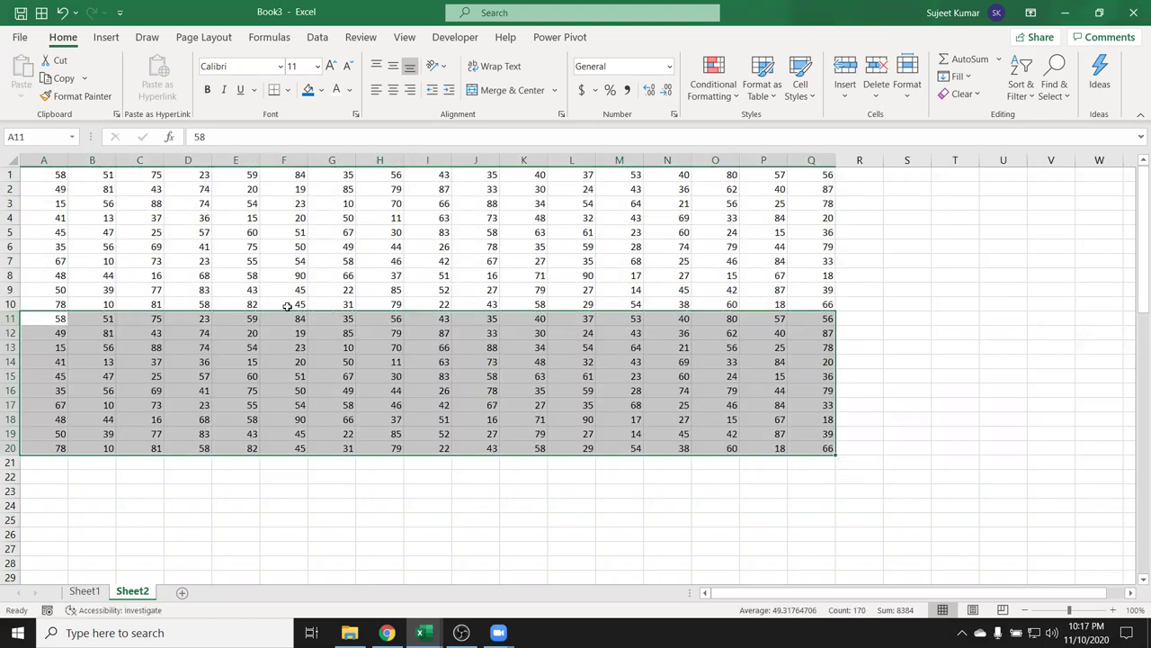
- Enter a test 'a' in cells R9, S6 and T5
{"action": "left_click", "coordinate": [868, 287]}
{"action": "type", "text": "a"}
{"action": "left_click", "coordinate": [905, 249]}
{"action": "type", "text": "a"}
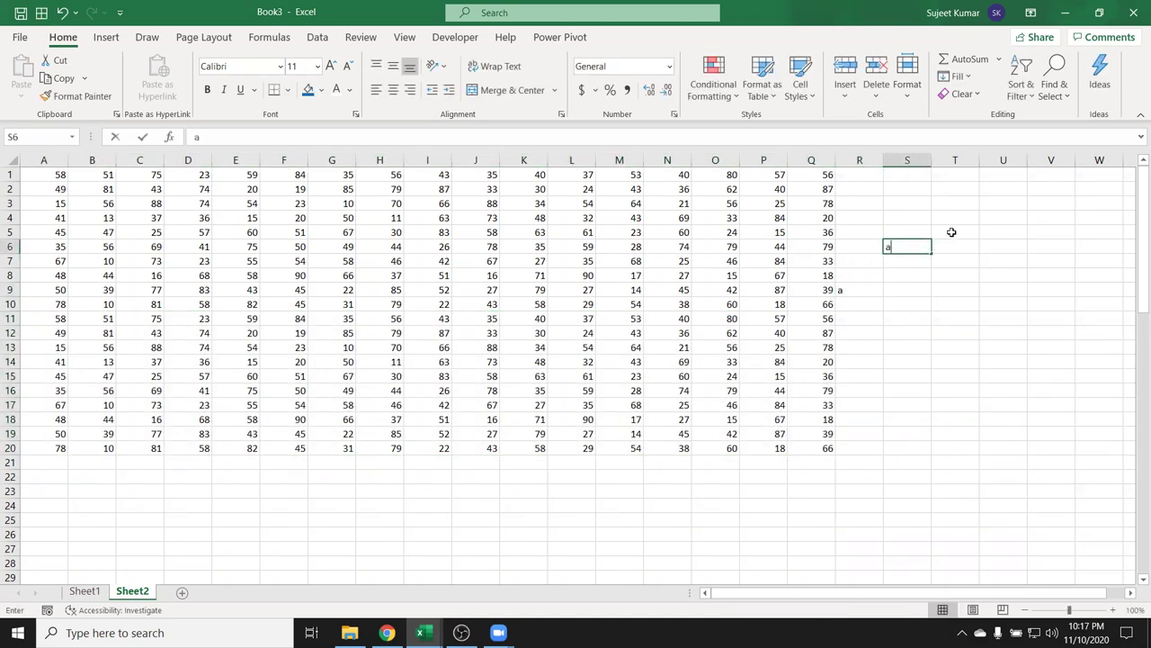
{"action": "left_click", "coordinate": [951, 232]}
{"action": "type", "text": "a"}
- Select the contiguous data region, then jump between the corners of the A1:Q20 block
{"action": "left_click", "coordinate": [78, 244]}
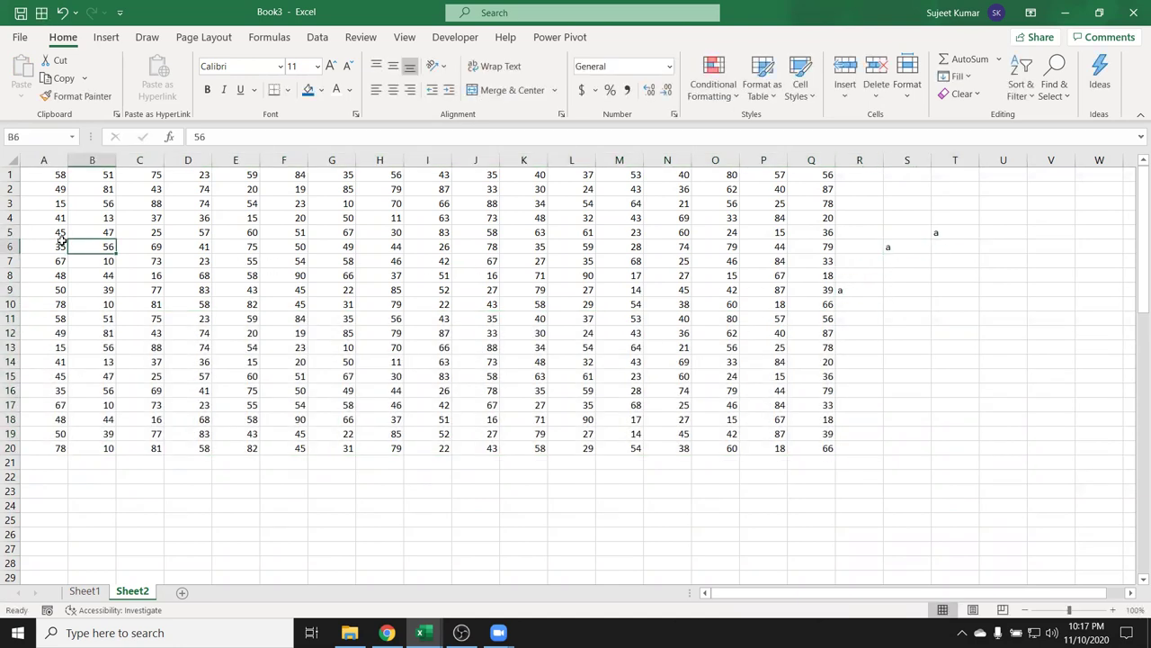
{"action": "key", "text": "ctrl+a"}
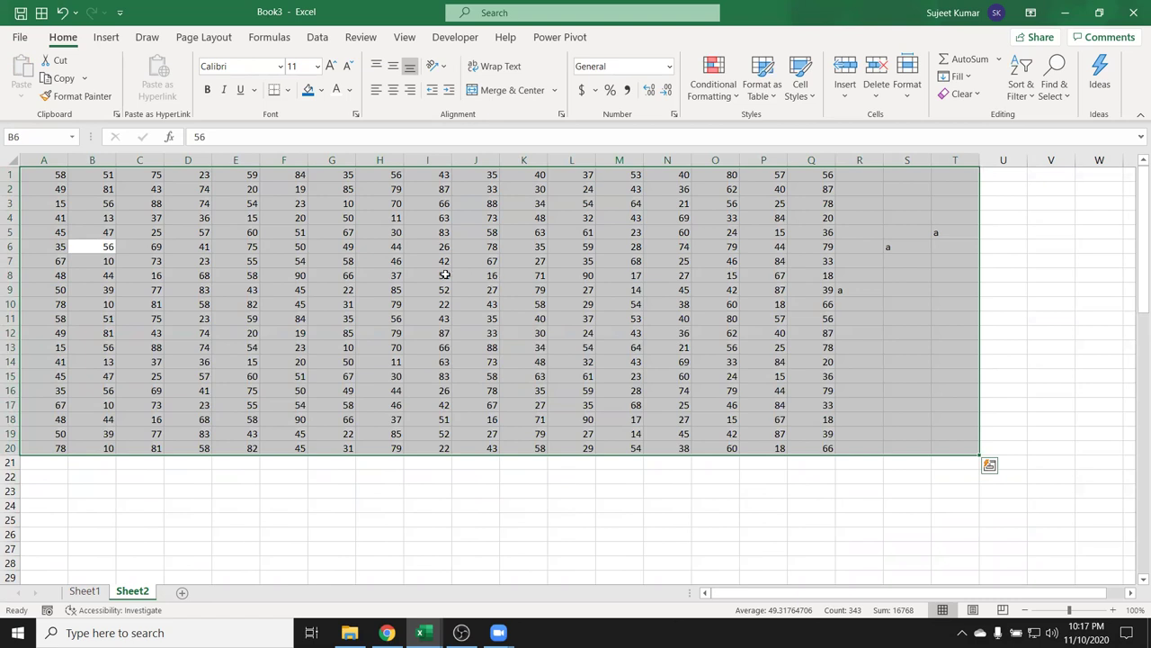
{"action": "left_click", "coordinate": [48, 176]}
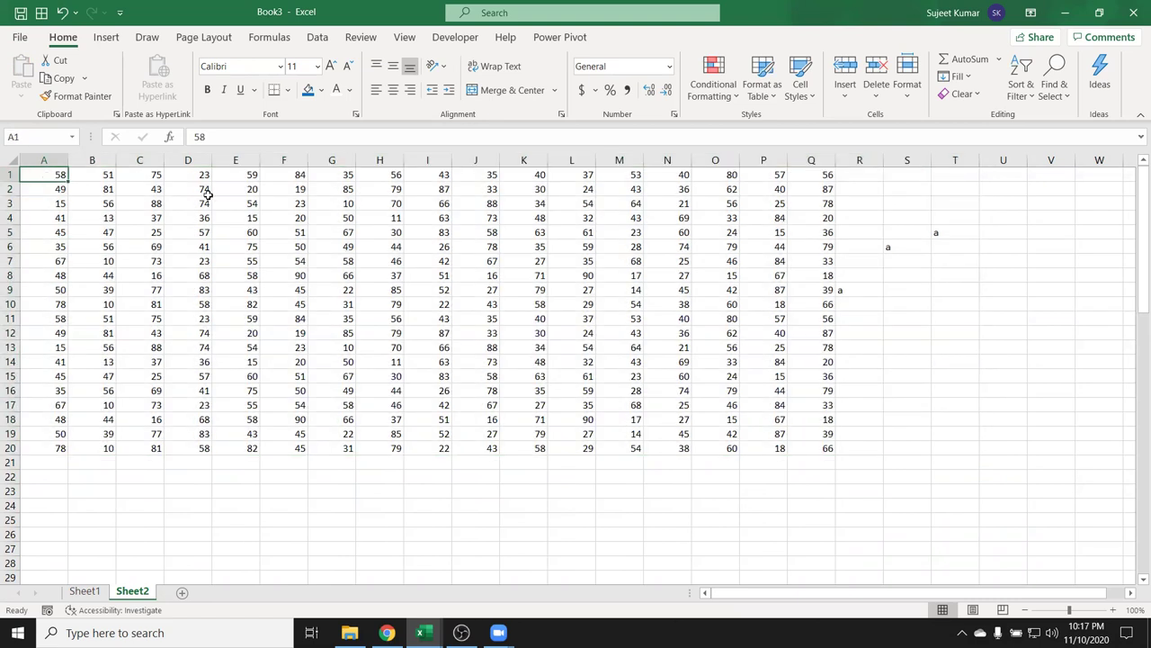
{"action": "key", "text": "Down"}
{"action": "key", "text": "Down"}
{"action": "key", "text": "Down"}
{"action": "key", "text": "Down"}
{"action": "key", "text": "Down"}
{"action": "key", "text": "Down"}
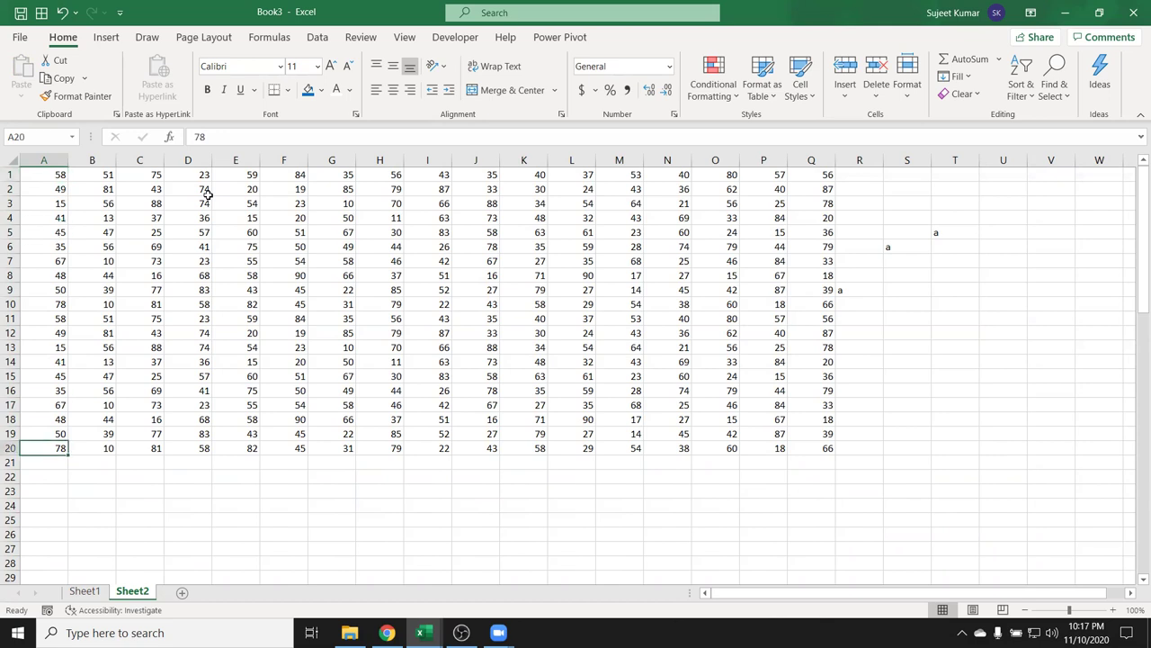
{"action": "key", "text": "ctrl+Right"}
{"action": "key", "text": "ctrl+Up"}
{"action": "key", "text": "ctrl+Left"}
{"action": "key", "text": "ctrl+Down"}
{"action": "key", "text": "ctrl+Right"}
{"action": "key", "text": "ctrl+Up"}
{"action": "key", "text": "ctrl+Left"}
- Clear the 45 in cell A5 and the 50 in cell A9
{"action": "key", "text": "ctrl+Down"}
{"action": "key", "text": "ctrl+Right"}
{"action": "key", "text": "ctrl+Up"}
{"action": "key", "text": "ctrl+Left"}
{"action": "key", "text": "ctrl+Down"}
{"action": "key", "text": "ctrl+Right"}
{"action": "key", "text": "ctrl+Up"}
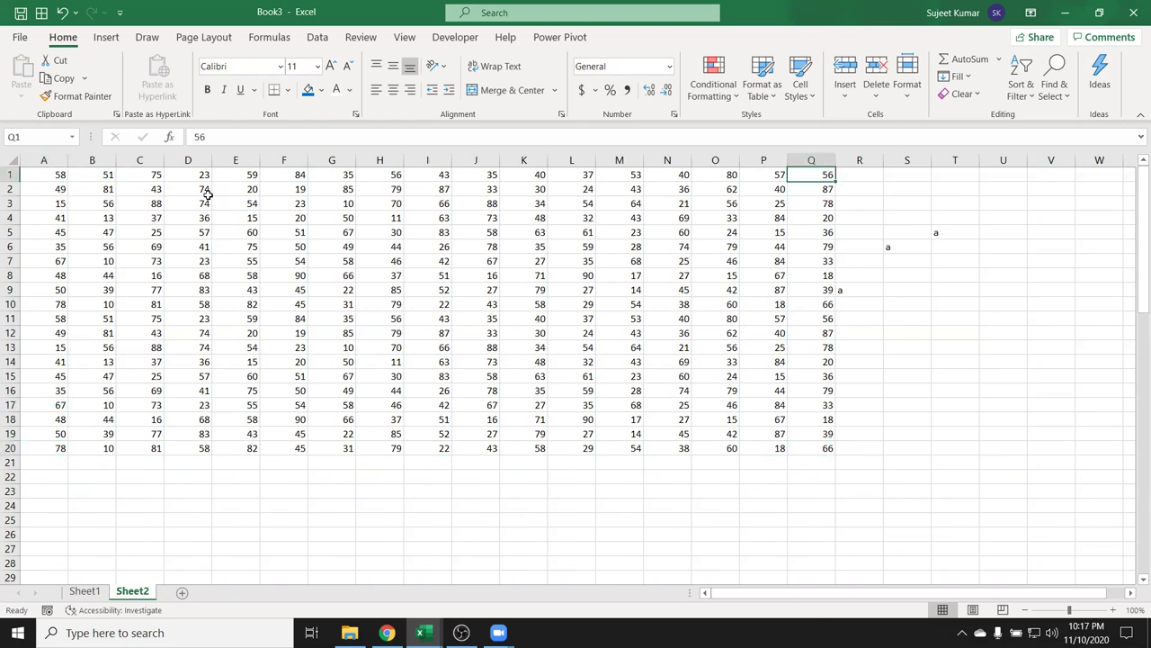
{"action": "key", "text": "ctrl+Left"}
{"action": "key", "text": "Down"}
{"action": "key", "text": "Down"}
{"action": "key", "text": "Down"}
{"action": "key", "text": "Down"}
{"action": "key", "text": "Delete"}
{"action": "key", "text": "Down"}
{"action": "key", "text": "Down"}
{"action": "key", "text": "Down"}
{"action": "key", "text": "Down"}
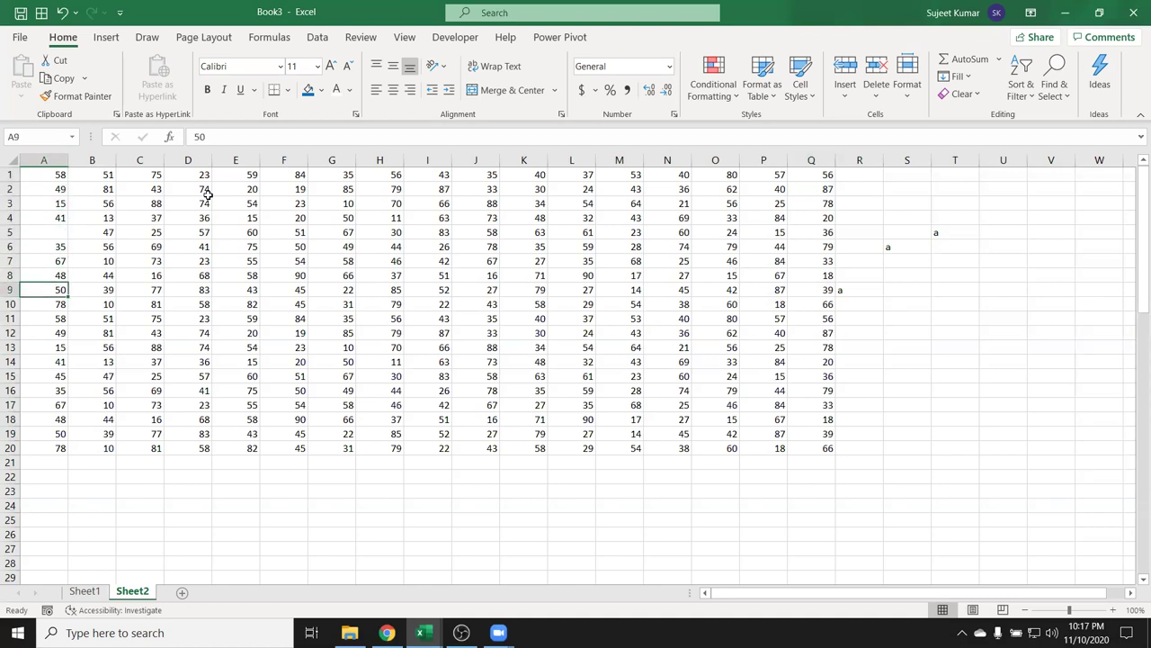
{"action": "key", "text": "Delete"}
- Enter 65 in A9 and 36 in A5
{"action": "key", "text": "ctrl+Up"}
{"action": "key", "text": "ctrl+Up"}
{"action": "key", "text": "ctrl+Up"}
{"action": "key", "text": "ctrl+Up"}
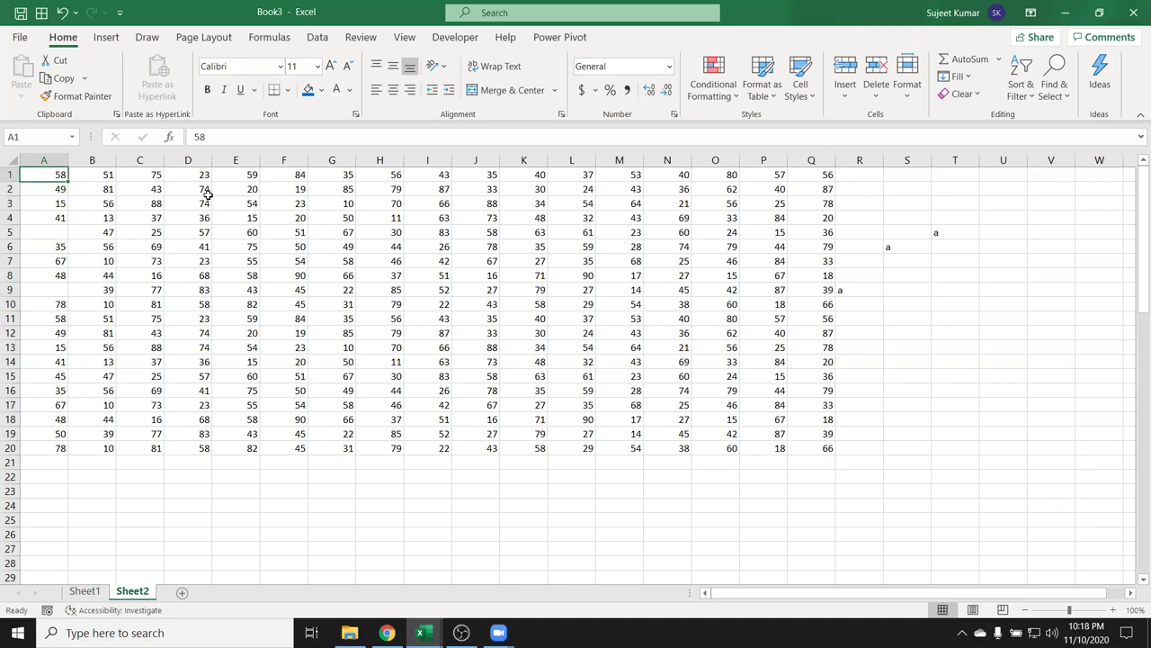
{"action": "key", "text": "Down"}
{"action": "key", "text": "Down"}
{"action": "key", "text": "Down"}
{"action": "key", "text": "Down"}
{"action": "key", "text": "Down"}
{"action": "key", "text": "Down"}
{"action": "key", "text": "Down"}
{"action": "key", "text": "Down"}
{"action": "key", "text": "Down"}
{"action": "key", "text": "Up"}
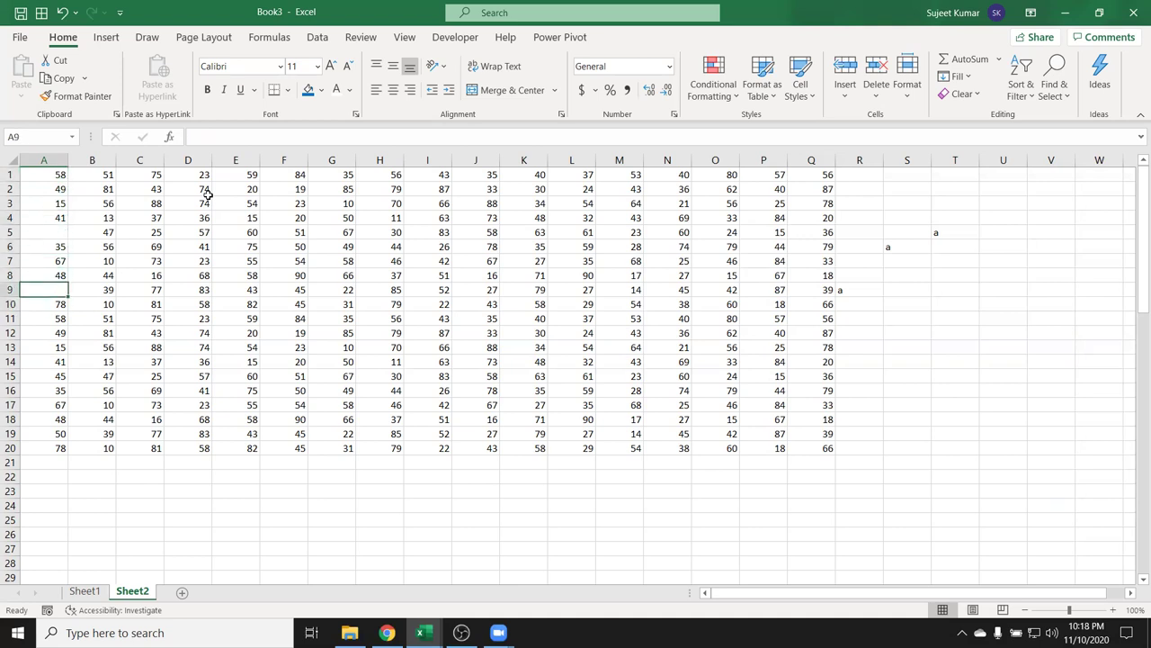
{"action": "type", "text": "65"}
{"action": "key", "text": "Up"}
{"action": "key", "text": "Up"}
{"action": "key", "text": "Up"}
{"action": "key", "text": "Up"}
{"action": "type", "text": "36"}
{"action": "key", "text": "Return"}
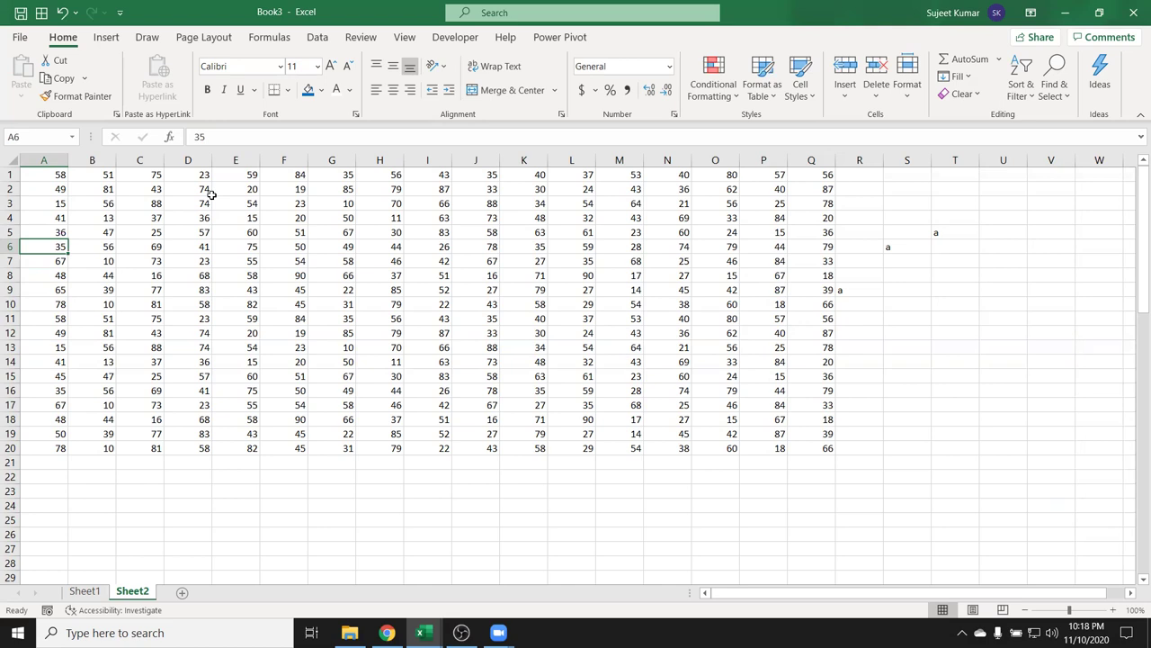
{"action": "left_click", "coordinate": [43, 136]}
{"action": "type", "text": "a65000"}
{"action": "key", "text": "Return"}
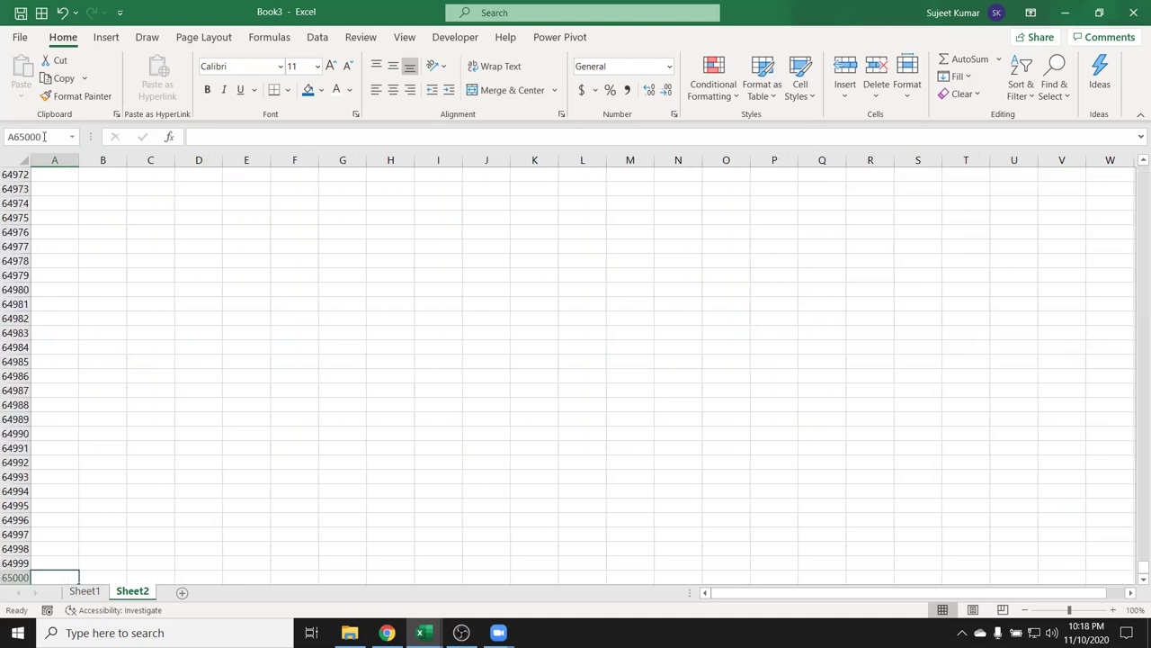
{"action": "scroll", "coordinate": [53, 511], "scroll_direction": "down", "scroll_amount": 3}
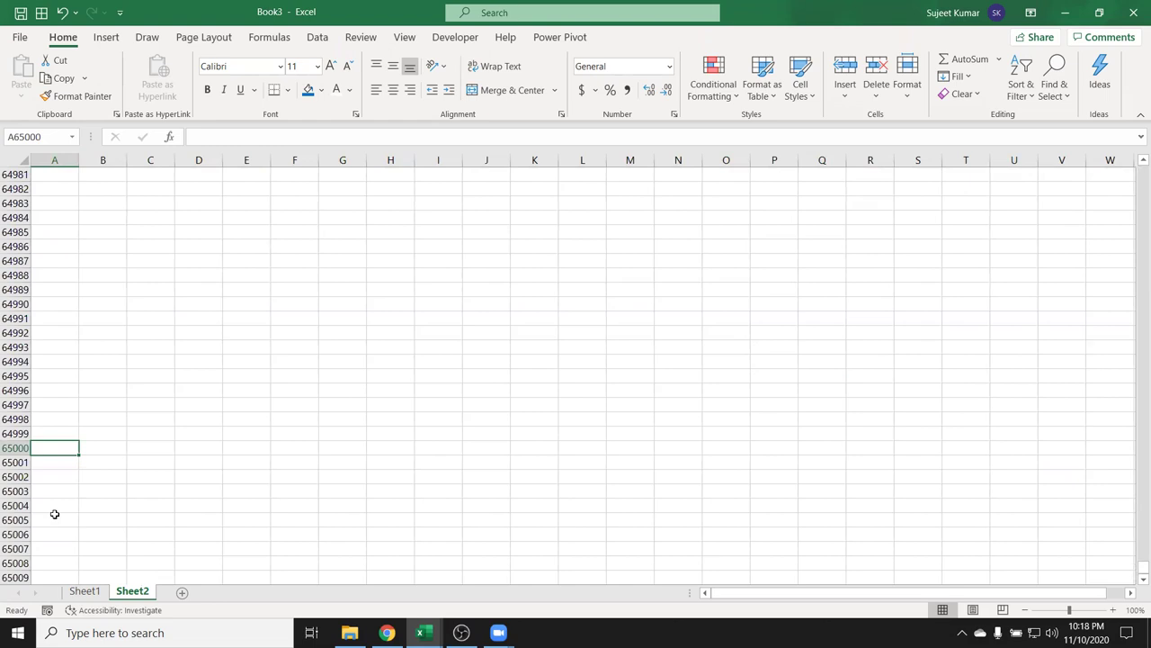
{"action": "key", "text": "ctrl+Up"}
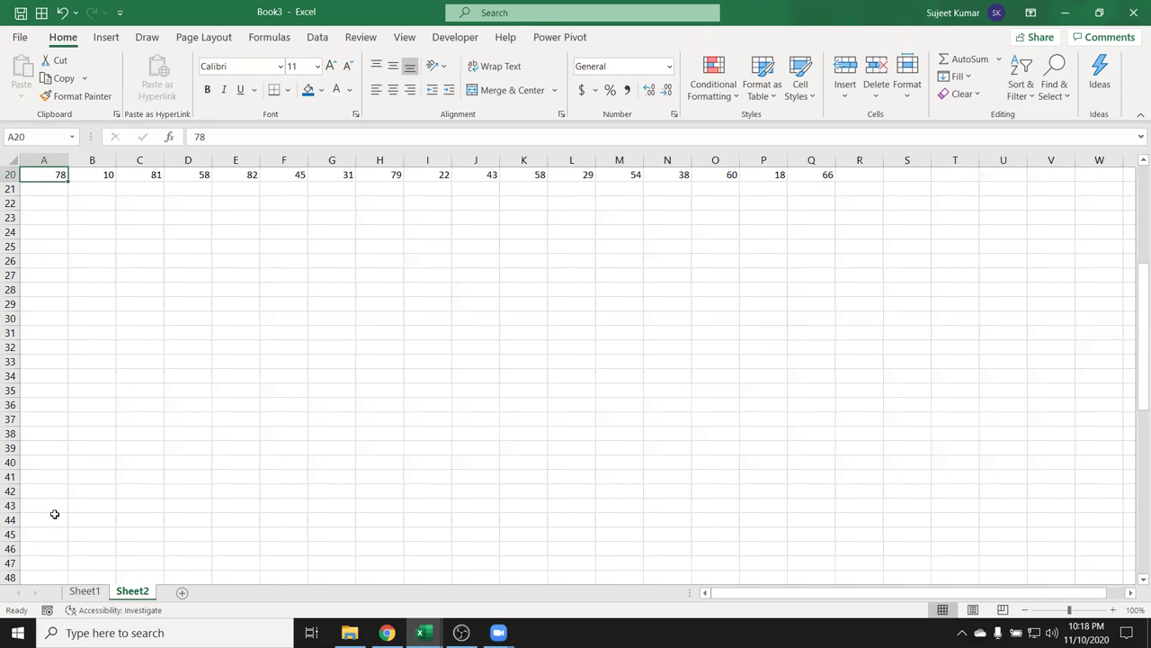
{"action": "scroll", "coordinate": [54, 514], "scroll_direction": "up", "scroll_amount": 5}
{"action": "scroll", "coordinate": [55, 512], "scroll_direction": "up", "scroll_amount": 2}
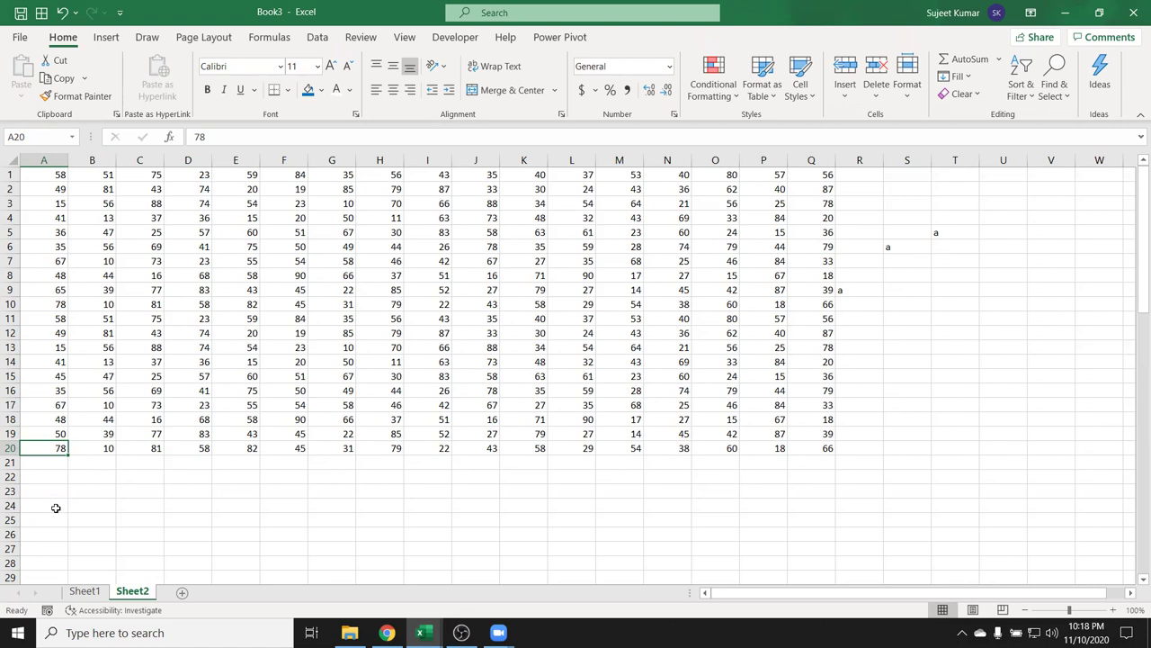
- From A1, extend the selection across row 1 to Q1, then down to A1:Q20
{"action": "left_click", "coordinate": [58, 174]}
{"action": "key", "text": "ctrl+Right"}
{"action": "key", "text": "ctrl+Left"}
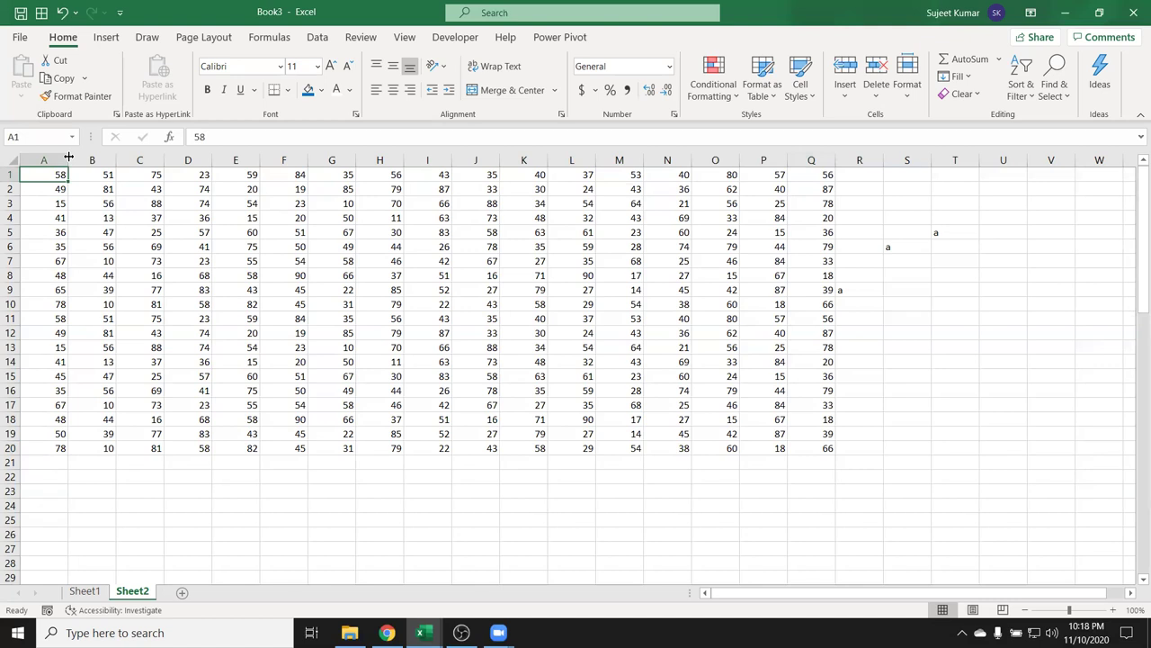
{"action": "key", "text": "ctrl+shift+Right"}
{"action": "key", "text": "ctrl+shift+Down"}
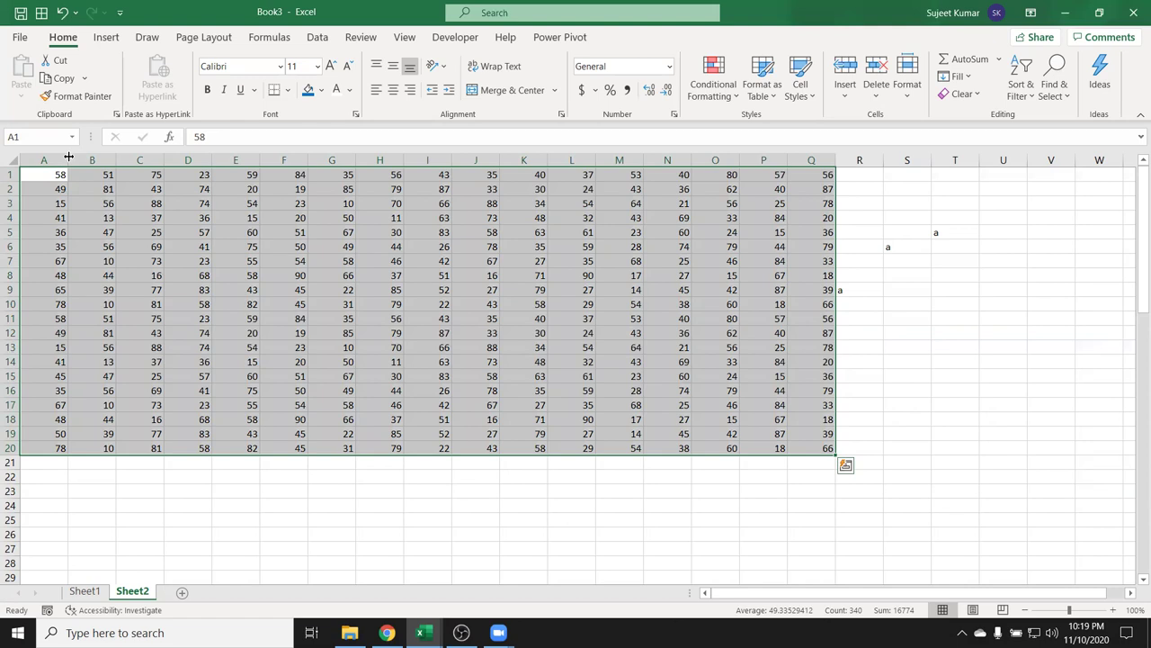
- Try Ctrl+A from Q20 and from C4 to select the whole number block
{"action": "left_click", "coordinate": [808, 450]}
{"action": "key", "text": "ctrl+a"}
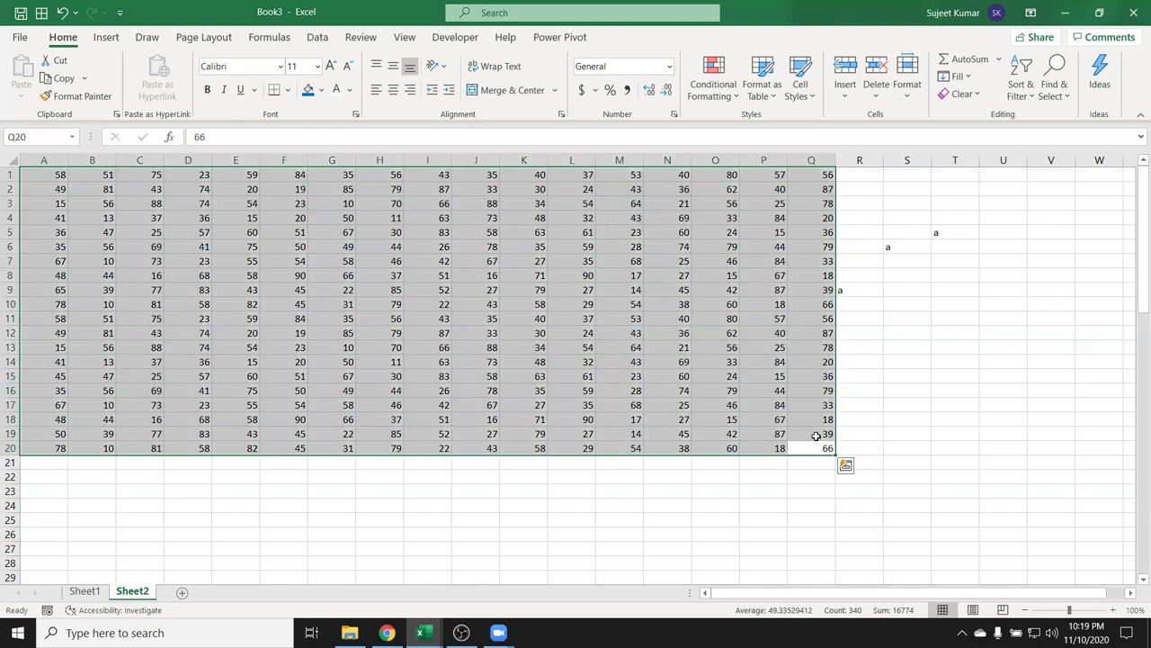
{"action": "left_click", "coordinate": [908, 456]}
{"action": "left_click", "coordinate": [871, 434]}
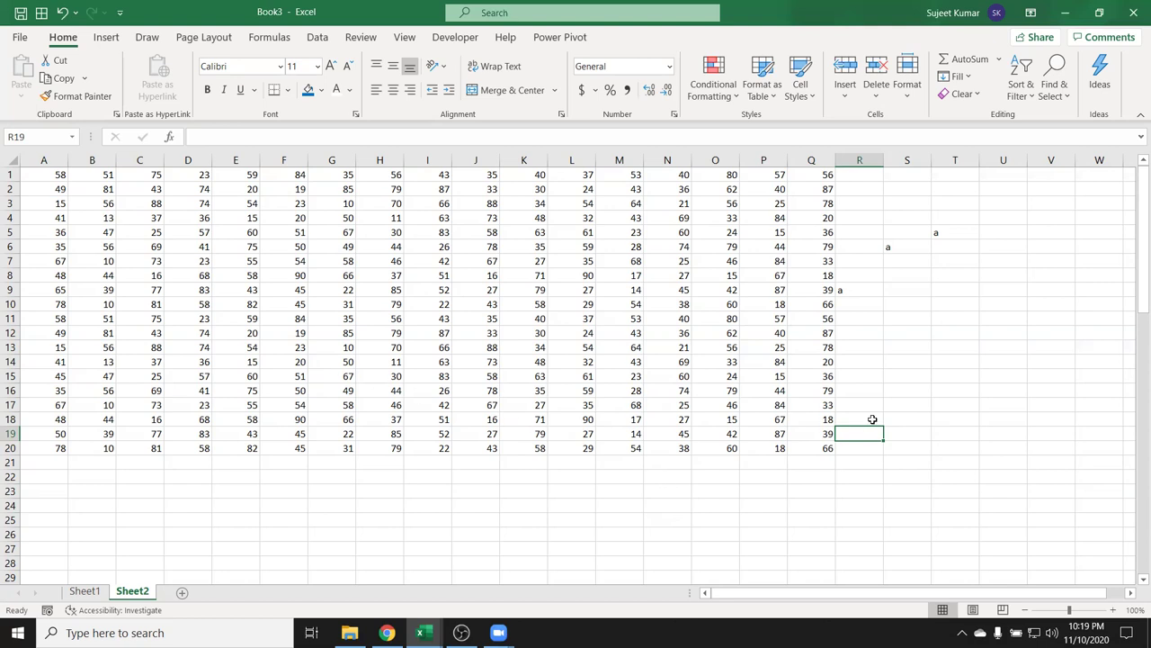
{"action": "left_click", "coordinate": [148, 222]}
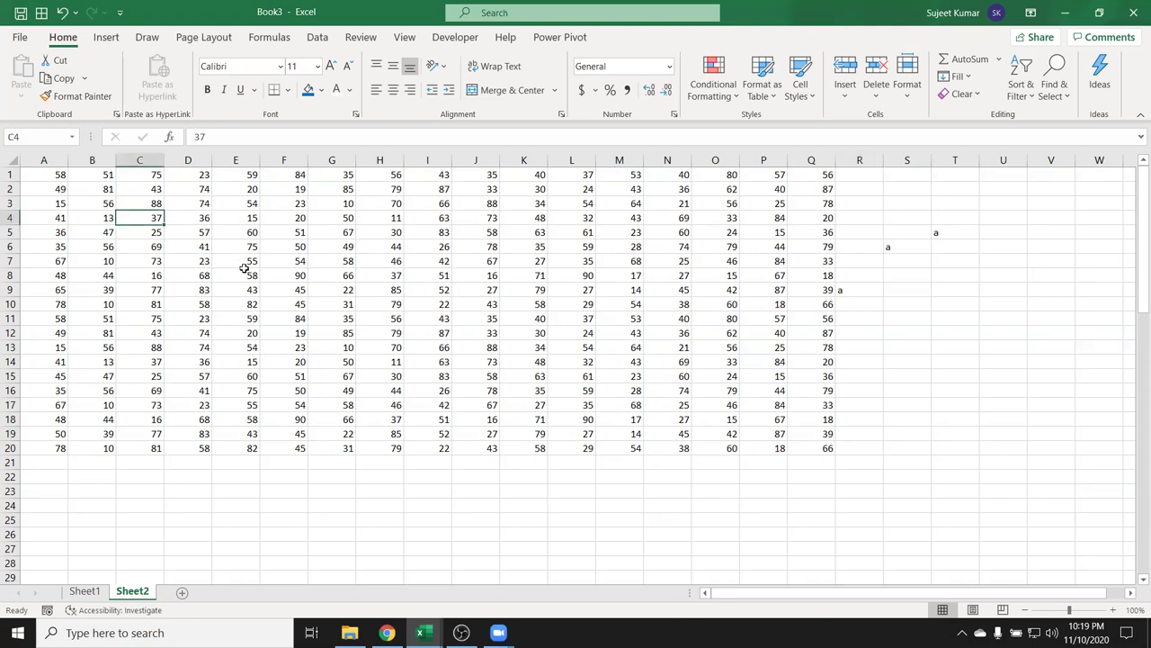
{"action": "key", "text": "ctrl+a"}
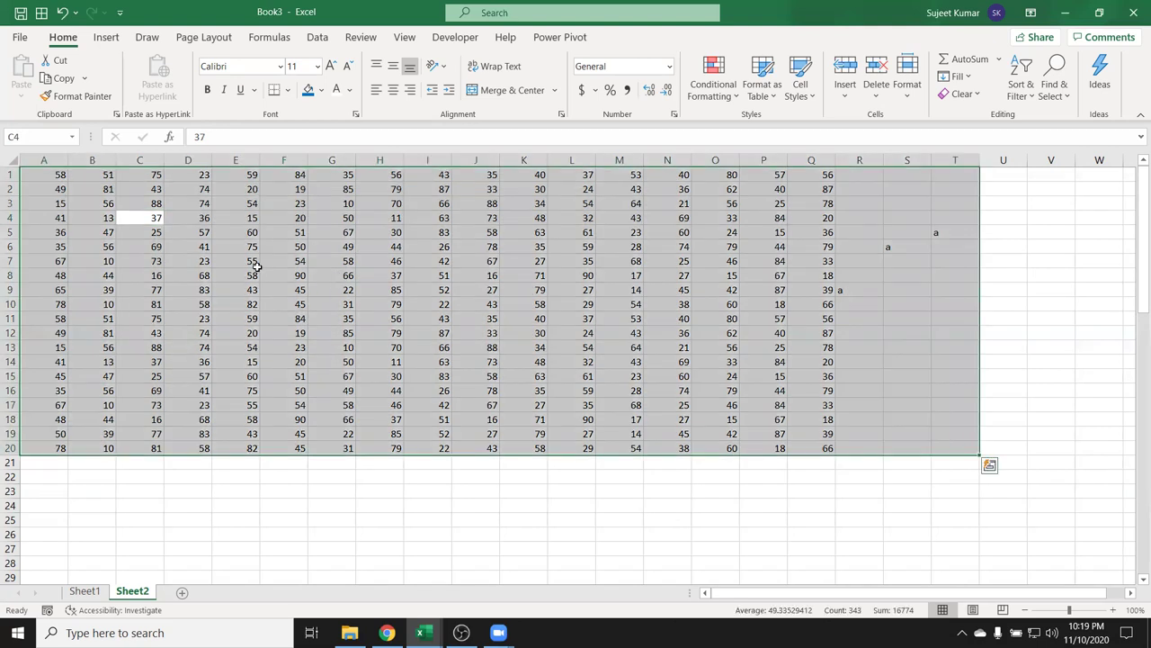
{"action": "left_click", "coordinate": [152, 229]}
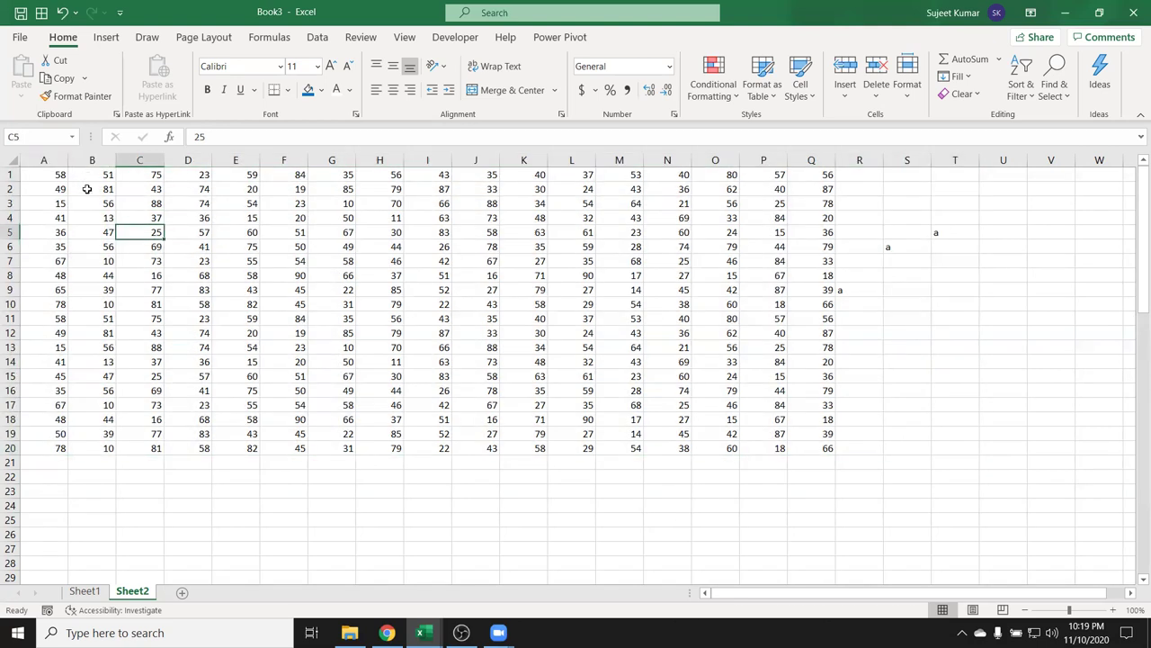
- Check the last used cell, return to A1, then select A1:Q20 from Q20 back to A1
{"action": "key", "text": "ctrl+End"}
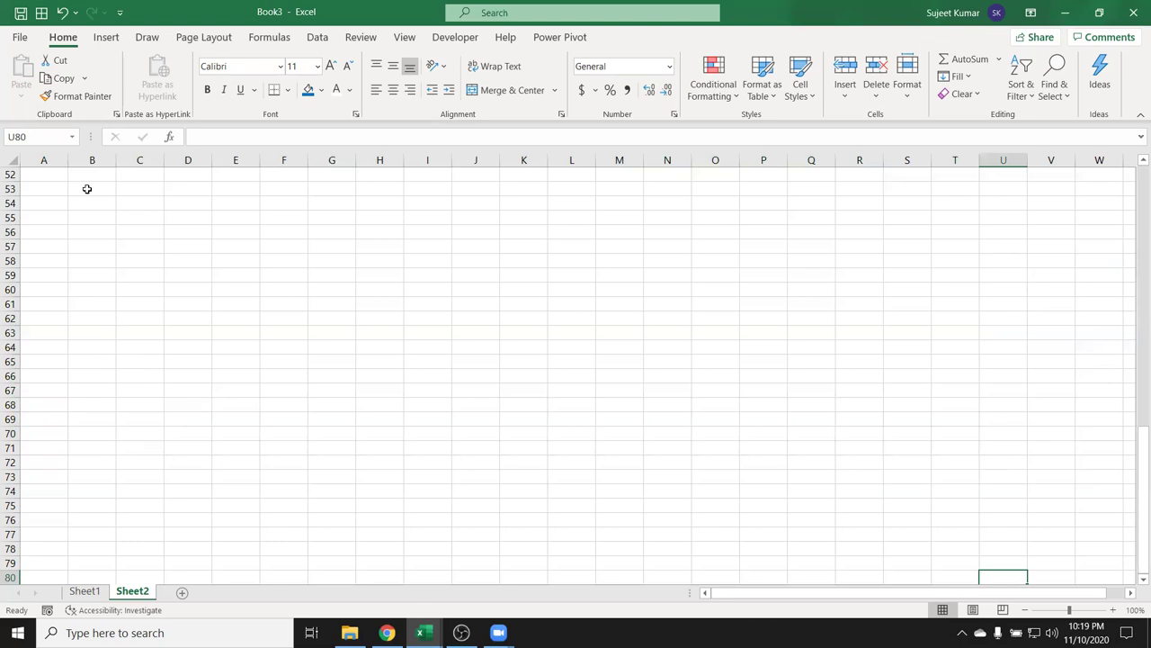
{"action": "key", "text": "ctrl+Up"}
{"action": "key", "text": "ctrl+Left"}
{"action": "key", "text": "ctrl+Left"}
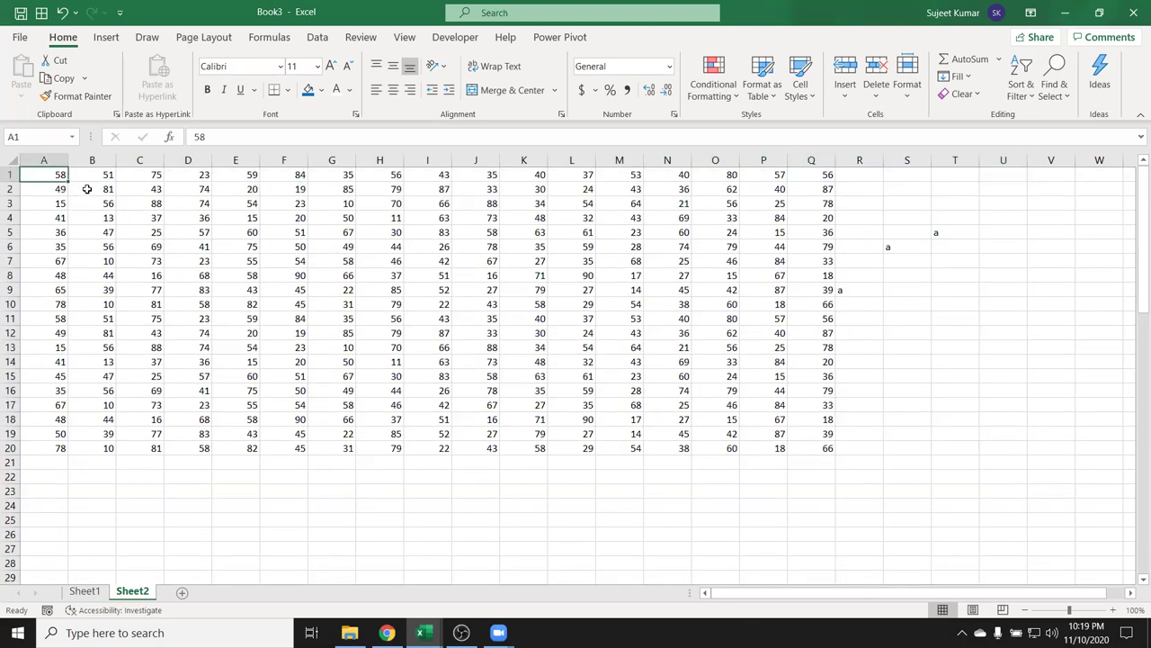
{"action": "left_click", "coordinate": [819, 447]}
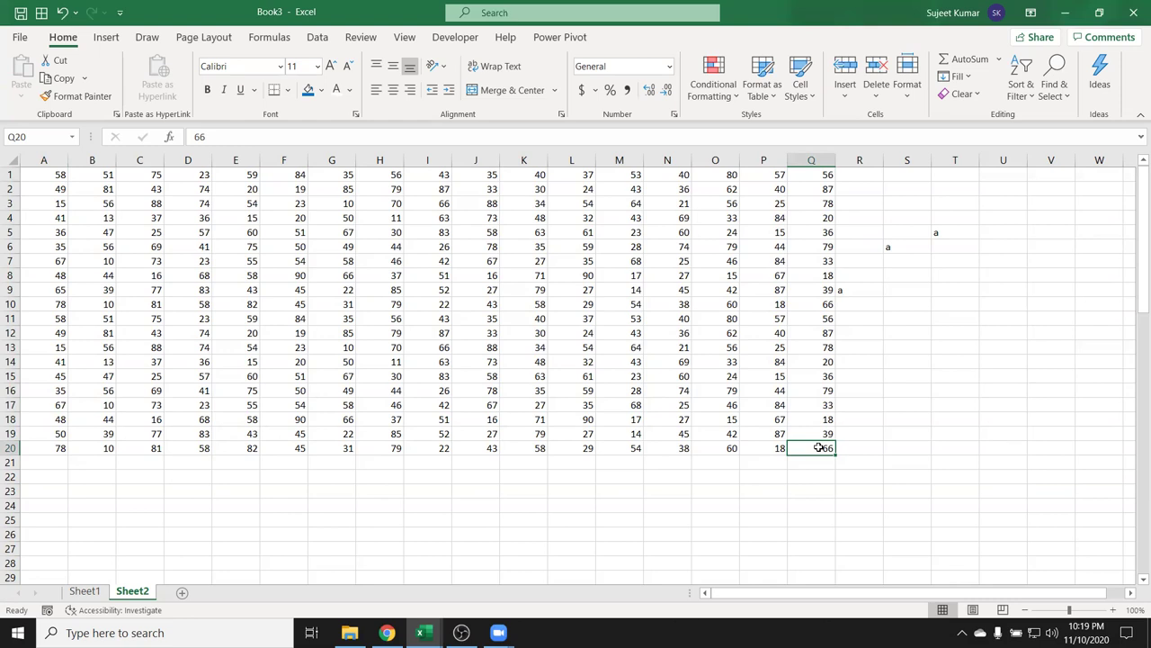
{"action": "key", "text": "ctrl+shift+Home"}
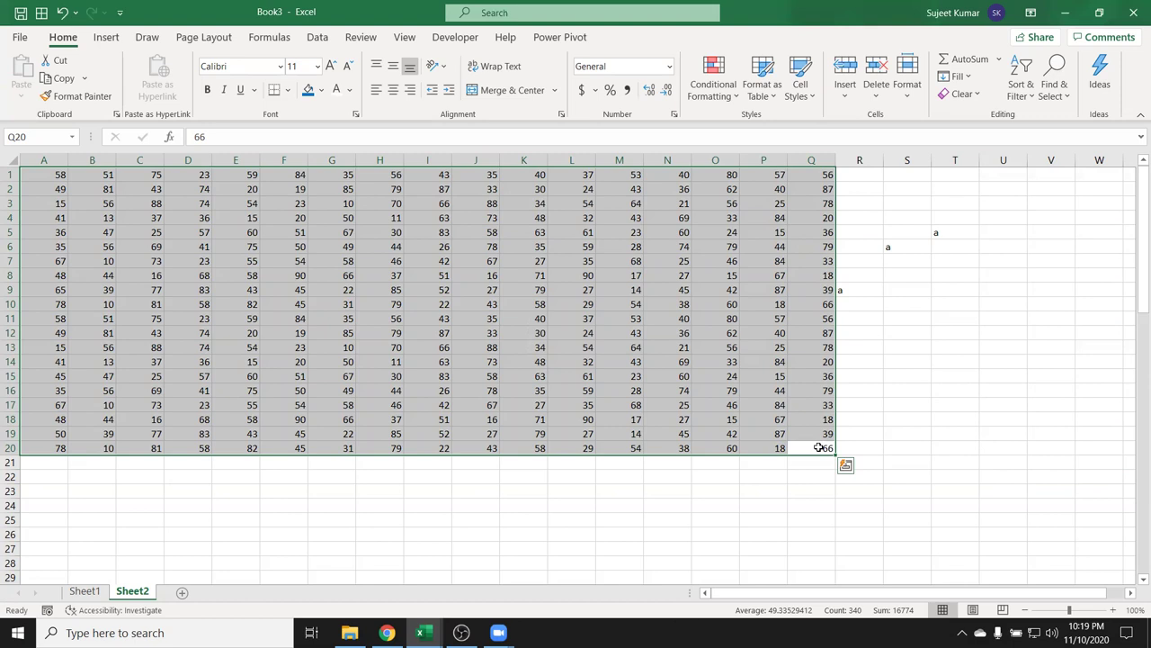
{"action": "key", "text": "Up"}
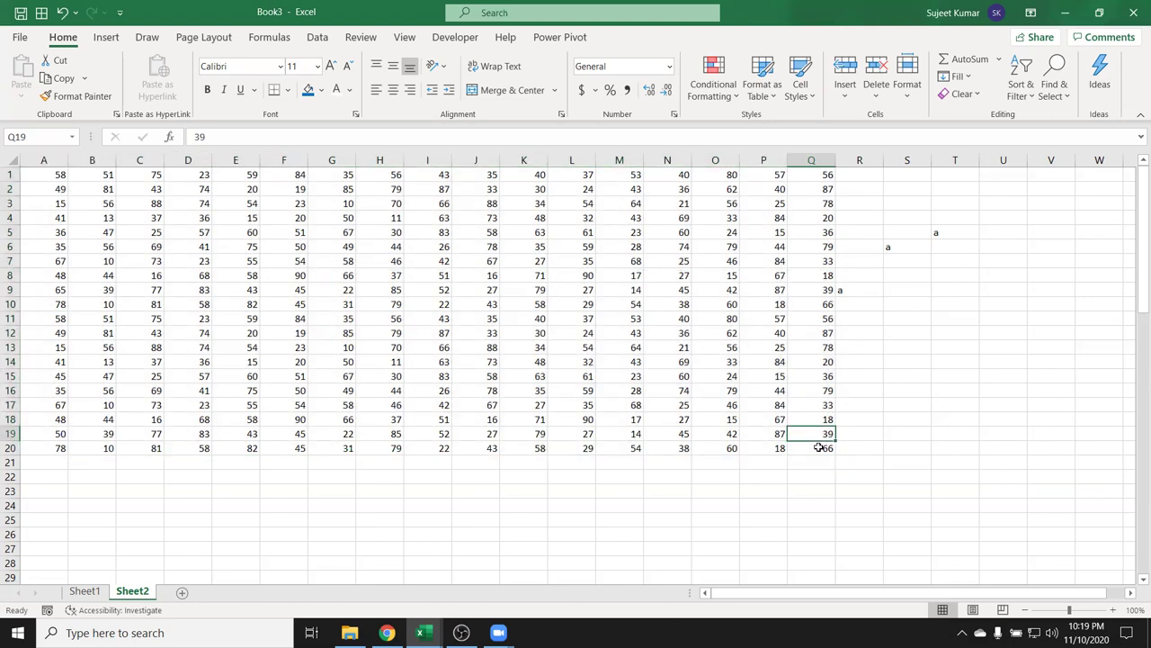
{"action": "key", "text": "shift+Page_Down"}
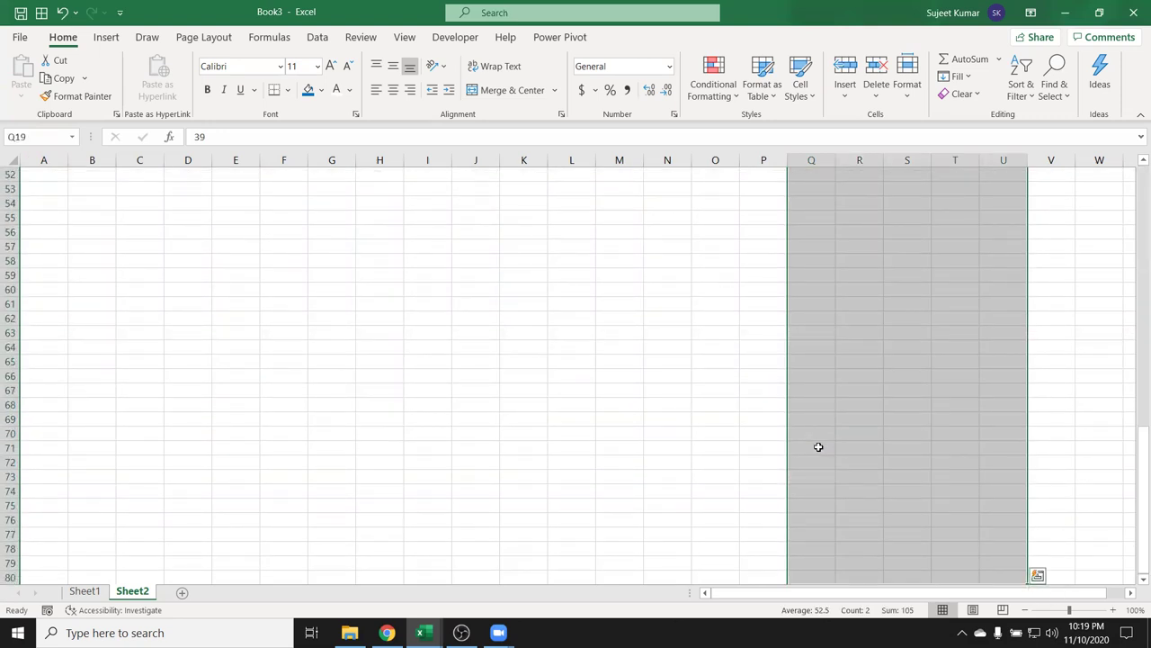
{"action": "key", "text": "Left"}
{"action": "key", "text": "Left"}
{"action": "key", "text": "Home"}
{"action": "key", "text": "ctrl+Home"}
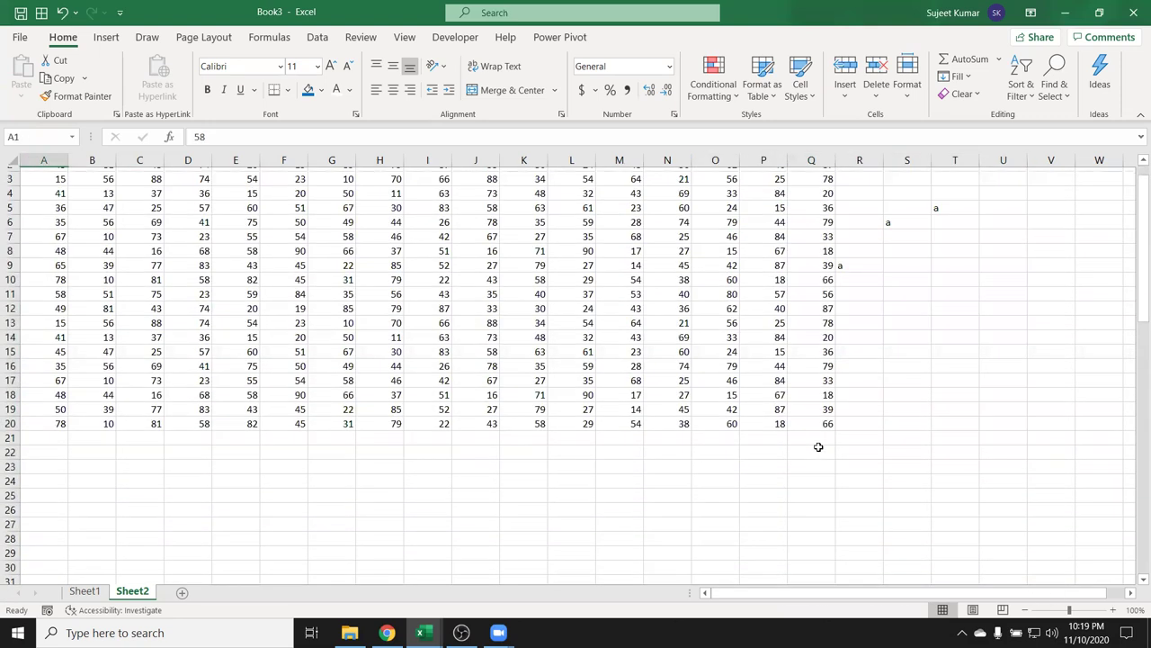
{"action": "key", "text": "ctrl+shift+End"}
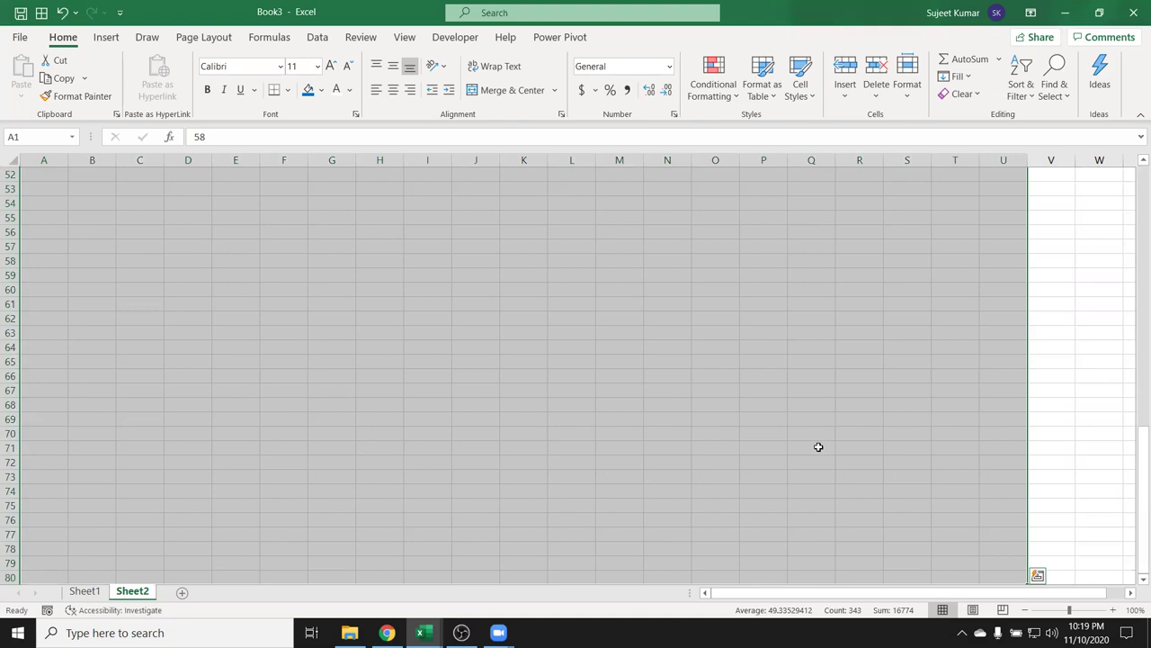
{"action": "key", "text": "ctrl+Home"}
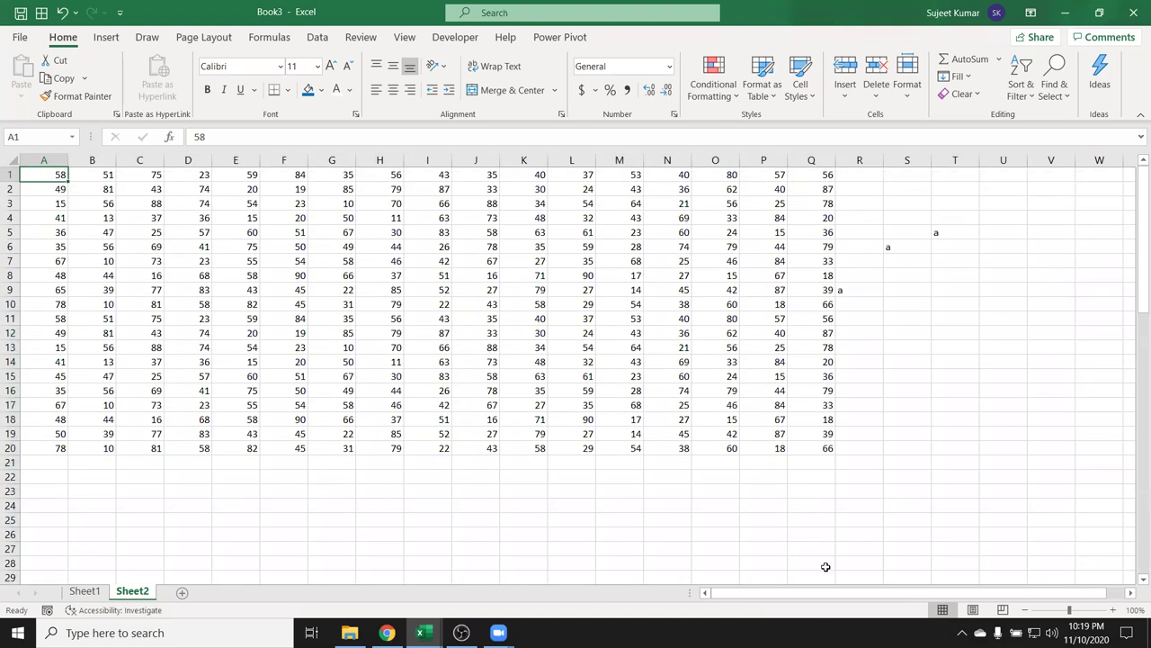
{"action": "left_click", "coordinate": [818, 447]}
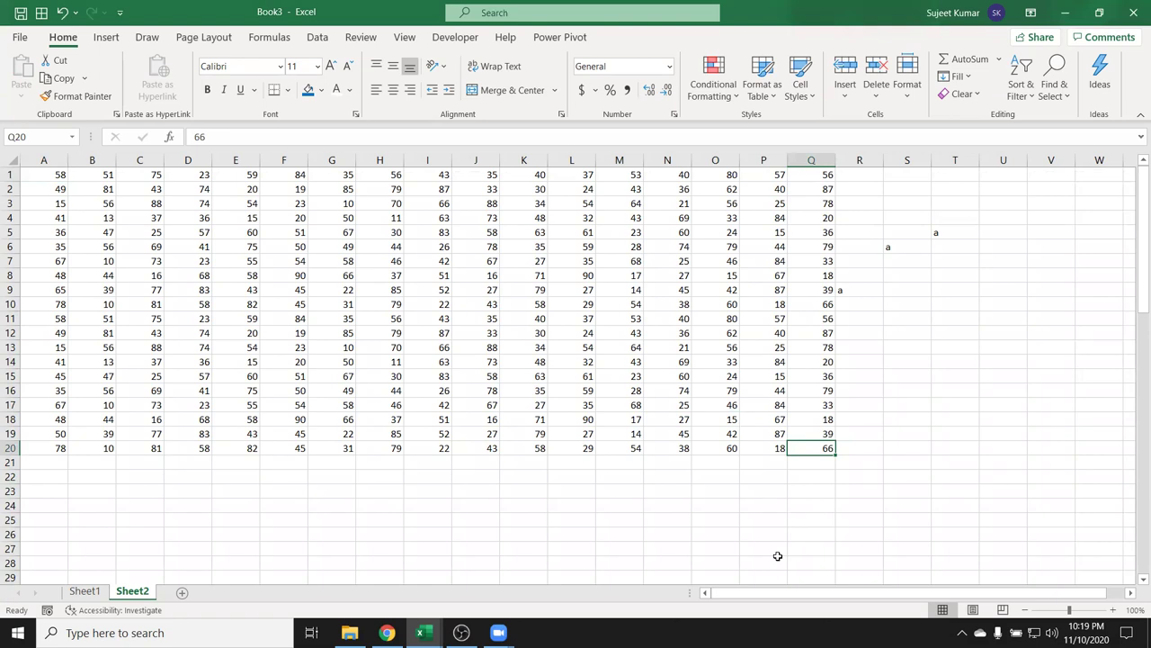
{"action": "key", "text": "ctrl+a"}
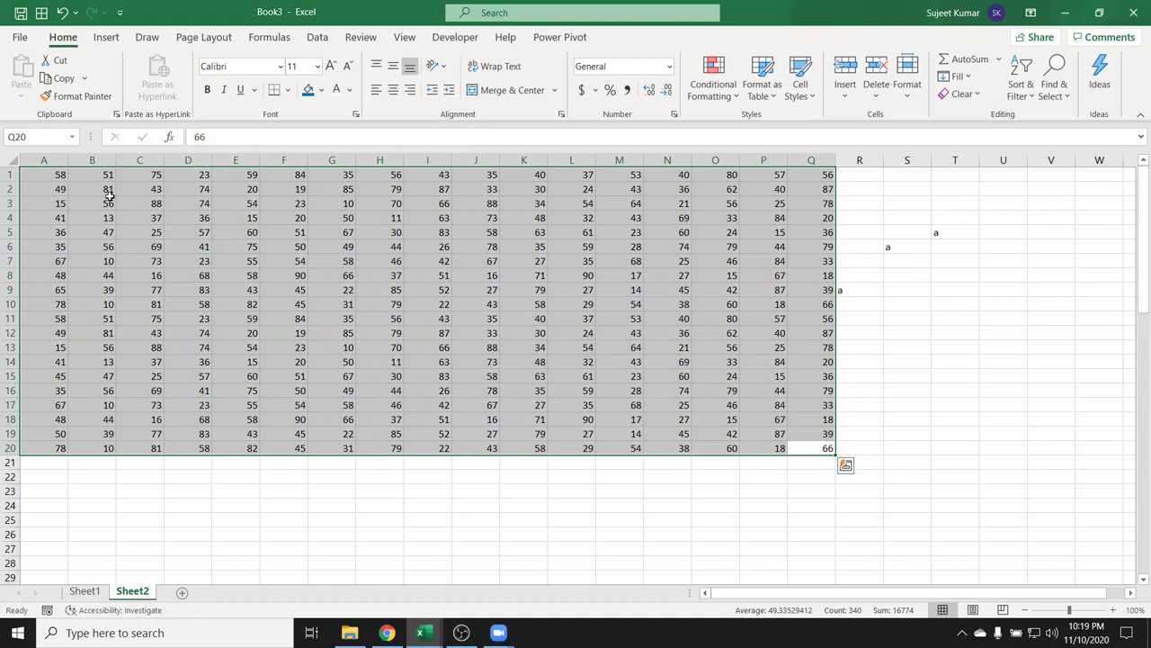
{"action": "left_click", "coordinate": [47, 176]}
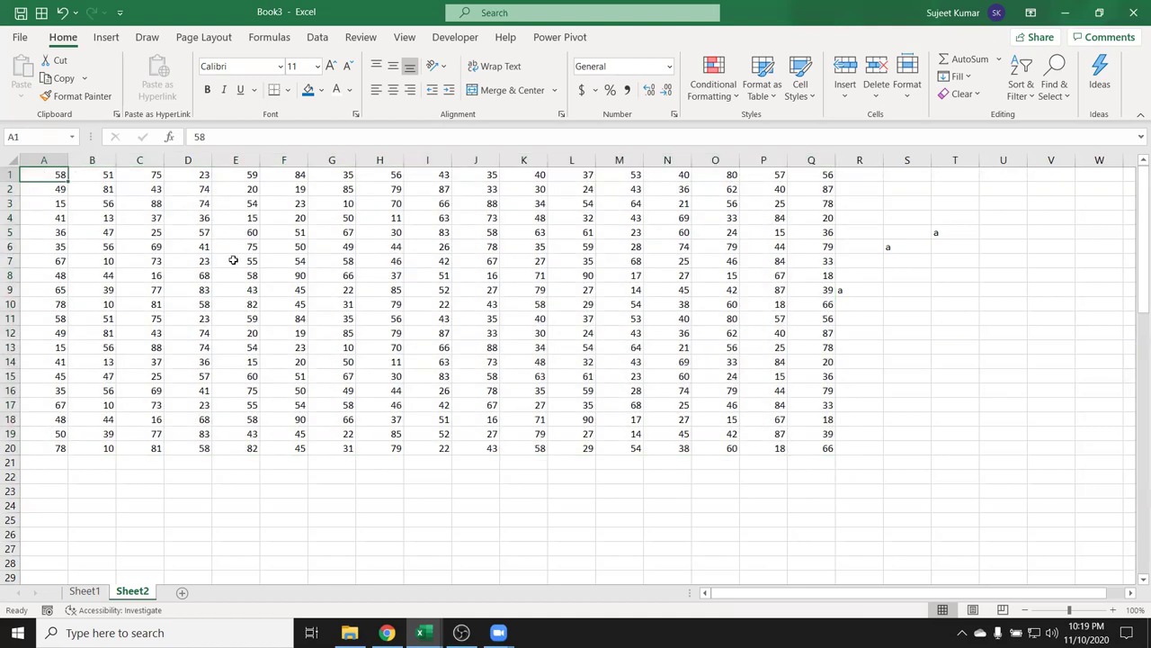
{"action": "left_click", "coordinate": [445, 351]}
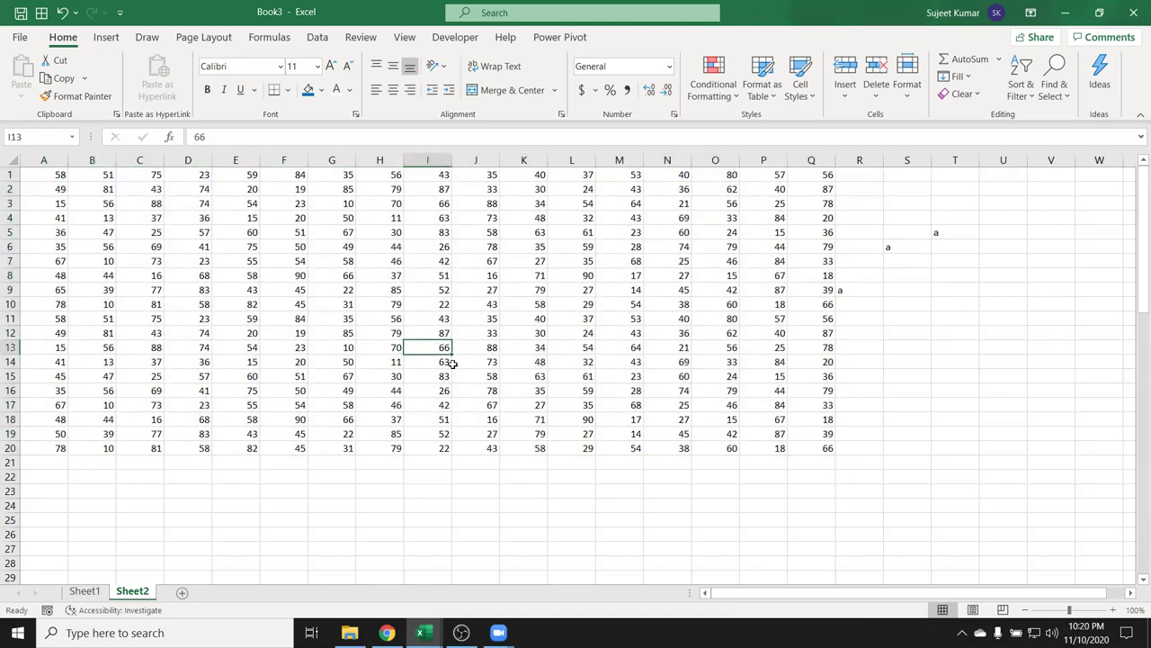
{"action": "key", "text": "ctrl+shift+End"}
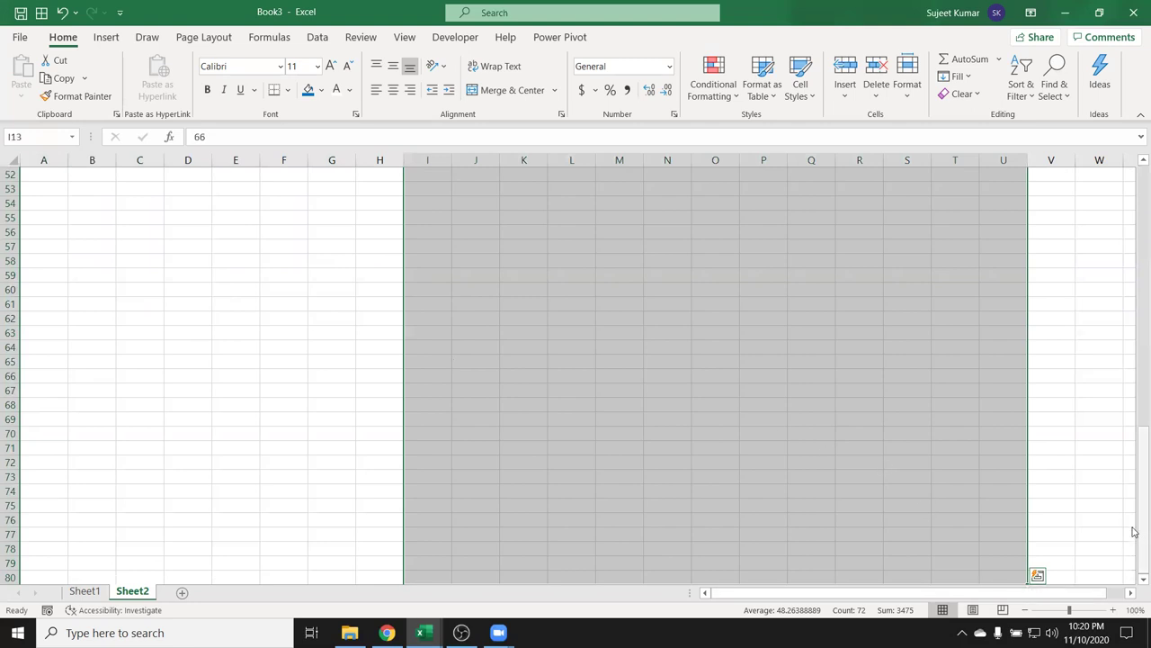
{"action": "left_click_drag", "start_coordinate": [1135, 532], "coordinate": [1136, 212]}
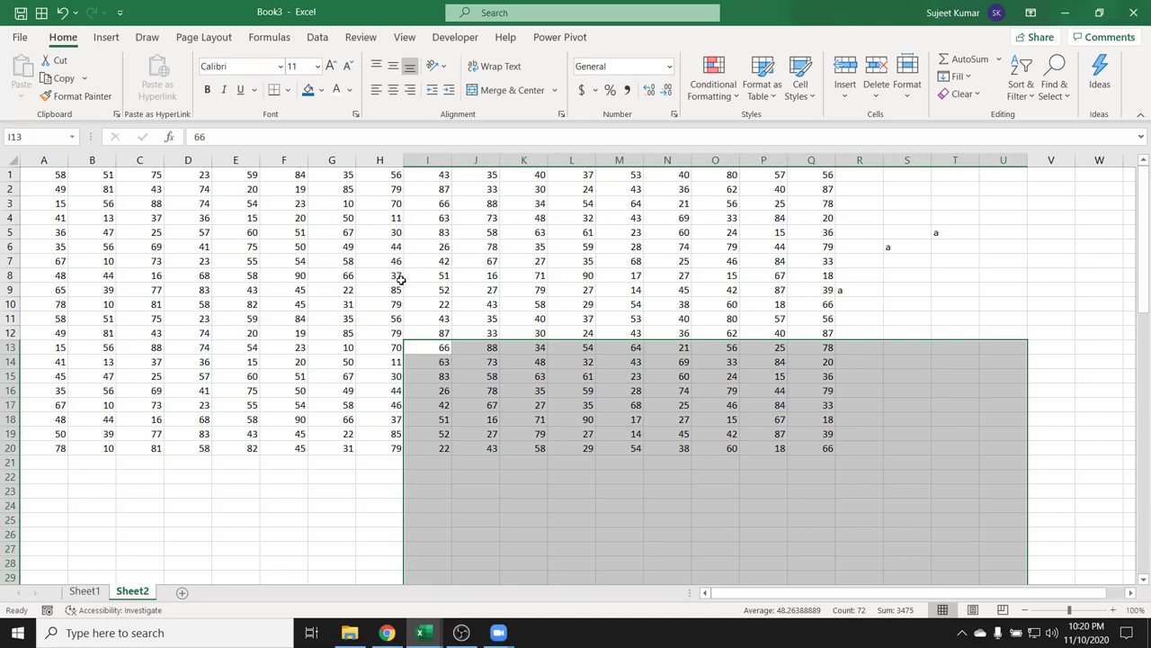
{"action": "left_click", "coordinate": [295, 234]}
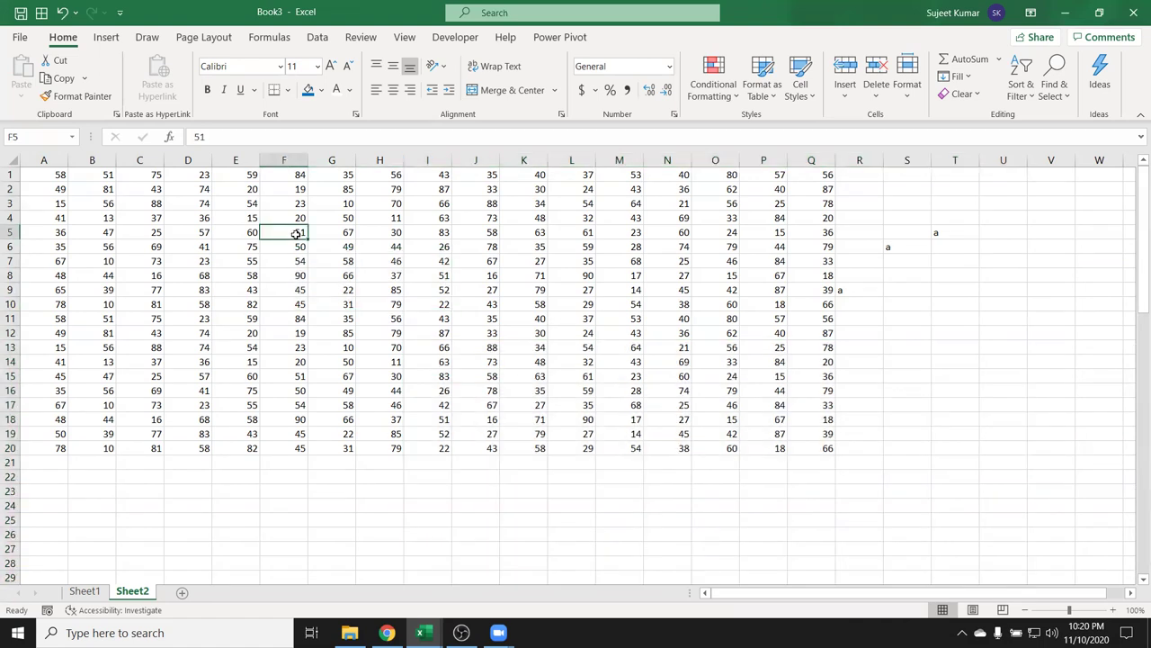
{"action": "left_click", "coordinate": [800, 447]}
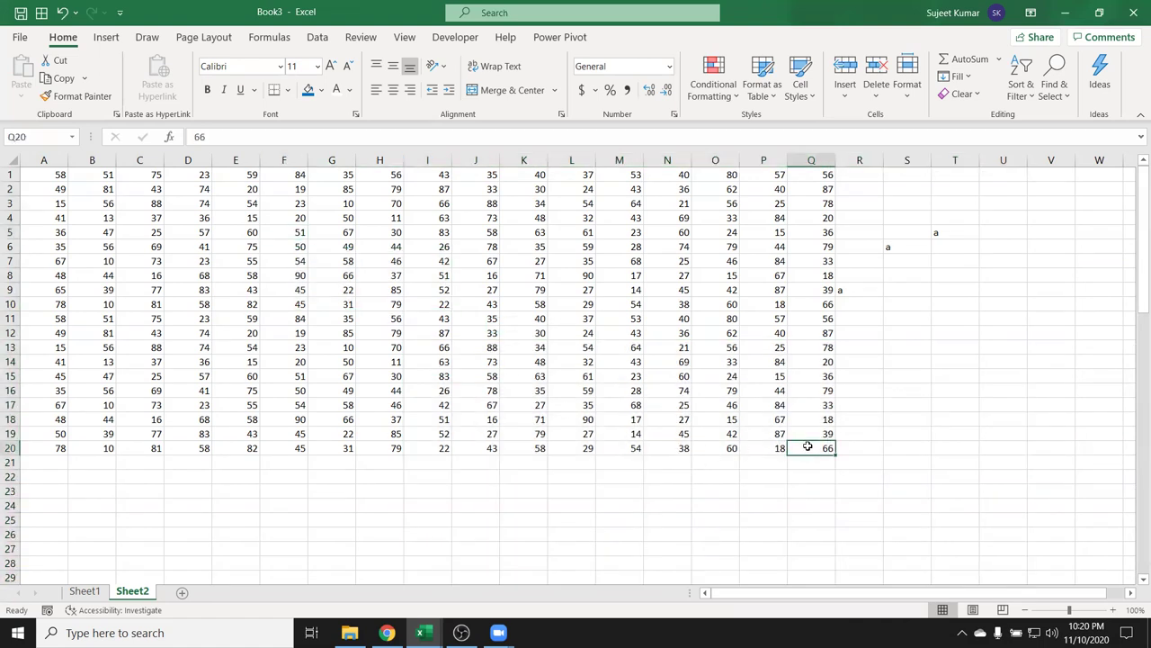
{"action": "key", "text": "Home"}
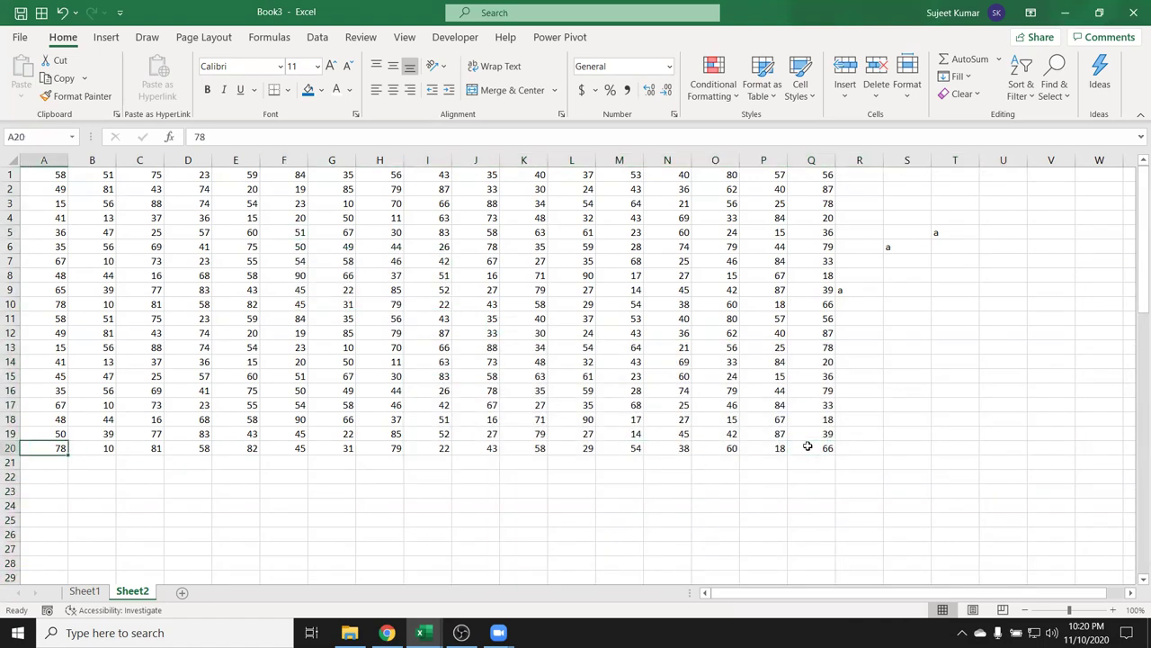
{"action": "scroll", "coordinate": [808, 446], "scroll_direction": "down", "scroll_amount": 10}
{"action": "scroll", "coordinate": [807, 446], "scroll_direction": "down", "scroll_amount": 5}
{"action": "key", "text": "ctrl+Right"}
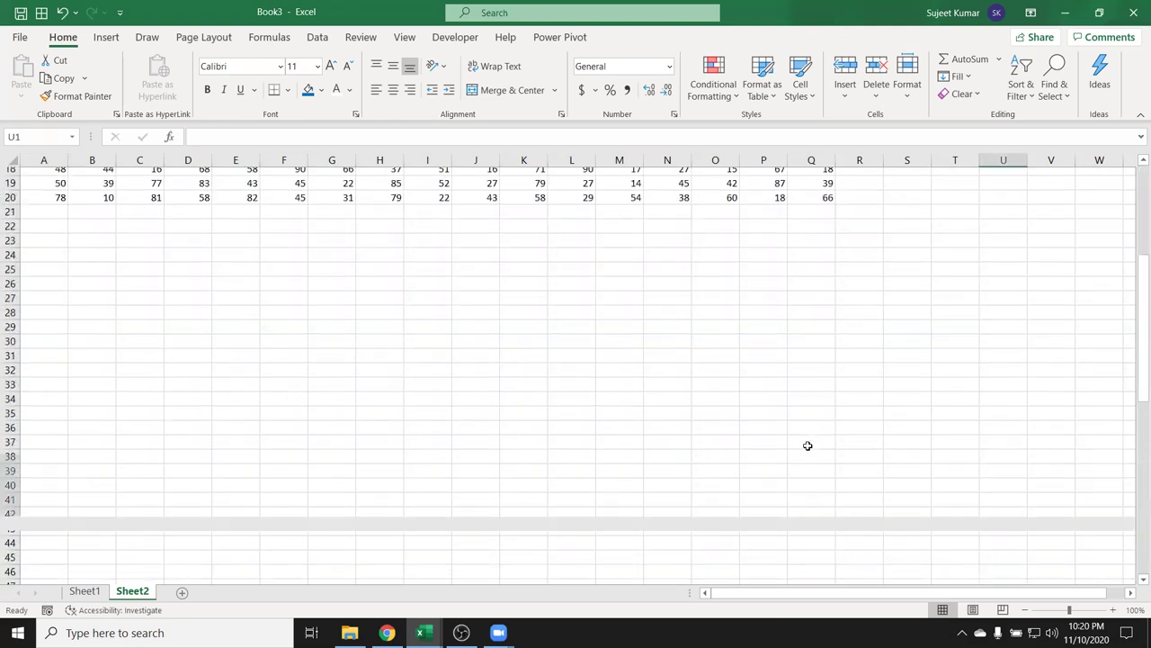
{"action": "key", "text": "ctrl+Up"}
{"action": "left_click", "coordinate": [37, 422]}
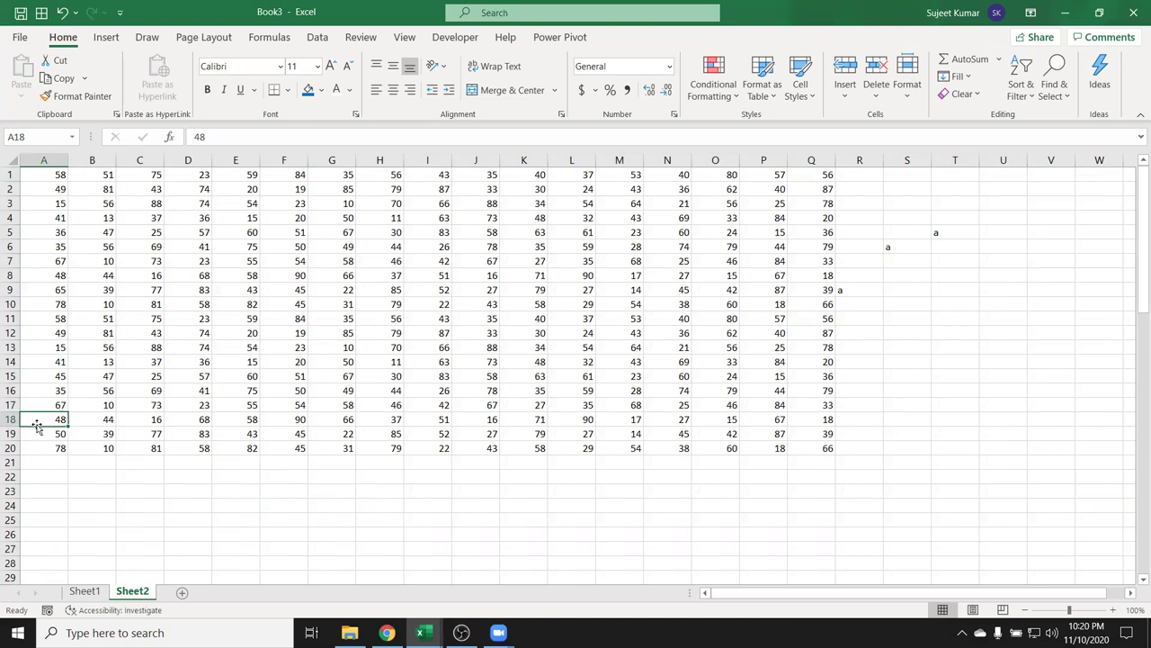
{"action": "key", "text": "End"}
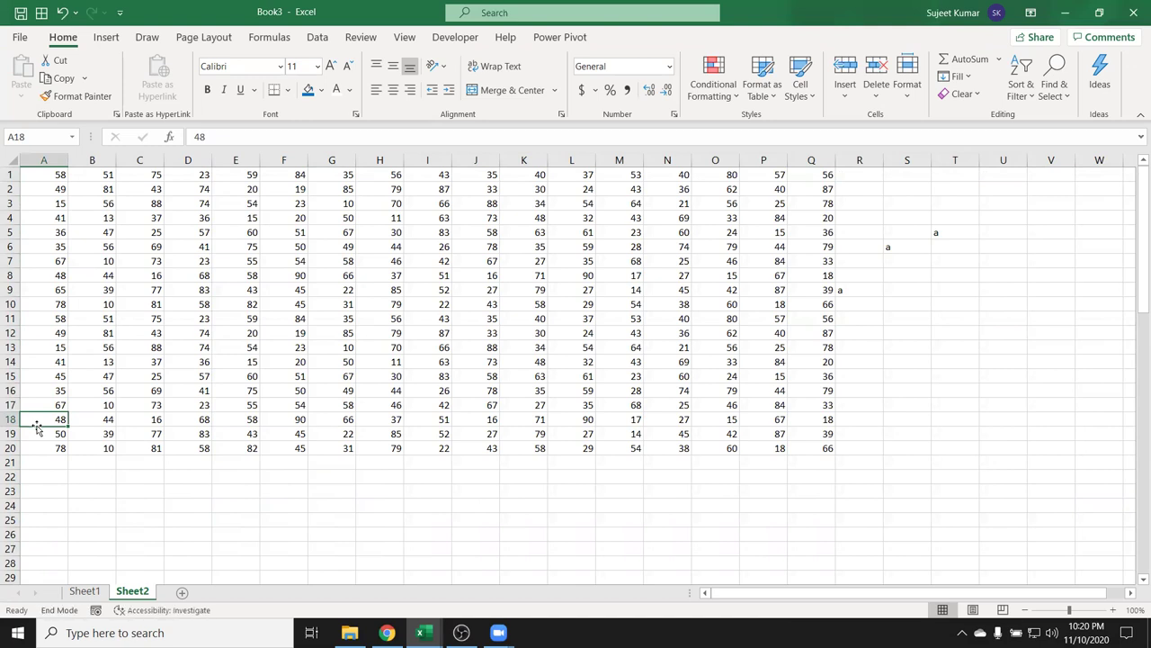
{"action": "key", "text": "Right"}
{"action": "key", "text": "Right"}
{"action": "key", "text": "Right"}
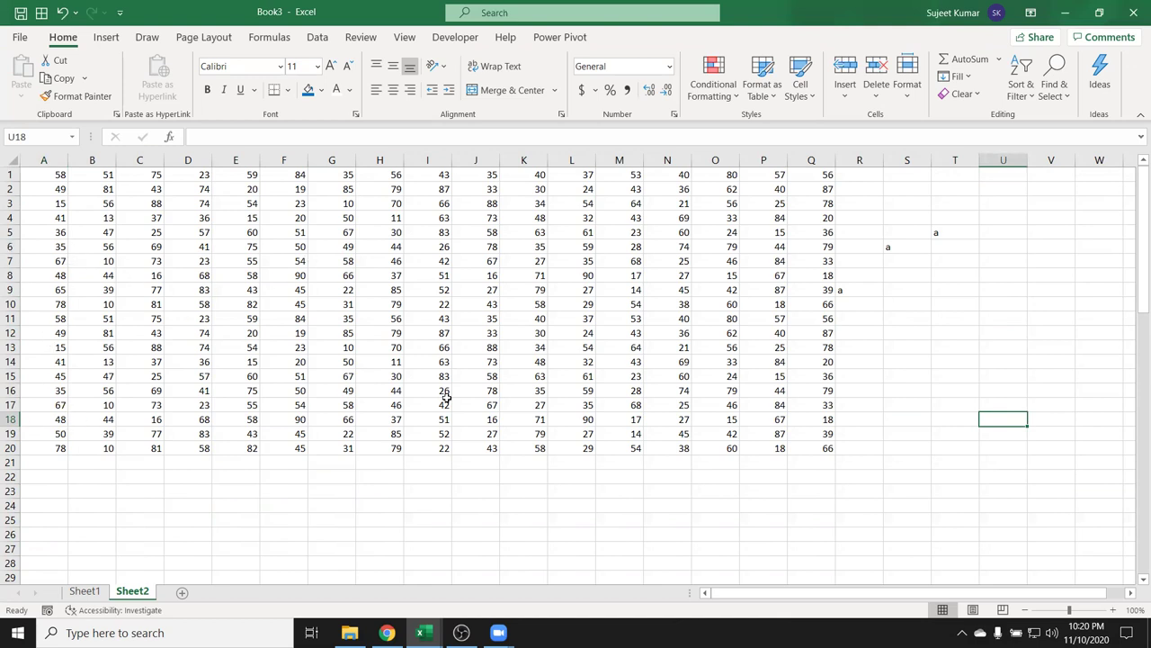
{"action": "left_click", "coordinate": [807, 430]}
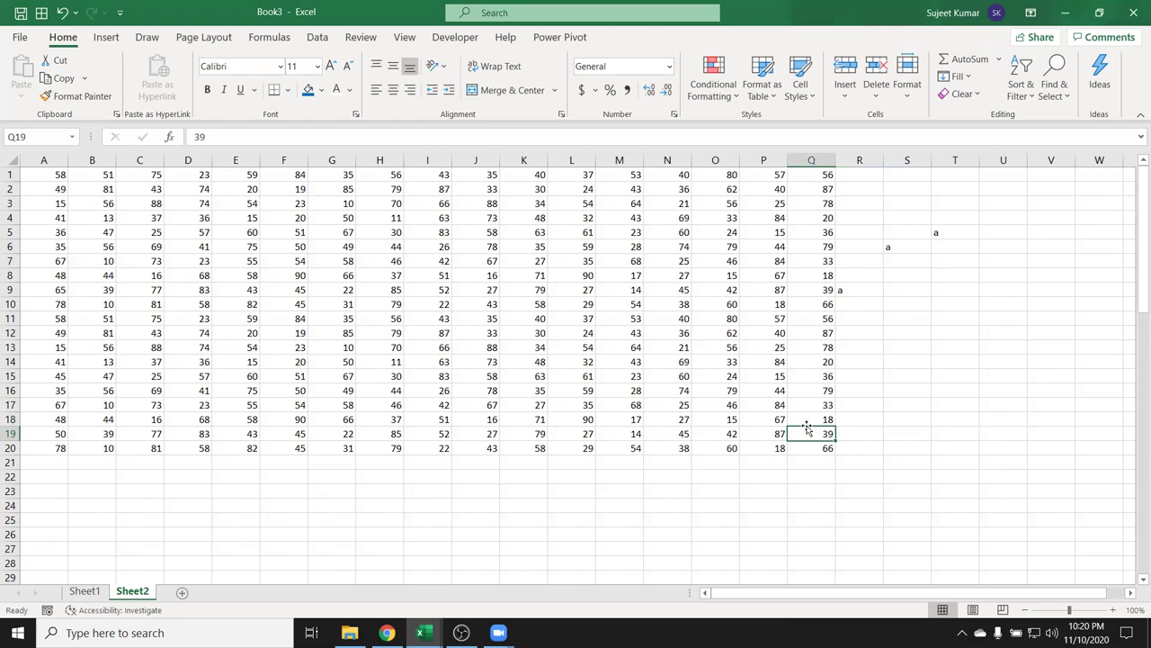
{"action": "key", "text": "Home"}
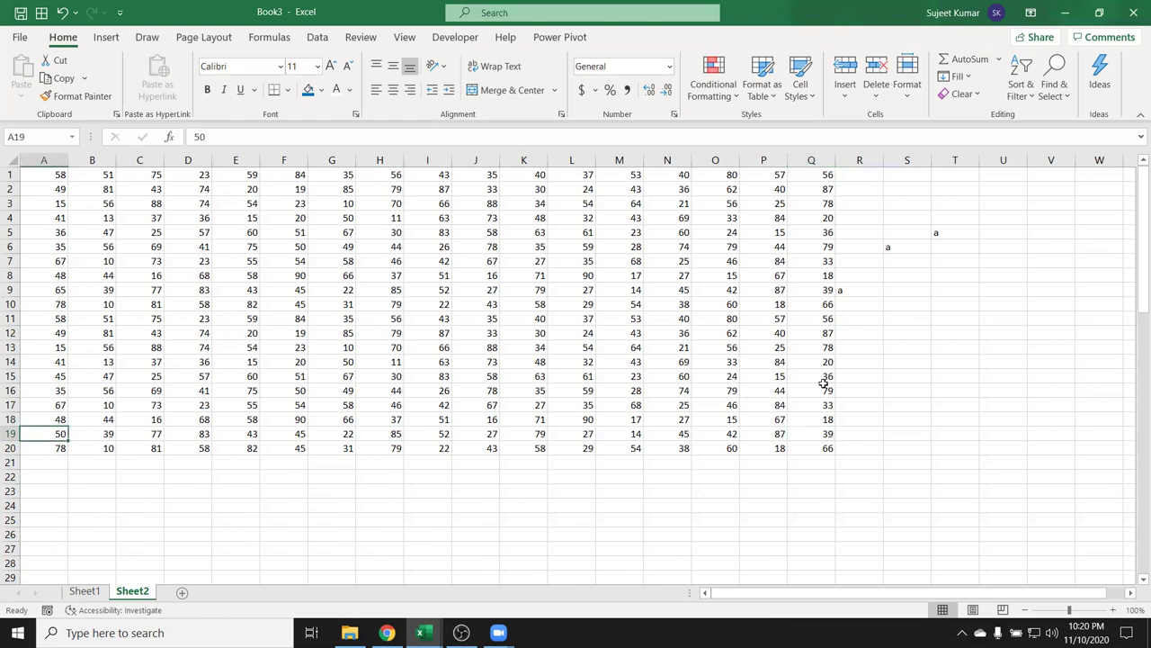
{"action": "key", "text": "Right"}
{"action": "key", "text": "Right"}
{"action": "key", "text": "Right"}
{"action": "key", "text": "Right"}
{"action": "key", "text": "Right"}
{"action": "key", "text": "Right"}
{"action": "key", "text": "Right"}
{"action": "key", "text": "Right"}
{"action": "key", "text": "Right"}
{"action": "key", "text": "Right"}
{"action": "key", "text": "Right"}
{"action": "key", "text": "Right"}
{"action": "key", "text": "Right"}
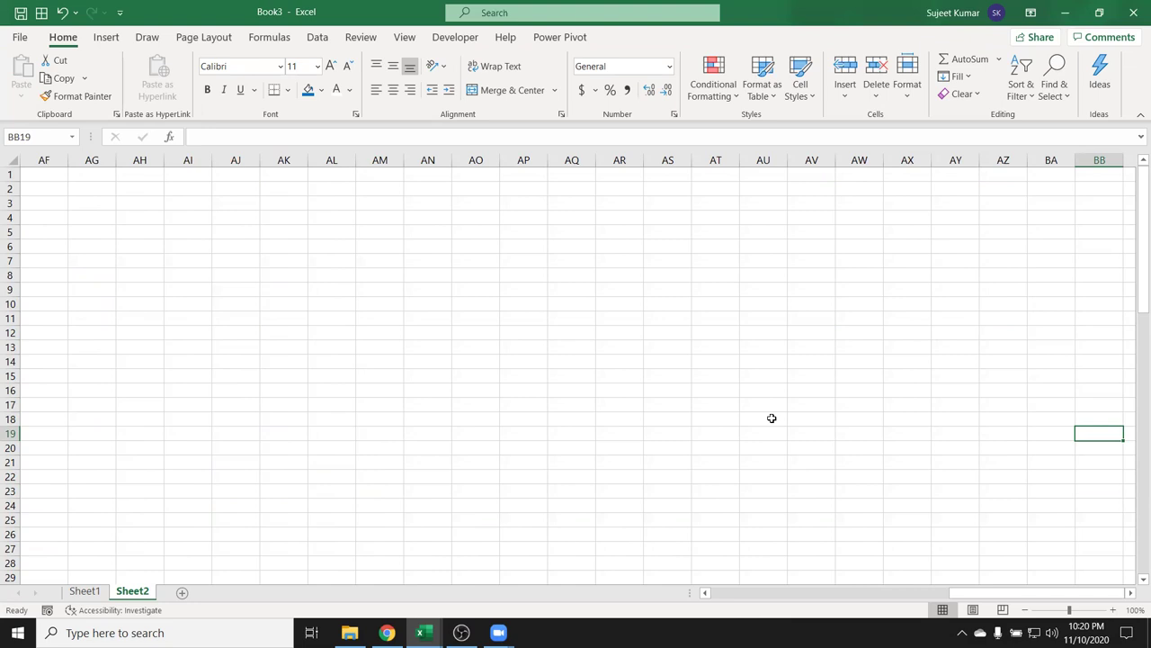
{"action": "key", "text": "Home"}
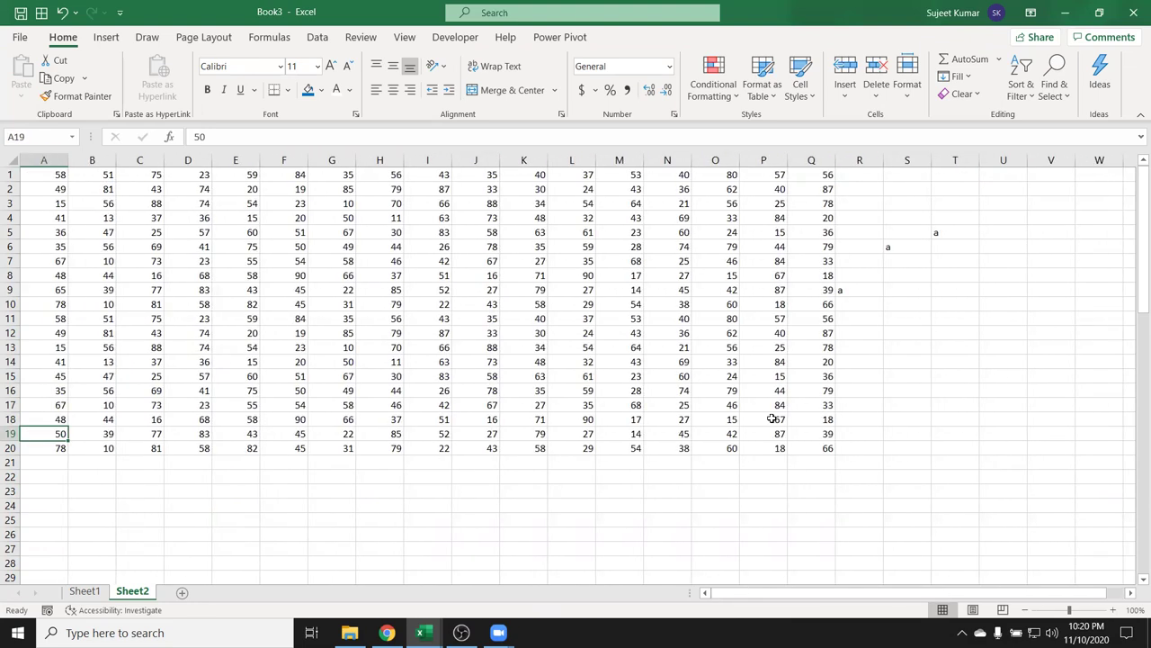
{"action": "key", "text": "Up"}
{"action": "key", "text": "Up"}
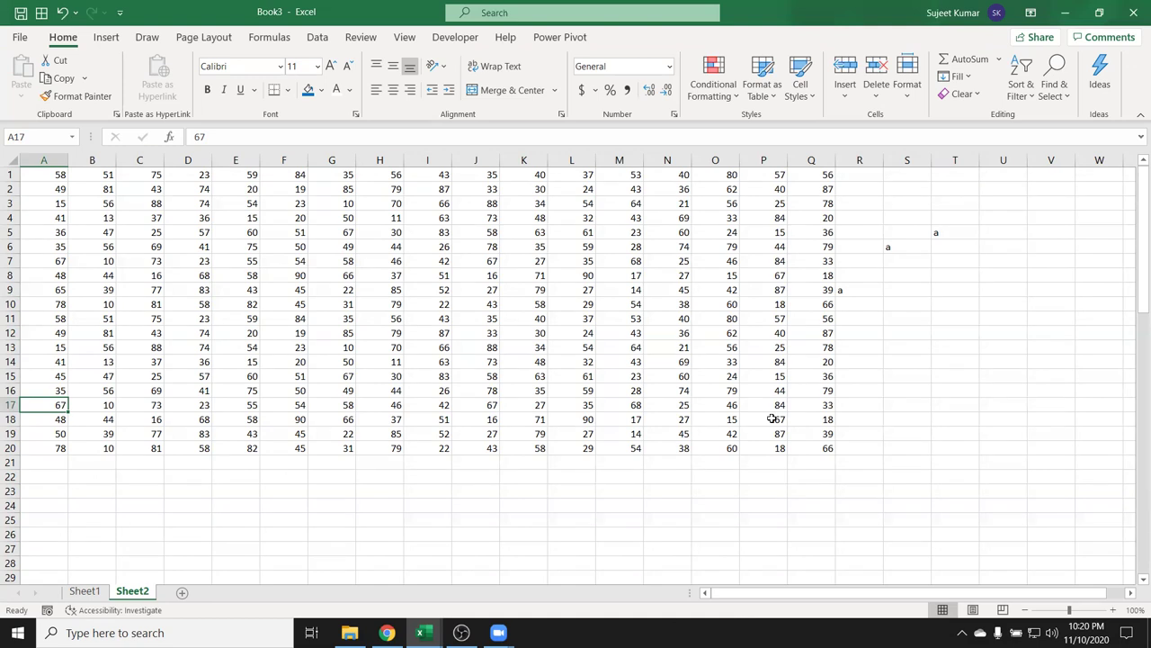
{"action": "key", "text": "End"}
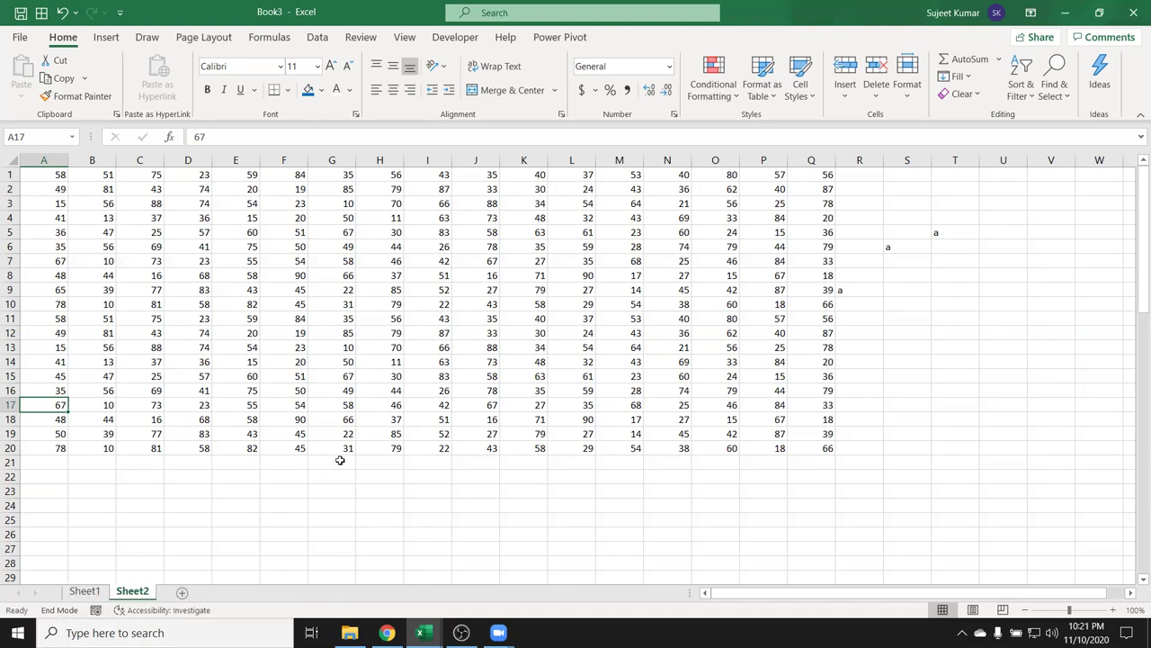
{"action": "key", "text": "Right"}
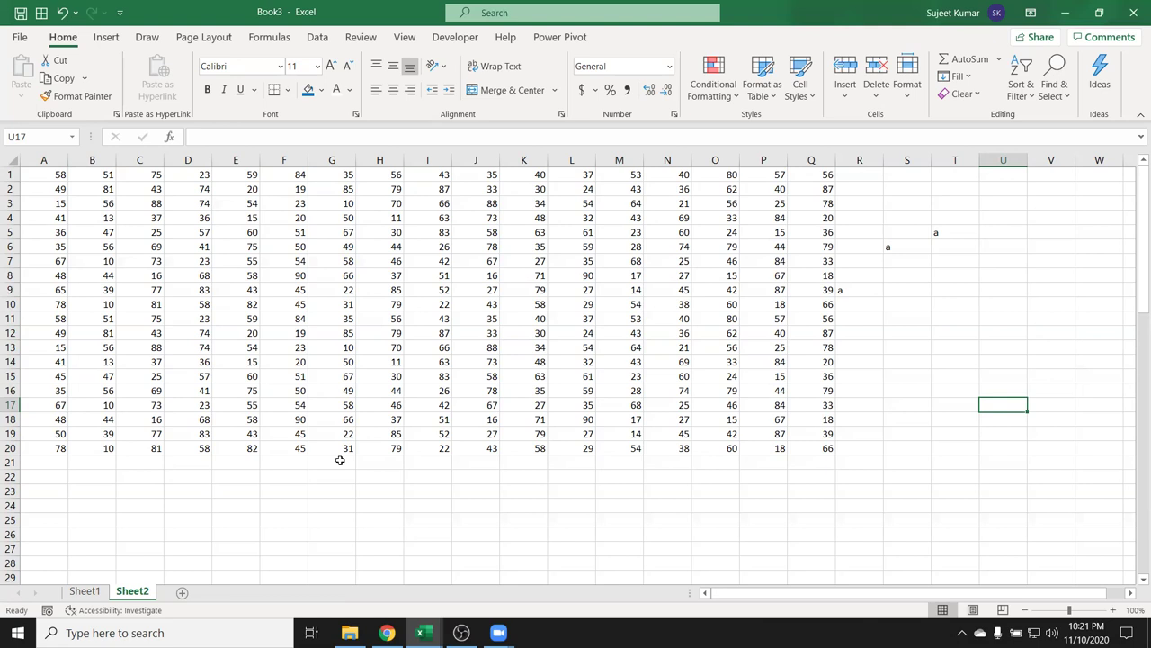
{"action": "key", "text": "ctrl+Left"}
{"action": "key", "text": "ctrl+Left"}
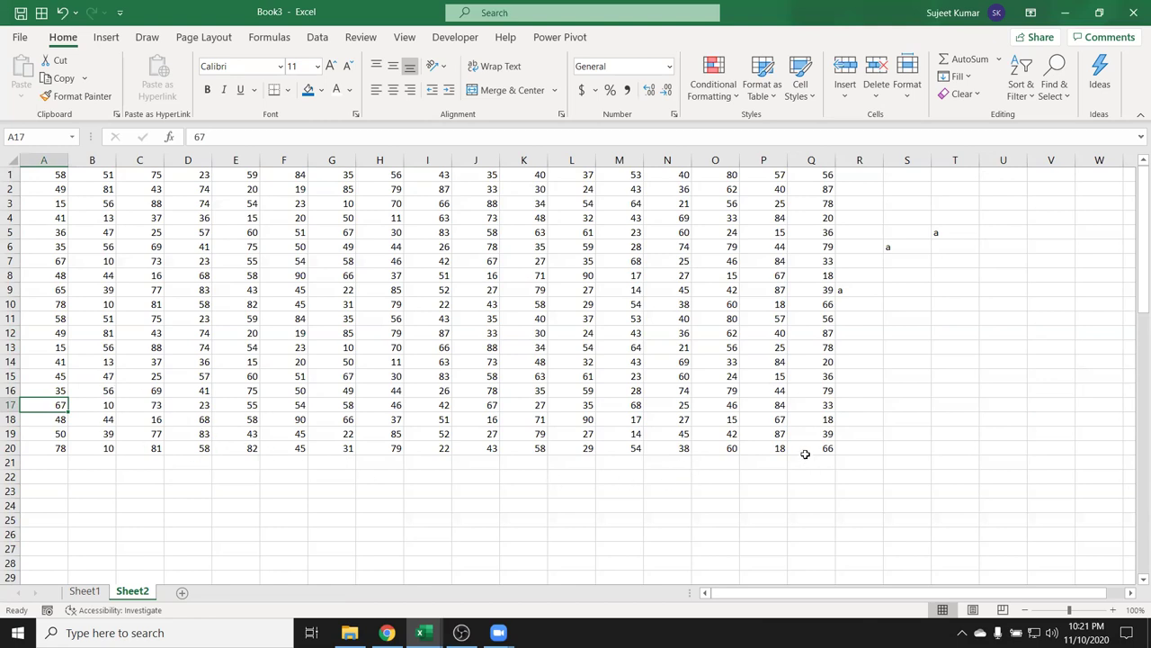
{"action": "left_click", "coordinate": [880, 387]}
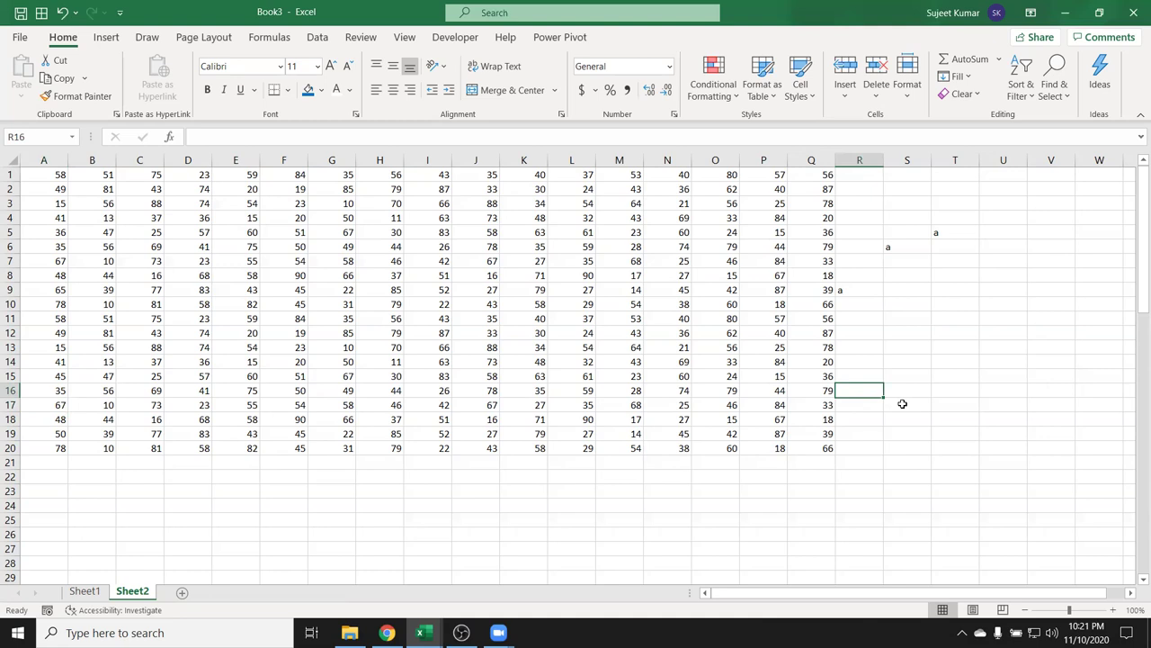
{"action": "key", "text": "Home"}
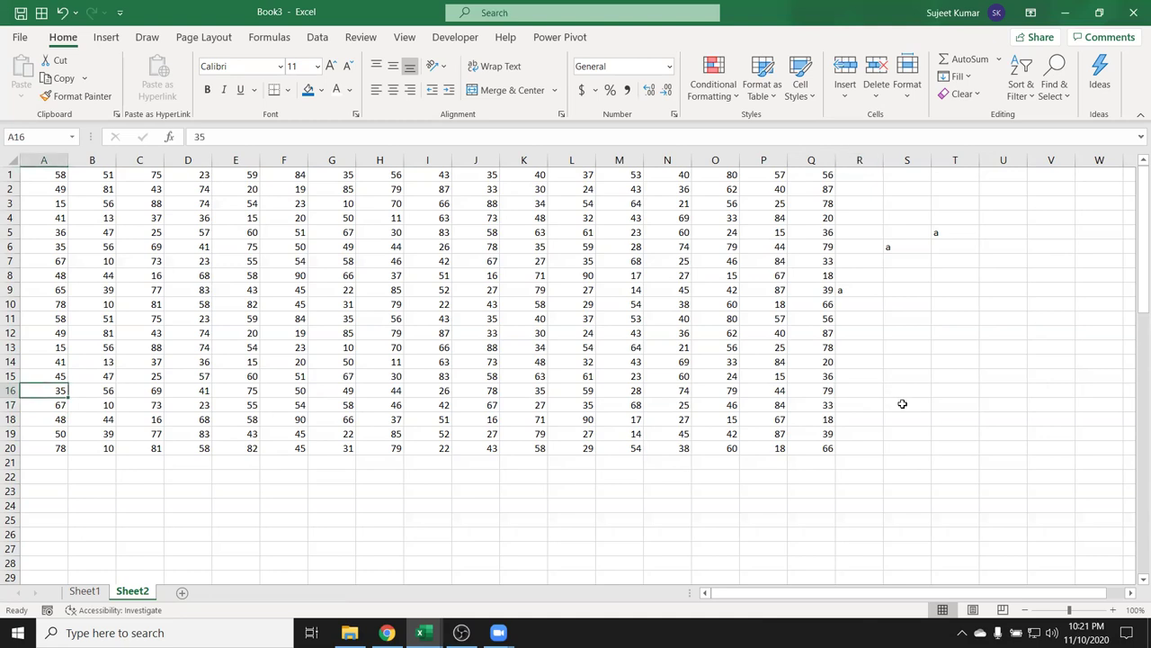
{"action": "left_click", "coordinate": [821, 444]}
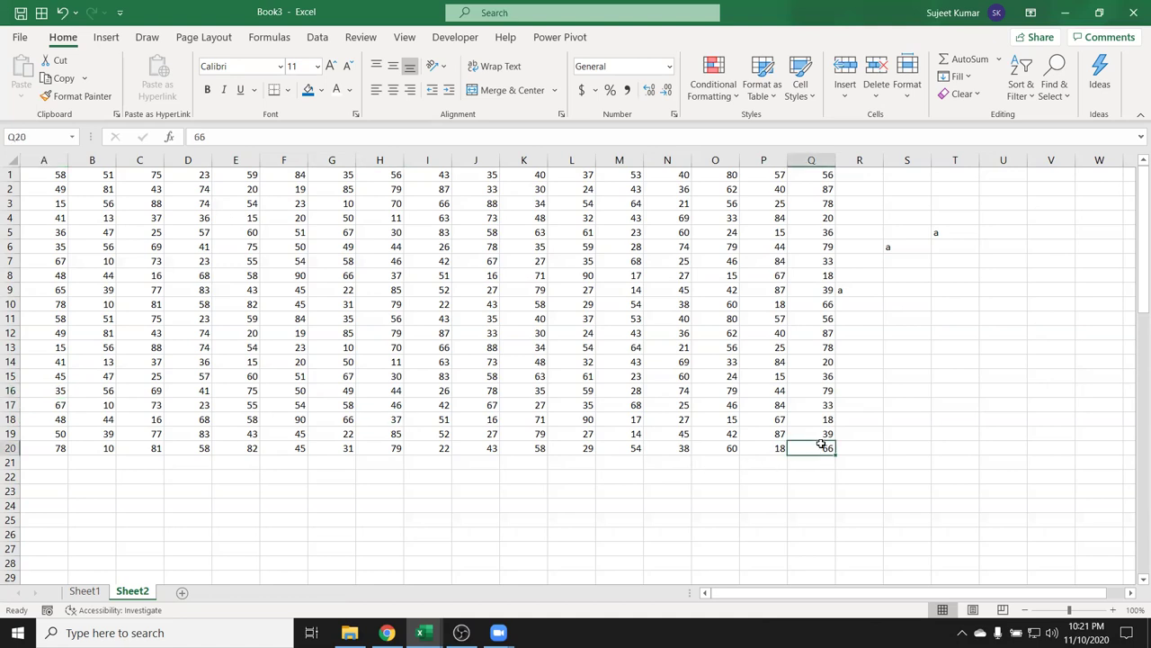
{"action": "key", "text": "ctrl+Home"}
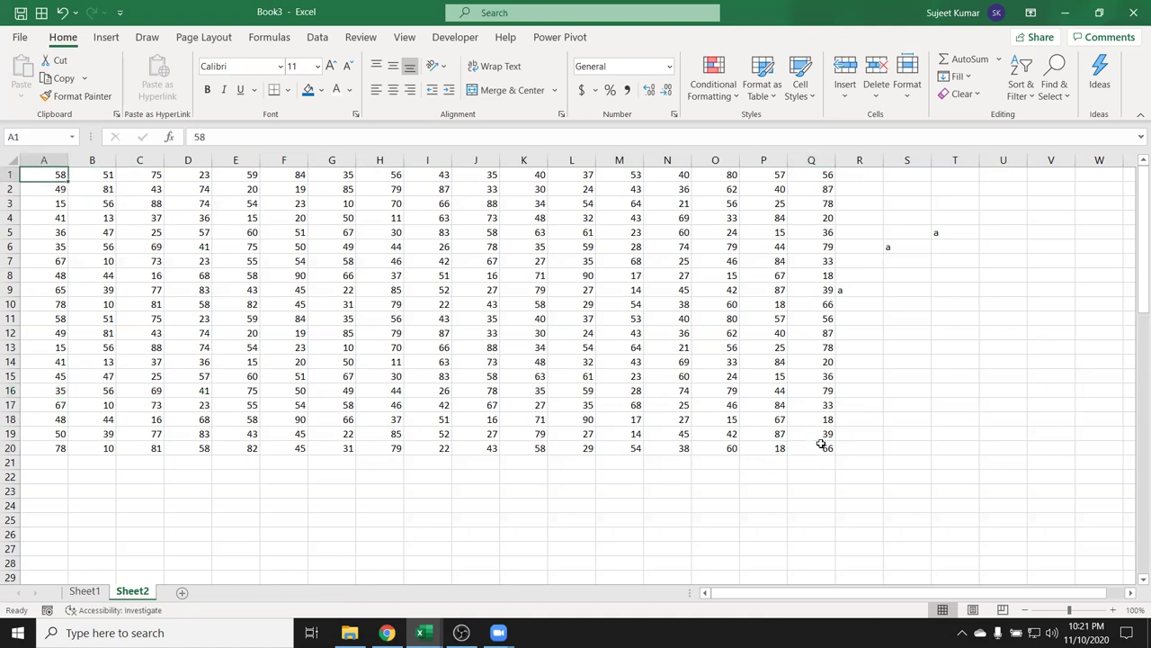
{"action": "left_click", "coordinate": [829, 435]}
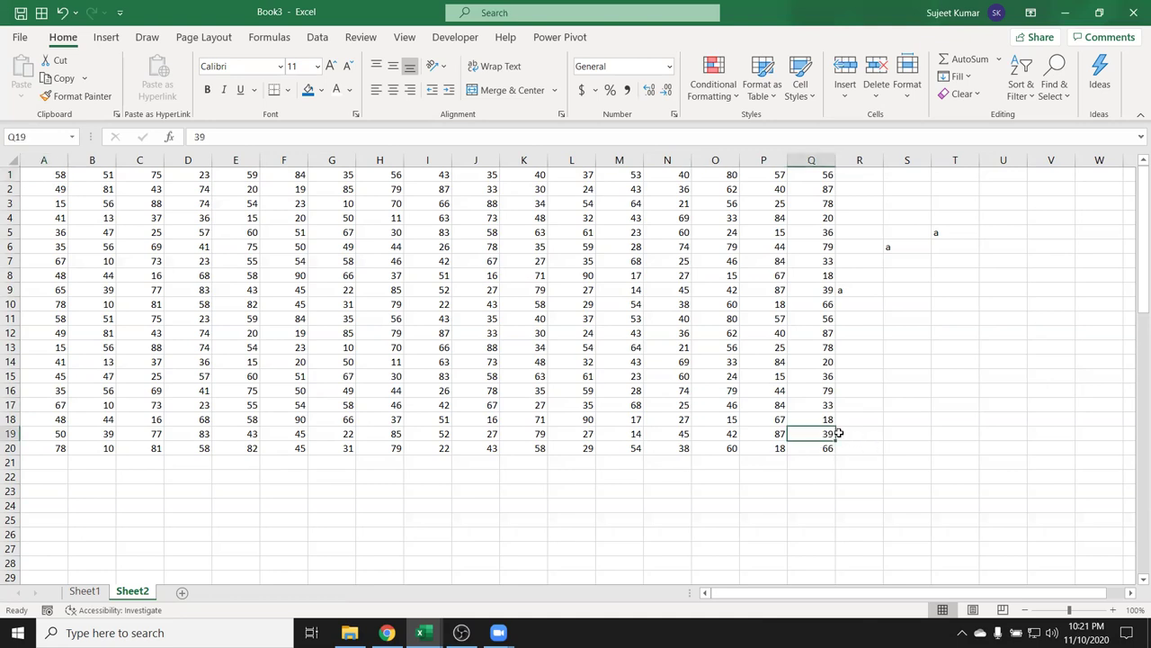
{"action": "key", "text": "Home"}
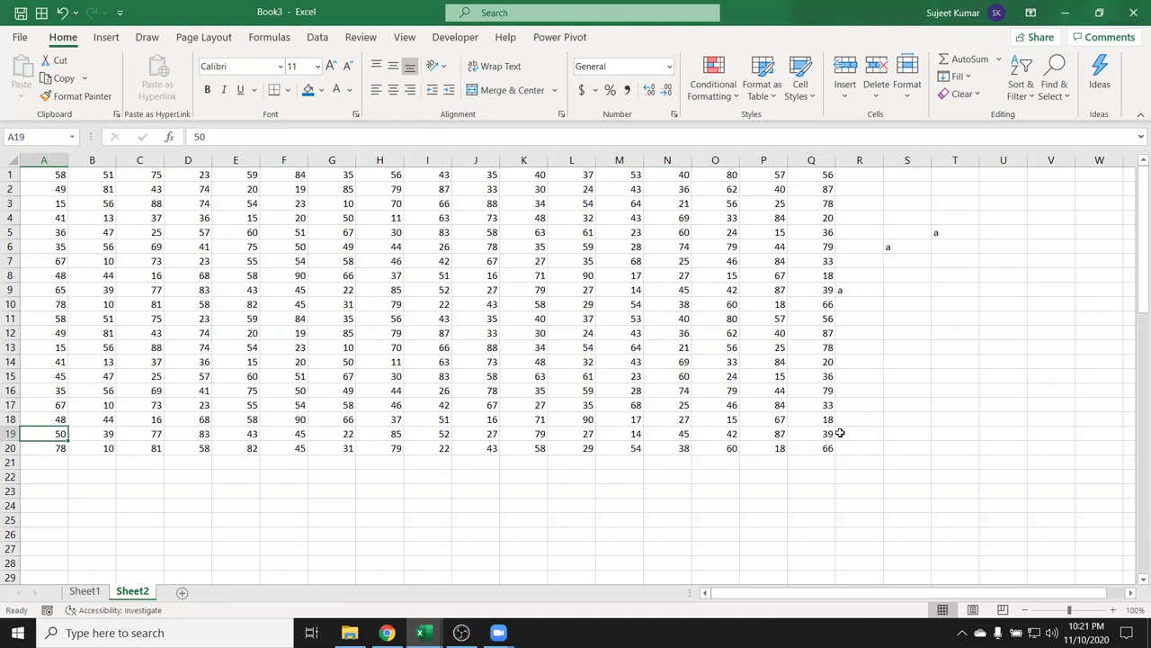
{"action": "key", "text": "ctrl+End"}
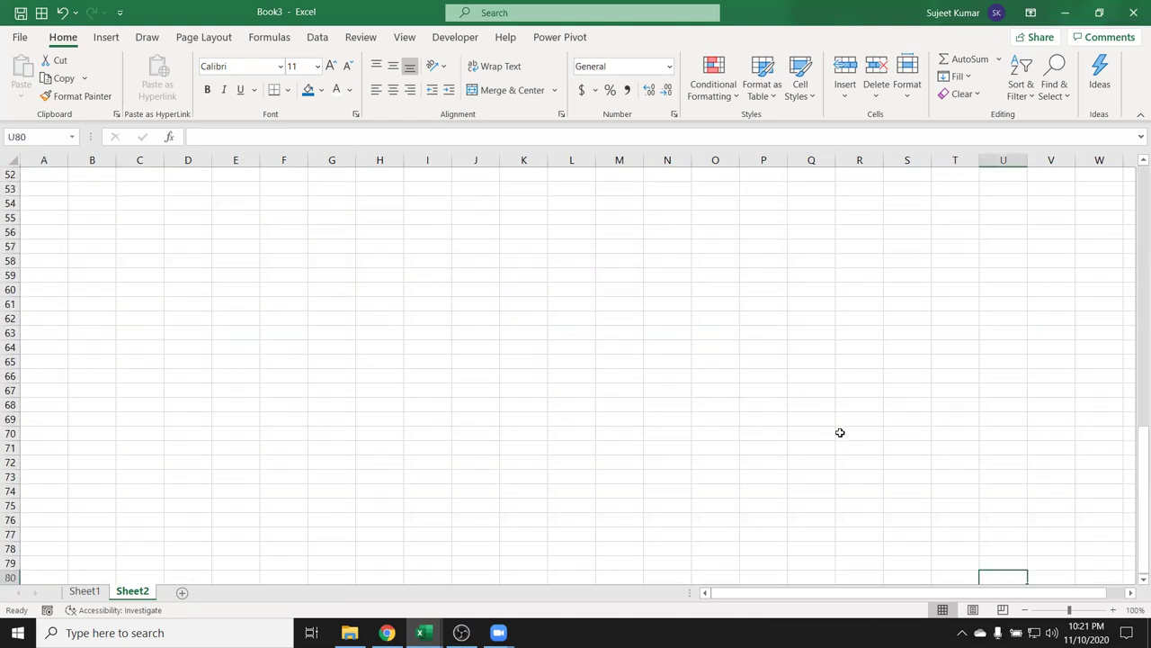
{"action": "scroll", "coordinate": [1064, 525], "scroll_direction": "down", "scroll_amount": 2}
{"action": "left_click_drag", "start_coordinate": [1134, 513], "coordinate": [1134, 213]}
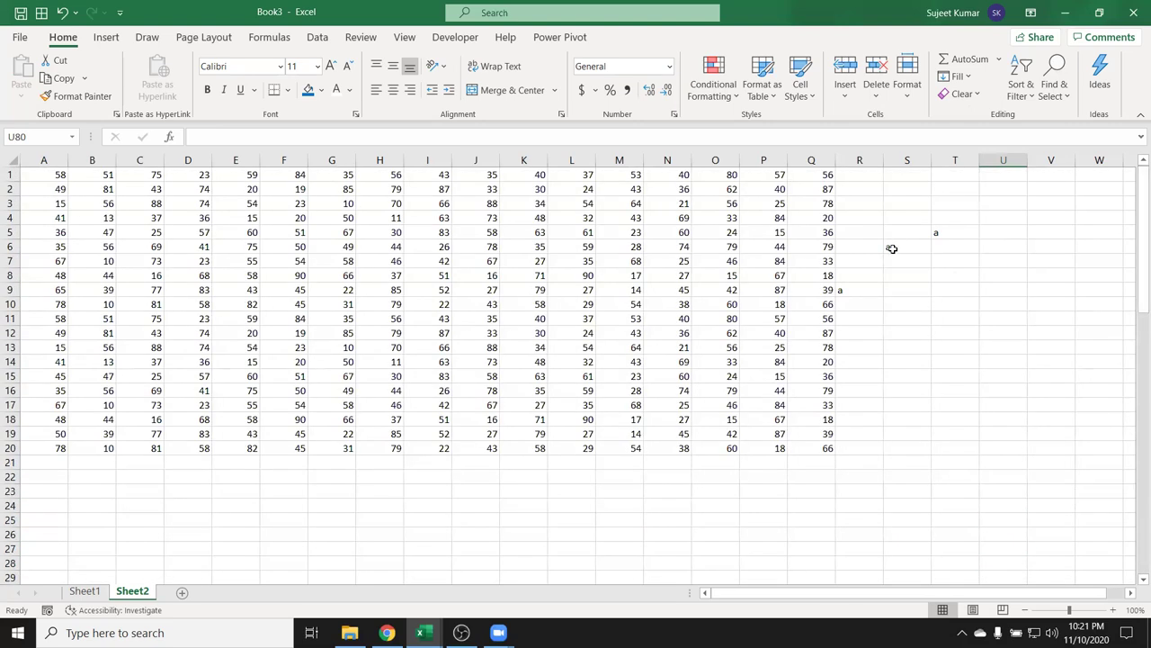
{"action": "type", "text": "a"}
{"action": "left_click", "coordinate": [59, 405]}
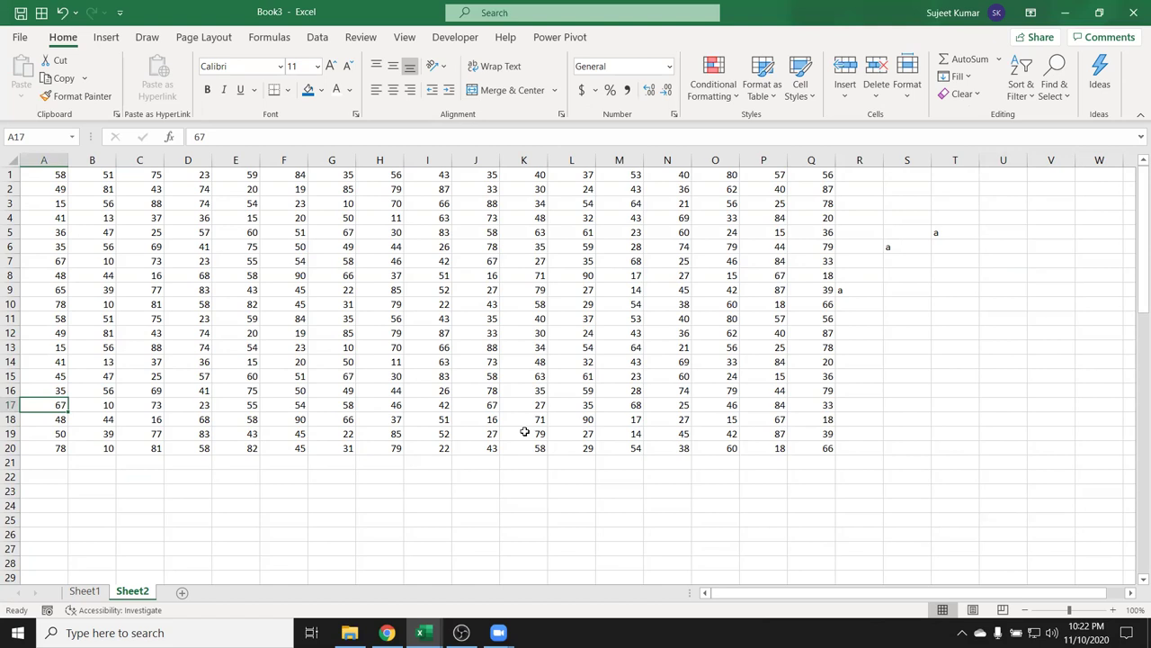
{"action": "key", "text": "End"}
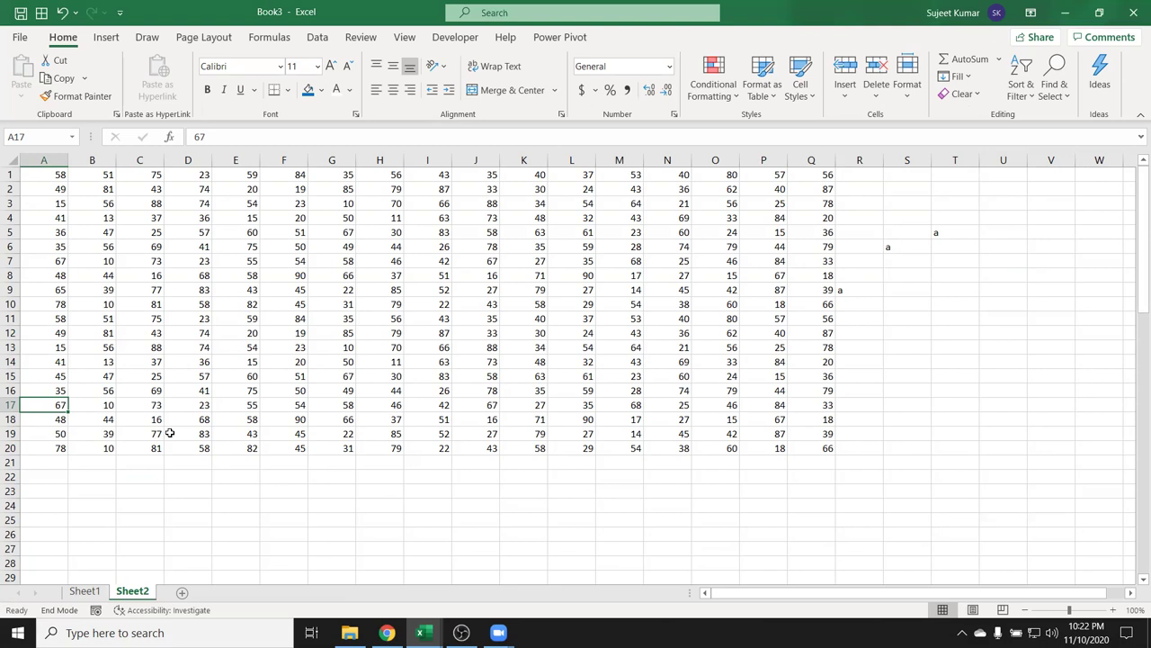
{"action": "key", "text": "Right"}
{"action": "key", "text": "Right"}
{"action": "key", "text": "Right"}
{"action": "key", "text": "Right"}
{"action": "key", "text": "Right"}
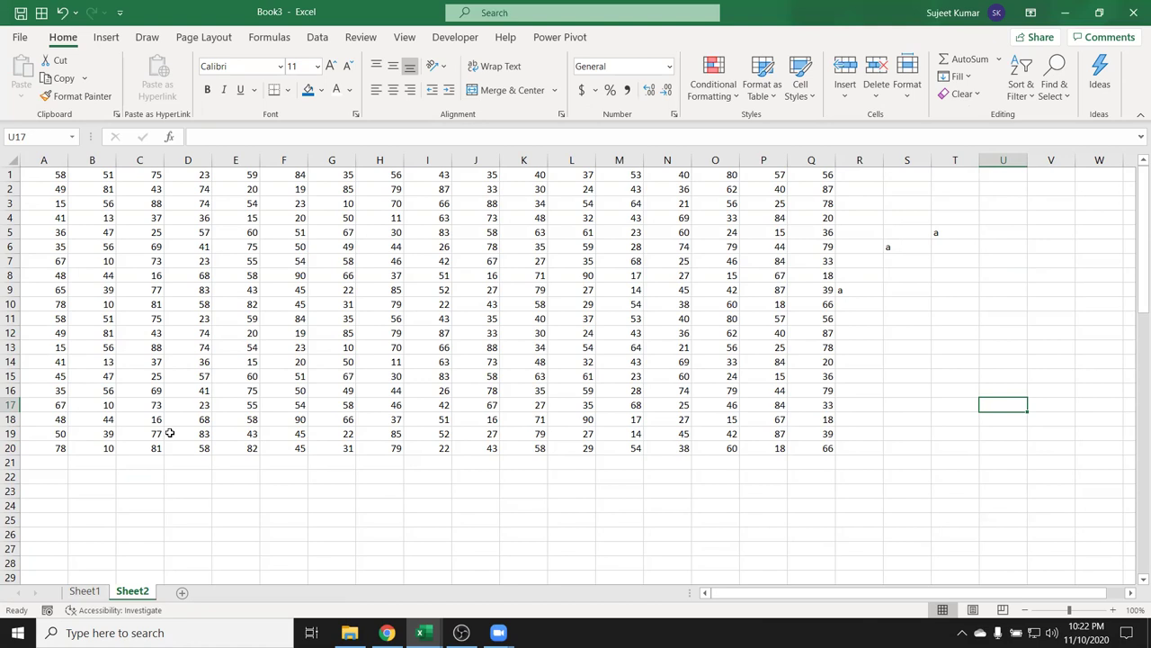
{"action": "key", "text": "ctrl+Left"}
{"action": "key", "text": "ctrl+Left"}
{"action": "key", "text": "ctrl+Up"}
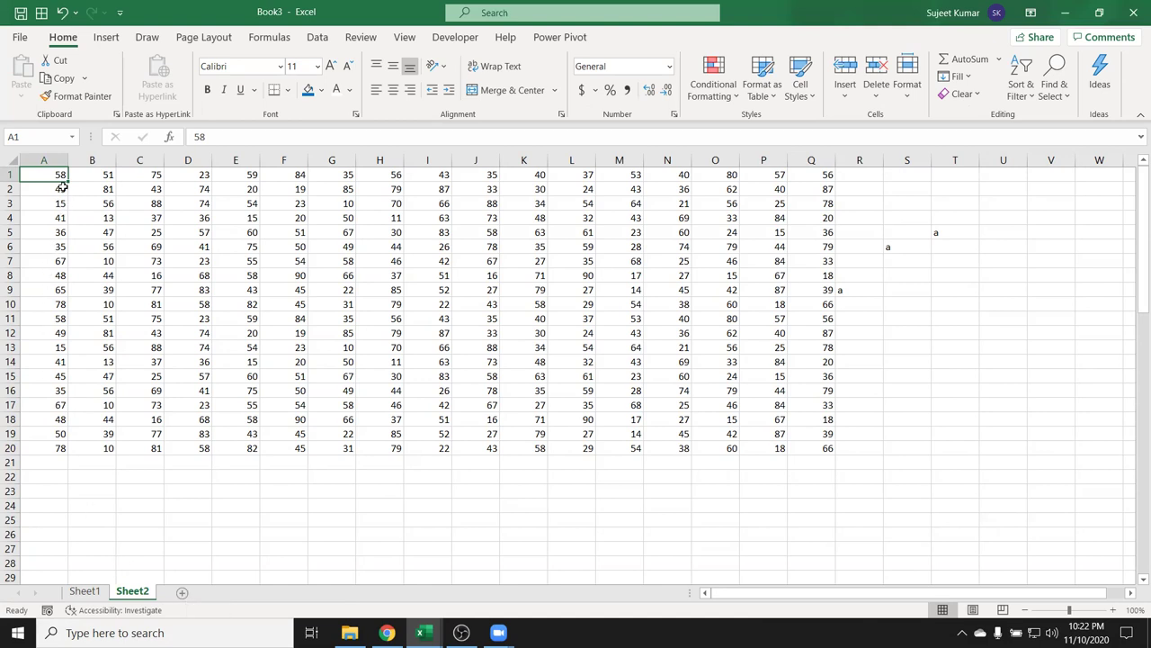
{"action": "left_click_drag", "start_coordinate": [60, 174], "coordinate": [809, 174]}
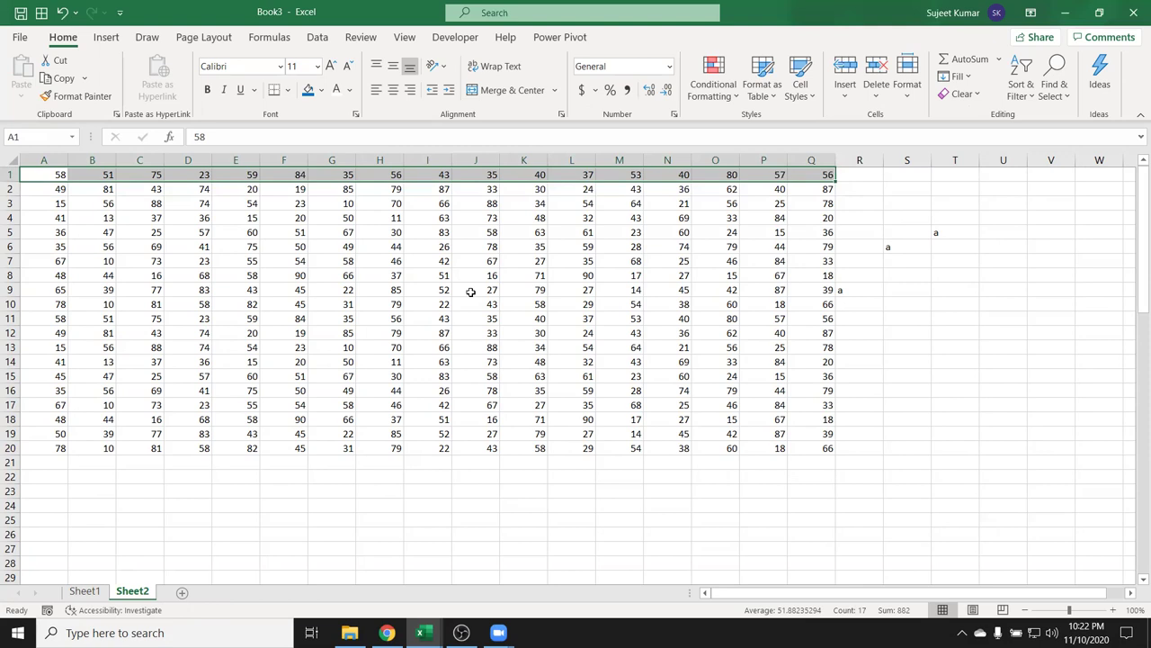
{"action": "left_click", "coordinate": [160, 261]}
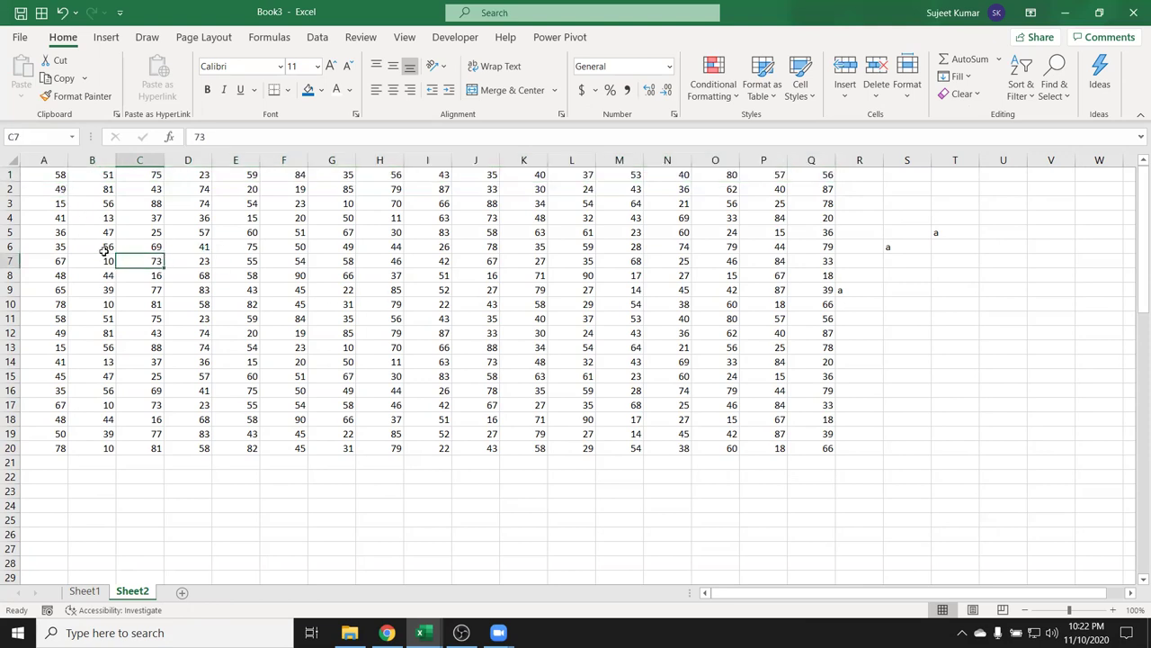
{"action": "left_click", "coordinate": [43, 177]}
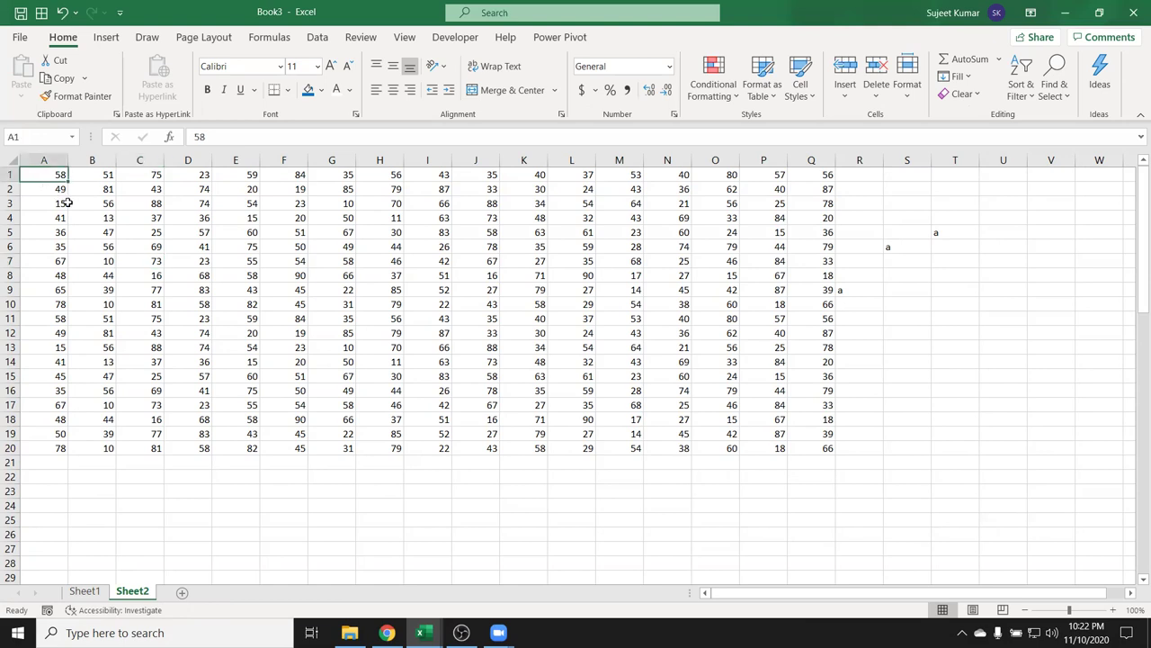
{"action": "left_click", "coordinate": [76, 204]}
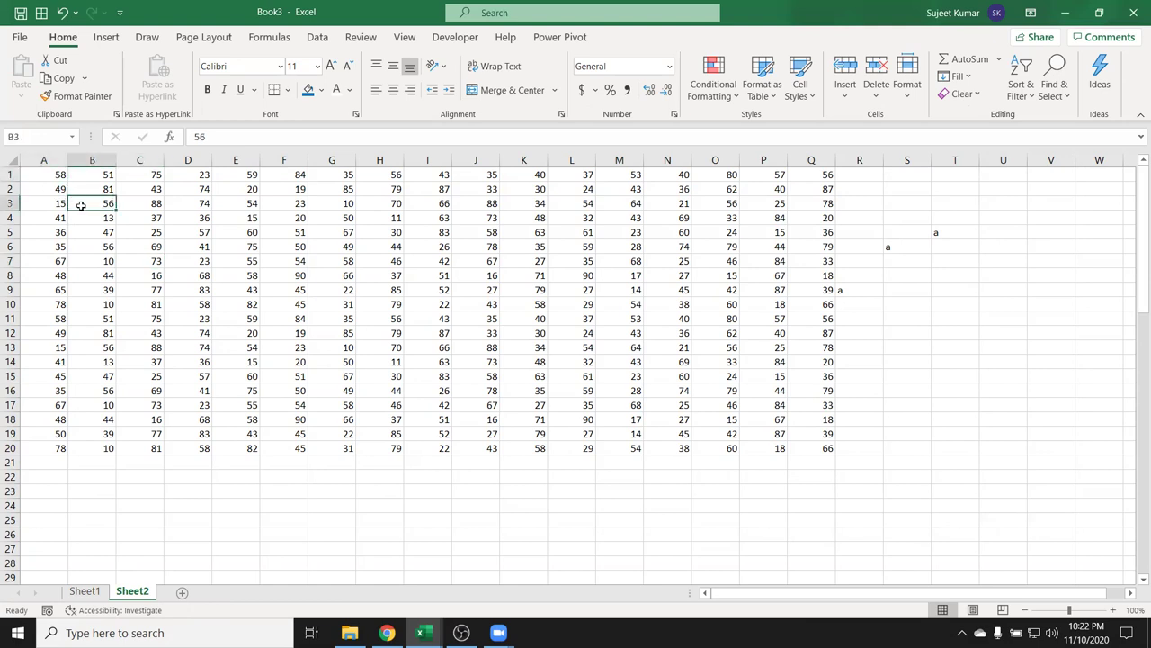
{"action": "left_click", "coordinate": [100, 286], "text": "ctrl"}
{"action": "left_click", "coordinate": [168, 241], "text": "ctrl"}
{"action": "left_click", "coordinate": [270, 266], "text": "ctrl"}
{"action": "left_click", "coordinate": [282, 335], "text": "ctrl"}
{"action": "left_click", "coordinate": [396, 348], "text": "ctrl"}
{"action": "left_click", "coordinate": [418, 262], "text": "ctrl"}
{"action": "left_click", "coordinate": [379, 204], "text": "ctrl"}
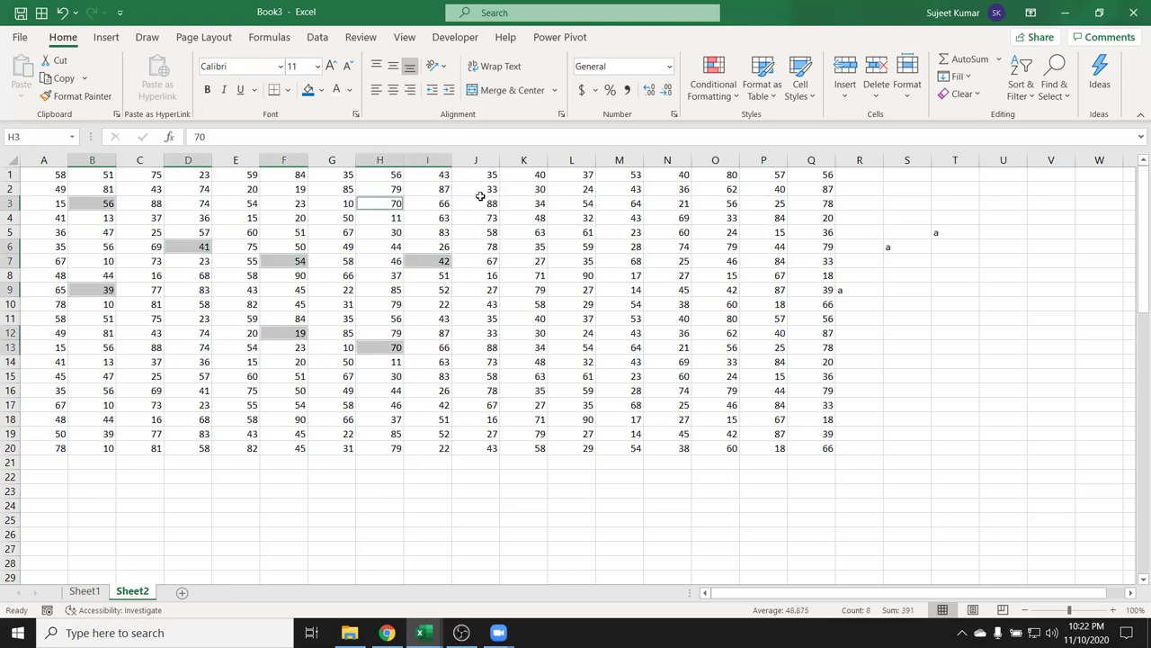
{"action": "left_click", "coordinate": [480, 204], "text": "ctrl"}
{"action": "left_click_drag", "start_coordinate": [576, 203], "coordinate": [575, 218]}
{"action": "left_click", "coordinate": [675, 289], "text": "ctrl"}
{"action": "left_click_drag", "start_coordinate": [675, 348], "coordinate": [675, 361]}
{"action": "left_click_drag", "start_coordinate": [477, 405], "coordinate": [477, 419]}
{"action": "left_click_drag", "start_coordinate": [189, 419], "coordinate": [166, 404]}
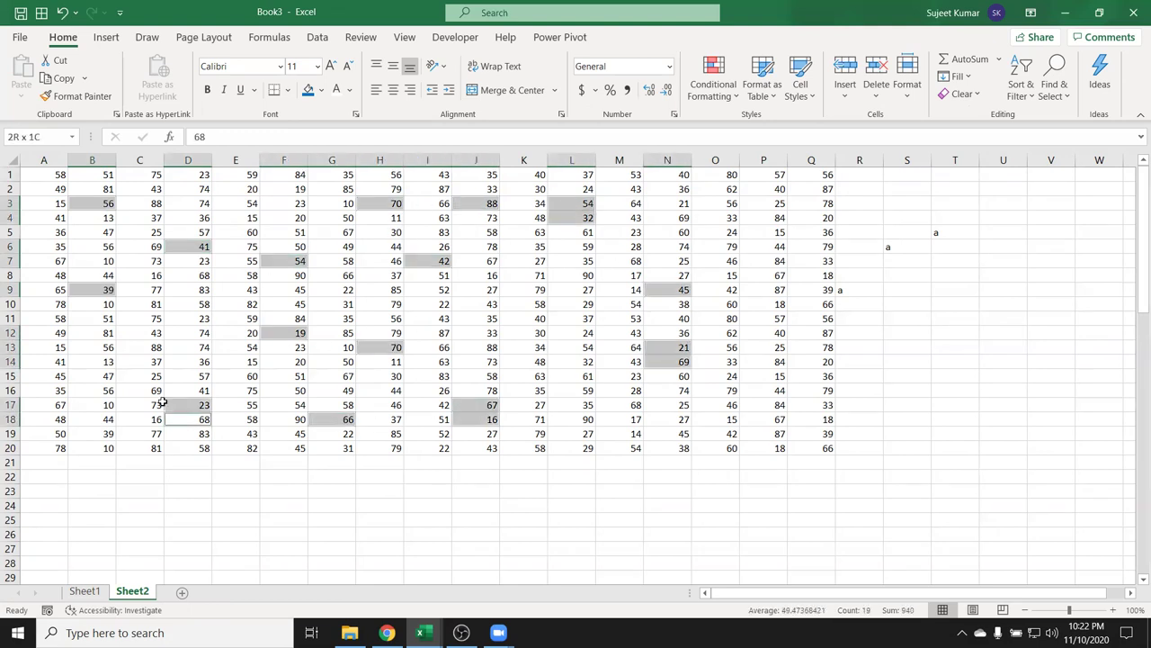
{"action": "left_click", "coordinate": [140, 405], "text": "ctrl"}
{"action": "left_click", "coordinate": [43, 390], "text": "ctrl"}
{"action": "left_click", "coordinate": [43, 362], "text": "ctrl"}
{"action": "left_click", "coordinate": [41, 333], "text": "ctrl"}
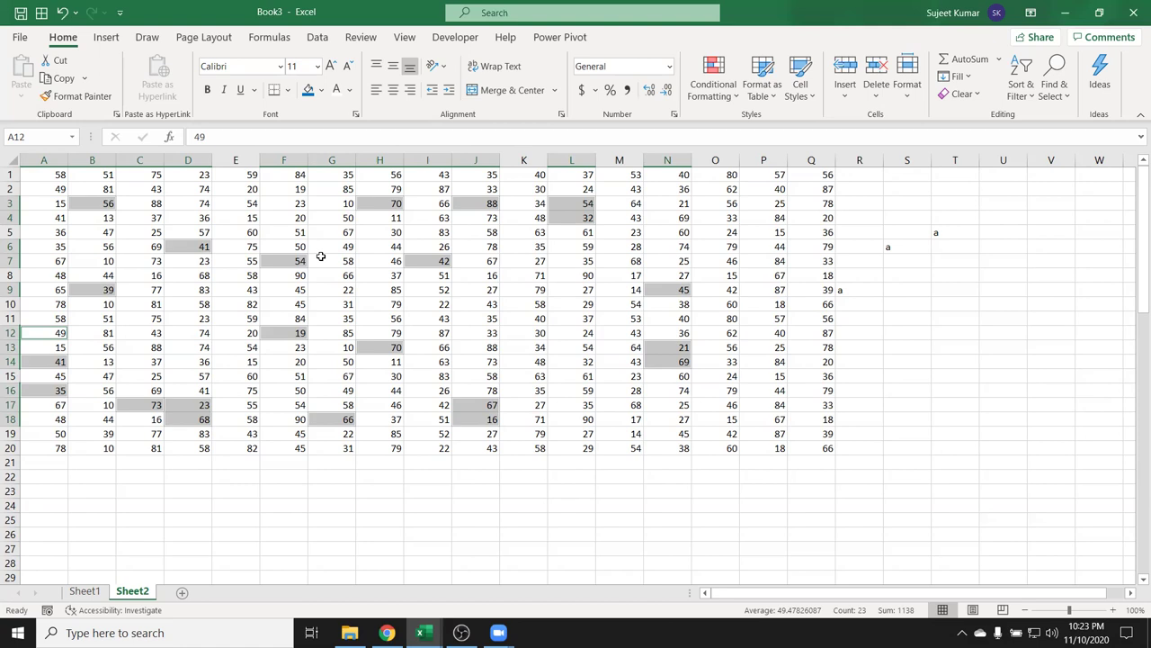
{"action": "left_click", "coordinate": [307, 90]}
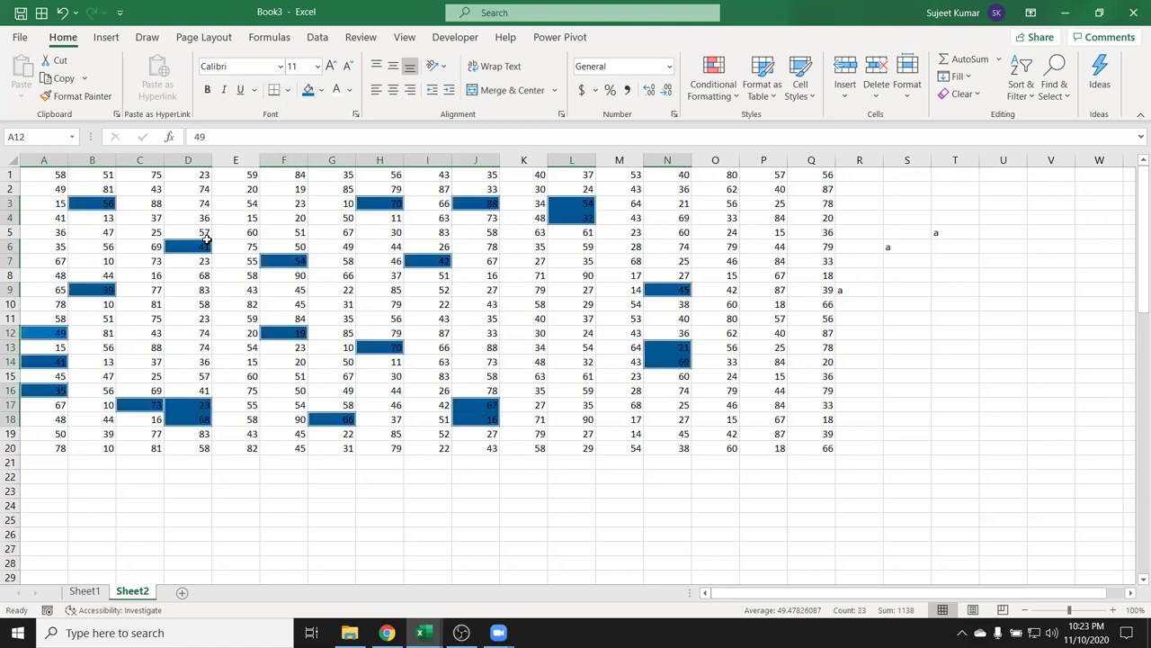
{"action": "key", "text": "ctrl+z"}
{"action": "left_click", "coordinate": [216, 319]}
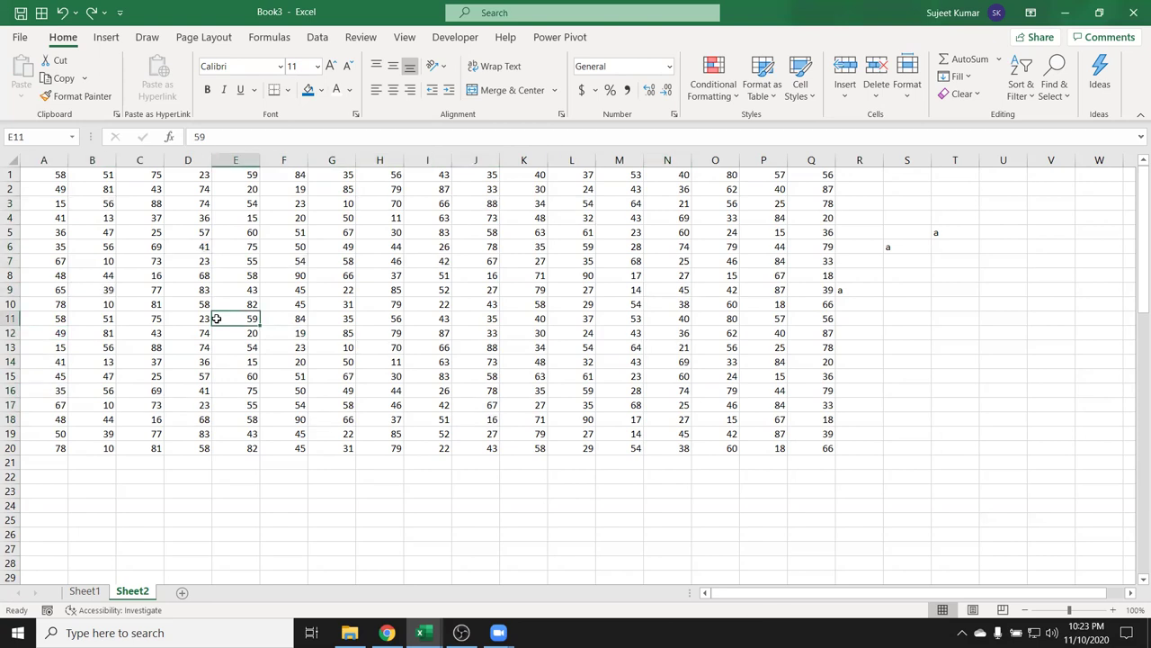
{"action": "left_click", "coordinate": [54, 178]}
{"action": "left_click", "coordinate": [160, 177], "text": "ctrl"}
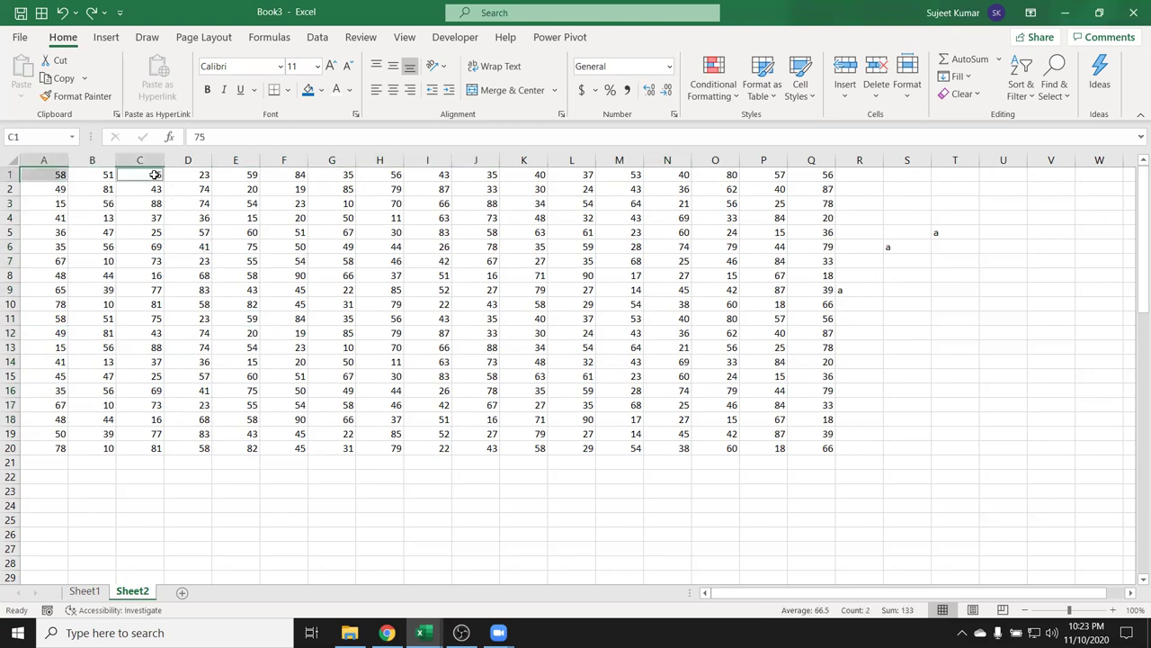
{"action": "left_click", "coordinate": [240, 176], "text": "ctrl"}
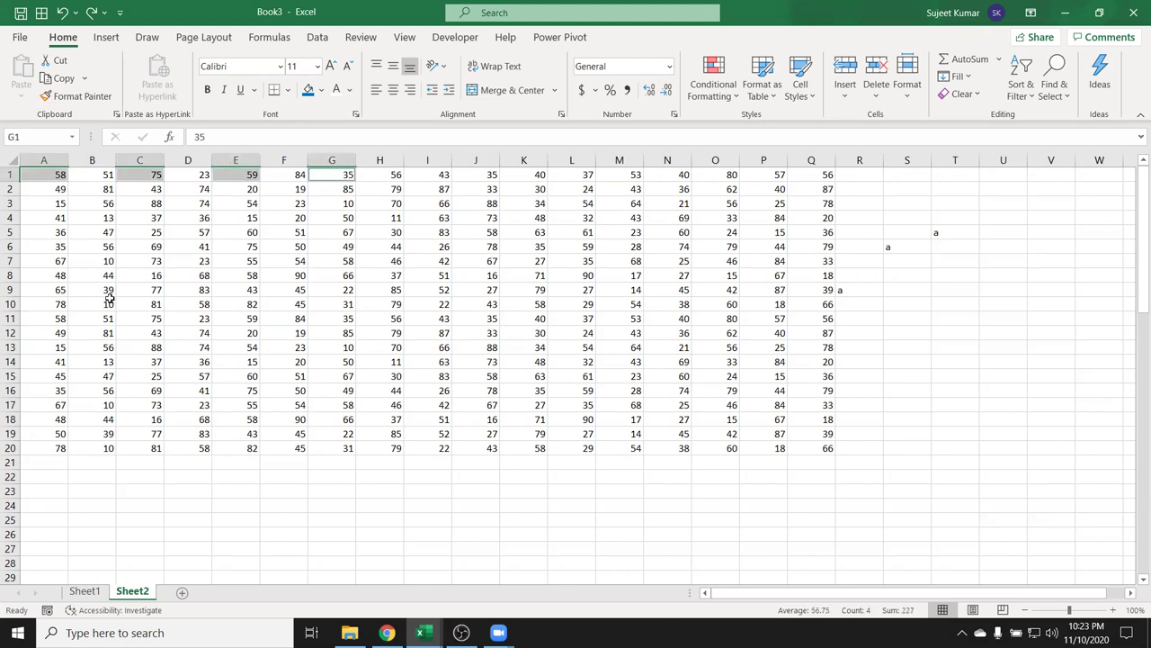
{"action": "key", "text": "ctrl+c"}
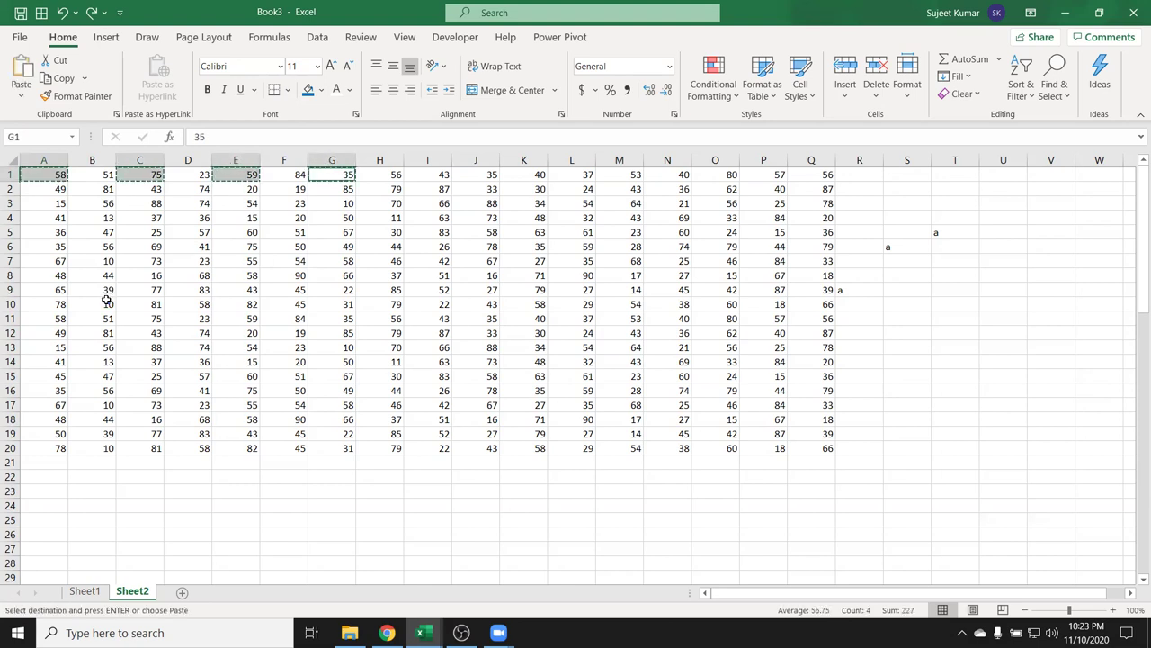
{"action": "key", "text": "Escape"}
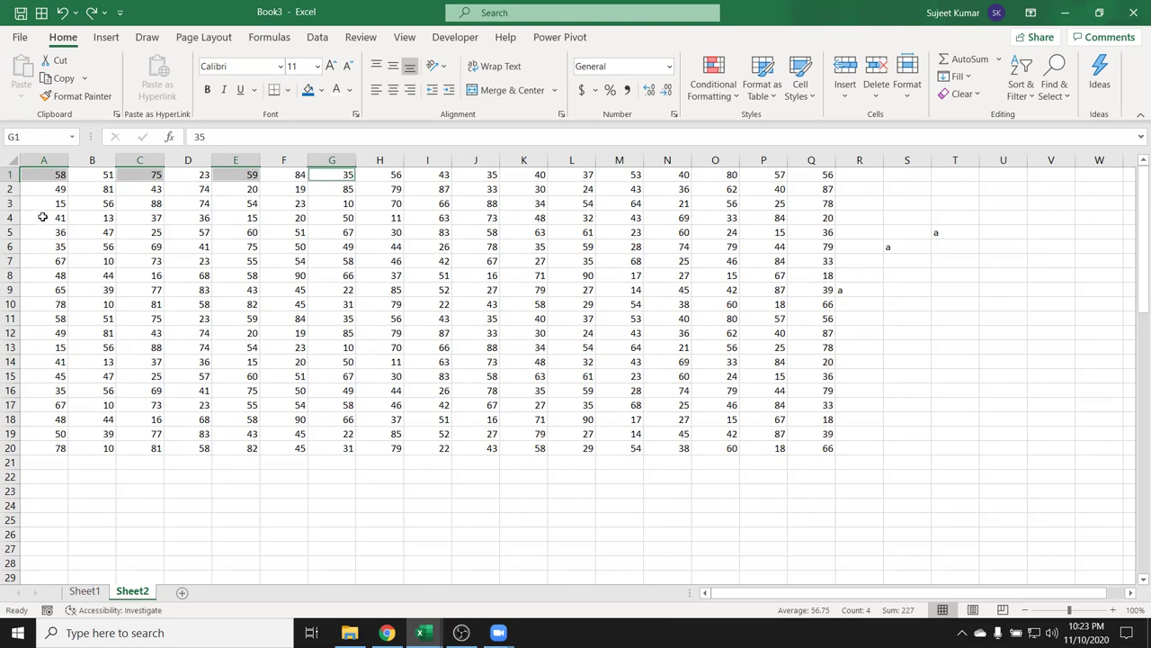
{"action": "left_click", "coordinate": [42, 218], "text": "ctrl"}
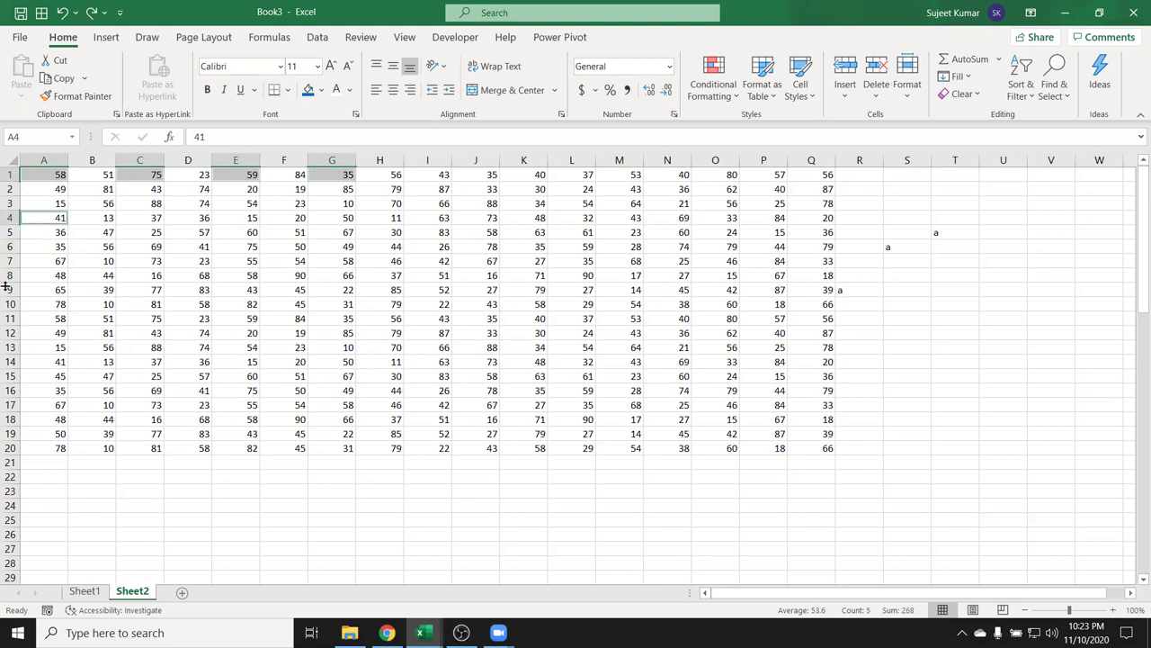
{"action": "key", "text": "ctrl+c"}
{"action": "key", "text": "Return"}
{"action": "left_click", "coordinate": [141, 217], "text": "ctrl"}
{"action": "left_click", "coordinate": [253, 216], "text": "ctrl"}
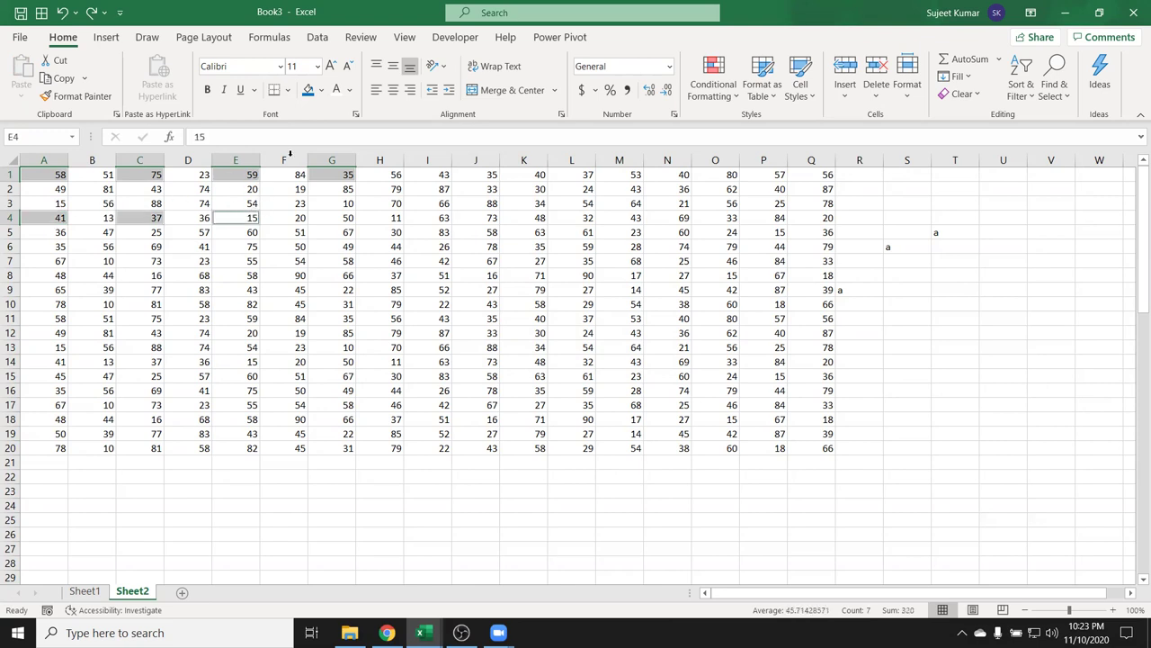
{"action": "left_click", "coordinate": [346, 218], "text": "ctrl"}
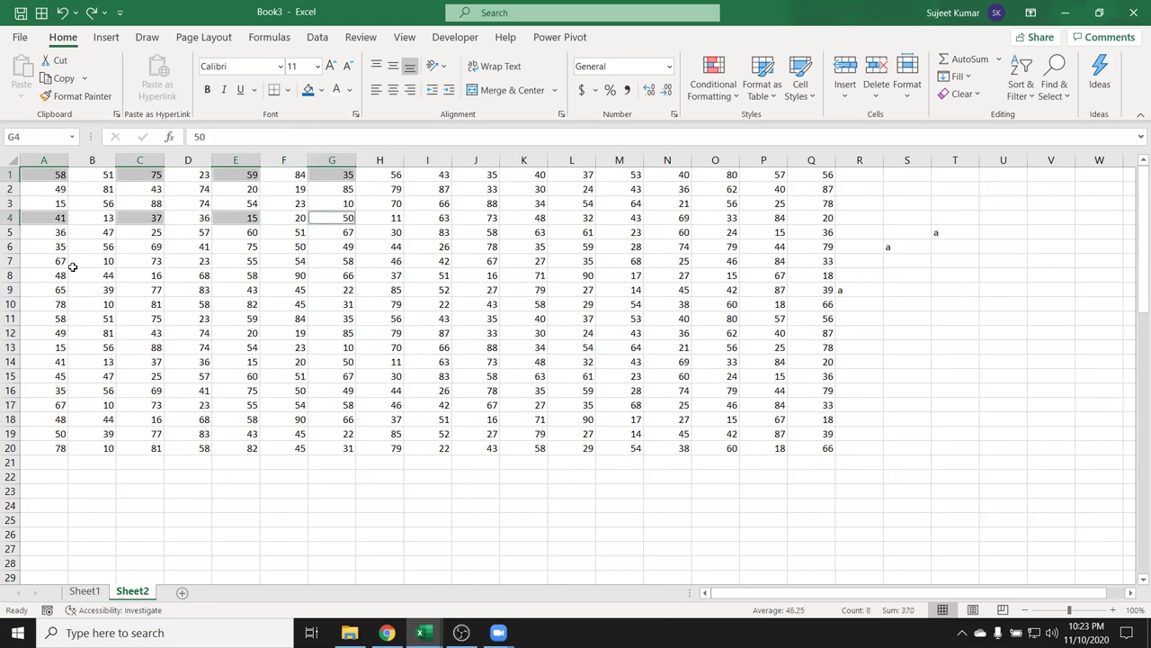
{"action": "key", "text": "ctrl+c"}
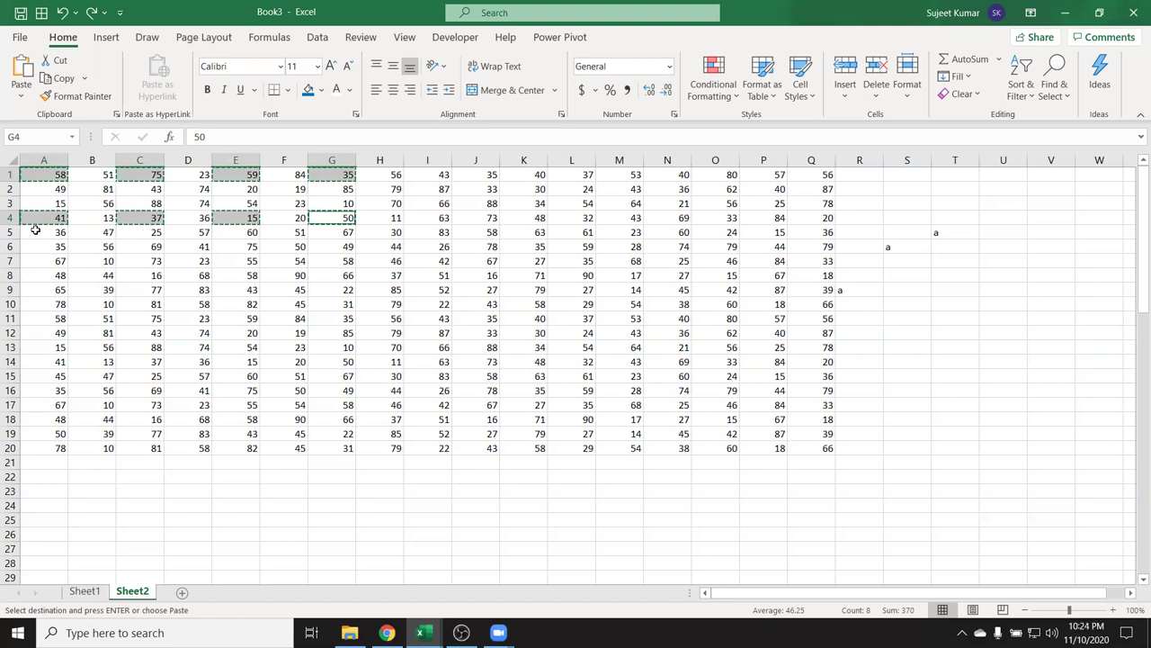
{"action": "key", "text": "Escape"}
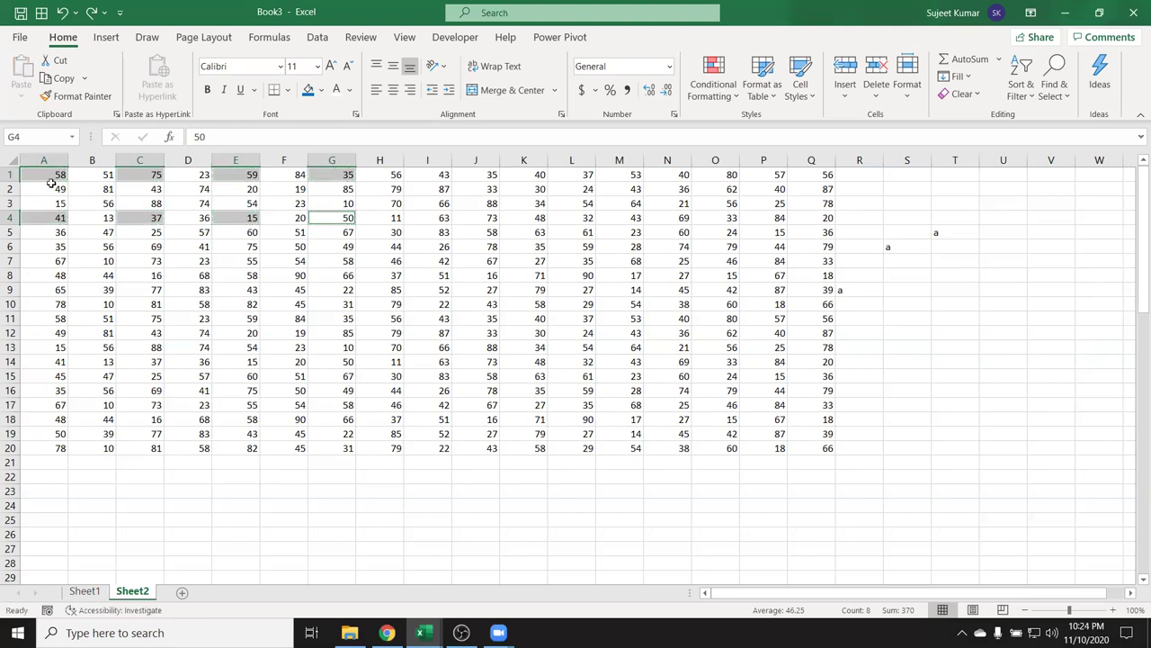
{"action": "left_click", "coordinate": [119, 317]}
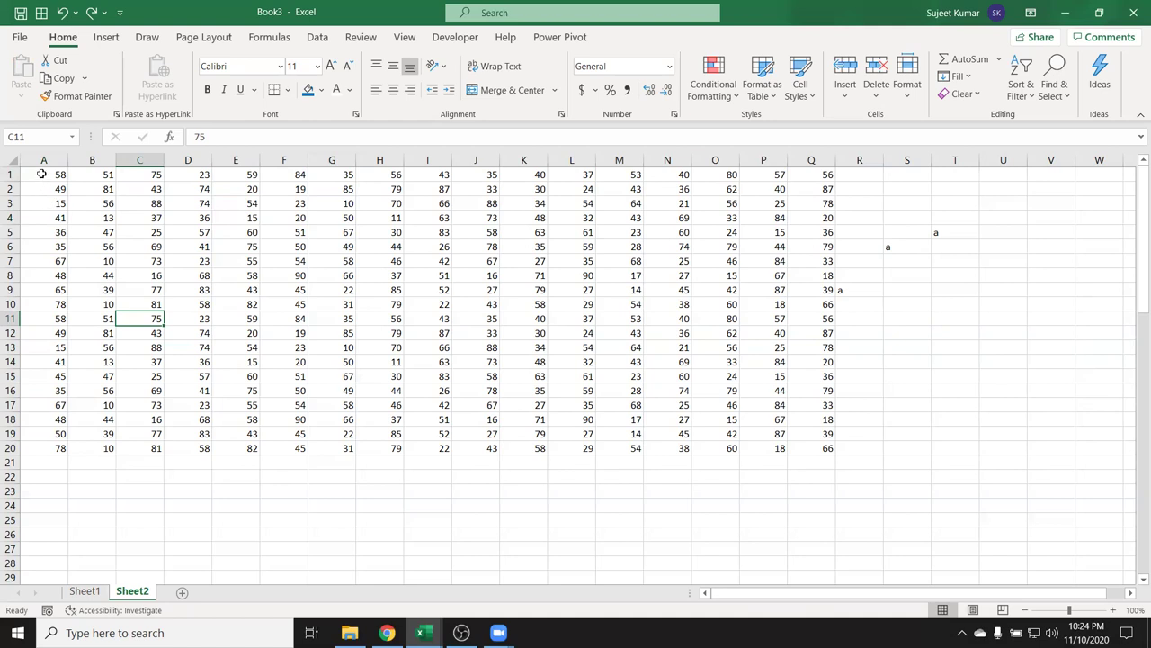
{"action": "left_click_drag", "start_coordinate": [41, 174], "coordinate": [148, 173]}
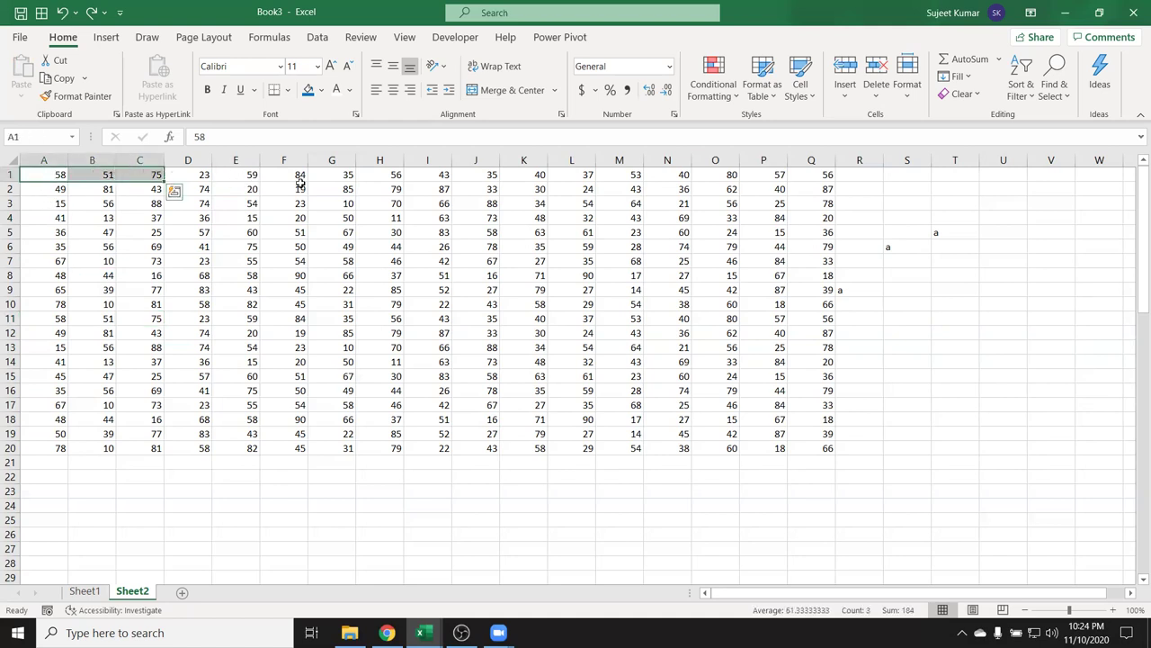
{"action": "left_click_drag", "start_coordinate": [332, 173], "coordinate": [414, 174]}
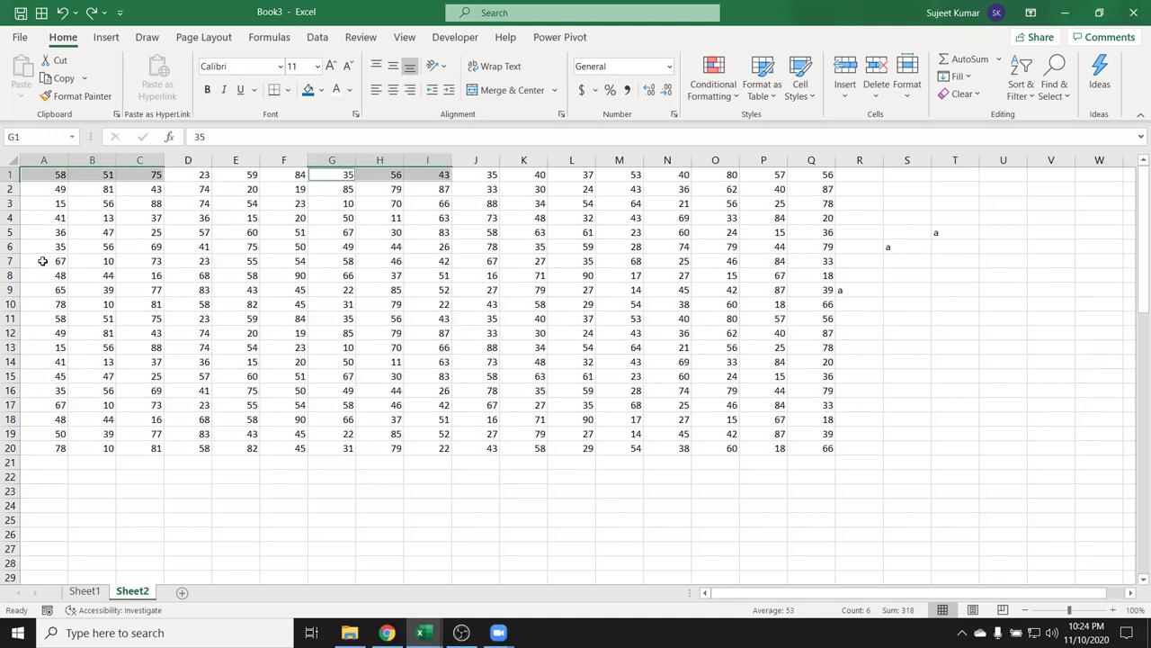
{"action": "left_click_drag", "start_coordinate": [42, 261], "coordinate": [151, 260]}
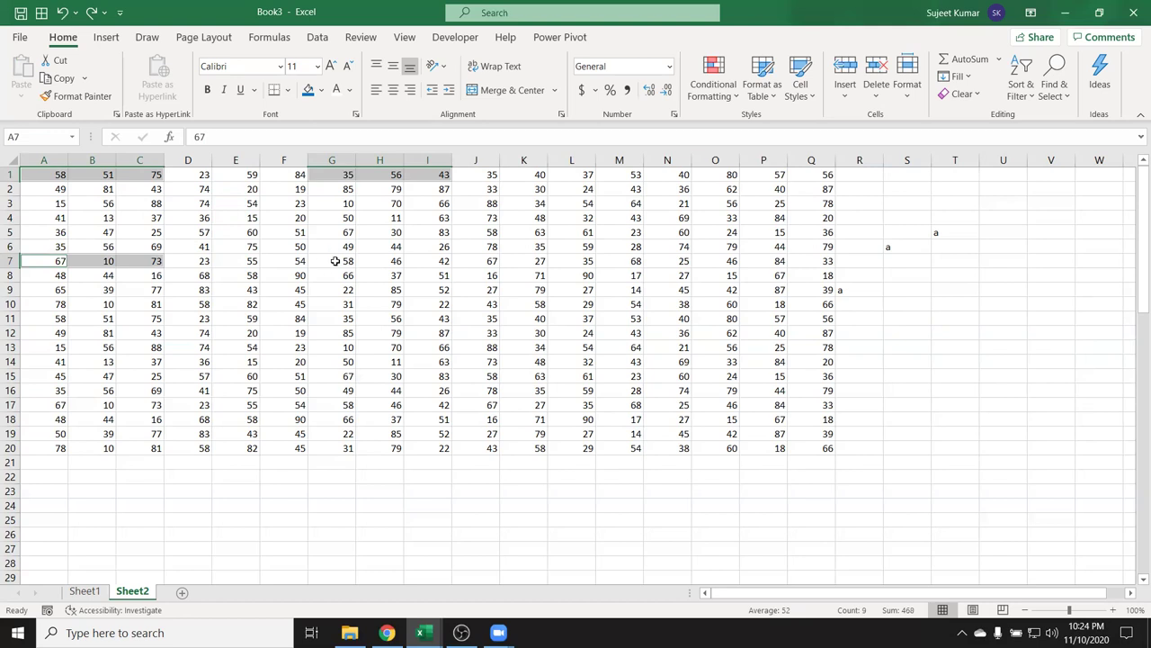
{"action": "left_click_drag", "start_coordinate": [334, 260], "coordinate": [413, 260]}
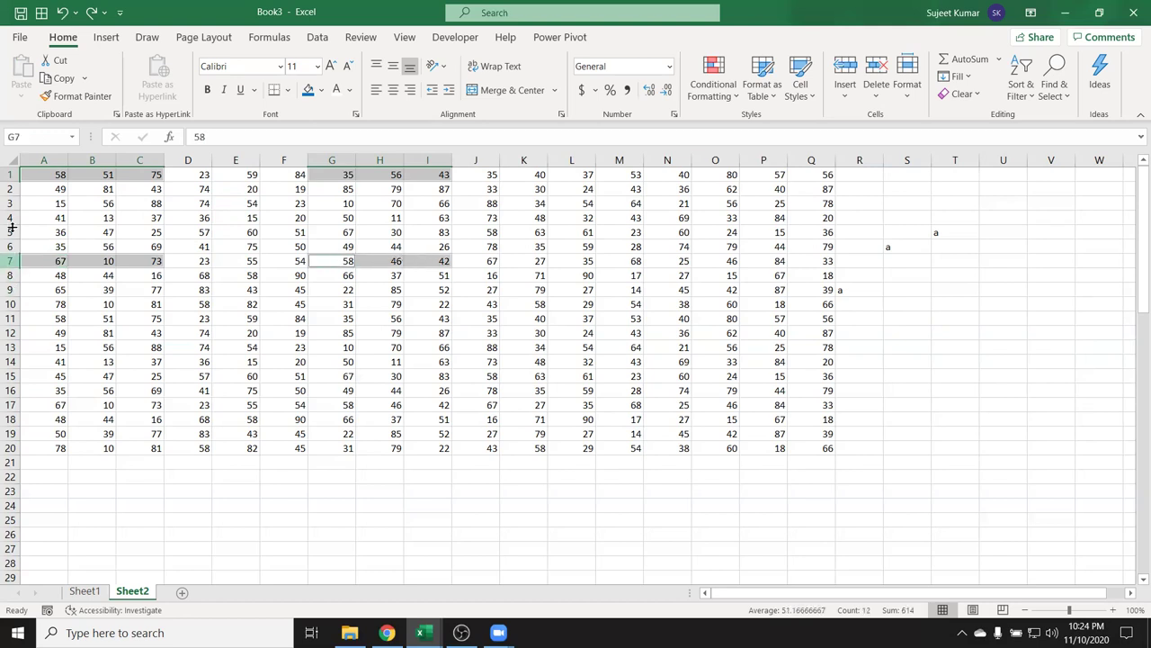
{"action": "key", "text": "ctrl+c"}
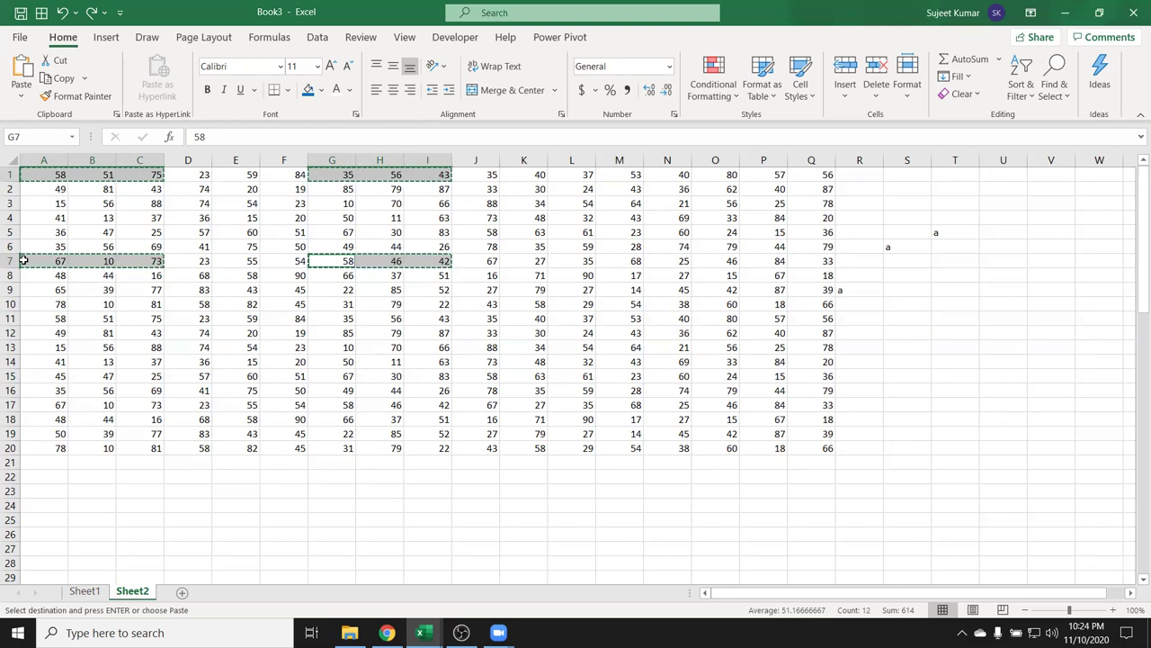
{"action": "key", "text": "Escape"}
{"action": "left_click", "coordinate": [138, 232]}
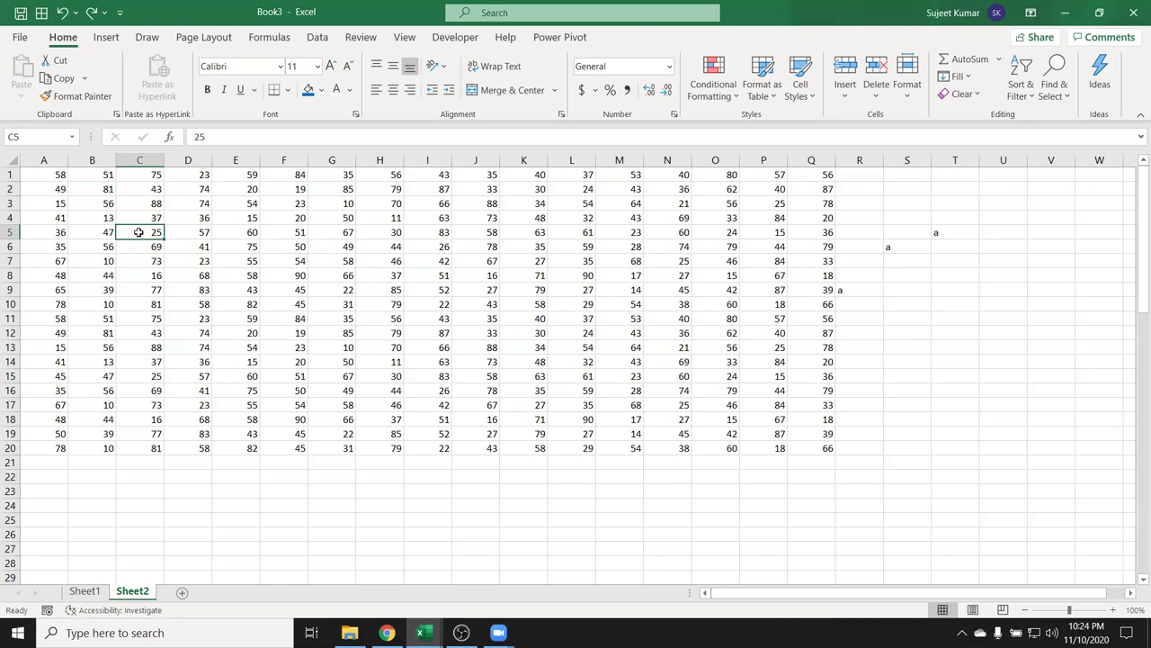
- Drag-select a broad area of Sheet2, then clear the selection
{"action": "mouse_move", "coordinate": [41, 173]}
{"action": "left_mouse_down"}
{"action": "mouse_move", "coordinate": [692, 572]}
{"action": "mouse_move", "coordinate": [884, 569]}
{"action": "left_mouse_up"}
{"action": "left_click_drag", "start_coordinate": [1133, 513], "coordinate": [1136, 225]}
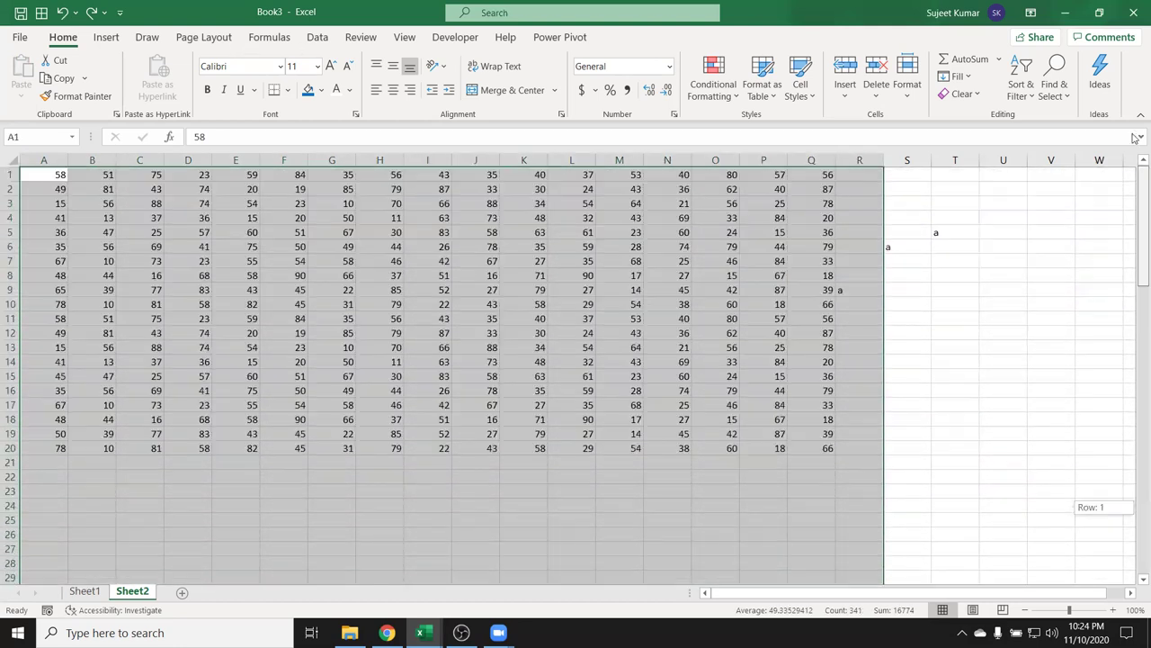
{"action": "left_click", "coordinate": [116, 218]}
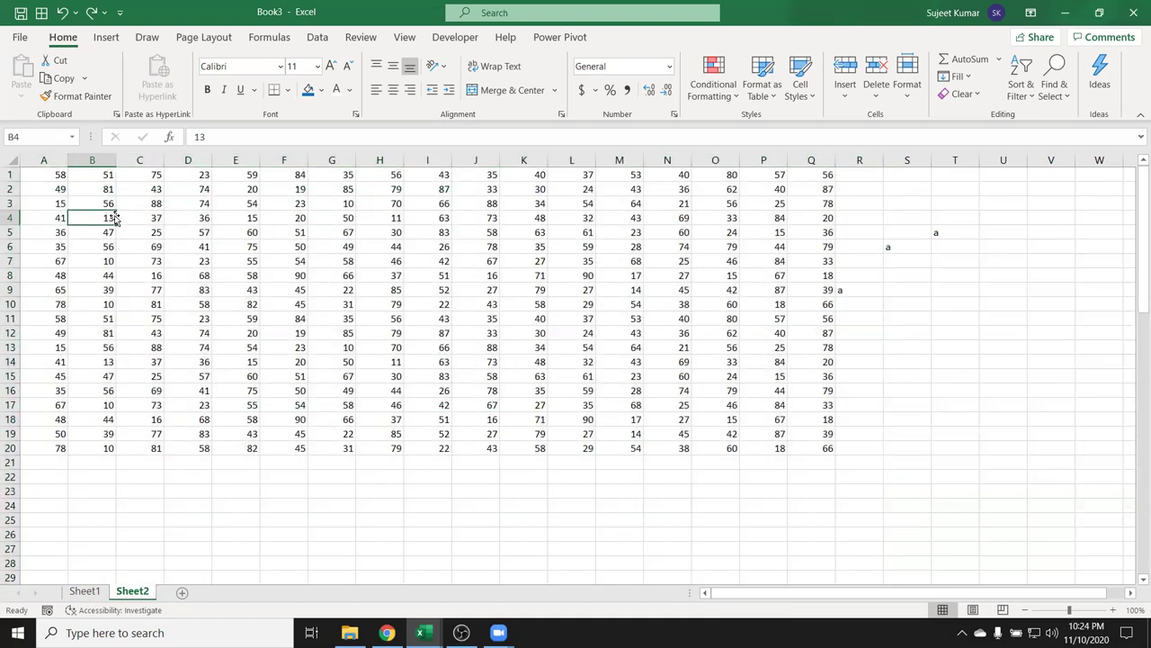
- Delete the stray 'a' entries in R1:T12 and drag-select the A1:Q20 number block
{"action": "left_click_drag", "start_coordinate": [859, 174], "coordinate": [953, 303]}
{"action": "key", "text": "Delete"}
{"action": "left_click", "coordinate": [97, 251]}
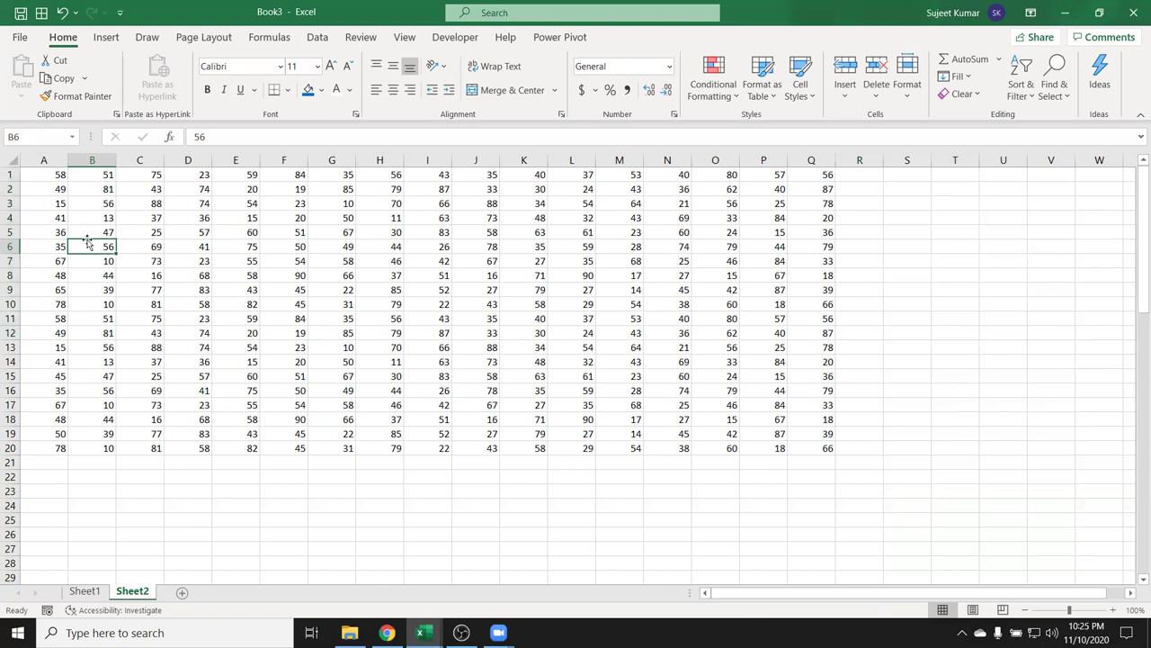
{"action": "left_click", "coordinate": [55, 170]}
{"action": "left_click_drag", "start_coordinate": [55, 171], "coordinate": [808, 454]}
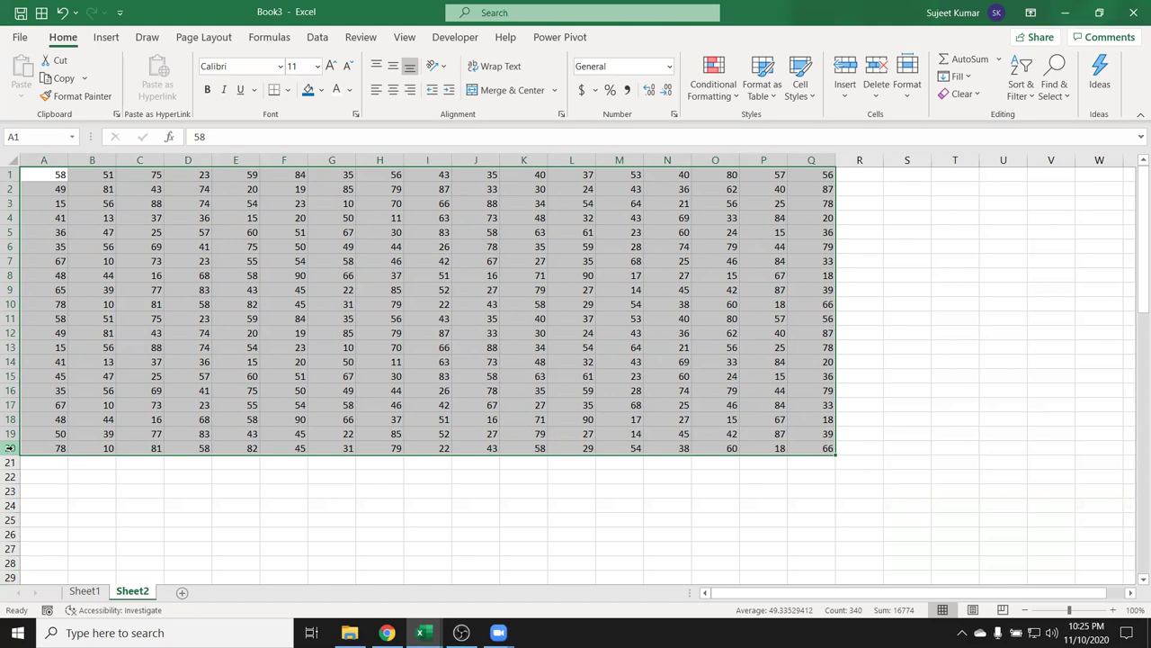
- Copy the A1:Q20 number block and paste it at A21
{"action": "left_click", "coordinate": [47, 171]}
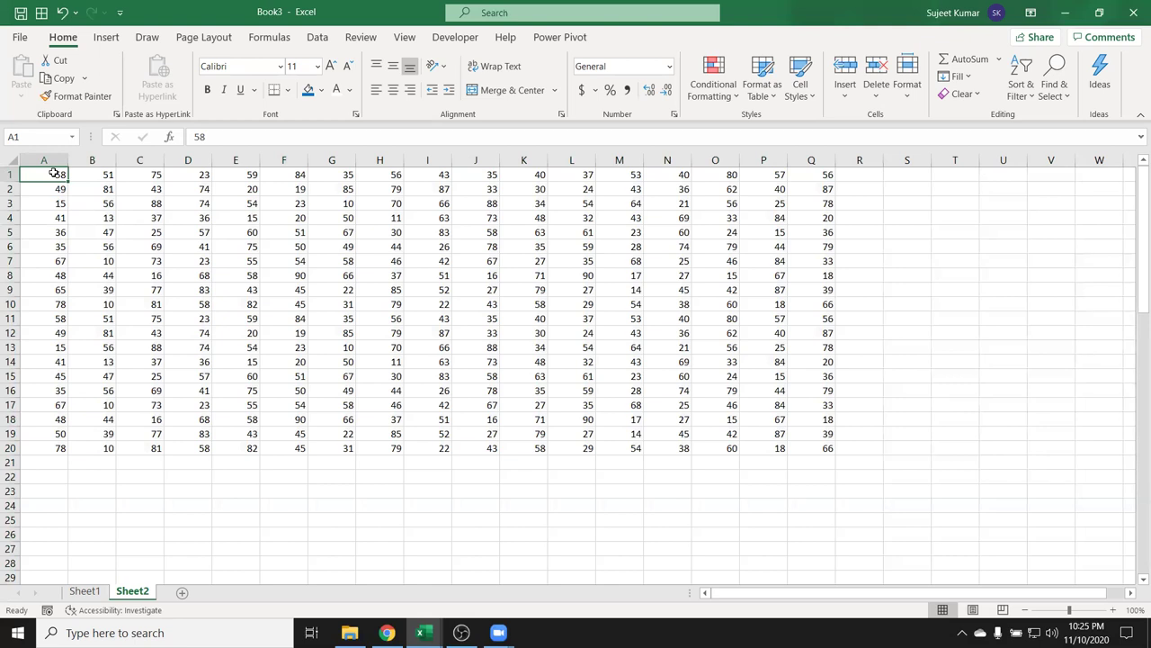
{"action": "left_click_drag", "start_coordinate": [54, 172], "coordinate": [814, 445]}
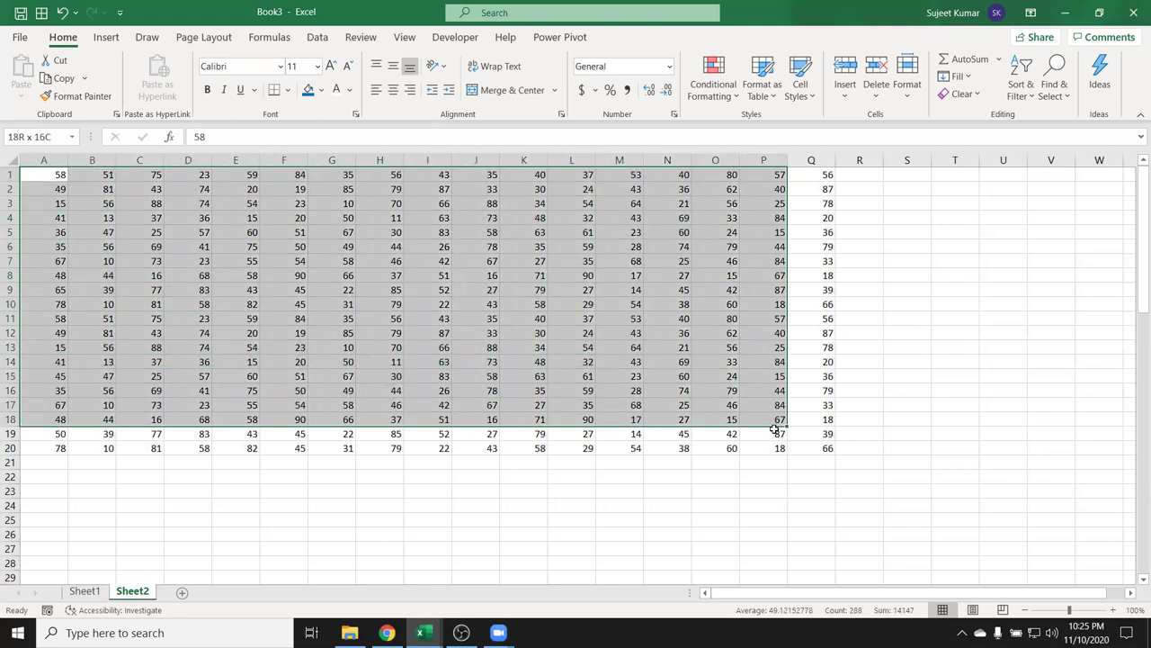
{"action": "key", "text": "ctrl+c"}
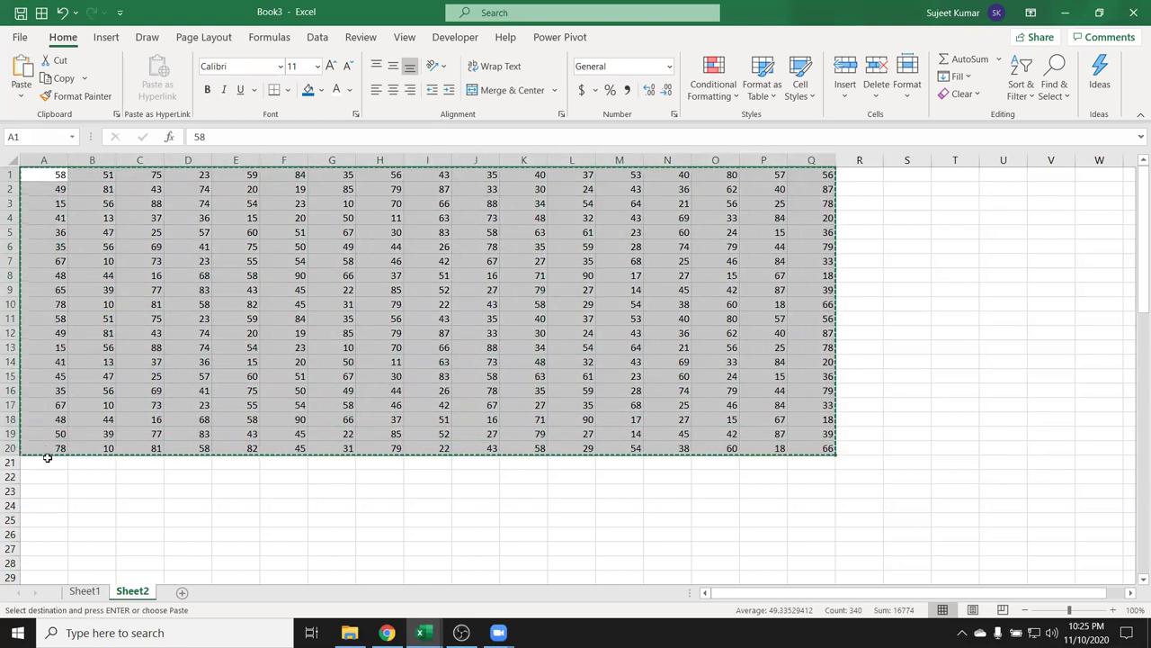
{"action": "left_click", "coordinate": [54, 462]}
{"action": "key", "text": "ctrl+v"}
- Paste further copies of the block at A41, A61, A81 and A101
{"action": "scroll", "coordinate": [58, 465], "scroll_direction": "down", "scroll_amount": 5}
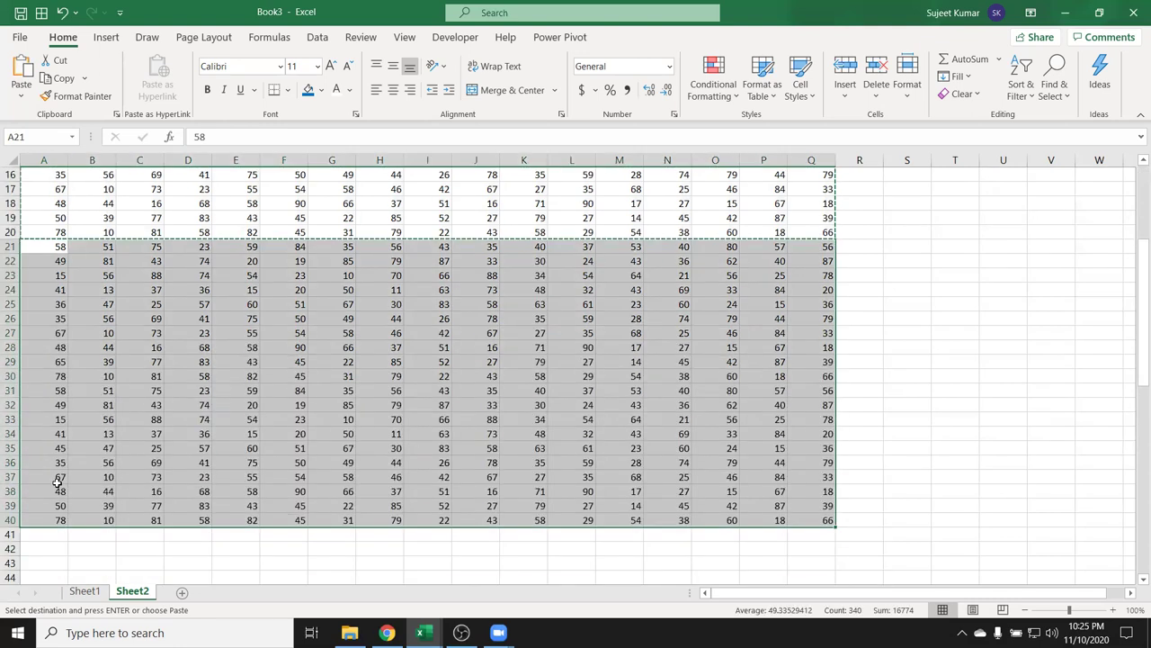
{"action": "left_click", "coordinate": [62, 535]}
{"action": "key", "text": "ctrl+v"}
{"action": "key", "text": "ctrl"}
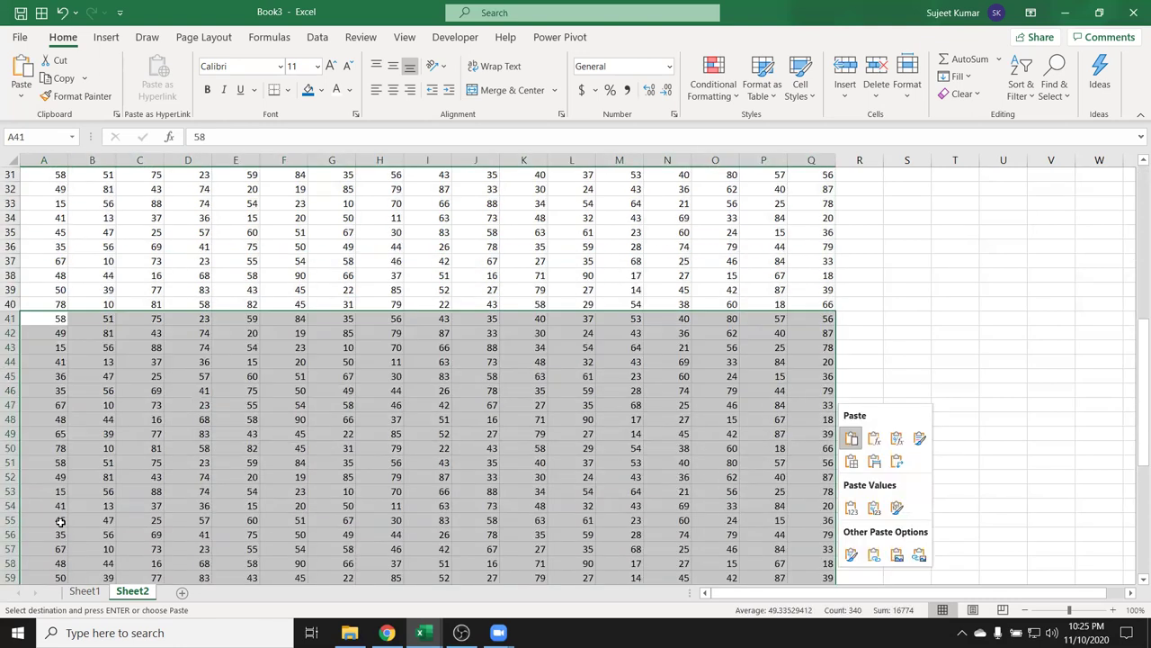
{"action": "scroll", "coordinate": [58, 520], "scroll_direction": "down", "scroll_amount": 8}
{"action": "left_click", "coordinate": [46, 433]}
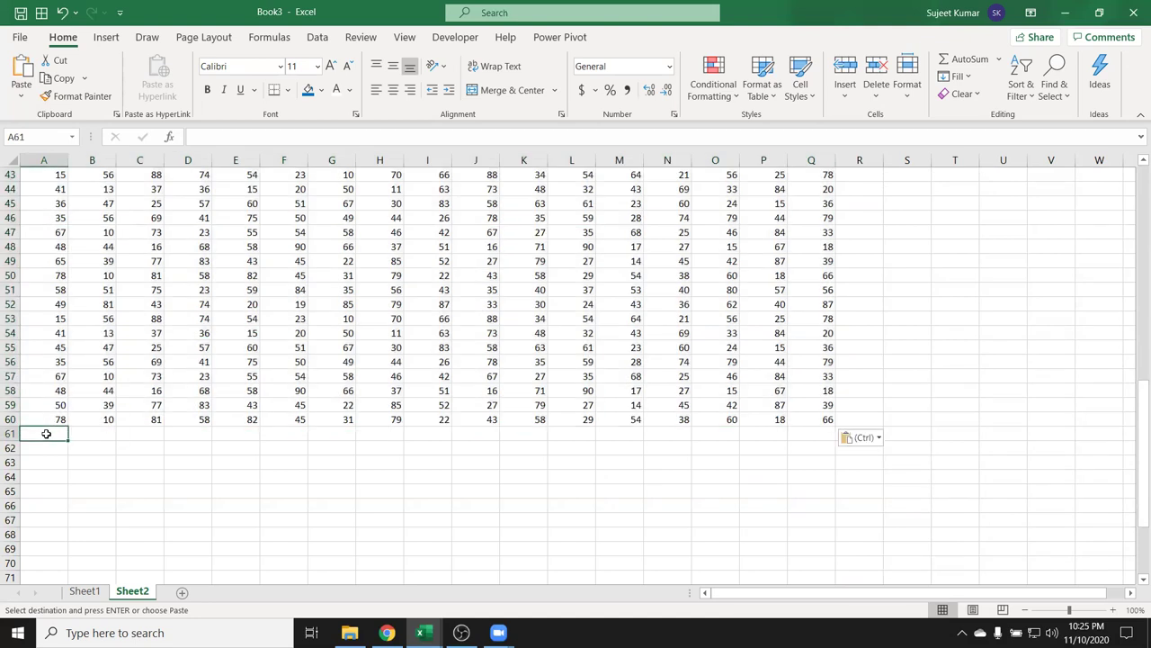
{"action": "key", "text": "ctrl+v"}
{"action": "scroll", "coordinate": [51, 437], "scroll_direction": "down", "scroll_amount": 7}
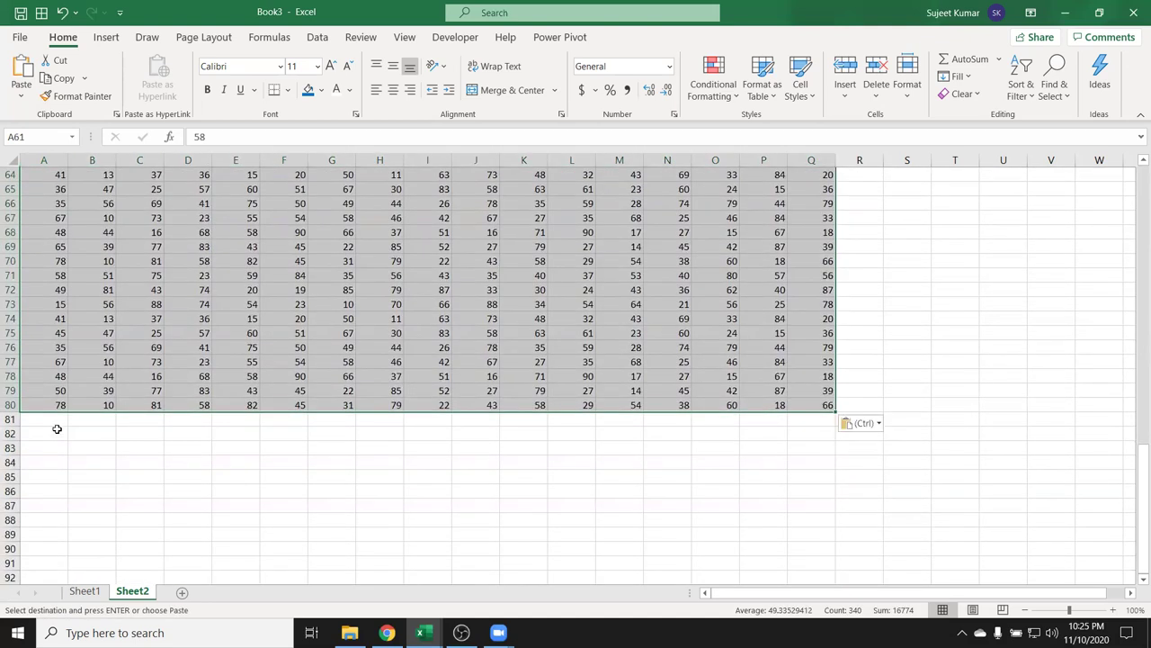
{"action": "left_click", "coordinate": [56, 422]}
{"action": "key", "text": "ctrl+v"}
{"action": "scroll", "coordinate": [56, 422], "scroll_direction": "down", "scroll_amount": 8}
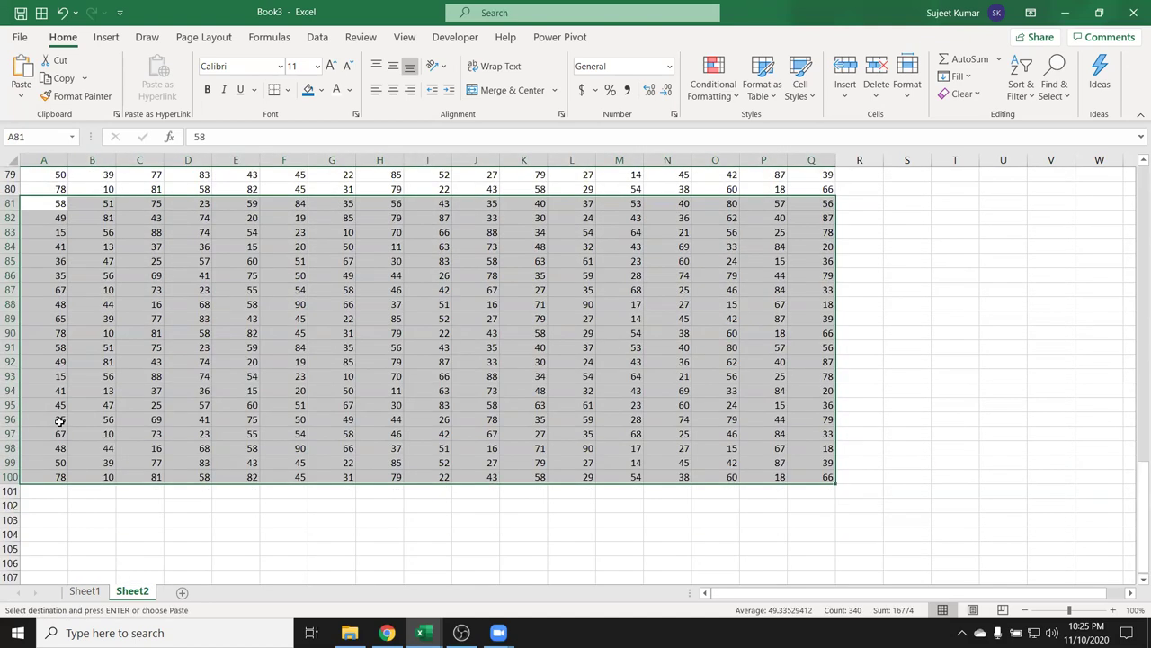
{"action": "left_click", "coordinate": [57, 361]}
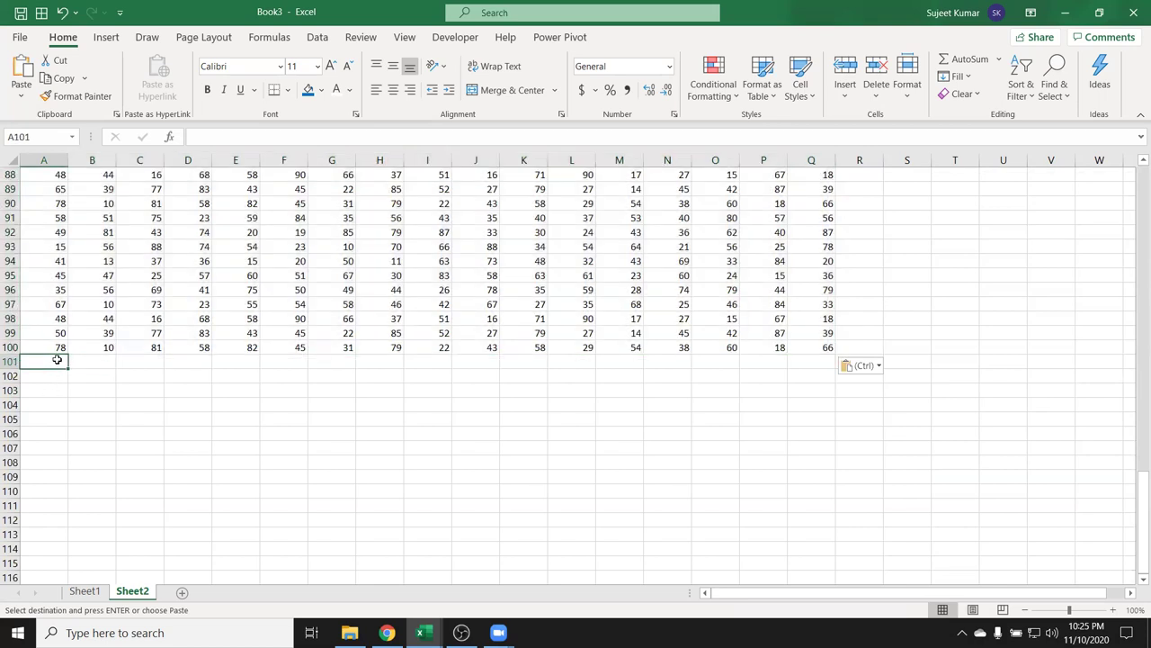
{"action": "key", "text": "ctrl+v"}
- Paste the last copies at A121, A141 and A161, filling rows through 180
{"action": "scroll", "coordinate": [56, 377], "scroll_direction": "down", "scroll_amount": 5}
{"action": "left_click", "coordinate": [64, 433]}
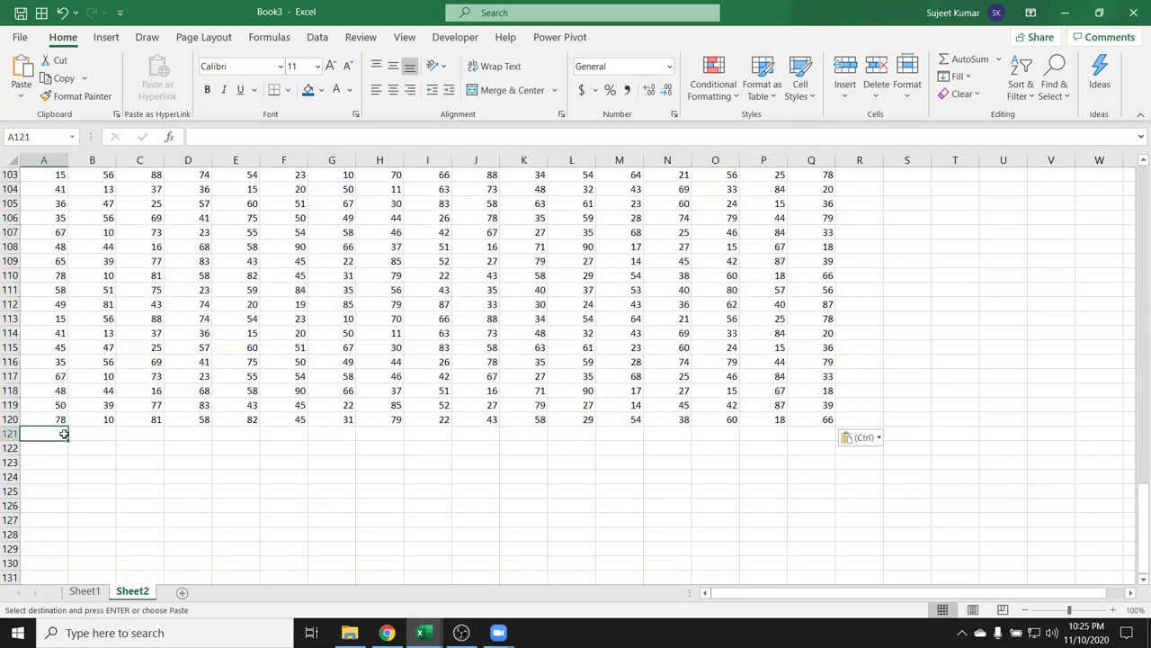
{"action": "key", "text": "ctrl+v"}
{"action": "scroll", "coordinate": [62, 427], "scroll_direction": "down", "scroll_amount": 7}
{"action": "scroll", "coordinate": [59, 360], "scroll_direction": "down", "scroll_amount": 3}
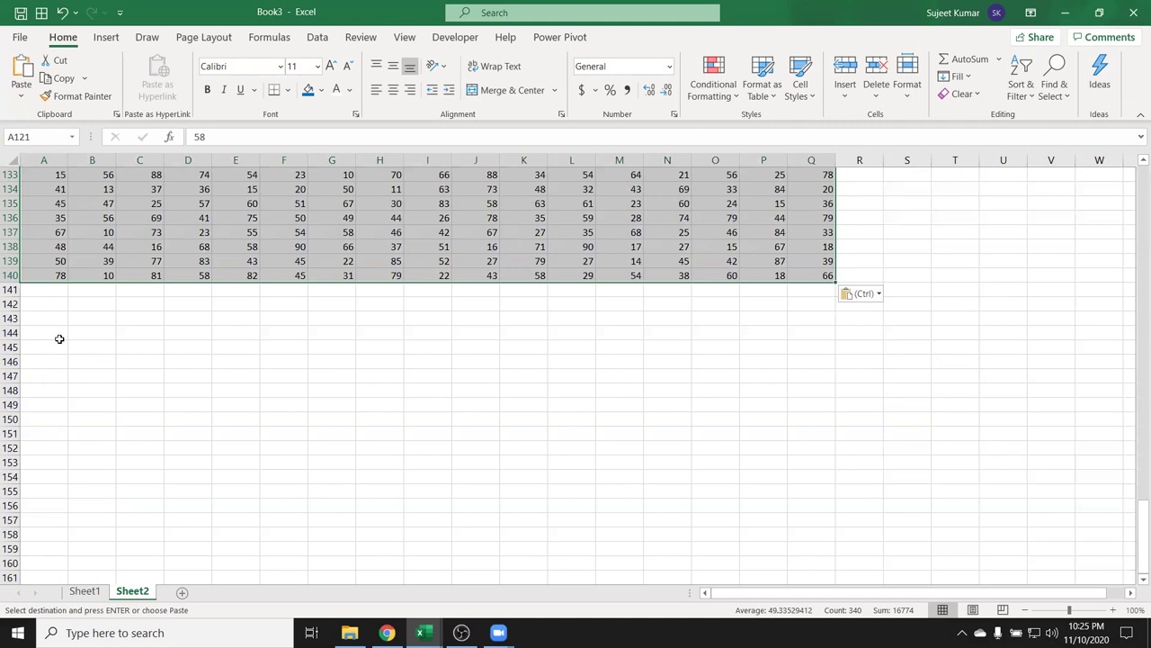
{"action": "left_click", "coordinate": [60, 289]}
{"action": "key", "text": "ctrl+v"}
{"action": "scroll", "coordinate": [68, 360], "scroll_direction": "down", "scroll_amount": 6}
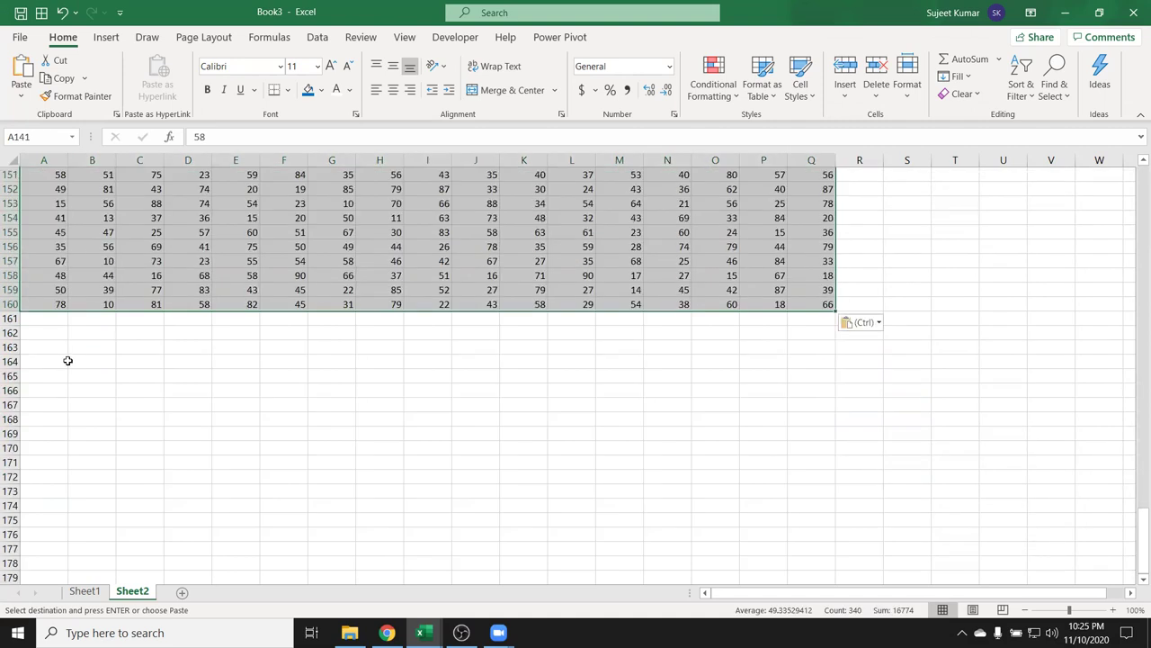
{"action": "left_click", "coordinate": [58, 318]}
{"action": "key", "text": "ctrl+v"}
{"action": "left_click_drag", "start_coordinate": [1132, 497], "coordinate": [1135, 160]}
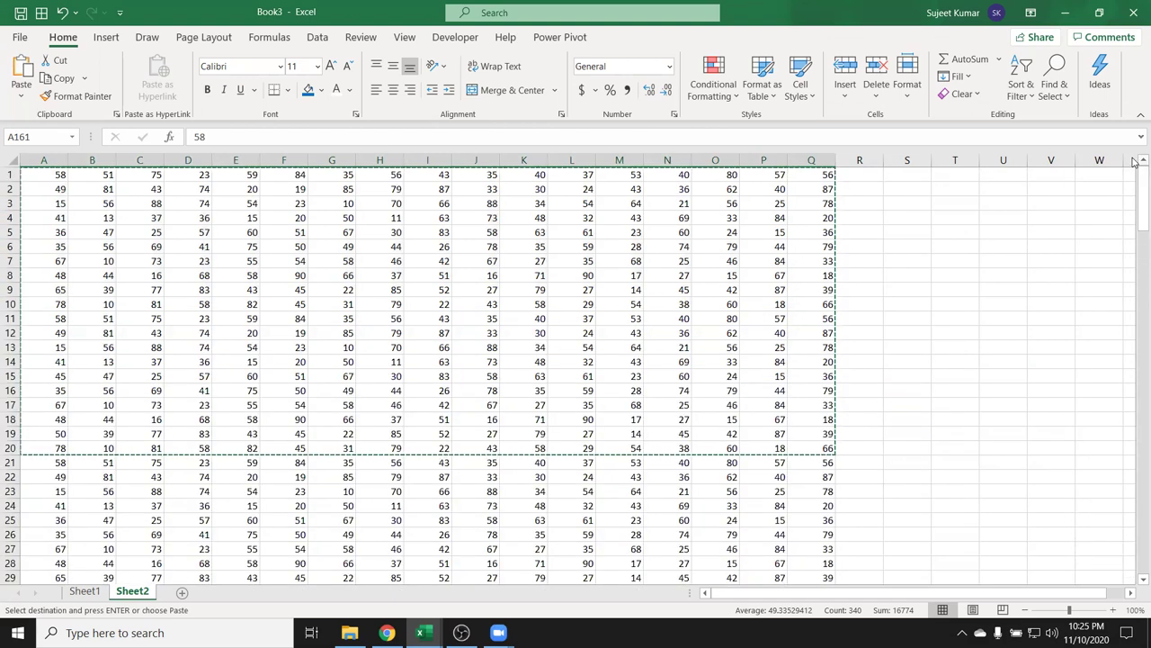
- Return to A1 and press Esc to cancel the pending copy marquee
{"action": "left_click", "coordinate": [180, 317]}
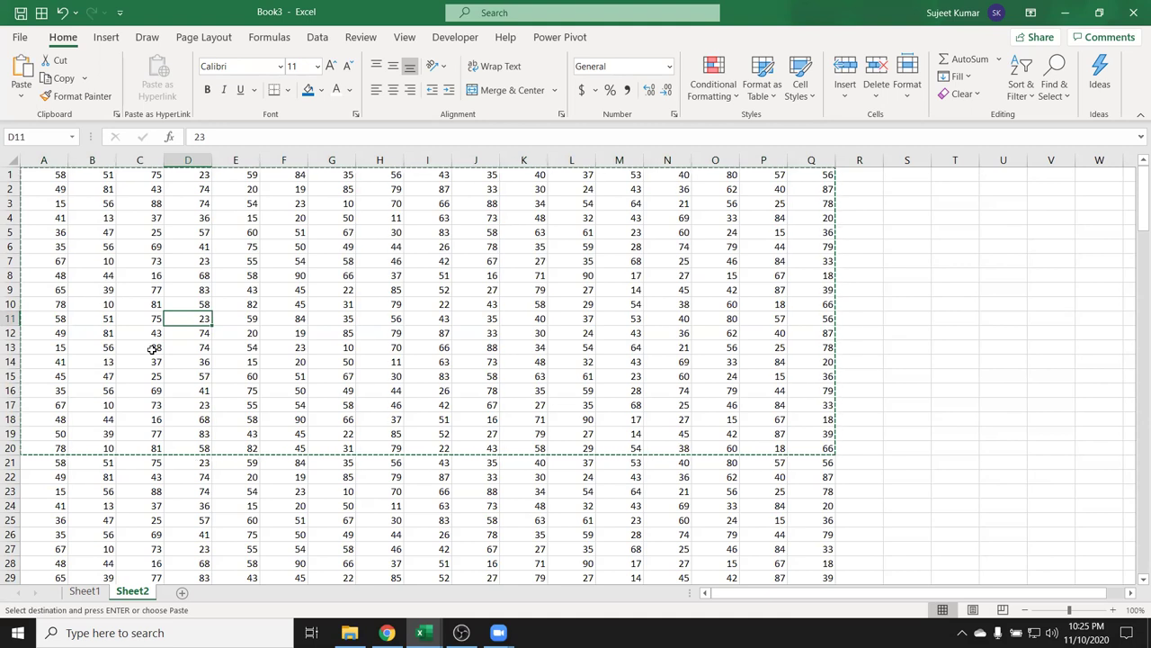
{"action": "left_click", "coordinate": [57, 178]}
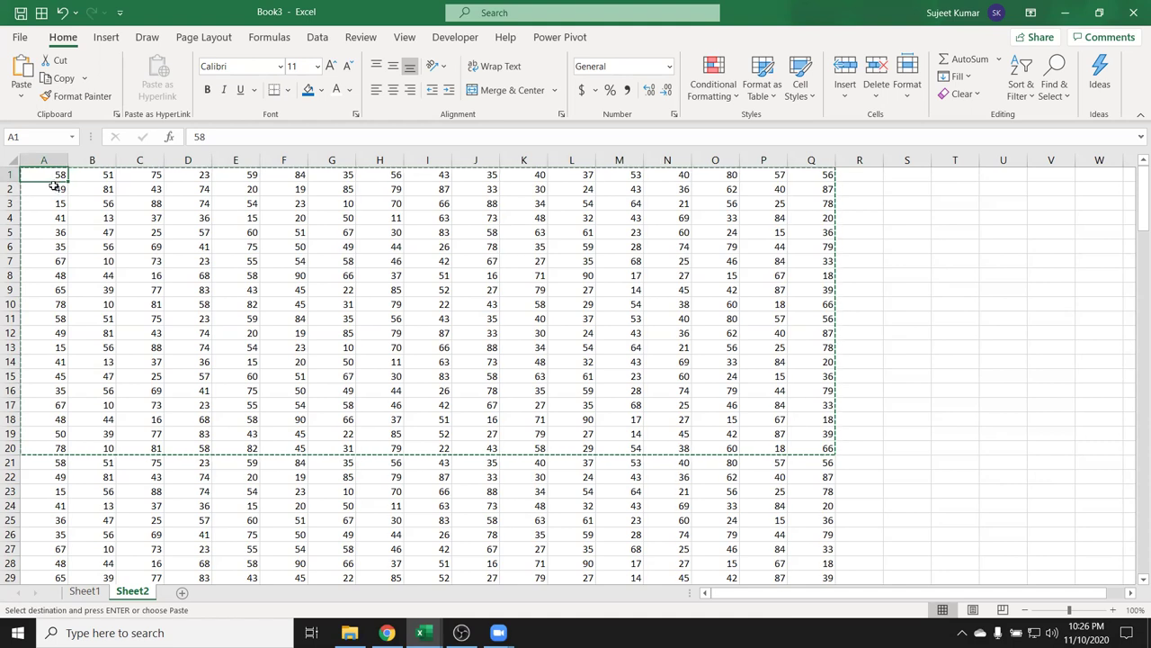
{"action": "key", "text": "Escape"}
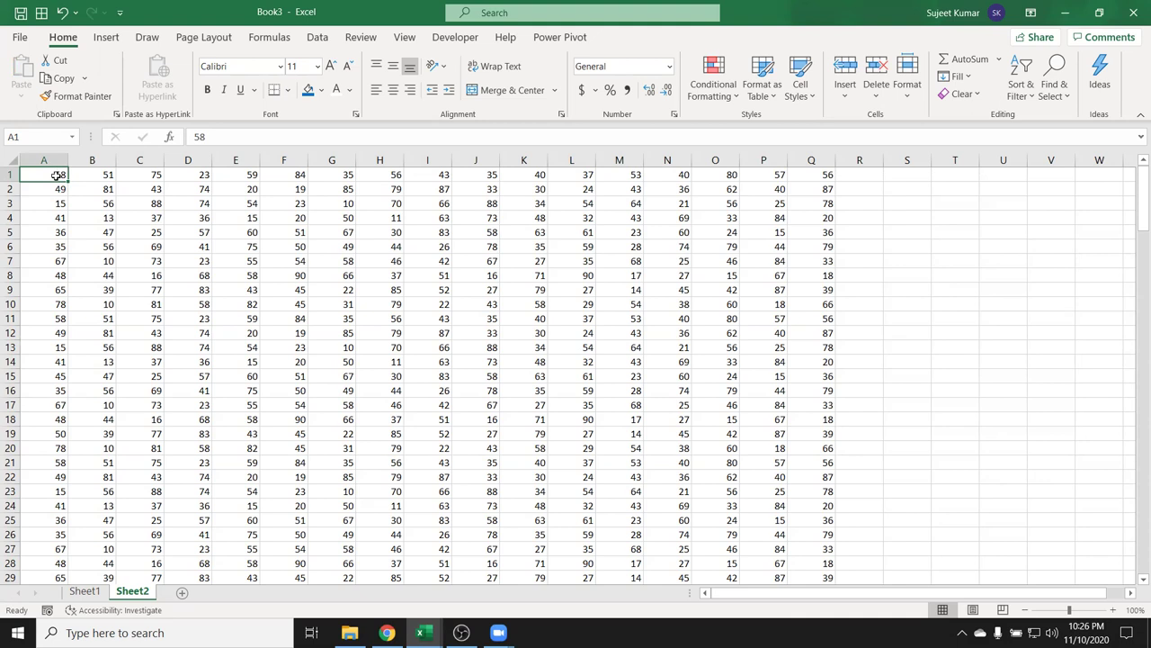
- Drag-select several trial ranges from A1 across the data, then drop back to a single cell
{"action": "mouse_move", "coordinate": [55, 175]}
{"action": "left_mouse_down"}
{"action": "mouse_move", "coordinate": [789, 584]}
{"action": "mouse_move", "coordinate": [834, 580]}
{"action": "left_mouse_up"}
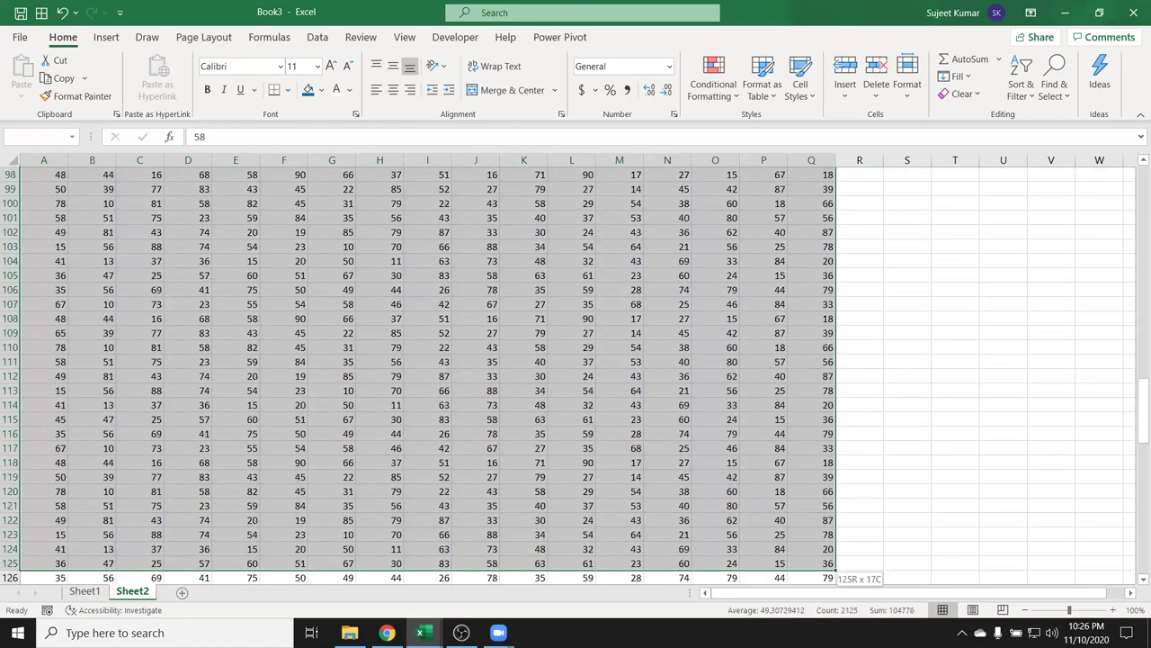
{"action": "left_click_drag", "start_coordinate": [835, 580], "coordinate": [834, 580]}
{"action": "left_click_drag", "start_coordinate": [1133, 555], "coordinate": [1134, 427]}
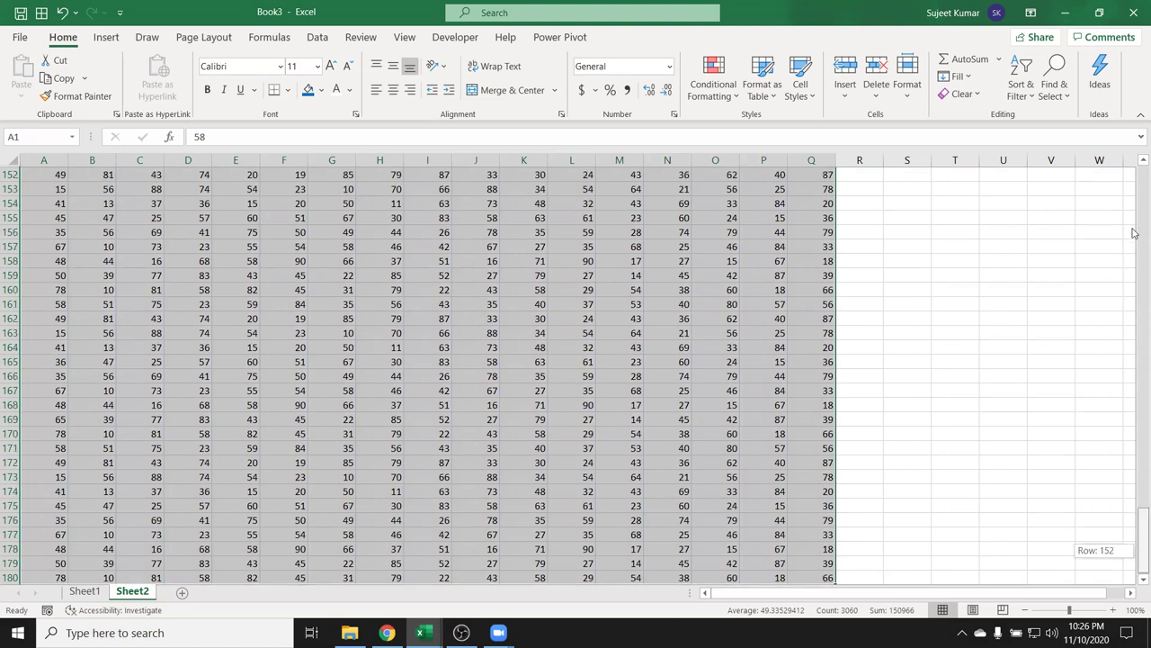
{"action": "left_click_drag", "start_coordinate": [1134, 233], "coordinate": [1135, 198]}
{"action": "left_click", "coordinate": [445, 232]}
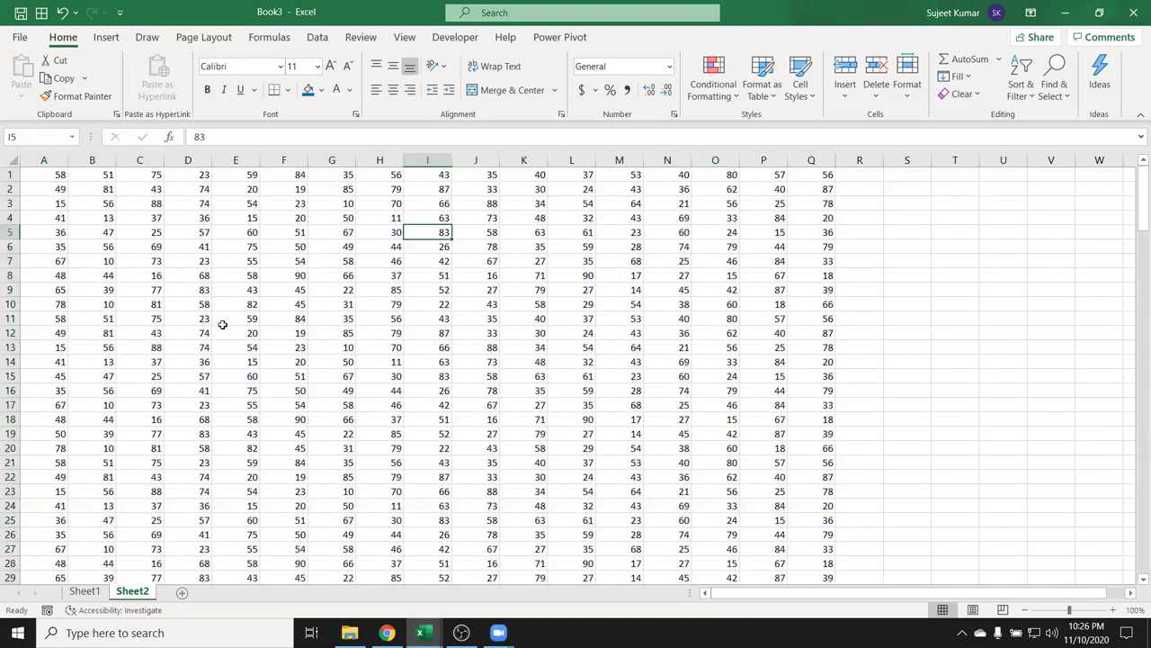
{"action": "mouse_move", "coordinate": [55, 173]}
{"action": "left_mouse_down"}
{"action": "mouse_move", "coordinate": [789, 547]}
{"action": "mouse_move", "coordinate": [792, 620]}
{"action": "mouse_move", "coordinate": [785, 465]}
{"action": "mouse_move", "coordinate": [841, 502]}
{"action": "mouse_move", "coordinate": [863, 100]}
{"action": "mouse_move", "coordinate": [810, 162]}
{"action": "mouse_move", "coordinate": [799, 118]}
{"action": "left_mouse_up"}
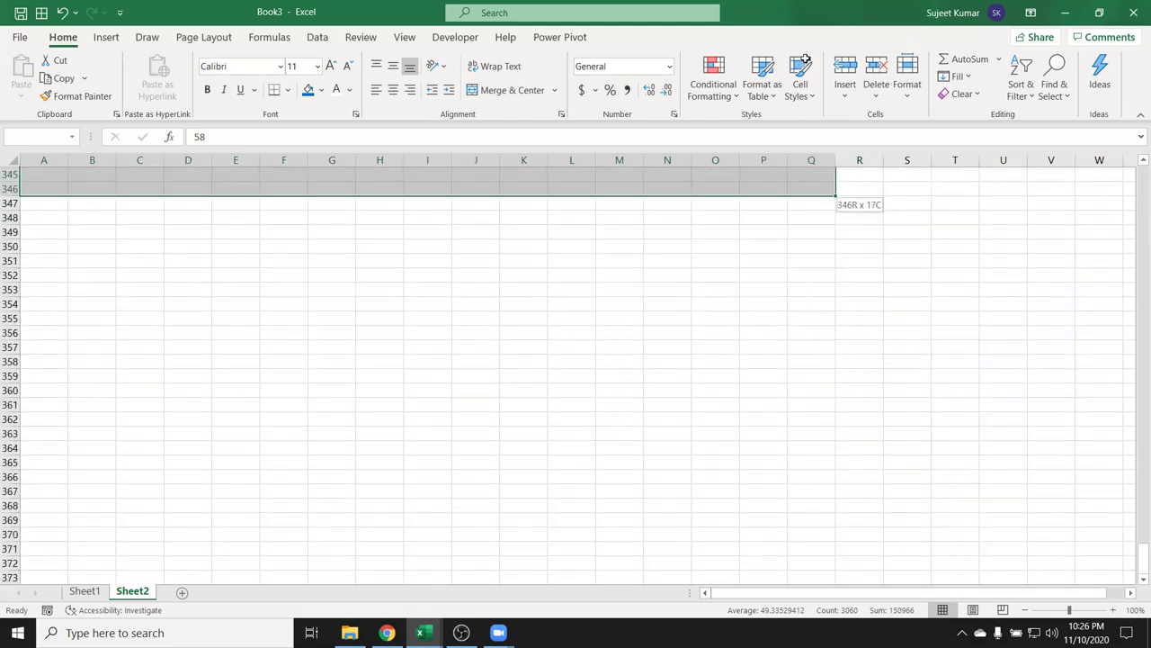
{"action": "left_click_drag", "start_coordinate": [800, 70], "coordinate": [861, 186]}
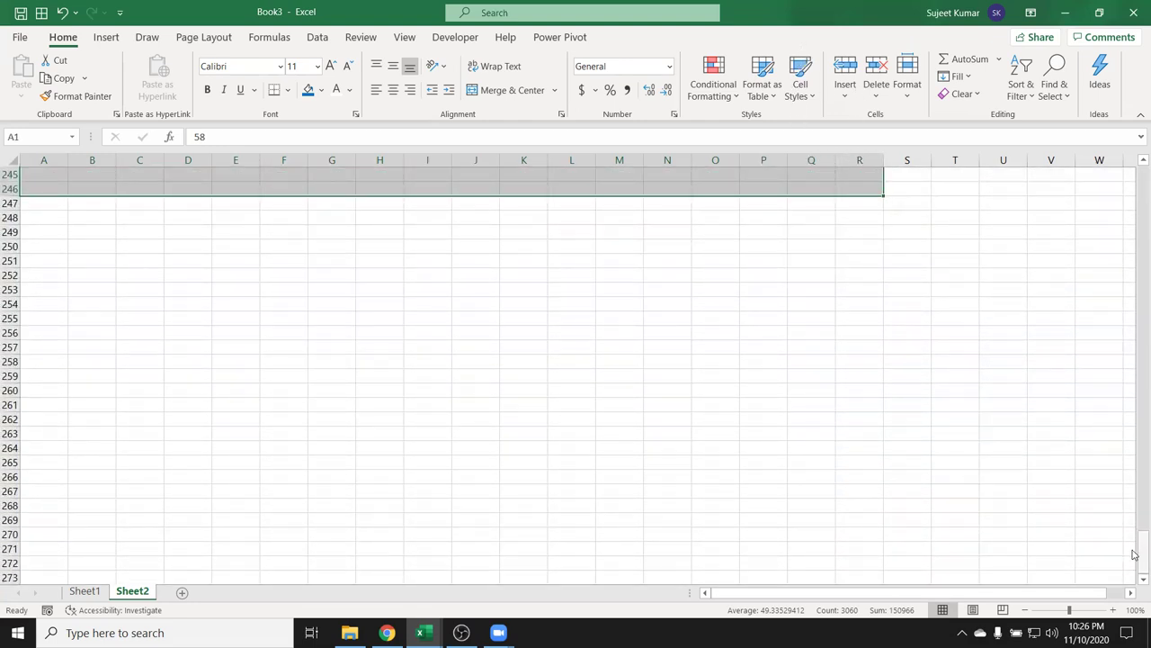
{"action": "left_click", "coordinate": [1134, 467]}
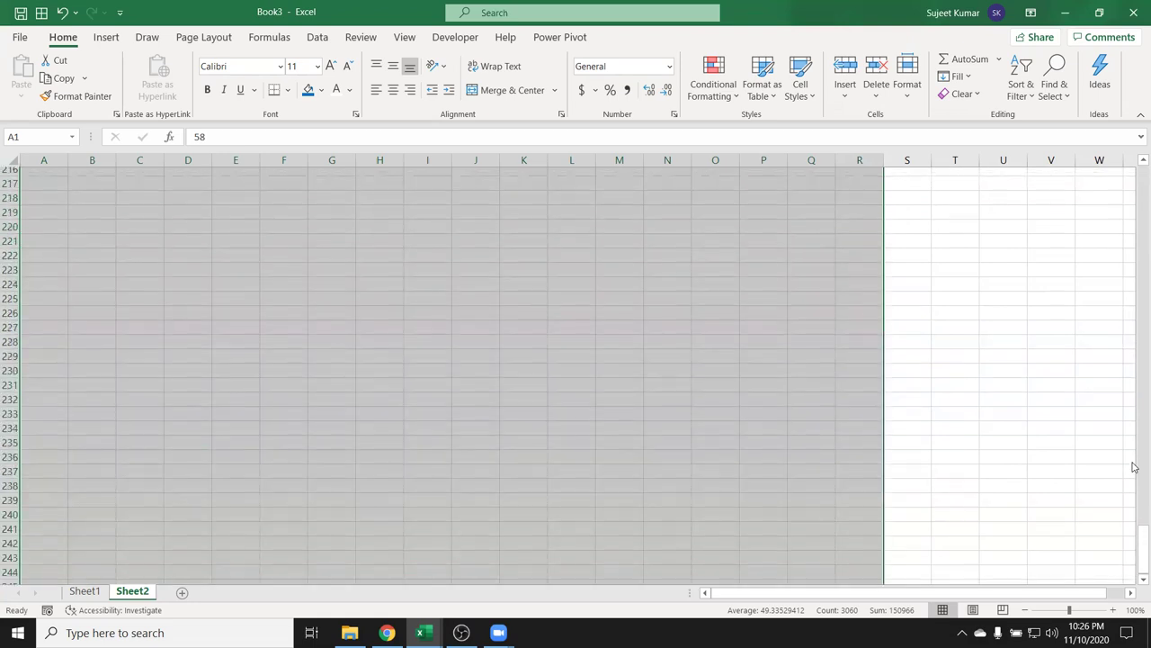
{"action": "left_click", "coordinate": [615, 315]}
- Select the full A1:Q180 block with Ctrl+Home and Ctrl+Shift+End
{"action": "key", "text": "ctrl+Home"}
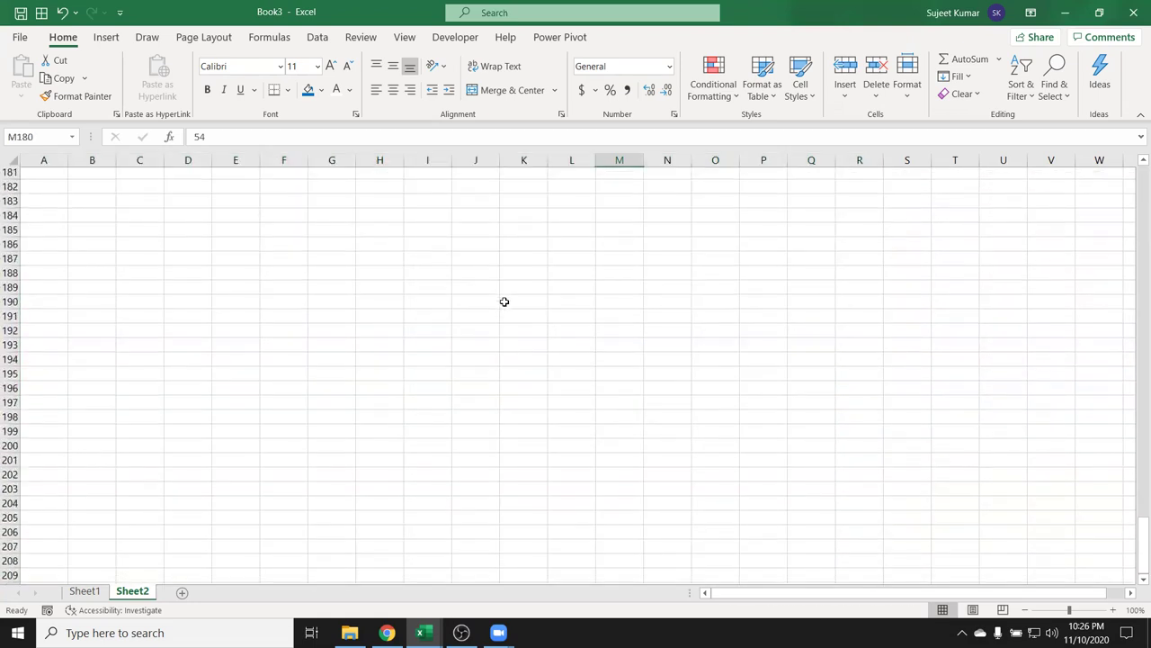
{"action": "key", "text": "ctrl+shift+End"}
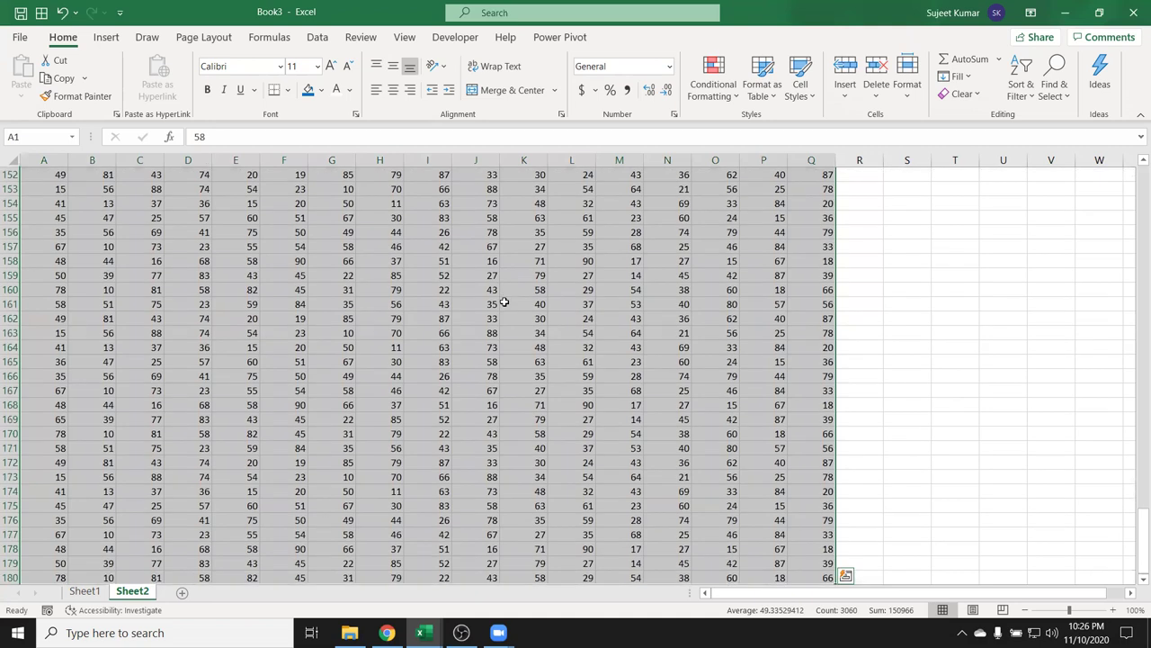
{"action": "key", "text": "ctrl+Home"}
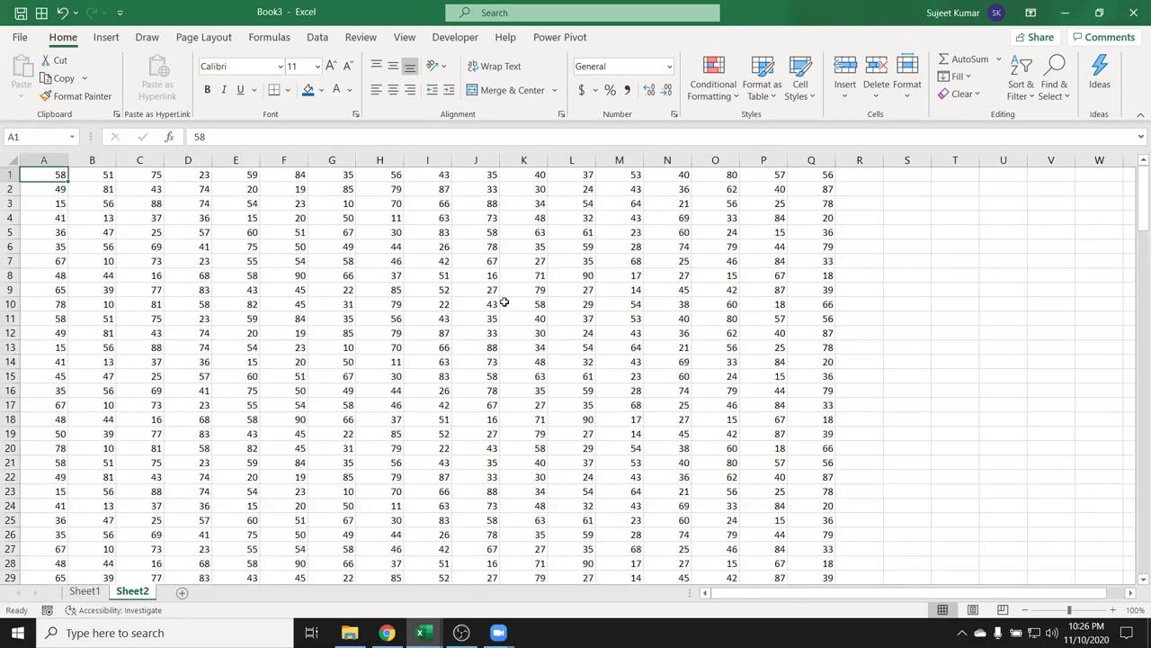
{"action": "key", "text": "ctrl+shift+End"}
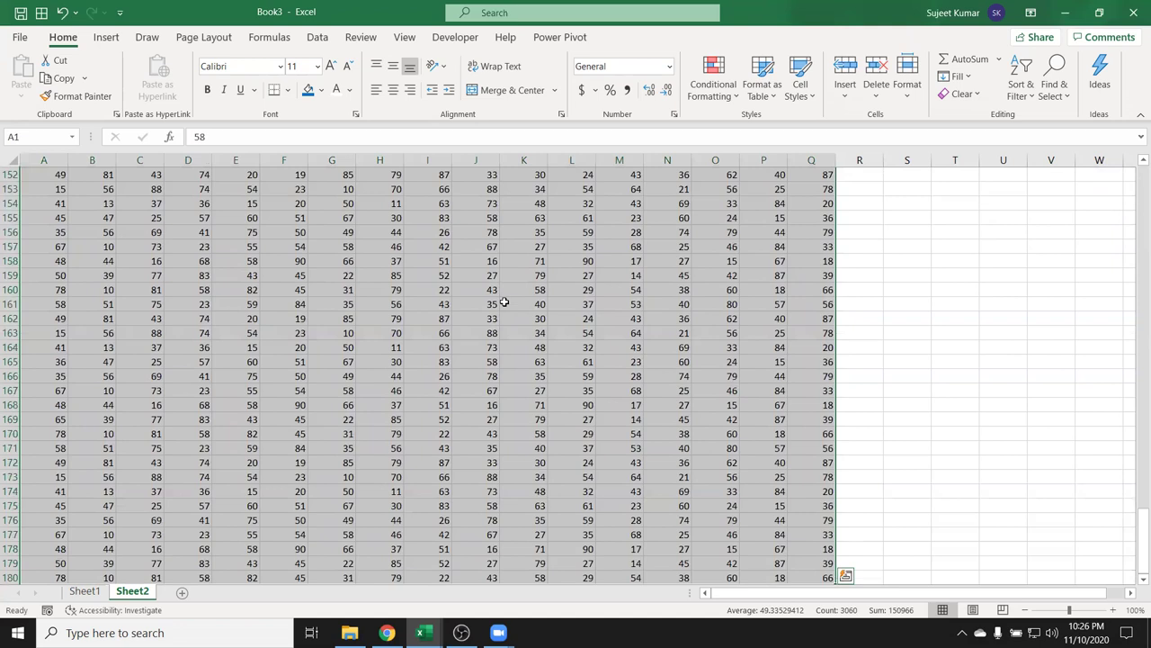
{"action": "key", "text": "ctrl+Home"}
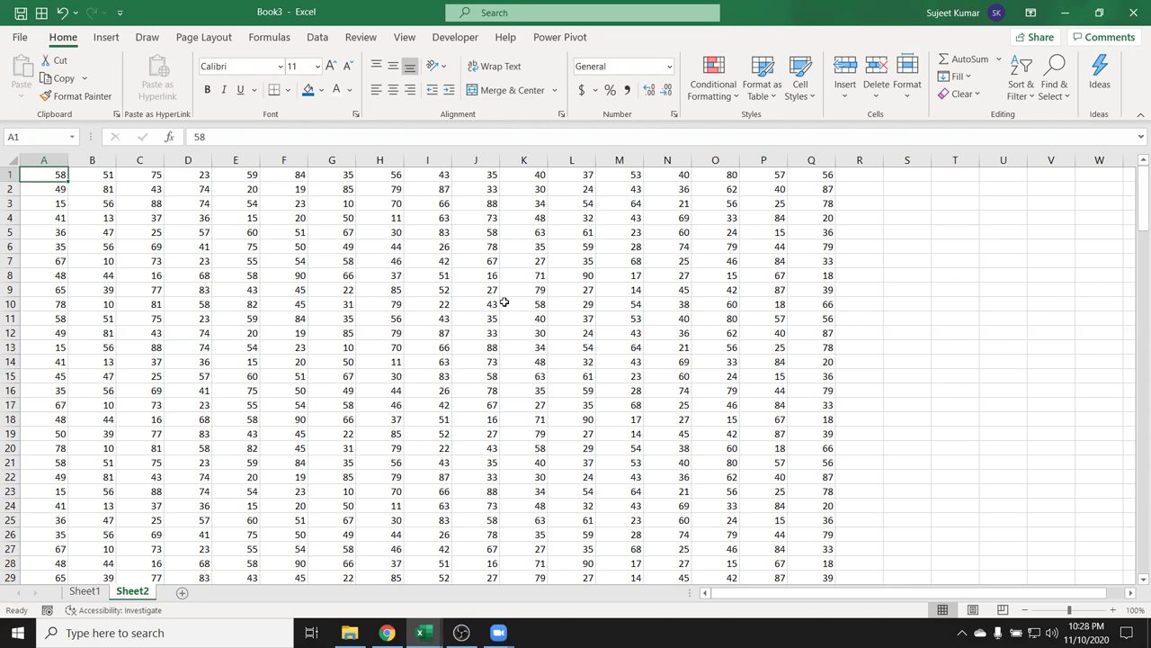
- Insert a blank row at row 19 of Sheet2
{"action": "scroll", "coordinate": [499, 310], "scroll_direction": "down", "scroll_amount": 5}
{"action": "scroll", "coordinate": [441, 348], "scroll_direction": "up", "scroll_amount": 4}
{"action": "scroll", "coordinate": [440, 348], "scroll_direction": "up", "scroll_amount": 2}
{"action": "left_click", "coordinate": [55, 388]}
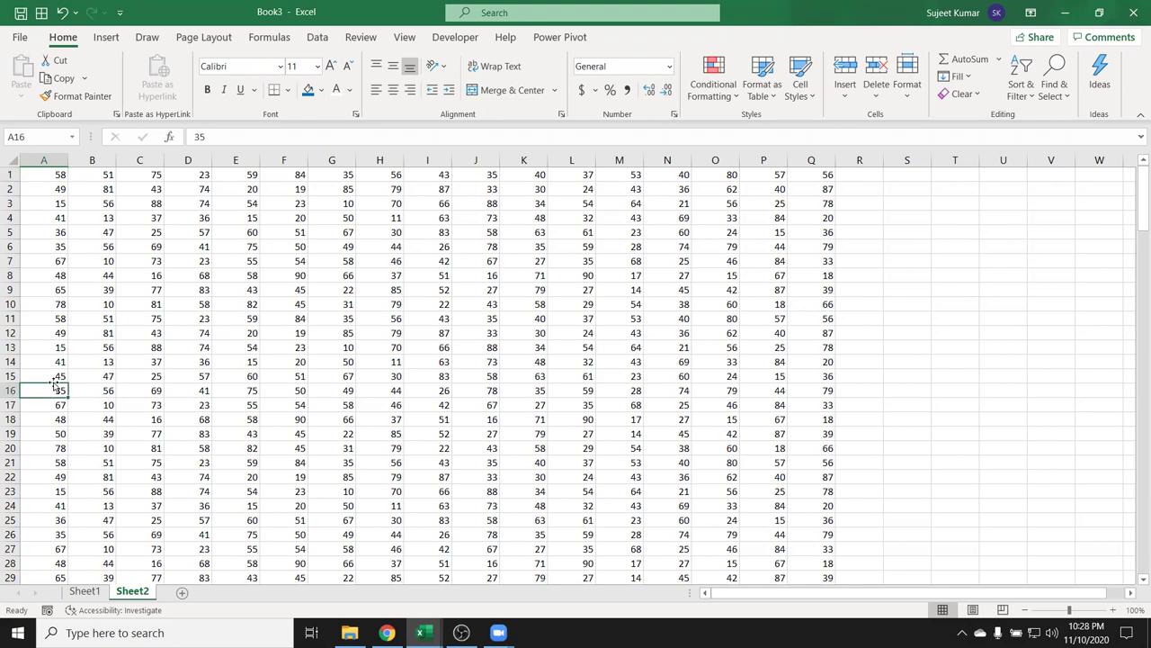
{"action": "left_click", "coordinate": [9, 433]}
{"action": "key", "text": "ctrl+shift+plus"}
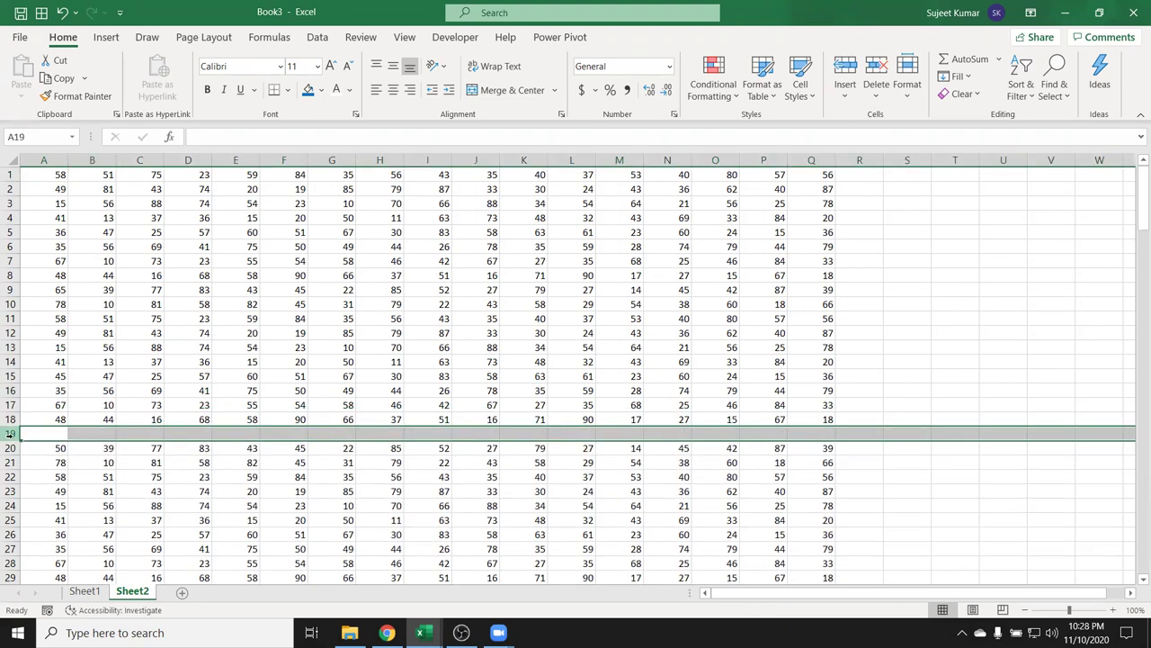
- Insert another blank row at row 49
{"action": "left_click", "coordinate": [43, 245]}
{"action": "scroll", "coordinate": [22, 437], "scroll_direction": "down", "scroll_amount": 6}
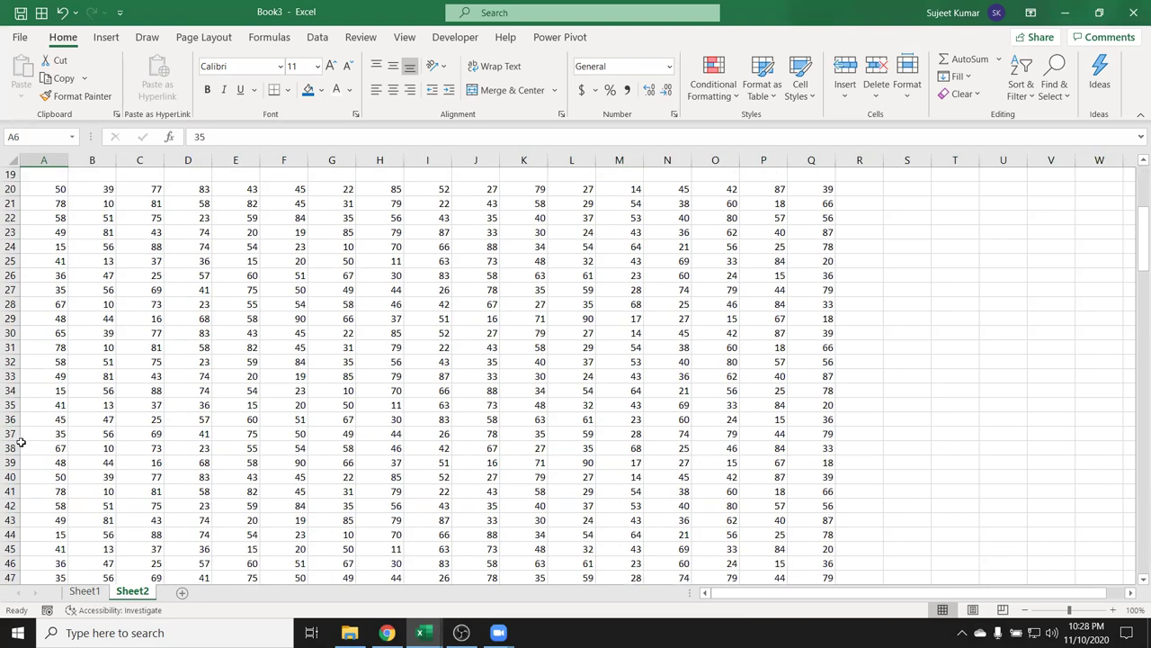
{"action": "scroll", "coordinate": [12, 459], "scroll_direction": "down", "scroll_amount": 3}
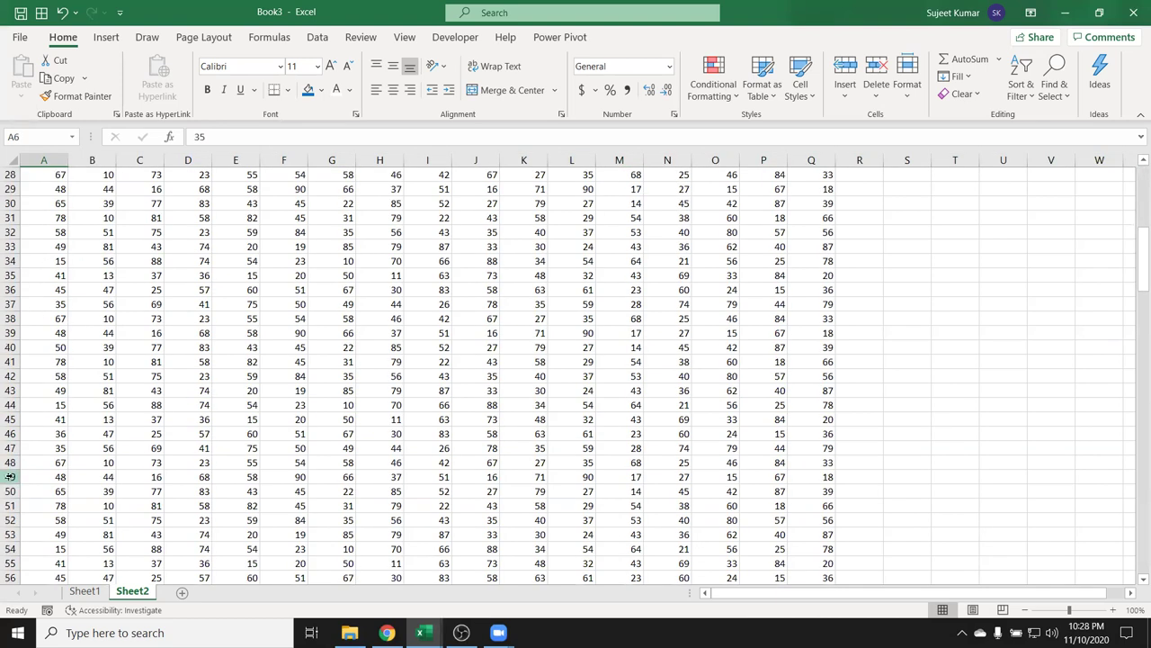
{"action": "left_click", "coordinate": [9, 477]}
{"action": "key", "text": "ctrl+shift+plus"}
- Select the top number block A1:Q18 with Ctrl+A
{"action": "scroll", "coordinate": [11, 414], "scroll_direction": "up", "scroll_amount": 5}
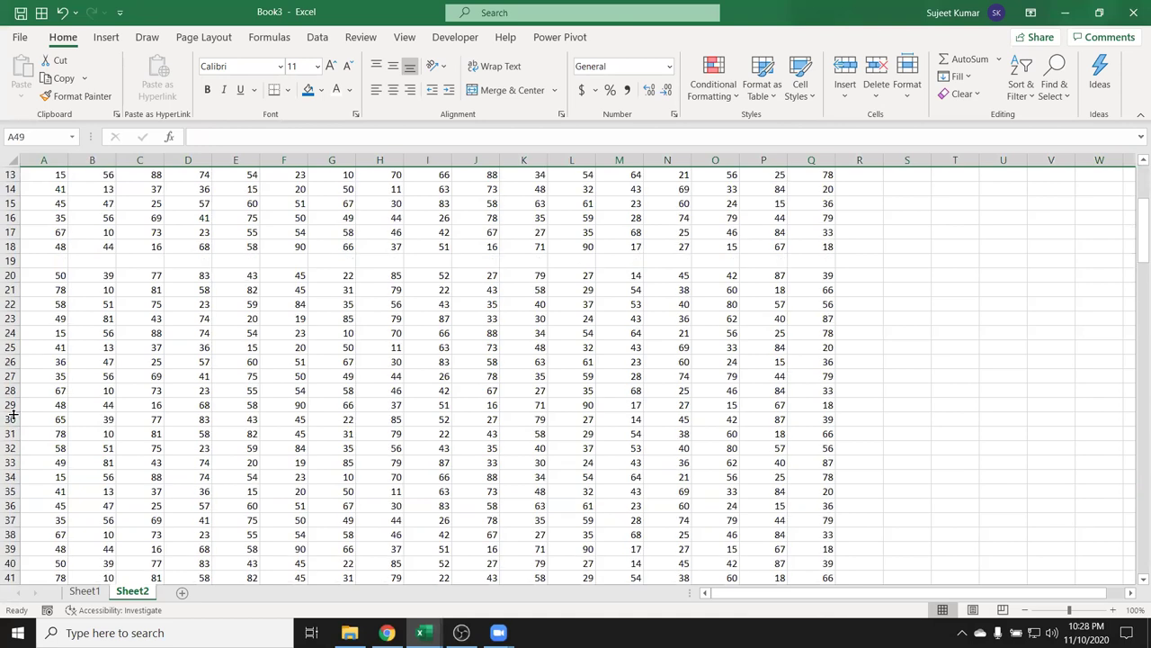
{"action": "scroll", "coordinate": [11, 387], "scroll_direction": "up", "scroll_amount": 4}
{"action": "left_click", "coordinate": [66, 204]}
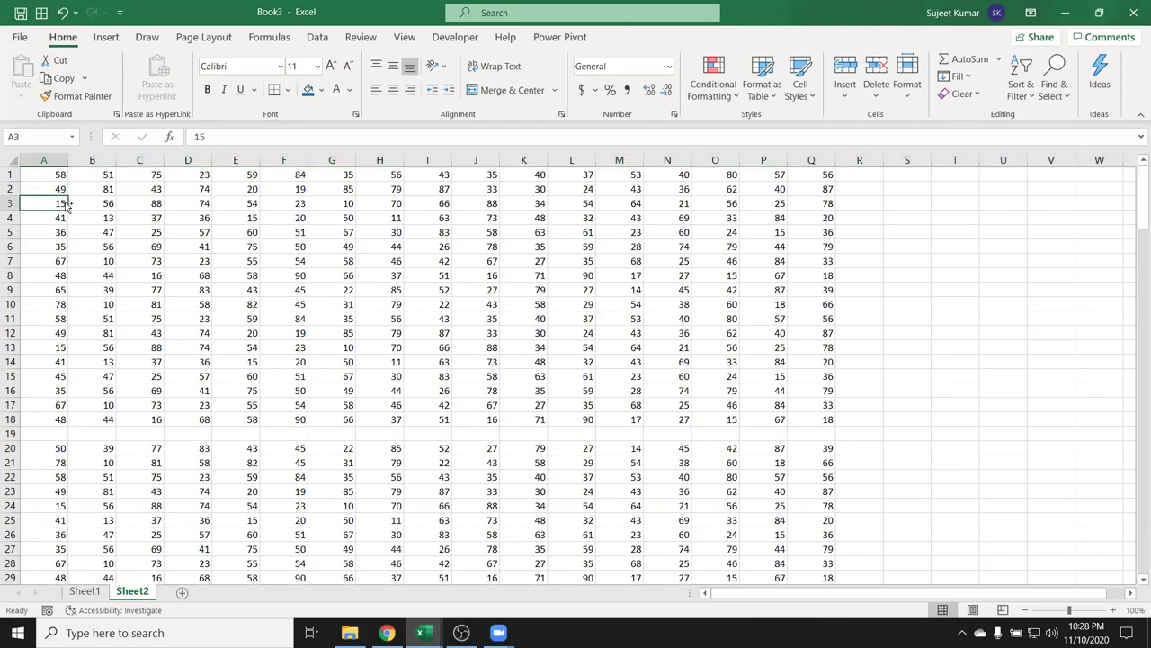
{"action": "key", "text": "ctrl+a"}
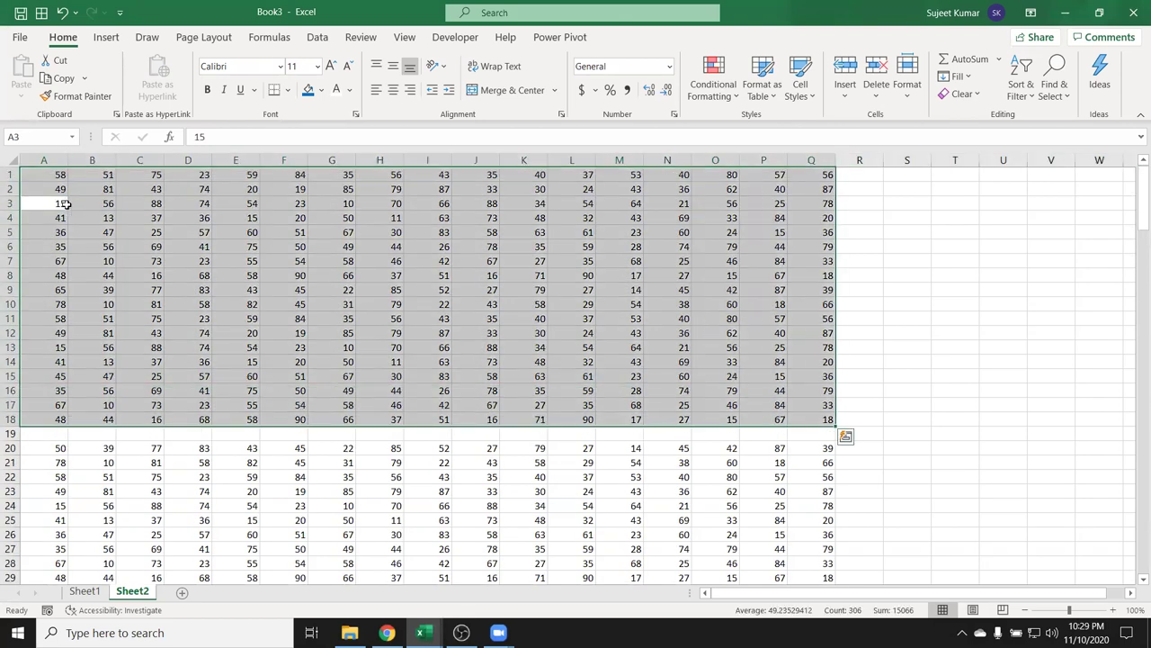
{"action": "scroll", "coordinate": [80, 299], "scroll_direction": "down", "scroll_amount": 4}
{"action": "scroll", "coordinate": [80, 337], "scroll_direction": "up", "scroll_amount": 4}
- Enter Sa, As and AS into empty cells S9, V12 and V20
{"action": "left_click", "coordinate": [925, 289]}
{"action": "type", "text": "Sa"}
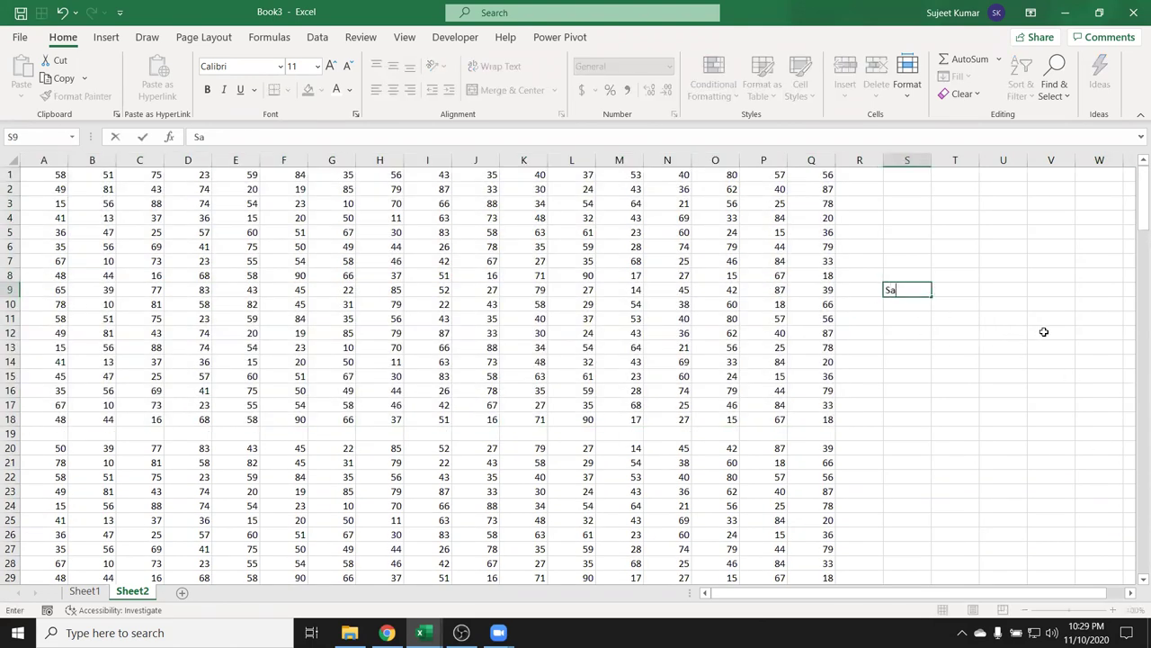
{"action": "left_click", "coordinate": [1043, 332]}
{"action": "type", "text": "As"}
{"action": "left_click", "coordinate": [1070, 450]}
{"action": "type", "text": "AS"}
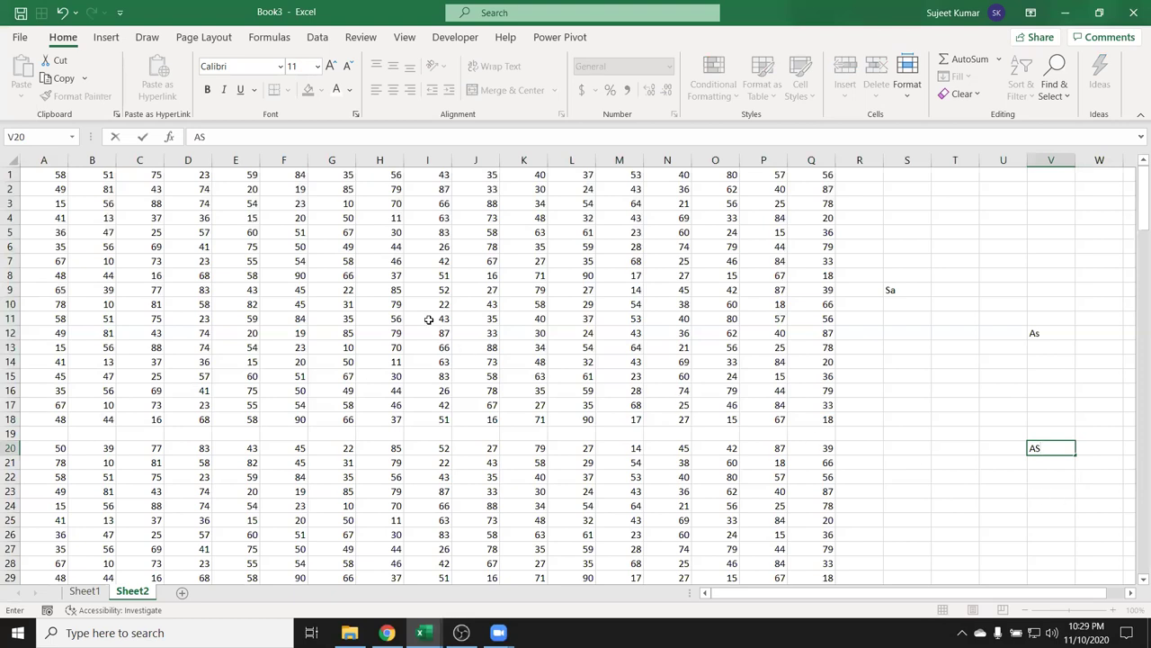
{"action": "left_click", "coordinate": [429, 320]}
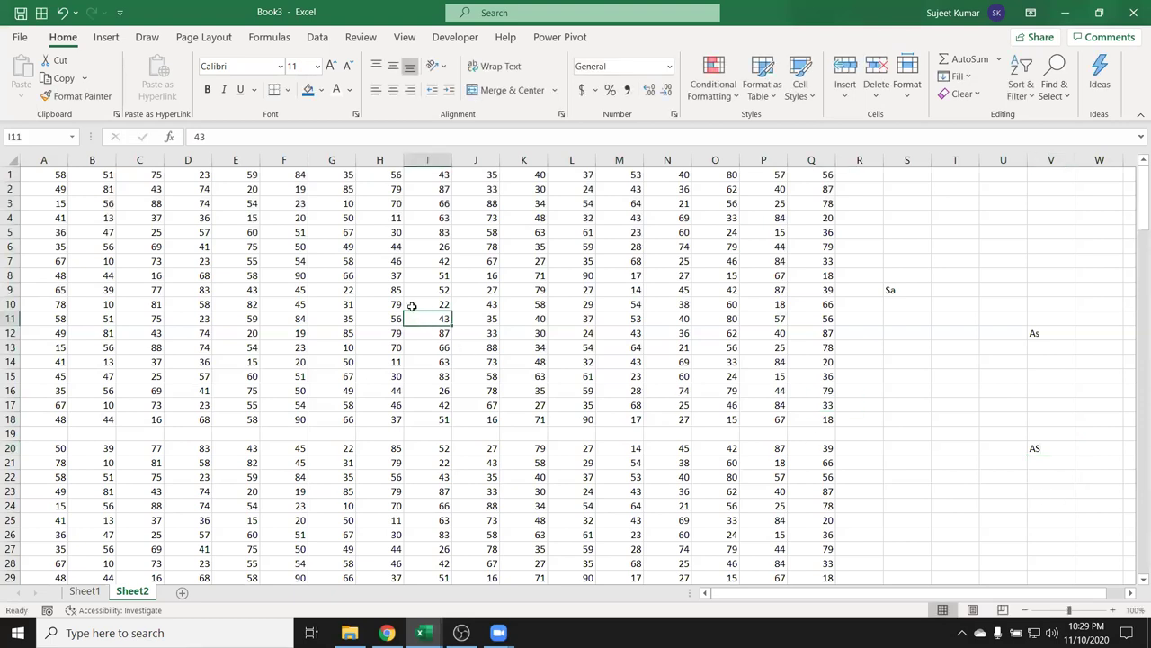
- Select from A1 to the last used cell, add a blank Sheet3, and switch to Chrome
{"action": "left_click", "coordinate": [63, 176]}
{"action": "key", "text": "ctrl+shift+End"}
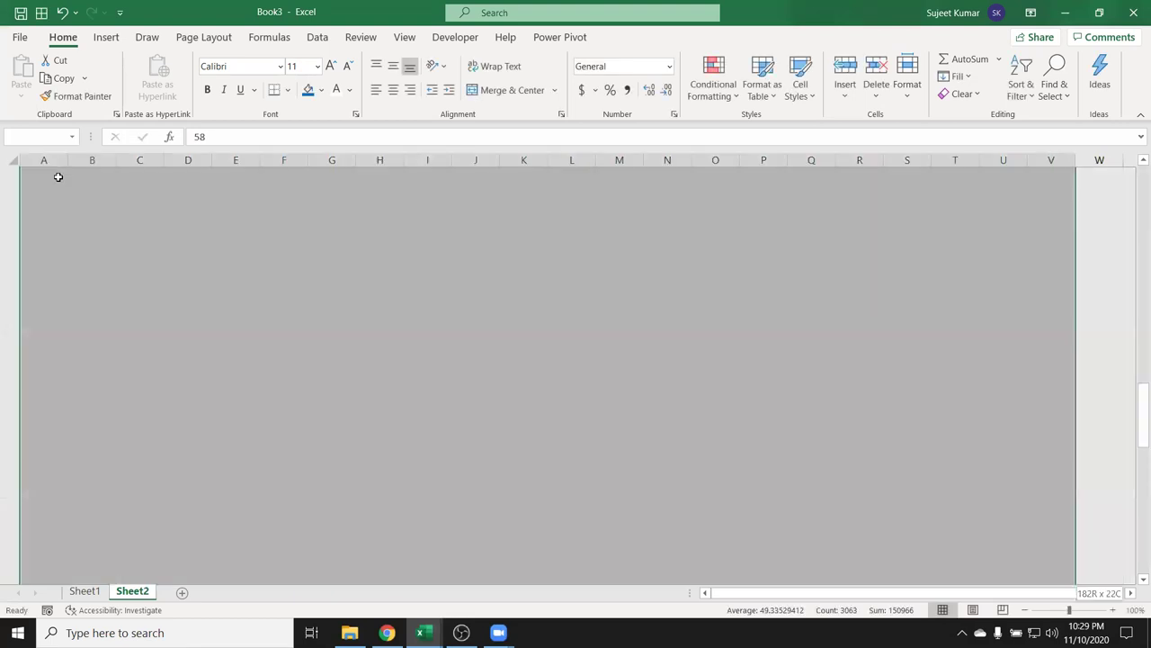
{"action": "scroll", "coordinate": [450, 189], "scroll_direction": "down", "scroll_amount": 4}
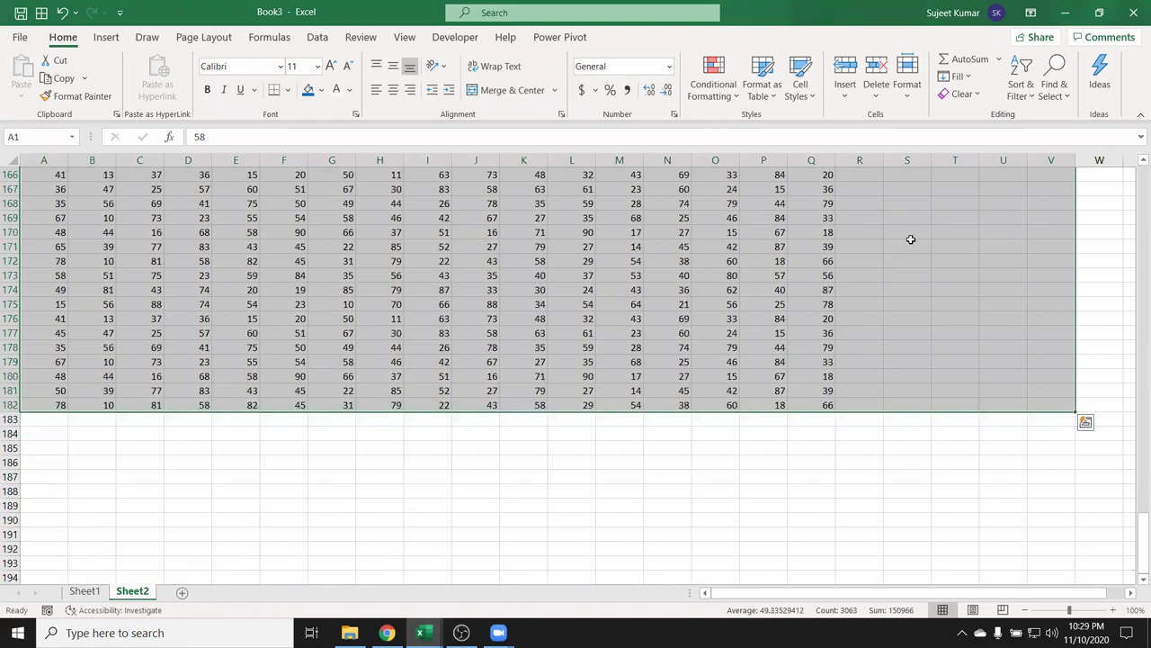
{"action": "mouse_move", "coordinate": [1135, 509]}
{"action": "left_mouse_down"}
{"action": "mouse_move", "coordinate": [1135, 527]}
{"action": "mouse_move", "coordinate": [1134, 188]}
{"action": "left_mouse_up"}
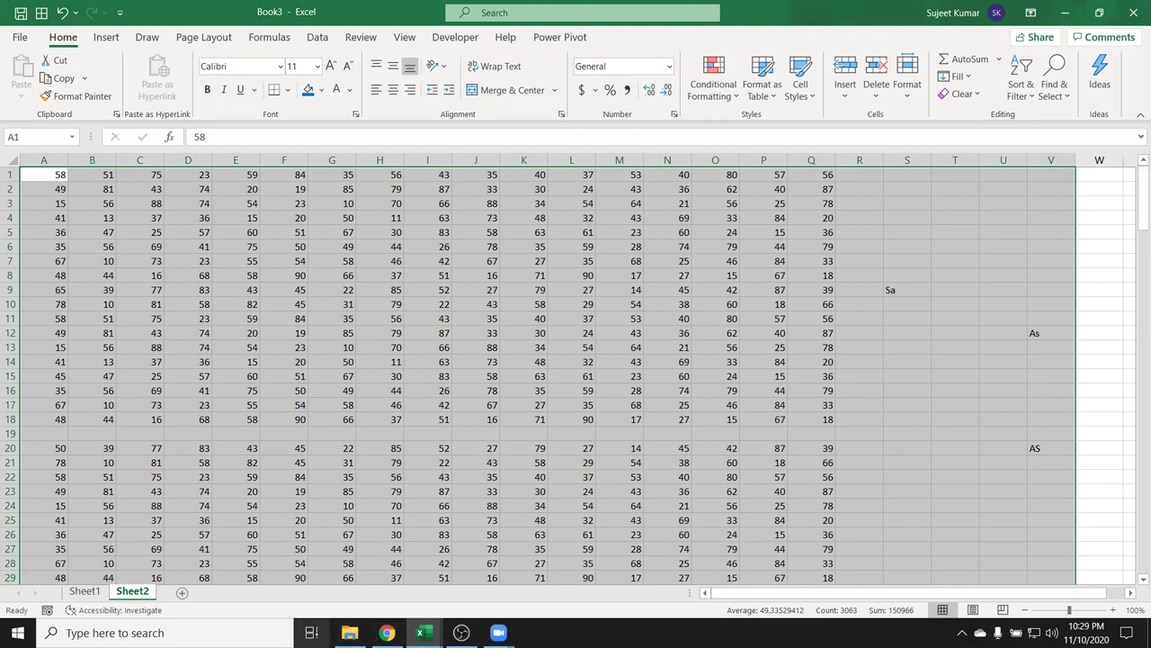
{"action": "left_click", "coordinate": [182, 592]}
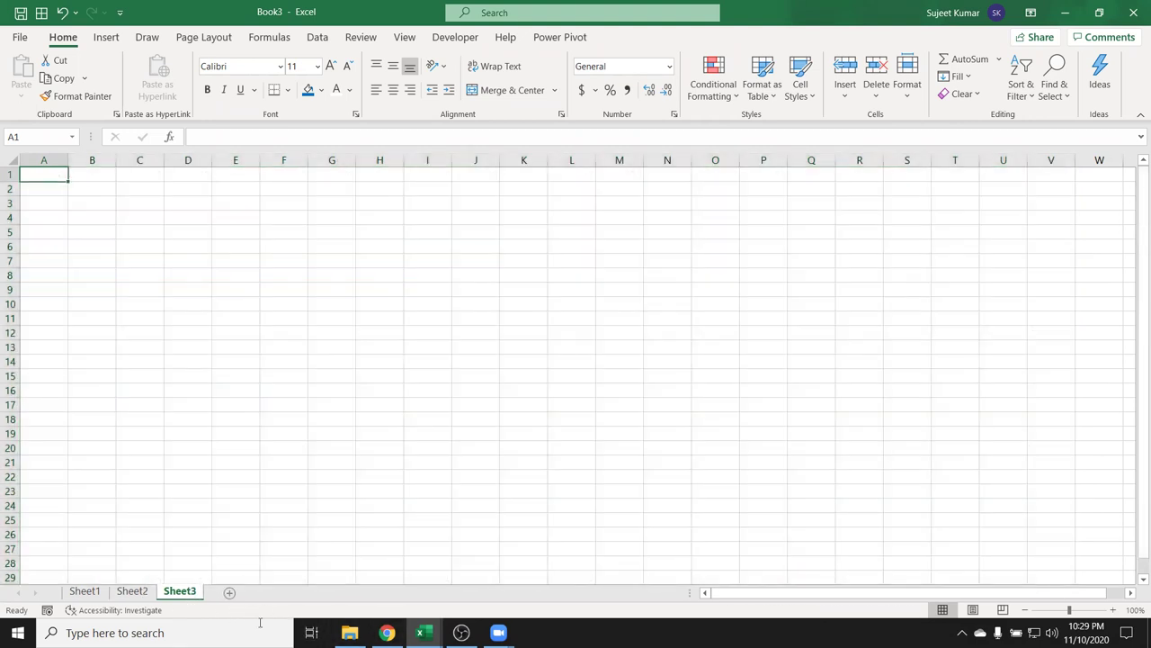
{"action": "key", "text": "alt+Tab"}
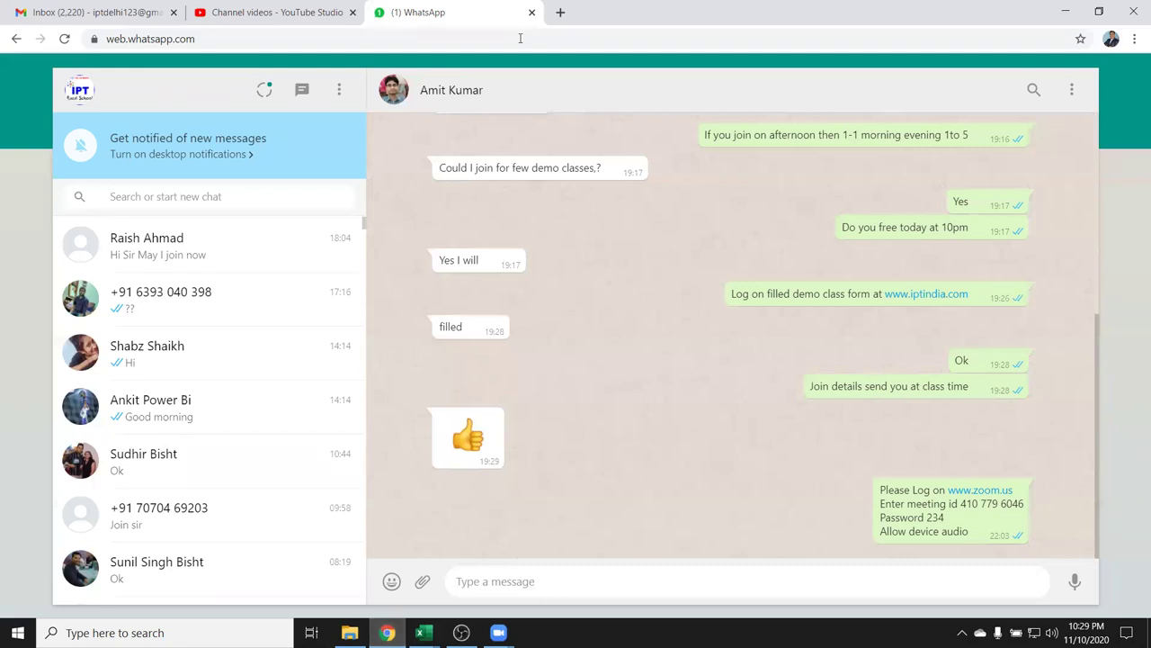
- In a new tab, go to Google and search for EXCEL
{"action": "left_click", "coordinate": [560, 13]}
{"action": "type", "text": "go"}
{"action": "key", "text": "Return"}
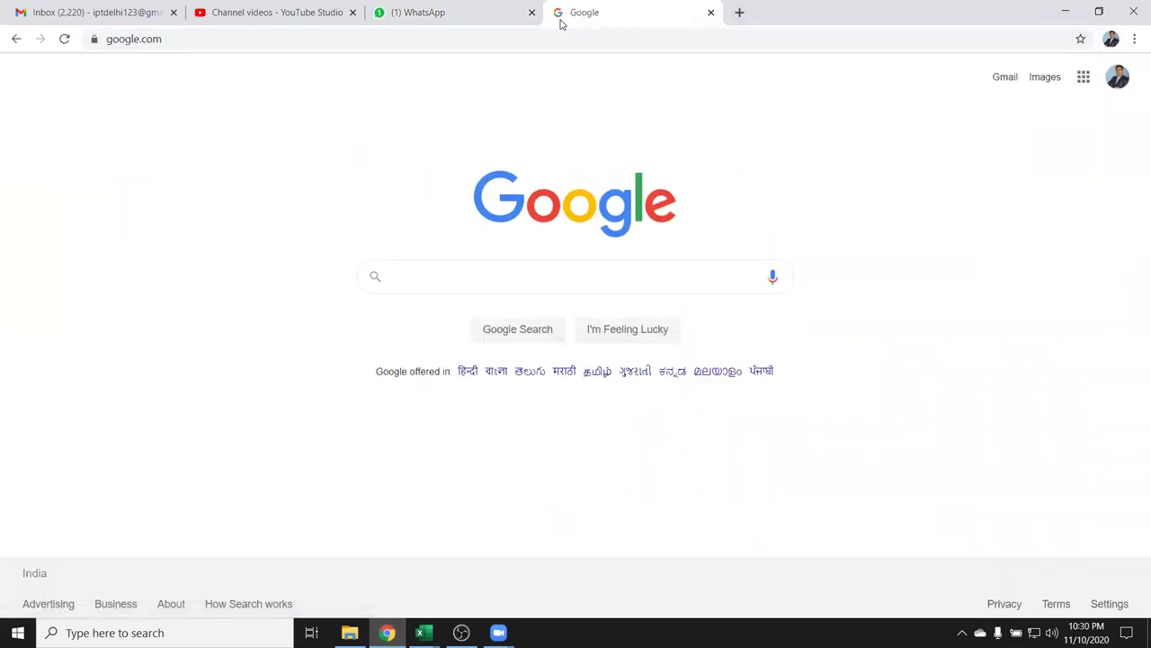
{"action": "type", "text": "EXCEL"}
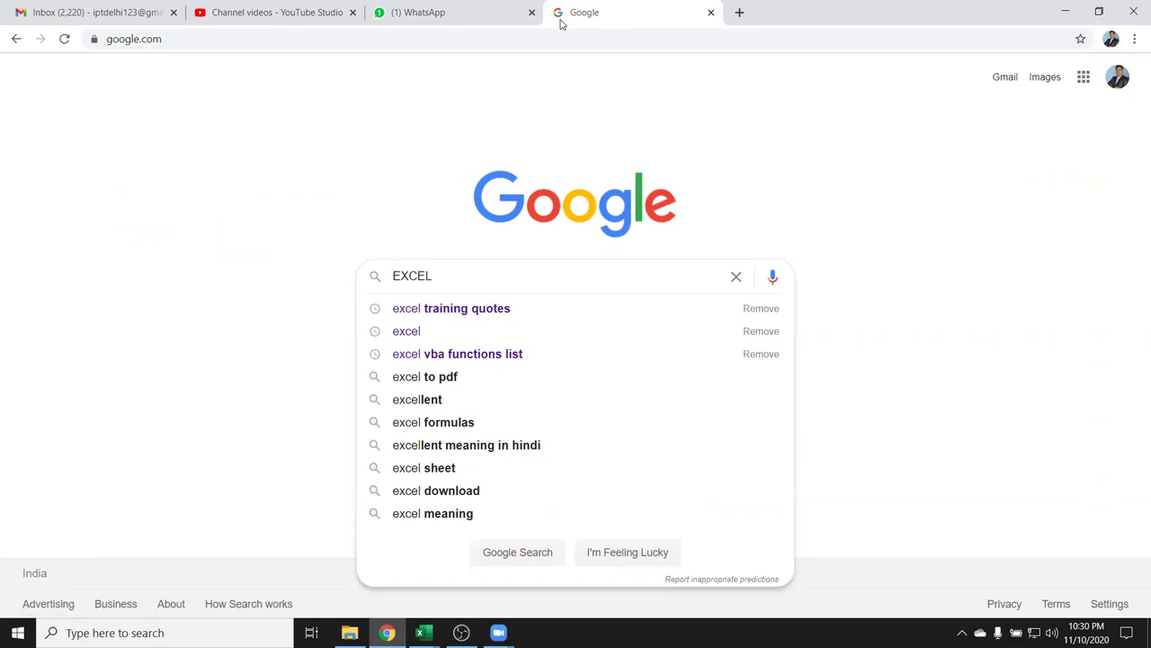
{"action": "key", "text": "Return"}
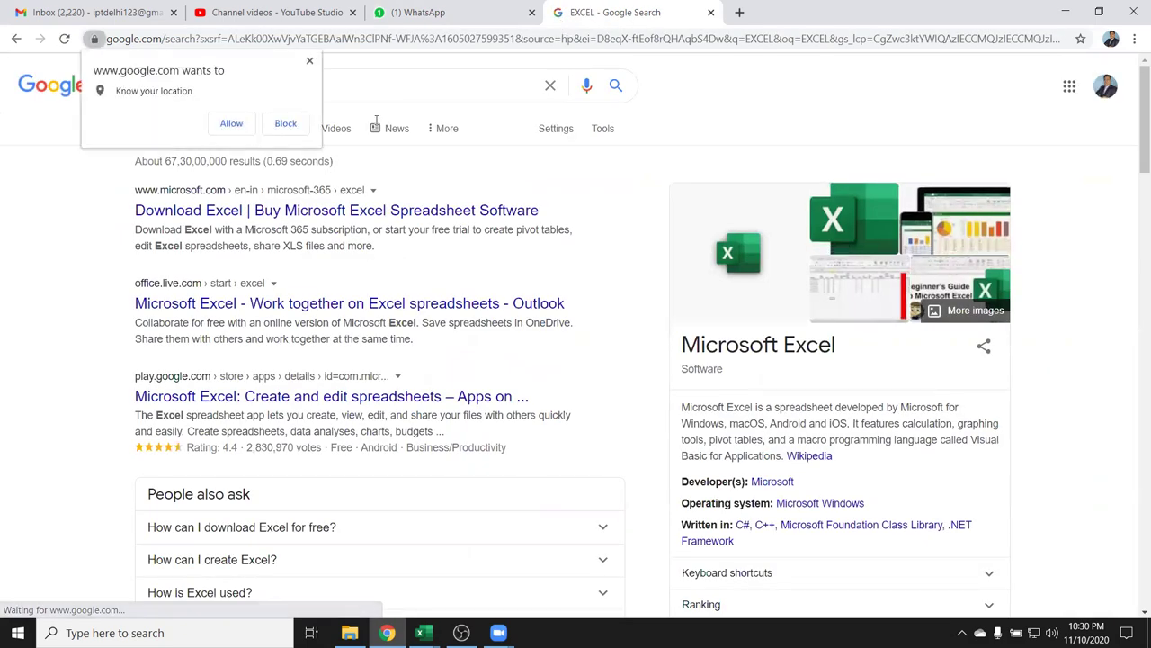
- Dismiss the location prompt and select the 'Microsoft Excel on the App Store' result title
{"action": "scroll", "coordinate": [299, 234], "scroll_direction": "down", "scroll_amount": 5}
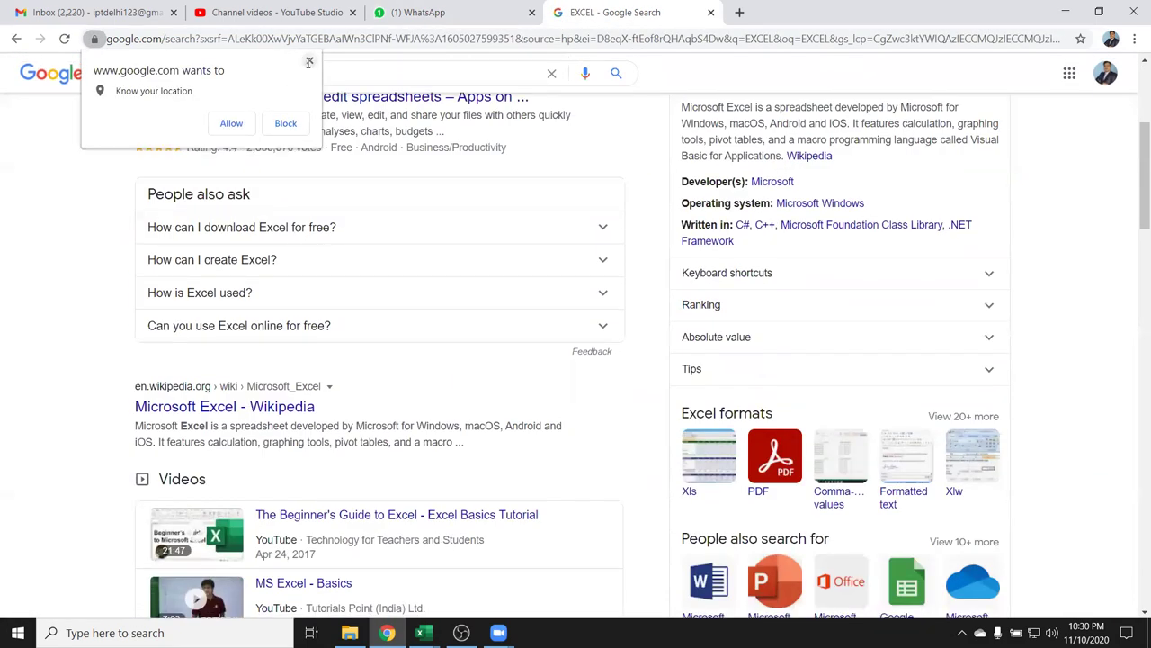
{"action": "left_click", "coordinate": [309, 60]}
{"action": "scroll", "coordinate": [281, 348], "scroll_direction": "down", "scroll_amount": 4}
{"action": "scroll", "coordinate": [281, 348], "scroll_direction": "down", "scroll_amount": 5}
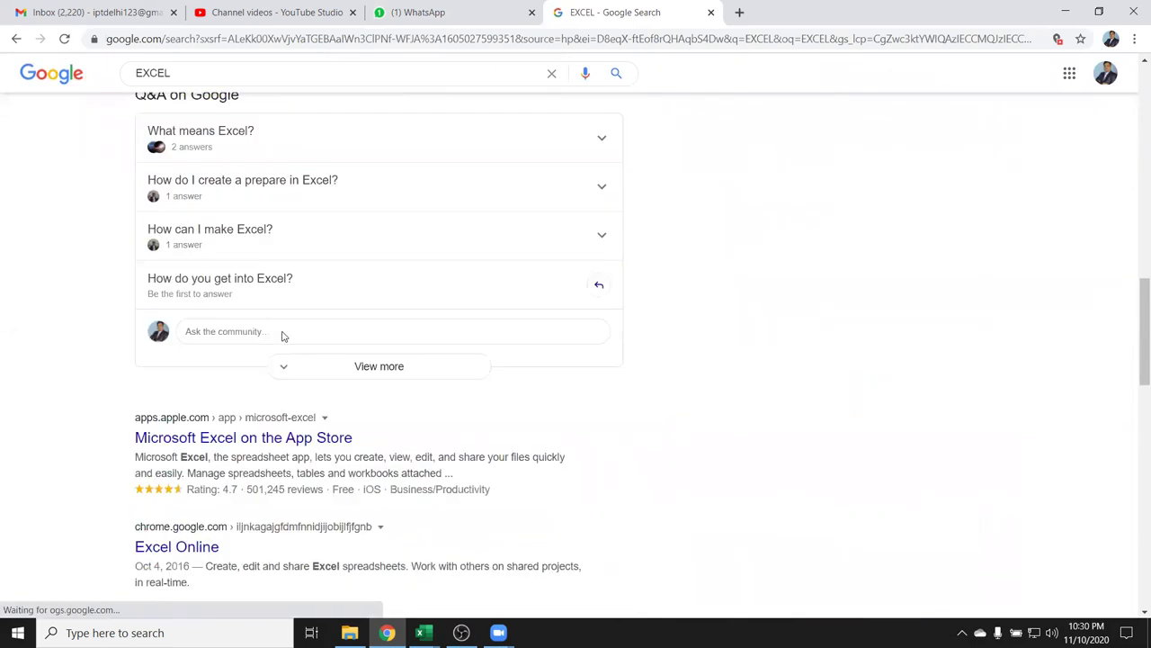
{"action": "scroll", "coordinate": [280, 333], "scroll_direction": "down", "scroll_amount": 3}
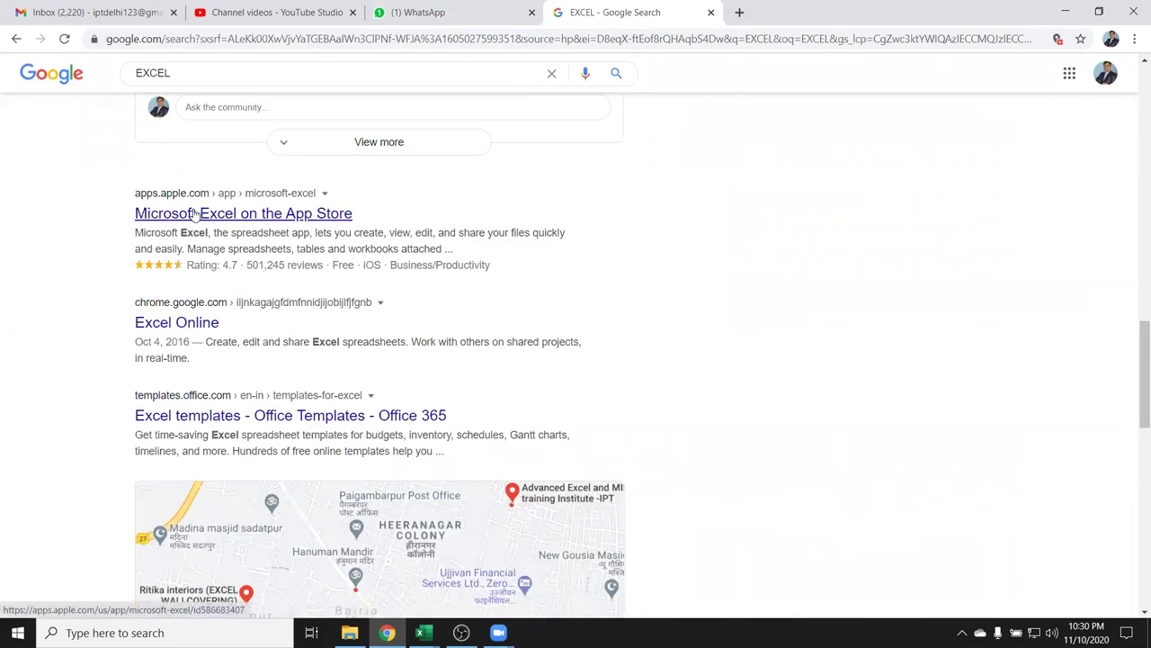
{"action": "key", "text": "alt+Tab"}
{"action": "key", "text": "alt+Tab"}
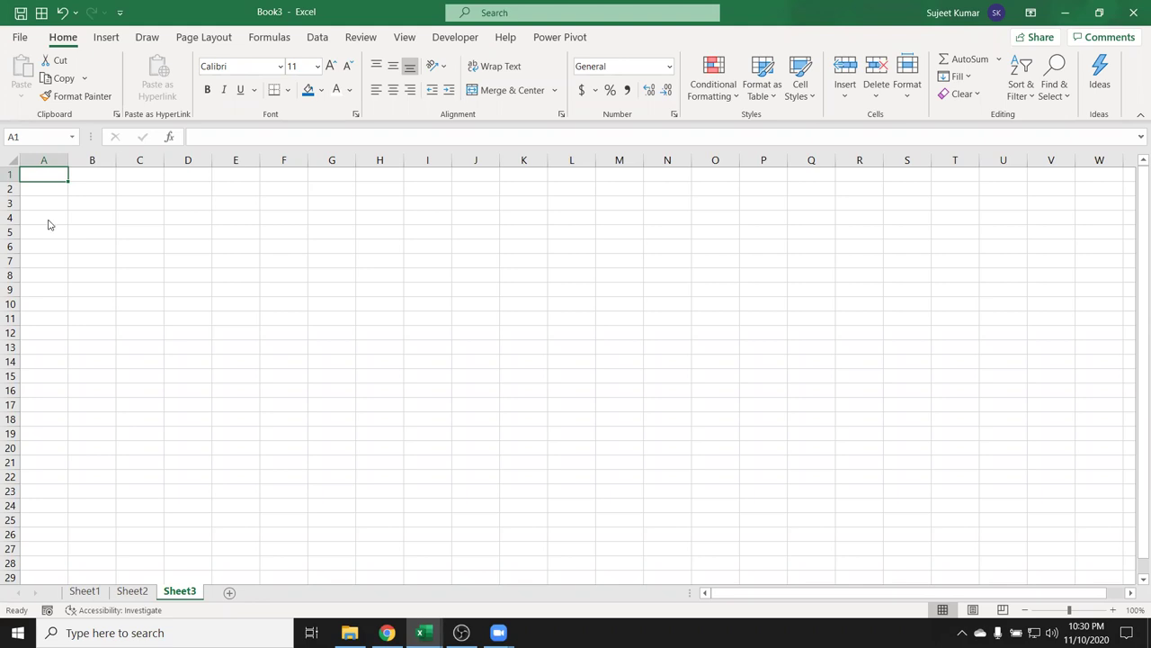
{"action": "key", "text": "alt+Tab"}
{"action": "key", "text": "alt+Tab"}
{"action": "scroll", "coordinate": [74, 244], "scroll_direction": "up", "scroll_amount": 3}
{"action": "scroll", "coordinate": [93, 260], "scroll_direction": "down", "scroll_amount": 3}
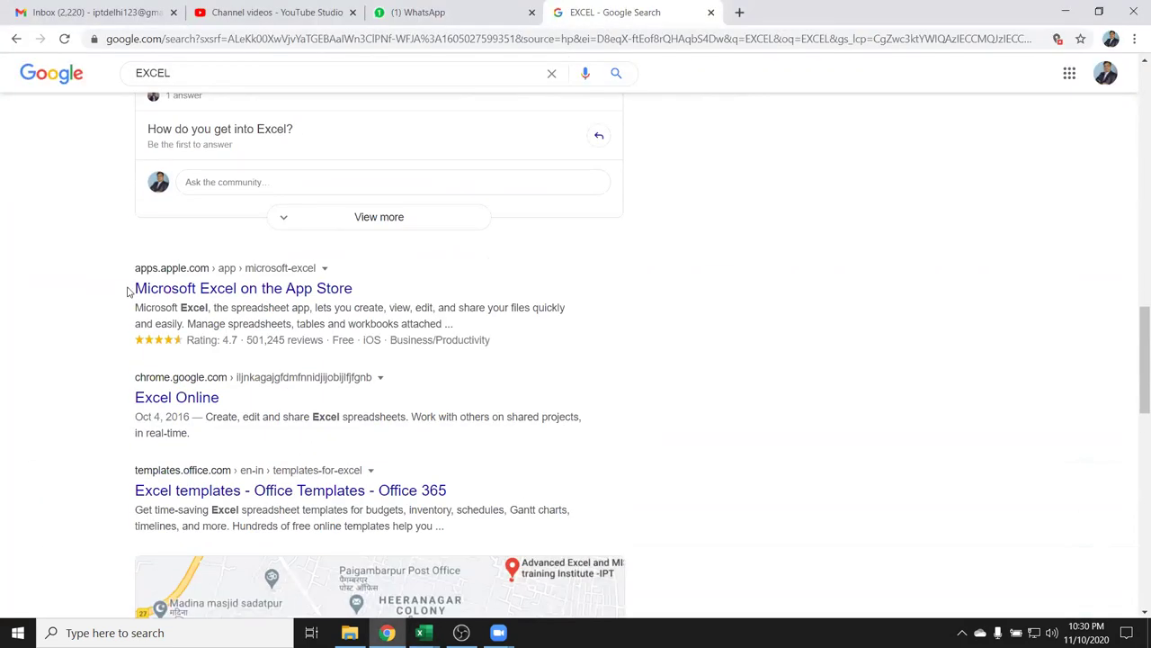
{"action": "left_click_drag", "start_coordinate": [128, 290], "coordinate": [353, 297]}
{"action": "key", "text": "ctrl+c"}
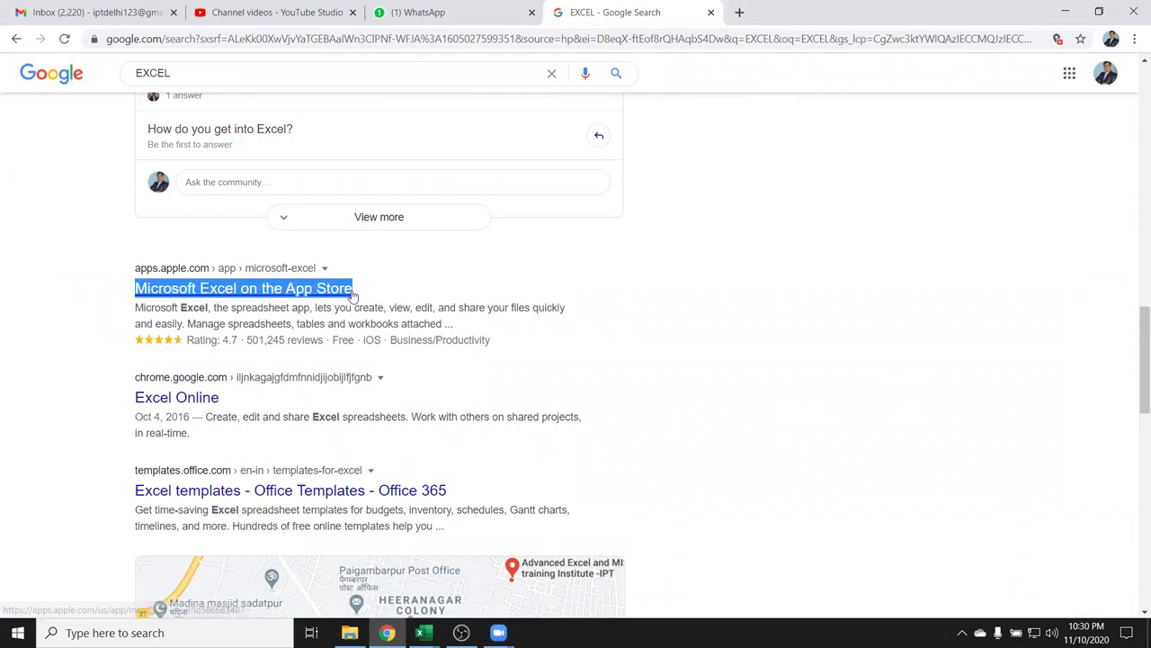
{"action": "key", "text": "alt+Tab"}
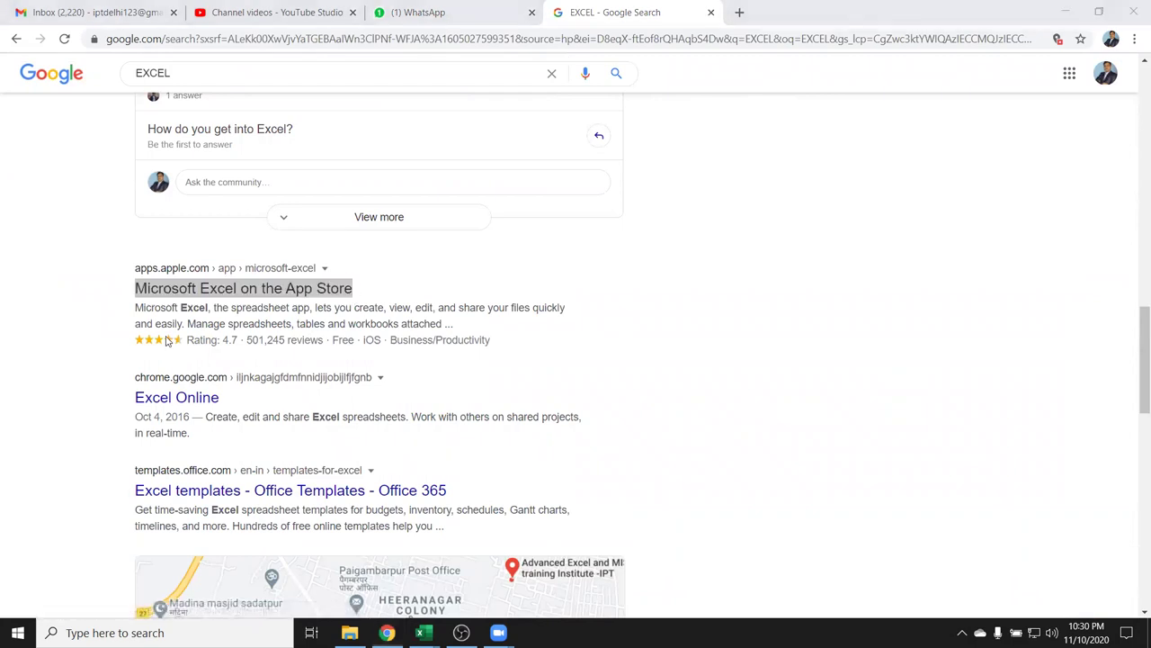
- Paste the 'Microsoft Excel on the App Store' link into A1 and turn off Wrap Text
{"action": "key", "text": "alt+Tab"}
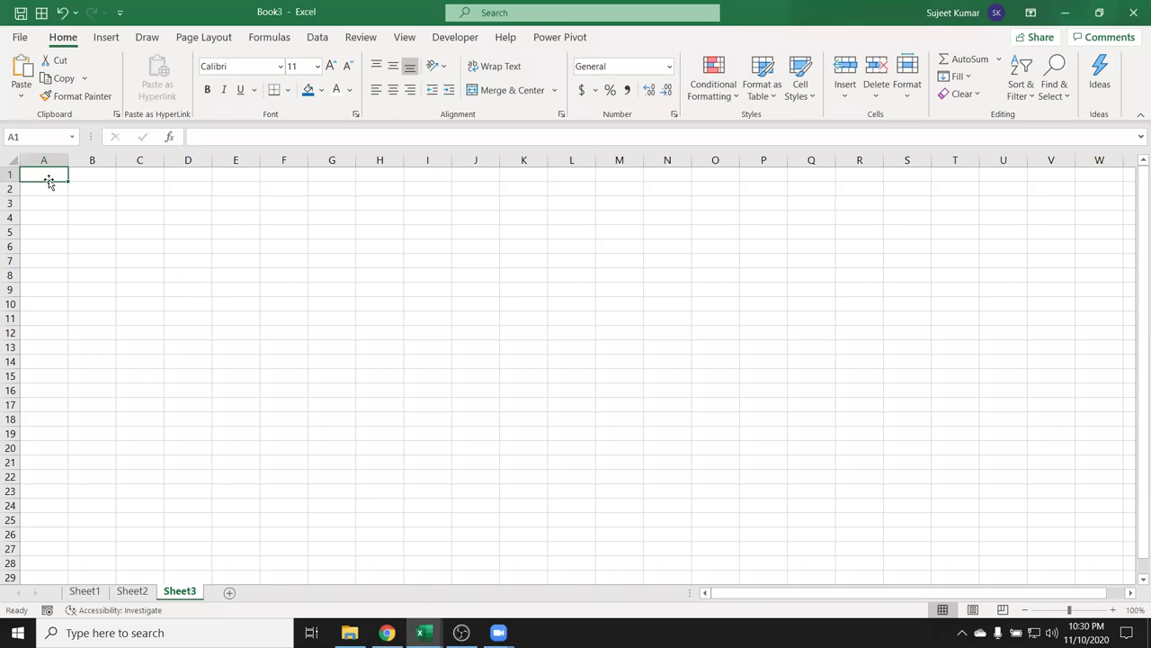
{"action": "key", "text": "ctrl+v"}
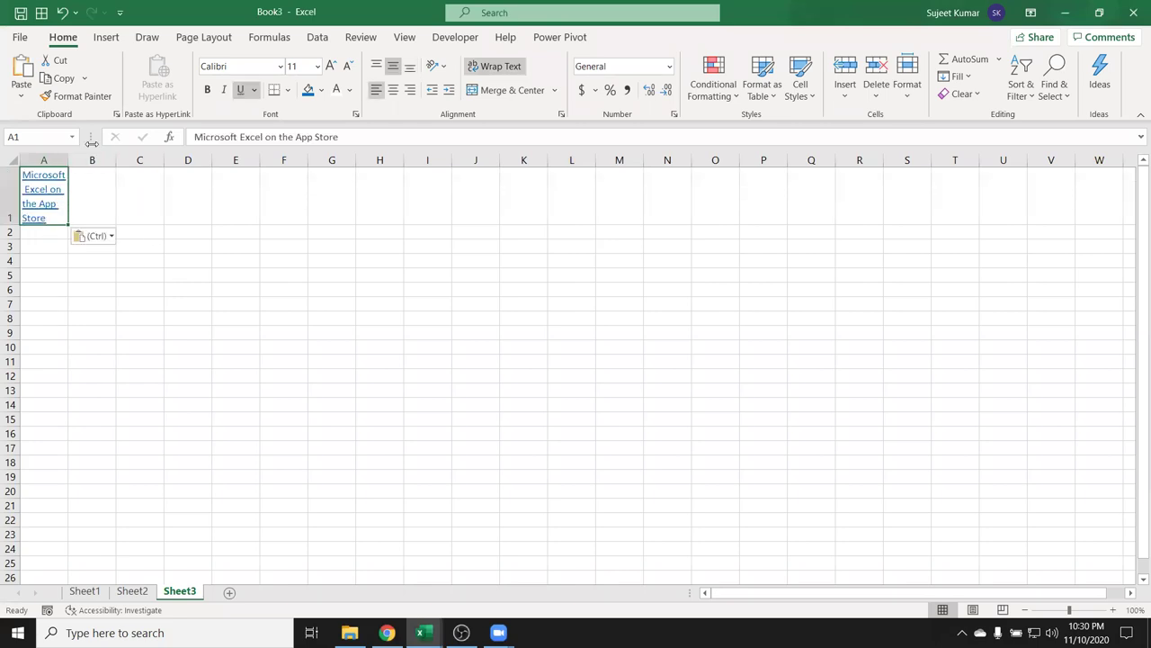
{"action": "left_click", "coordinate": [475, 75]}
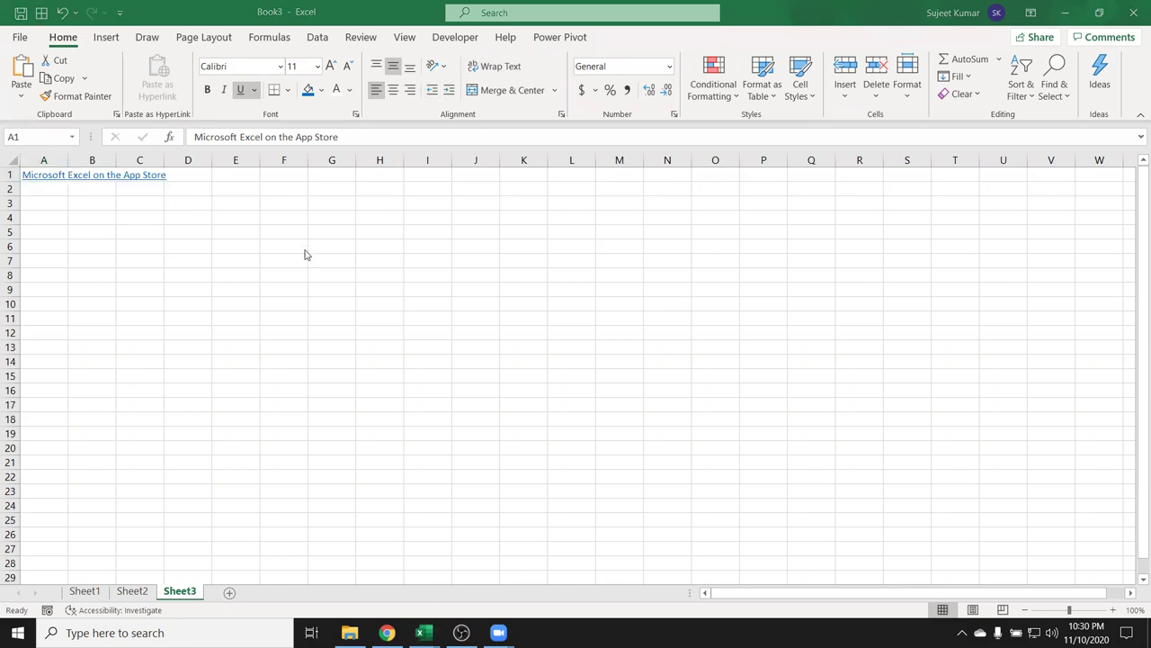
- Copy the 'Excel Online' title from Chrome, paste it into A2, and turn off Wrap Text
{"action": "key", "text": "alt+Tab"}
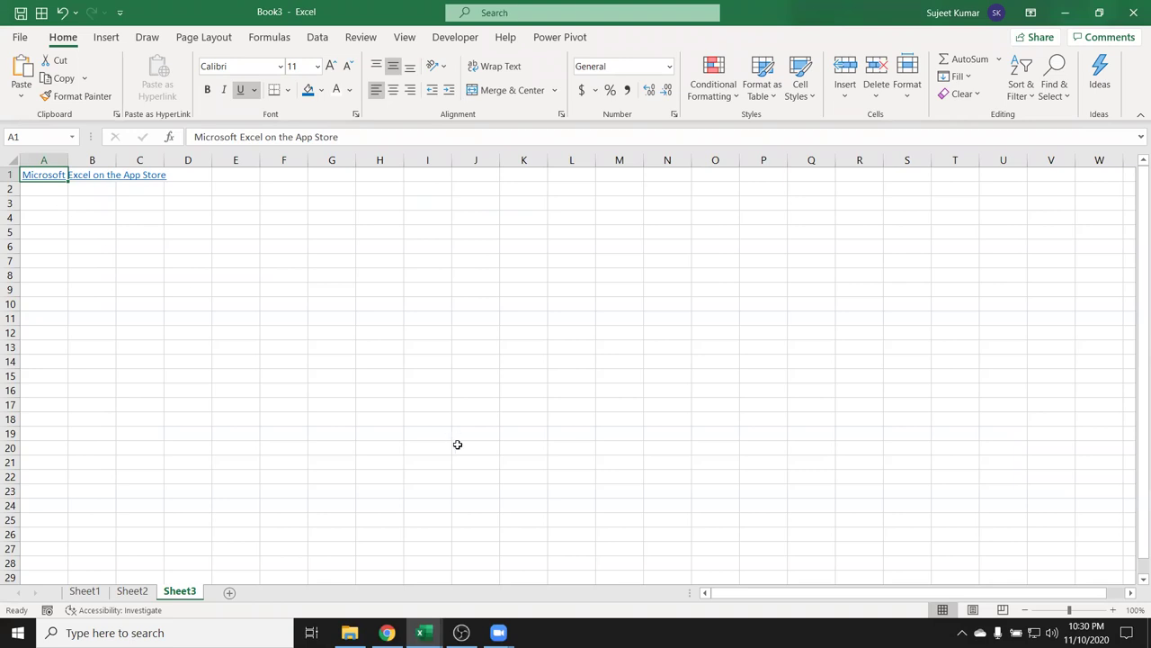
{"action": "left_click", "coordinate": [387, 632]}
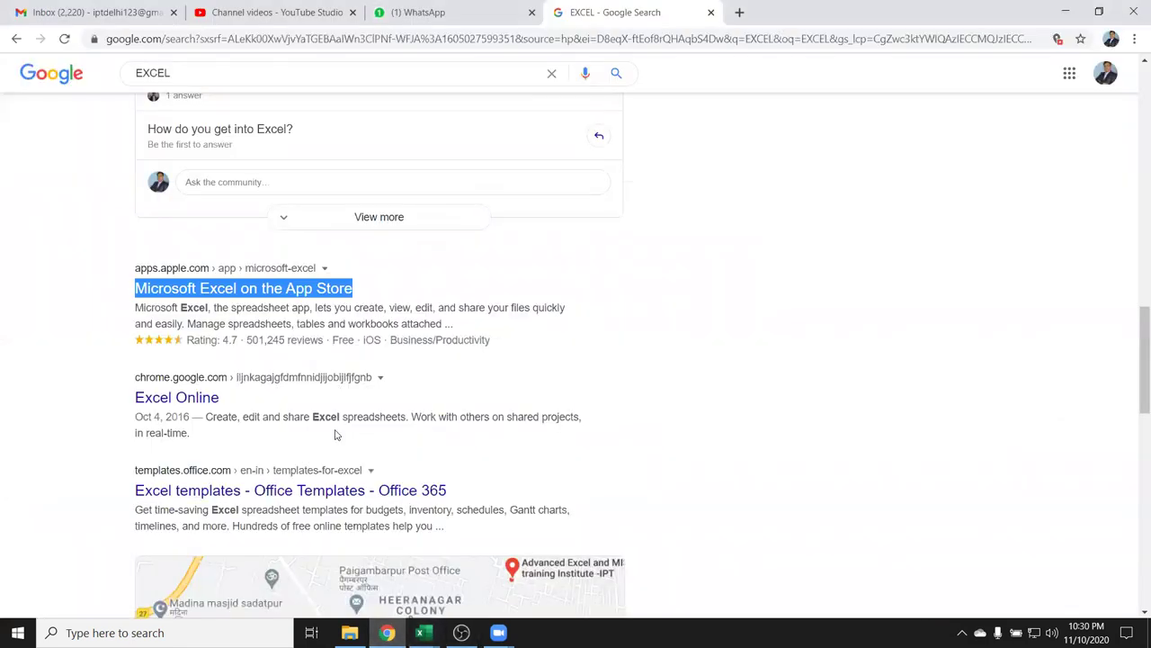
{"action": "scroll", "coordinate": [335, 434], "scroll_direction": "down", "scroll_amount": 1}
{"action": "left_click_drag", "start_coordinate": [126, 329], "coordinate": [236, 336]}
{"action": "key", "text": "ctrl+c"}
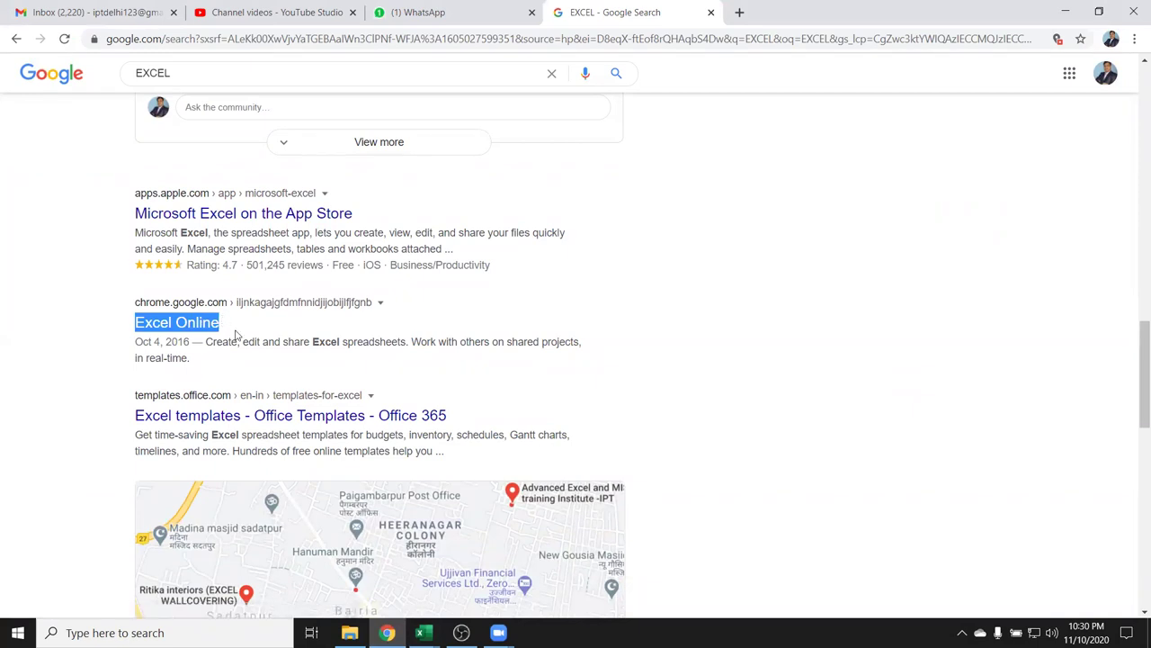
{"action": "left_click", "coordinate": [422, 633]}
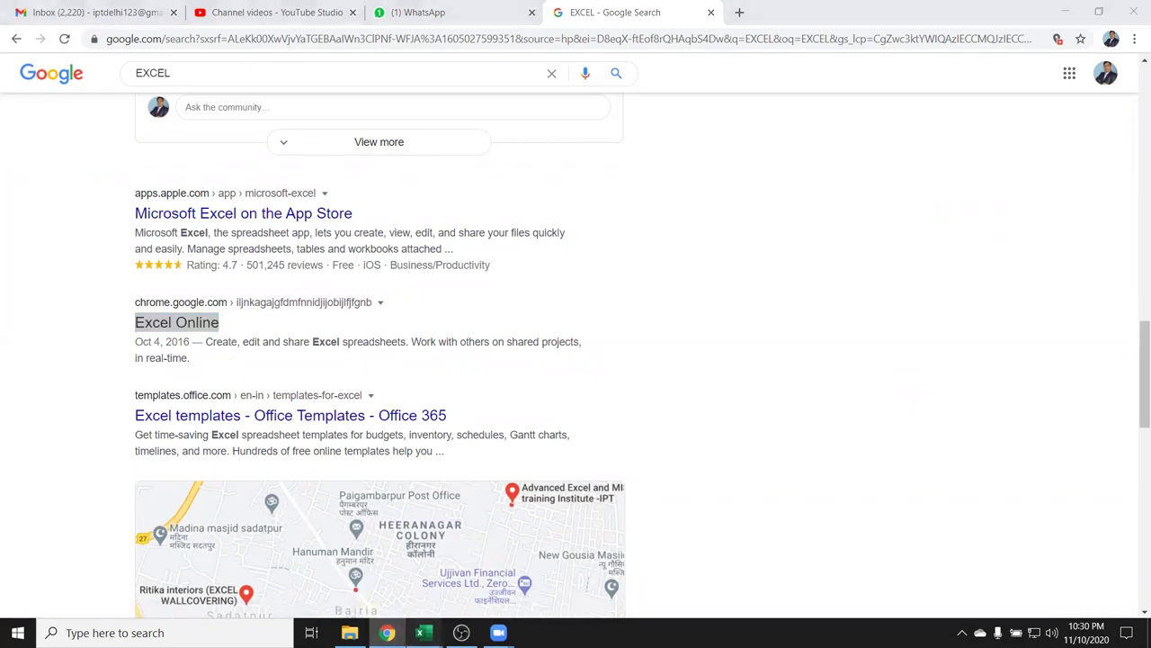
{"action": "mouse_move", "coordinate": [422, 632]}
{"action": "left_click", "coordinate": [342, 562]}
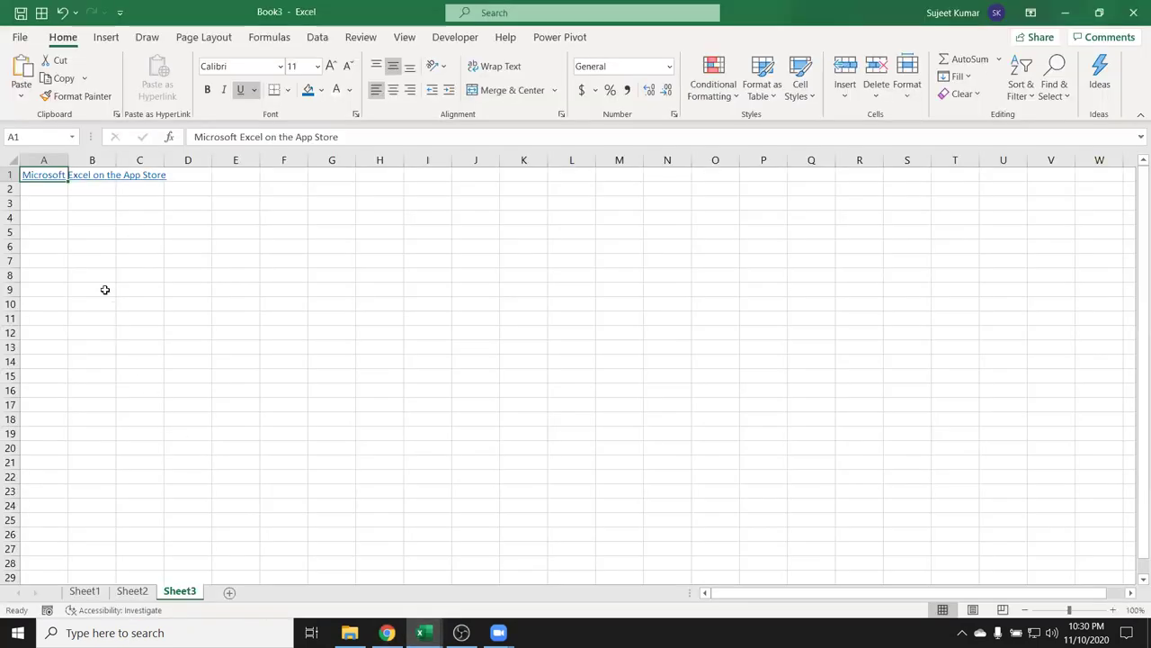
{"action": "left_click", "coordinate": [41, 192]}
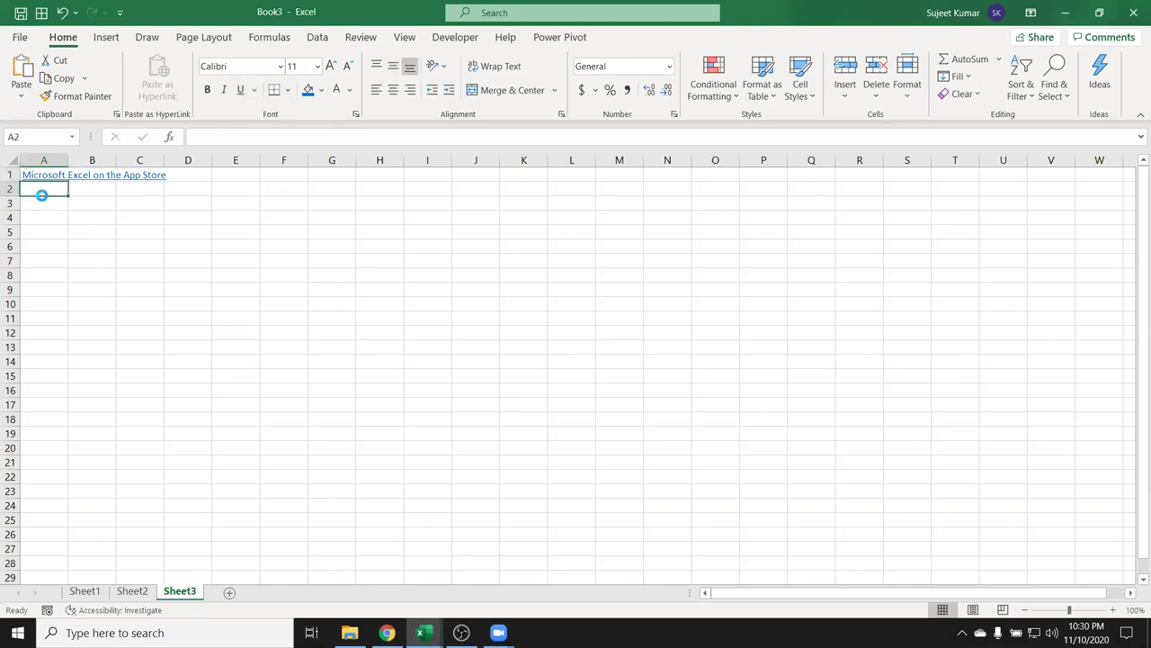
{"action": "key", "text": "ctrl+v"}
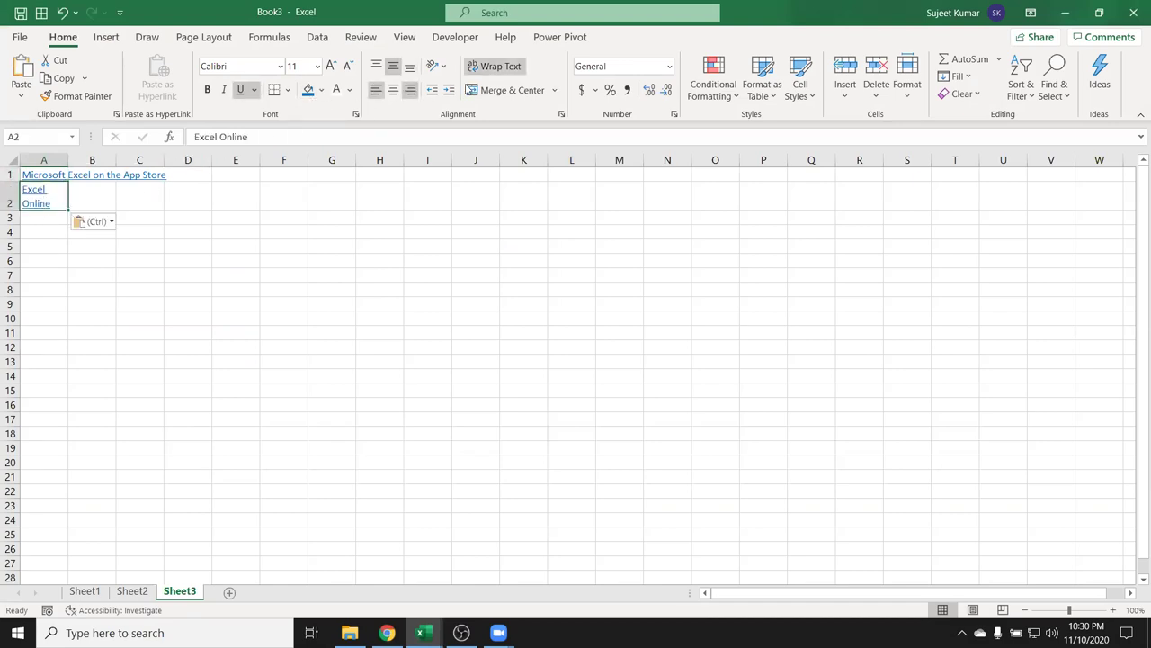
{"action": "left_click", "coordinate": [490, 72]}
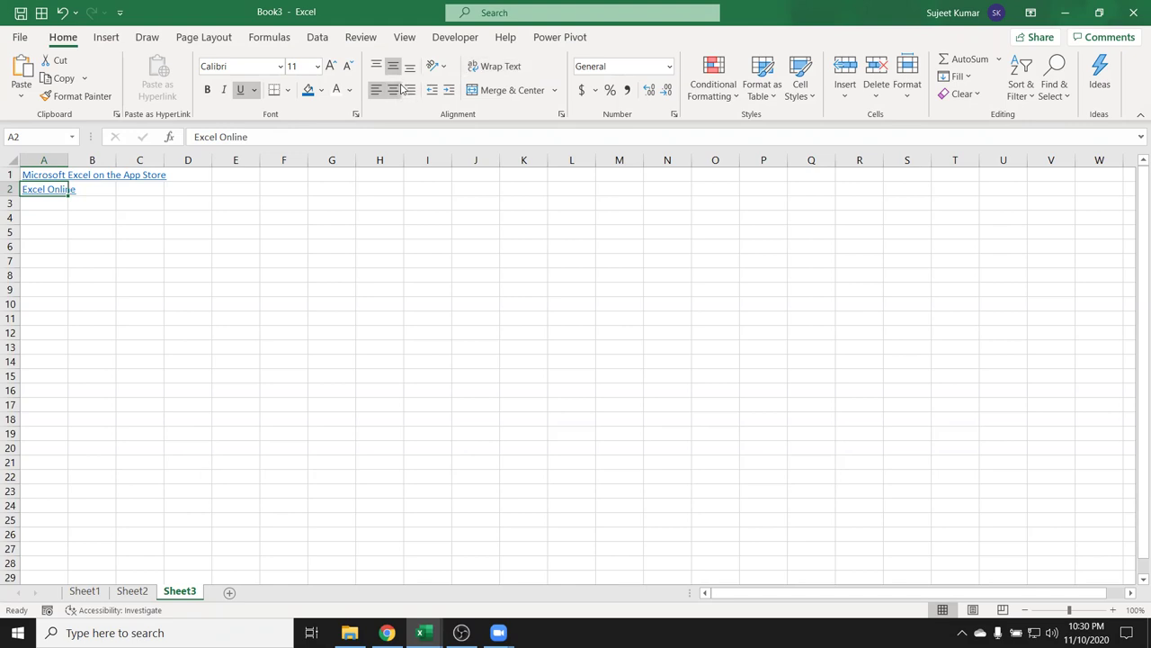
- Move to cell A3 and return to the Chrome search results
{"action": "key", "text": "alt+Tab"}
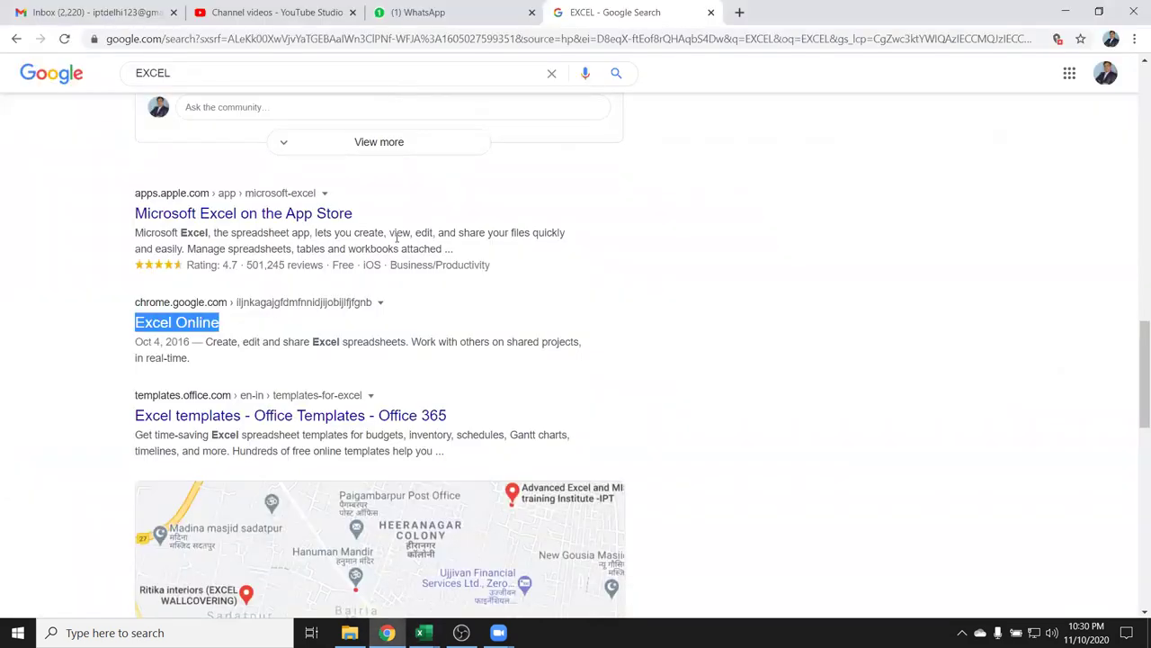
{"action": "key", "text": "alt+Tab"}
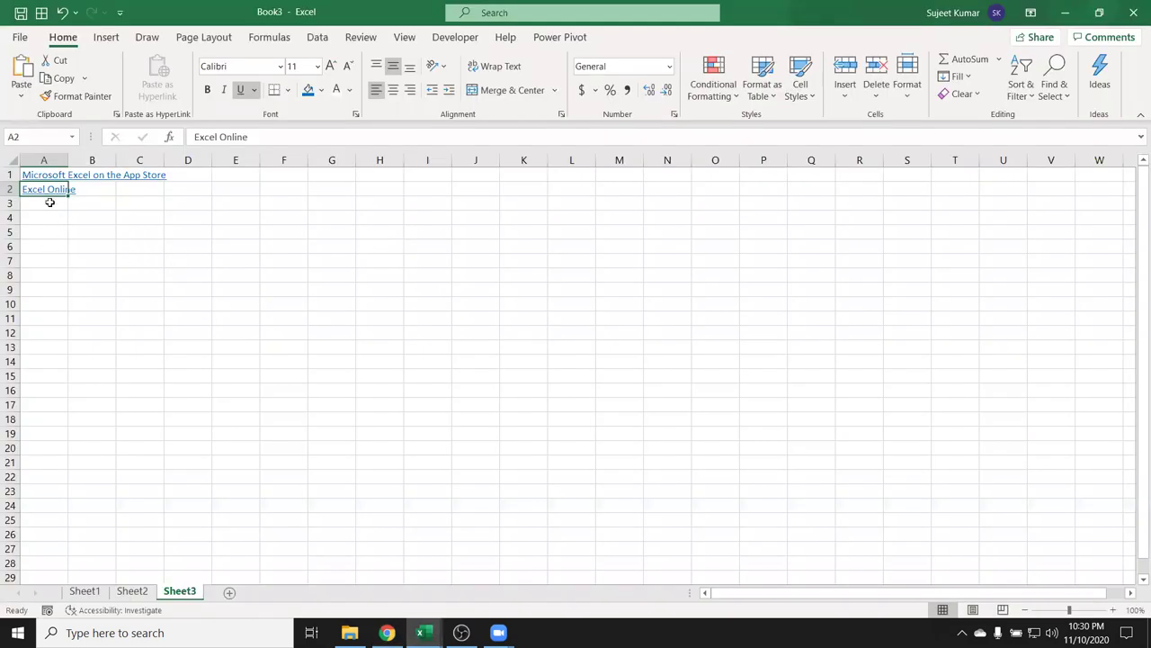
{"action": "left_click", "coordinate": [49, 202]}
{"action": "key", "text": "alt+Tab"}
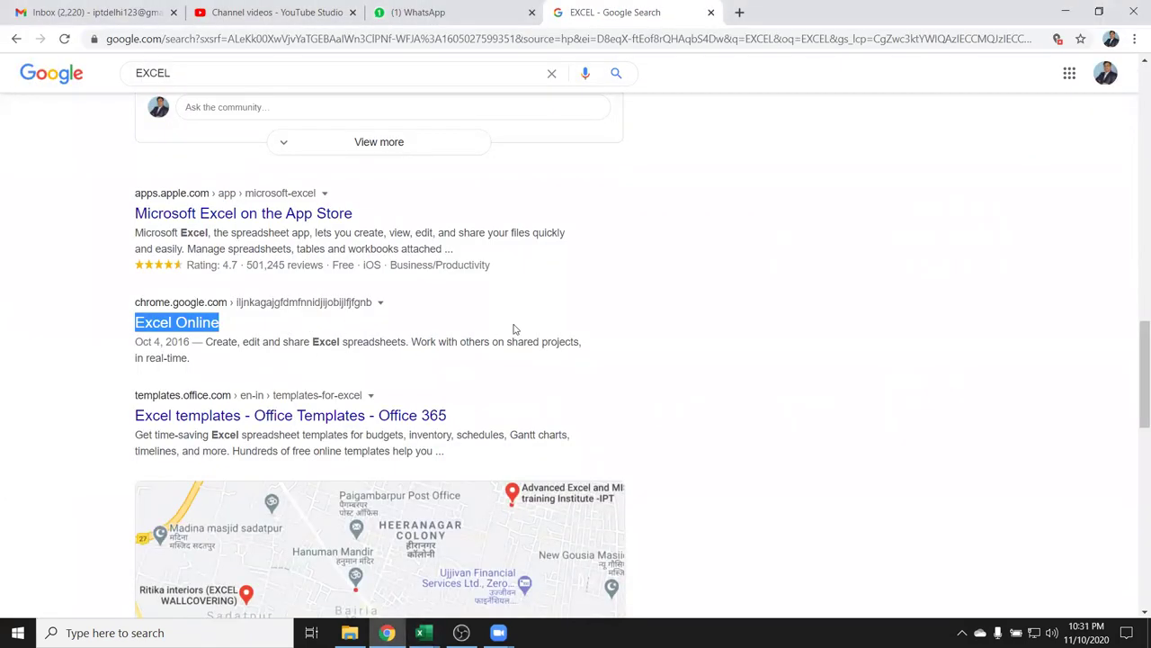
{"action": "scroll", "coordinate": [522, 333], "scroll_direction": "up", "scroll_amount": 2}
{"action": "scroll", "coordinate": [549, 353], "scroll_direction": "down", "scroll_amount": 3}
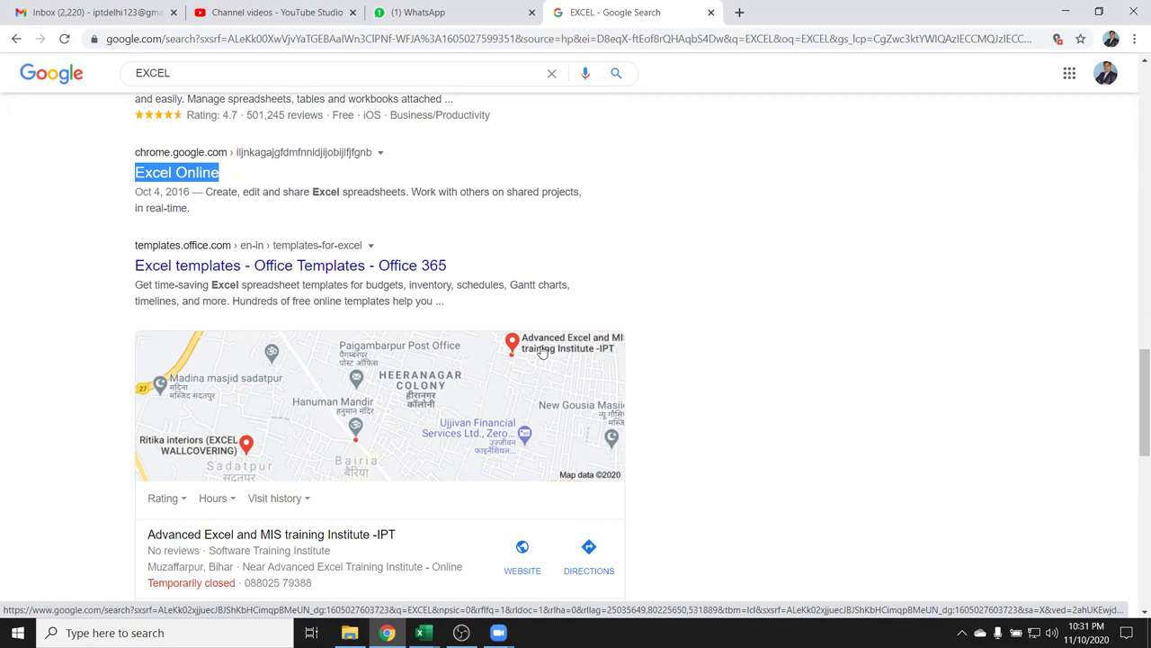
- Delete the pasted links from column A of Sheet3
{"action": "key", "text": "alt+Tab"}
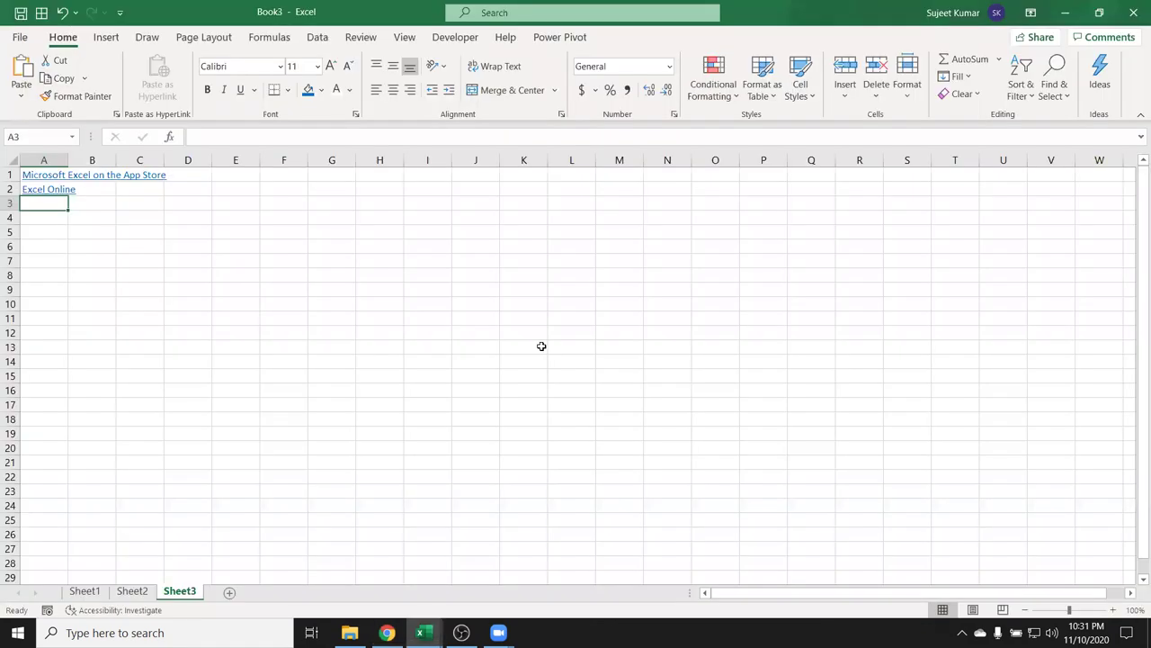
{"action": "left_click", "coordinate": [46, 158]}
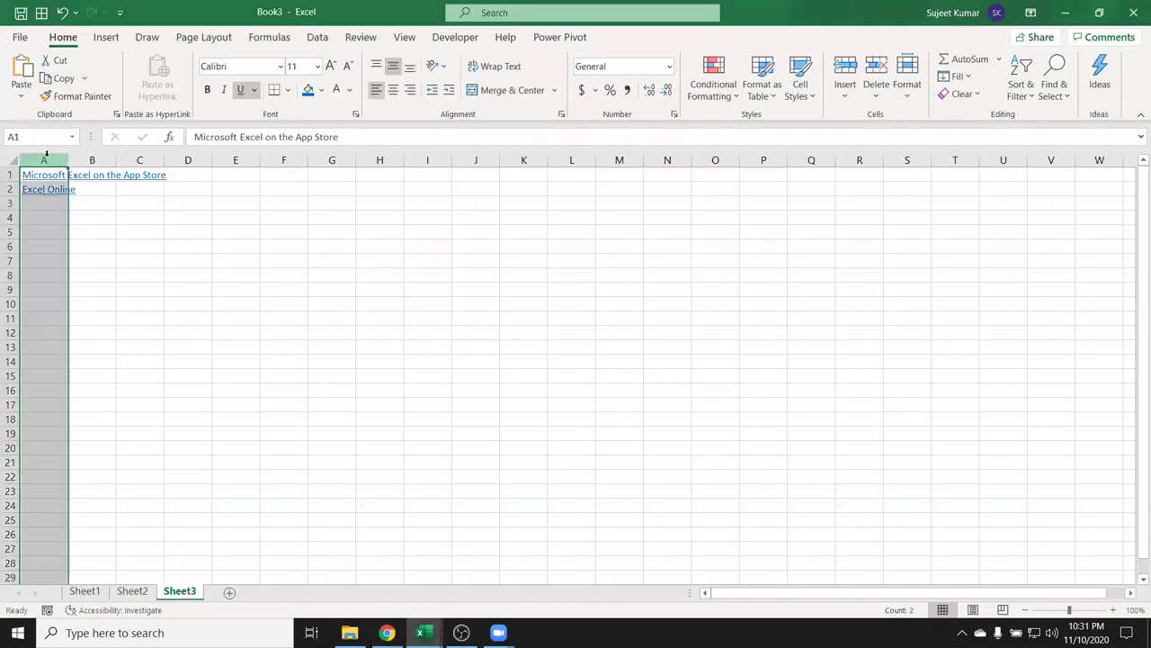
{"action": "key", "text": "Delete"}
- Empty all collected Office Clipboard items, then return to cell A1
{"action": "left_click", "coordinate": [90, 202]}
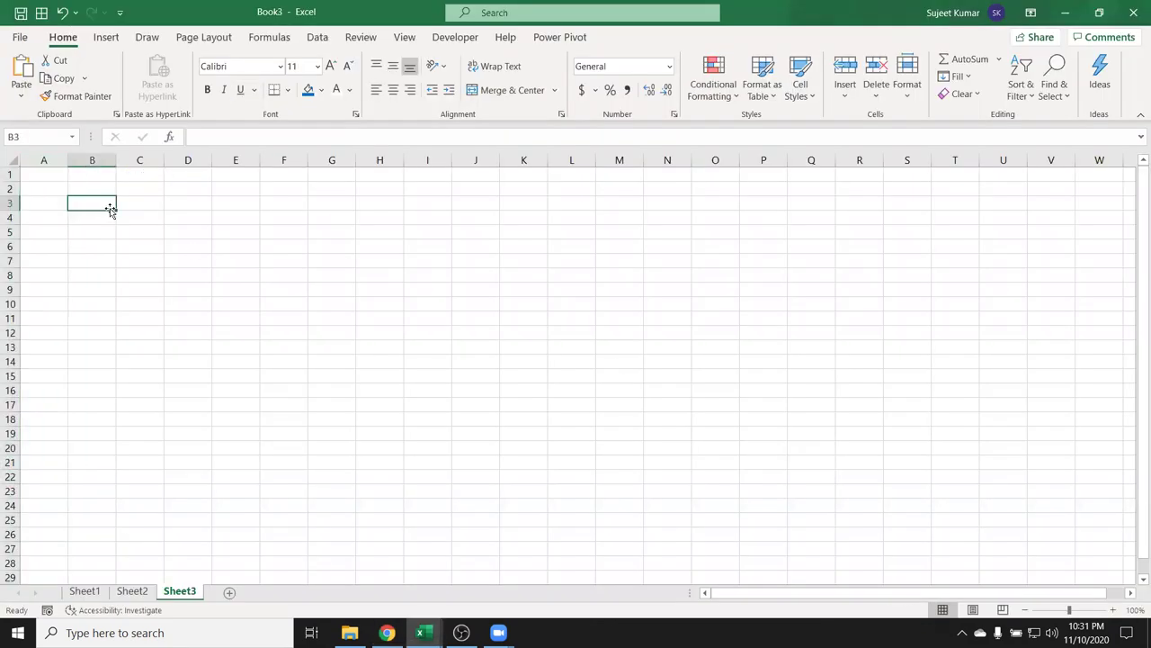
{"action": "left_click", "coordinate": [116, 115]}
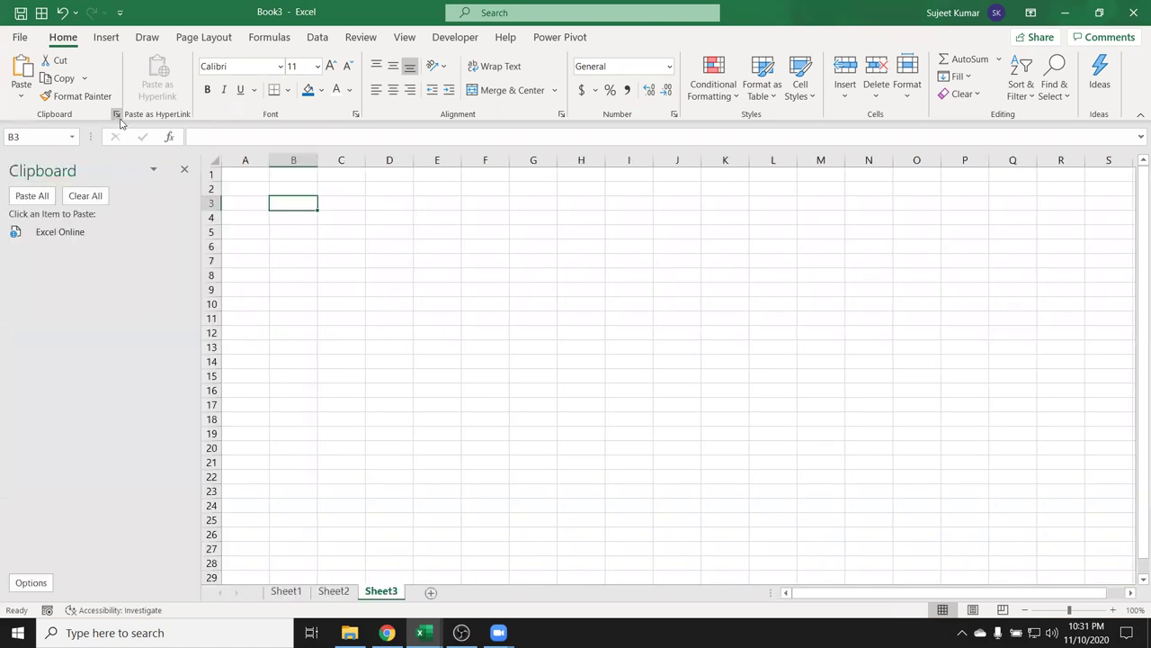
{"action": "left_click", "coordinate": [85, 195]}
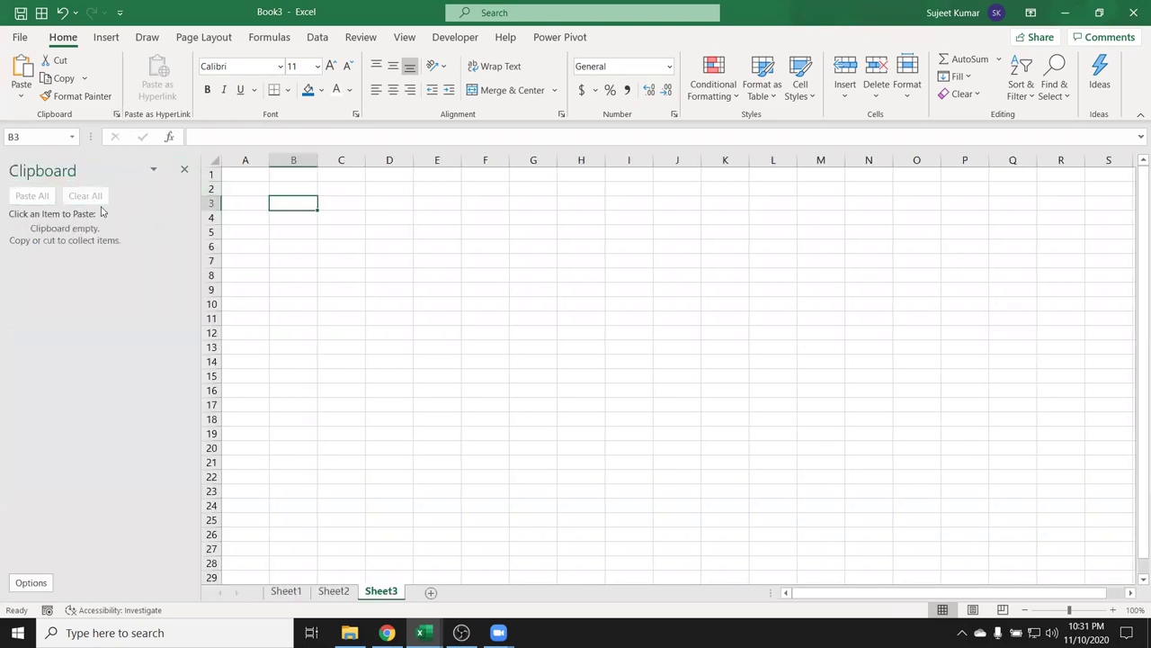
{"action": "left_click", "coordinate": [246, 176]}
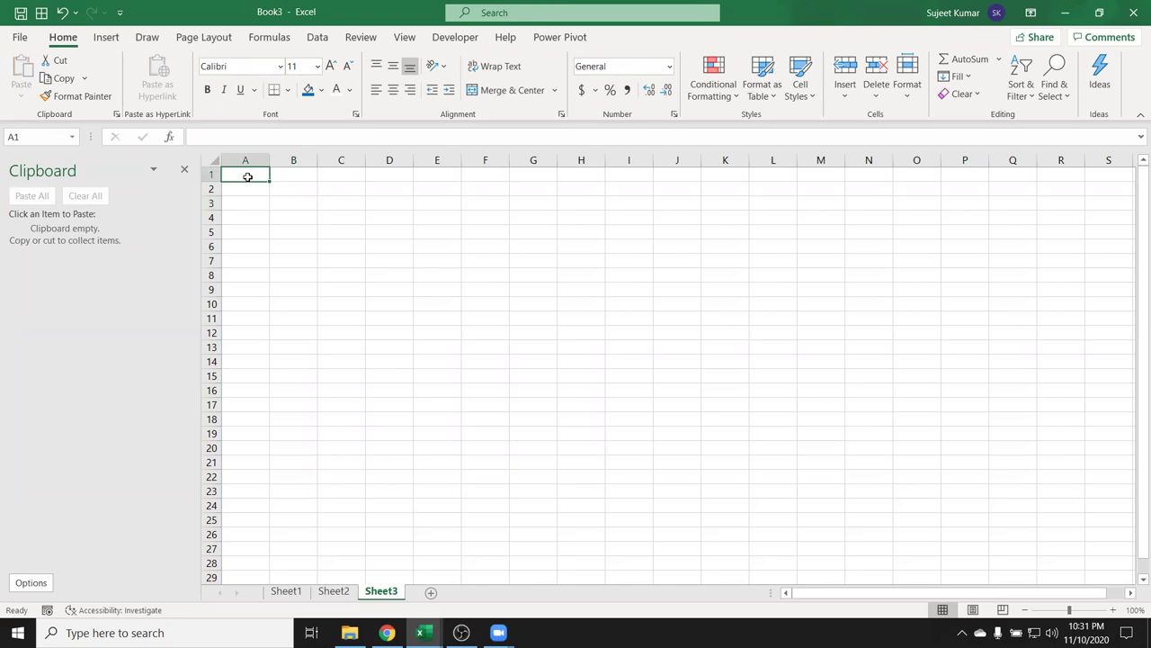
{"action": "key", "text": "alt+Tab"}
- Copy the App Store, Microsoft Excel Training and Excel Easy result titles from page one
{"action": "scroll", "coordinate": [190, 223], "scroll_direction": "up", "scroll_amount": 2}
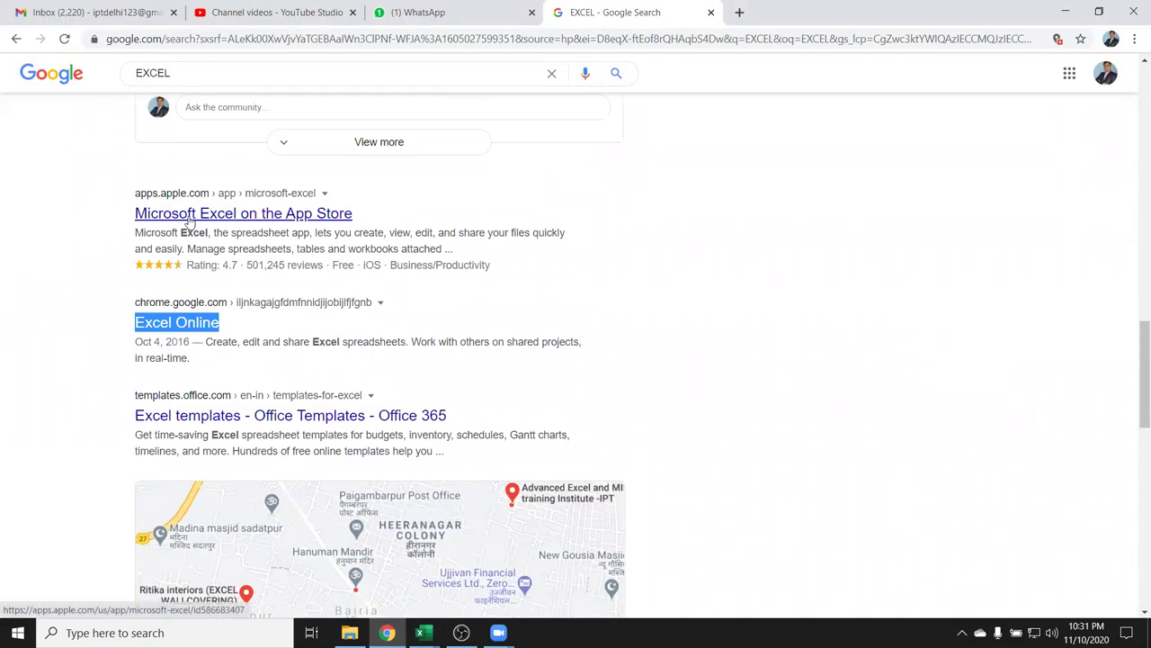
{"action": "left_click_drag", "start_coordinate": [127, 215], "coordinate": [354, 225]}
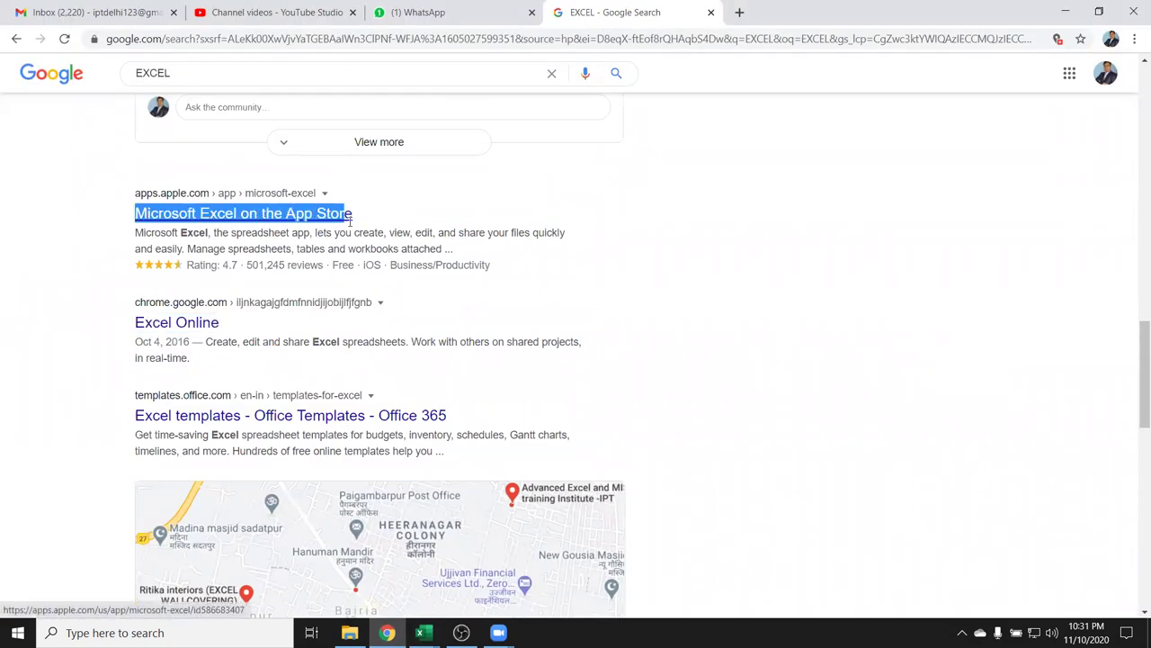
{"action": "key", "text": "ctrl+c"}
{"action": "scroll", "coordinate": [174, 335], "scroll_direction": "down", "scroll_amount": 3}
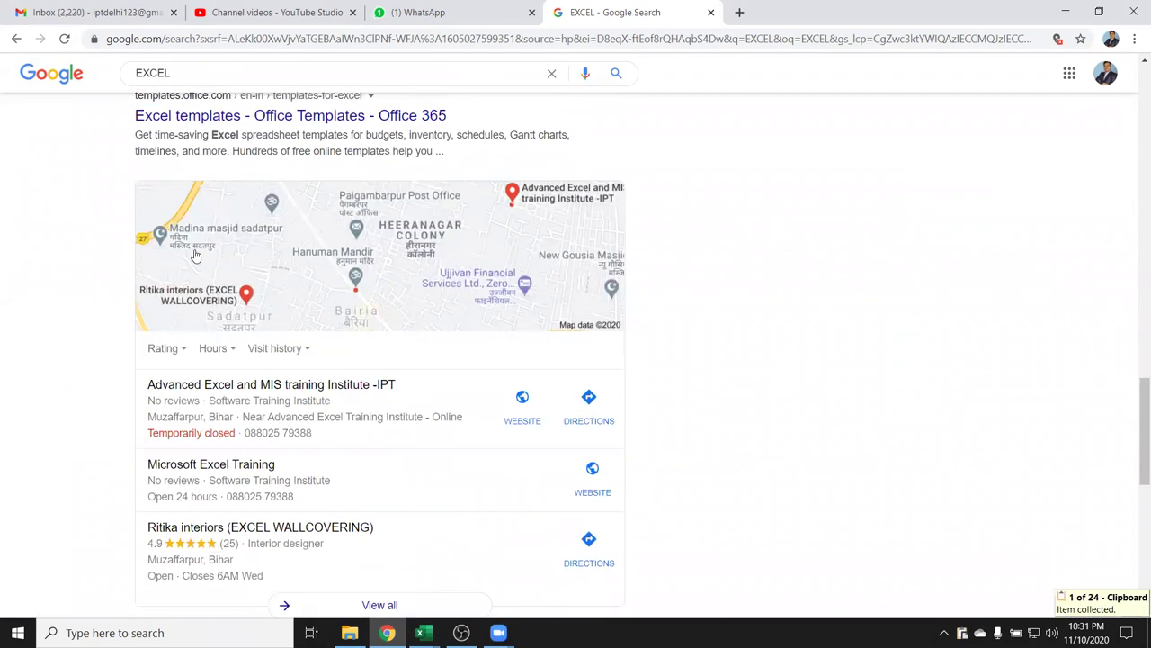
{"action": "scroll", "coordinate": [174, 335], "scroll_direction": "down", "scroll_amount": 2}
{"action": "scroll", "coordinate": [173, 336], "scroll_direction": "down", "scroll_amount": 1}
{"action": "left_click_drag", "start_coordinate": [141, 241], "coordinate": [282, 241]}
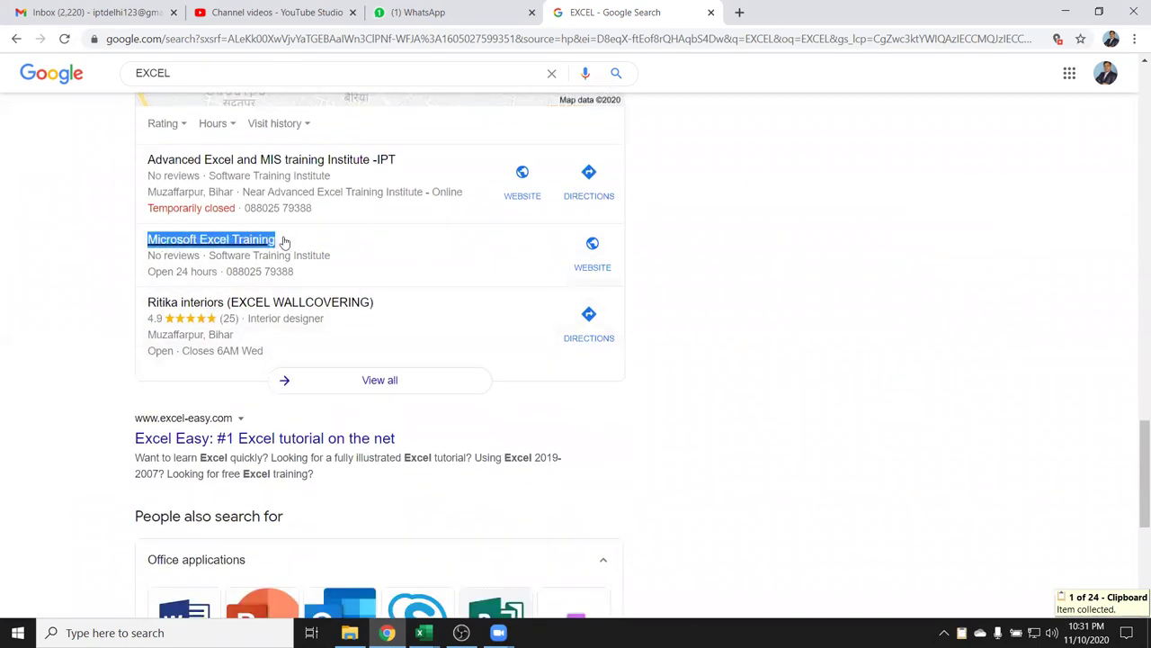
{"action": "key", "text": "ctrl+c"}
{"action": "scroll", "coordinate": [154, 306], "scroll_direction": "down", "scroll_amount": 2}
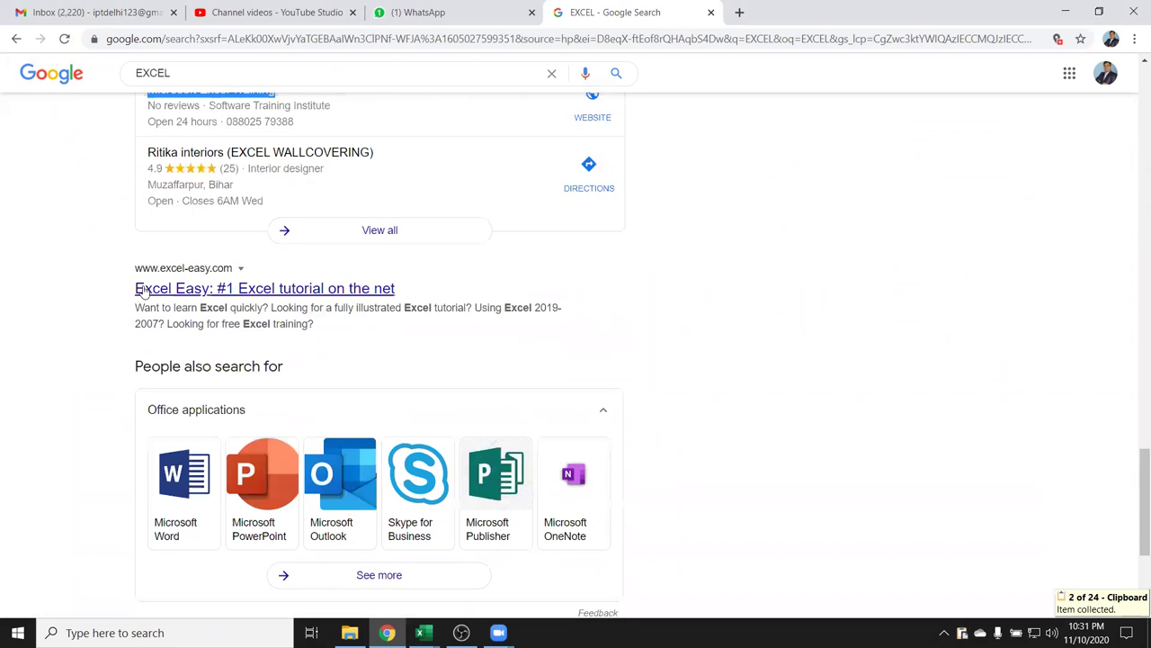
{"action": "left_click_drag", "start_coordinate": [125, 288], "coordinate": [397, 295]}
{"action": "key", "text": "ctrl+c"}
- Copy 'The Beginner's Guide to Excel' and '10 Excel Functions Everyone Should Know' from results page two
{"action": "key", "text": "alt+Tab"}
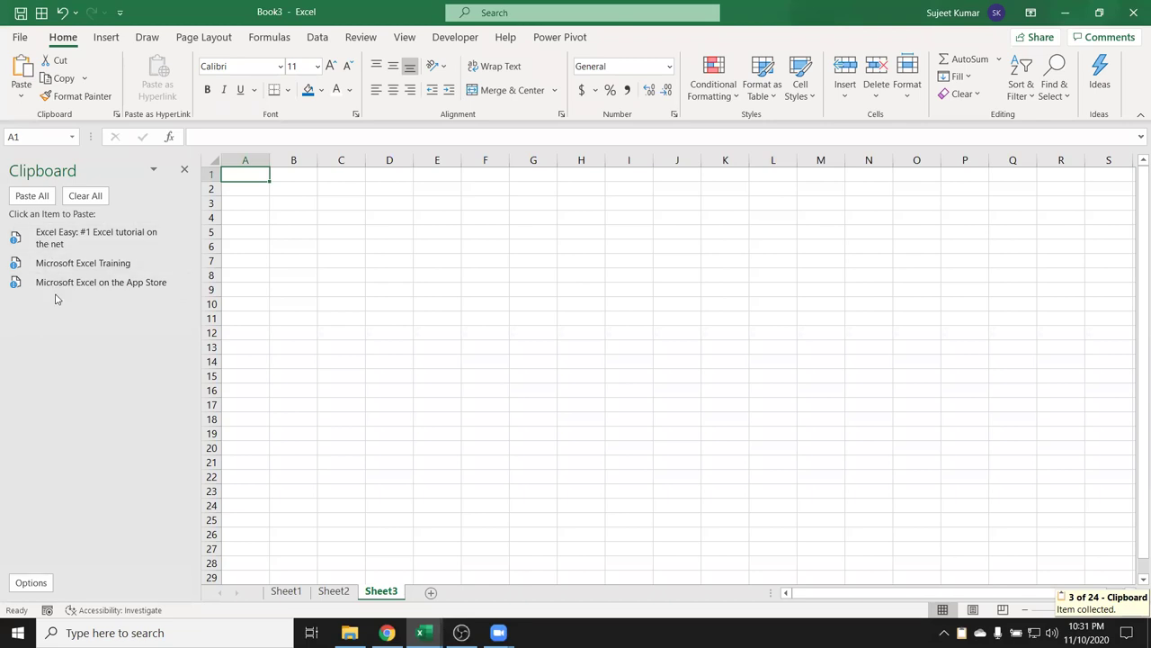
{"action": "key", "text": "alt+Tab"}
{"action": "scroll", "coordinate": [237, 393], "scroll_direction": "down", "scroll_amount": 3}
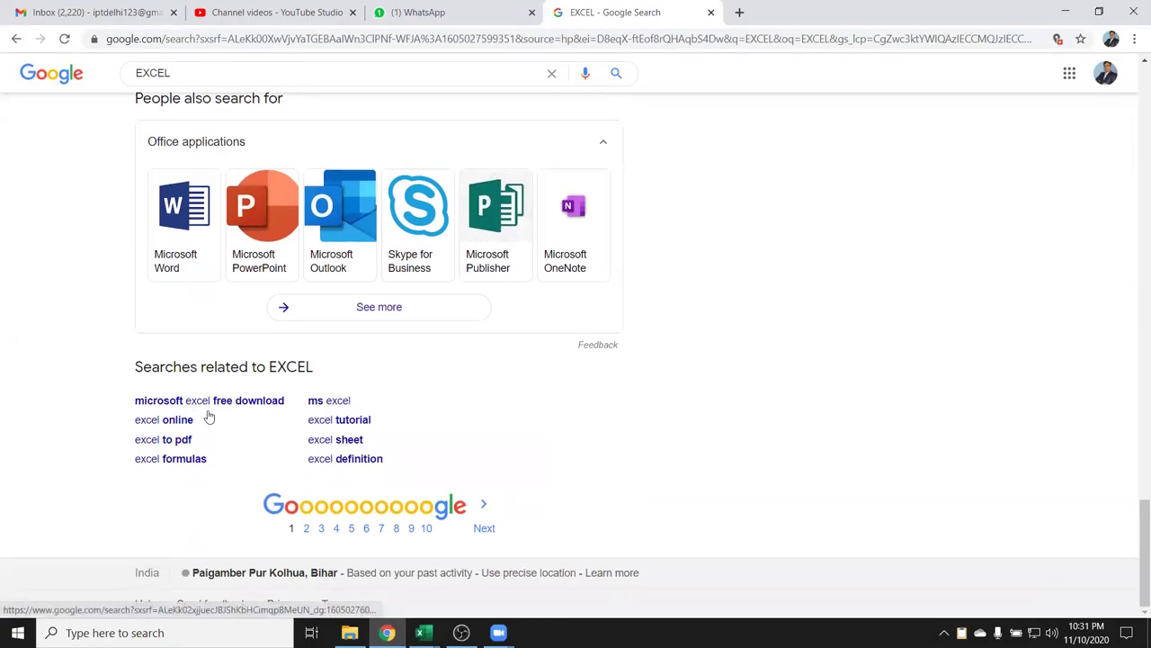
{"action": "left_click", "coordinate": [306, 517]}
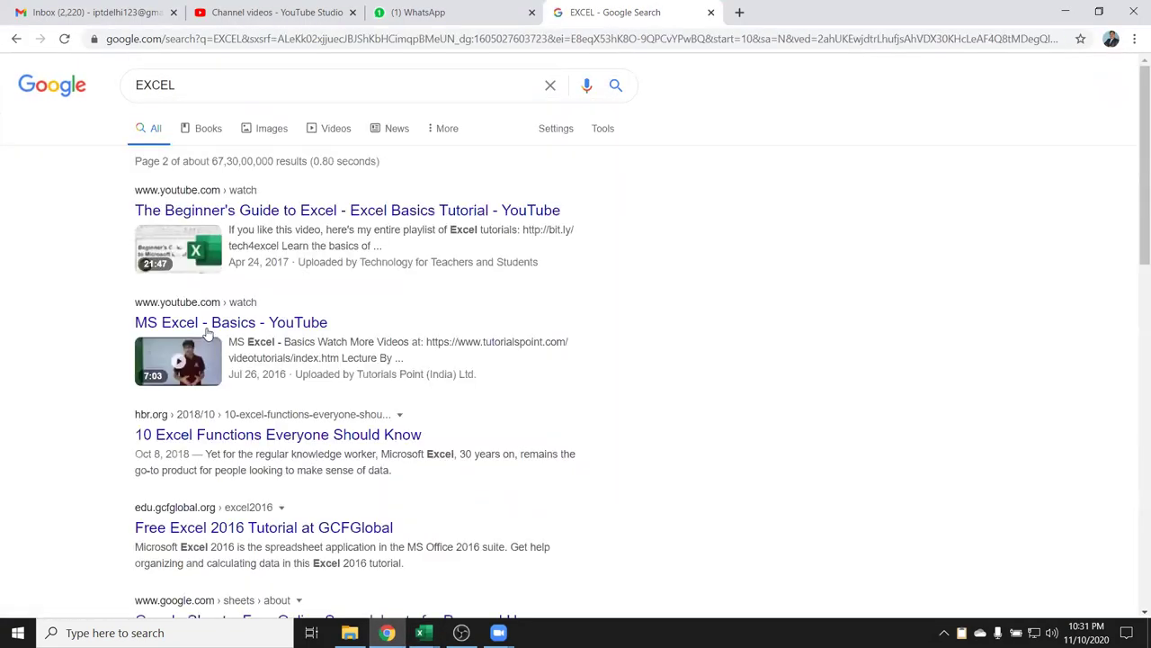
{"action": "left_click_drag", "start_coordinate": [133, 210], "coordinate": [564, 210]}
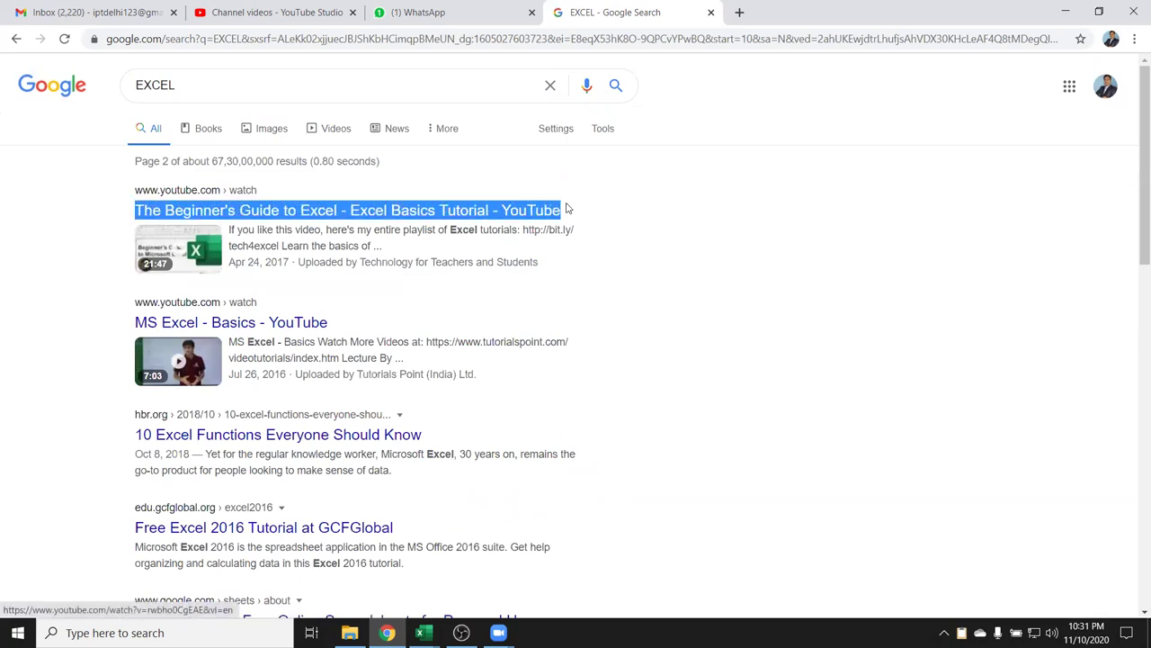
{"action": "key", "text": "ctrl+c"}
{"action": "mouse_move", "coordinate": [135, 421]}
{"action": "left_mouse_down"}
{"action": "mouse_move", "coordinate": [413, 449]}
{"action": "mouse_move", "coordinate": [428, 441]}
{"action": "left_mouse_up"}
{"action": "key", "text": "ctrl+c"}
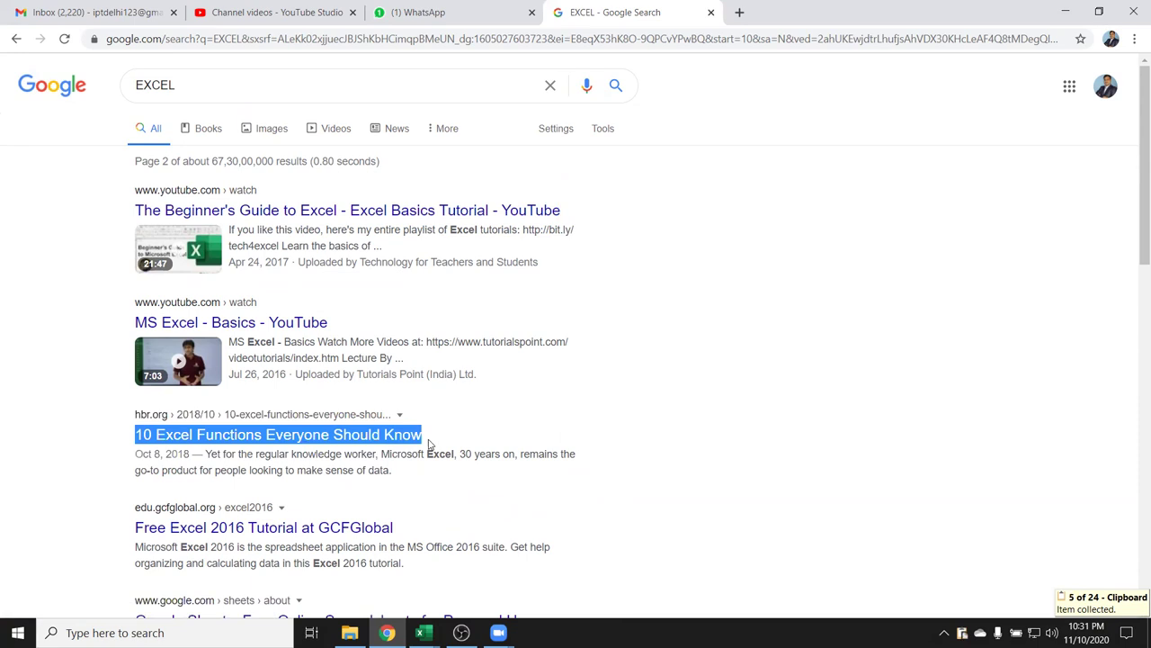
{"action": "key", "text": "alt+Tab"}
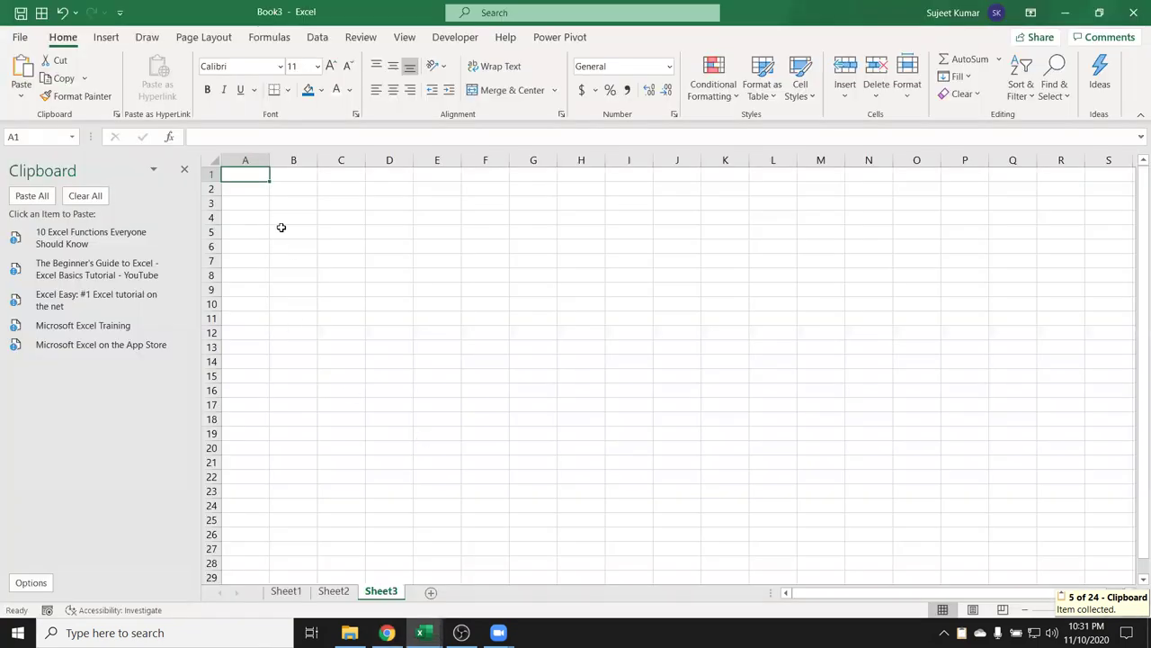
- Paste all five titles into A1:A5 unwrapped, then clear the clipboard and delete those cells
{"action": "left_click", "coordinate": [21, 198]}
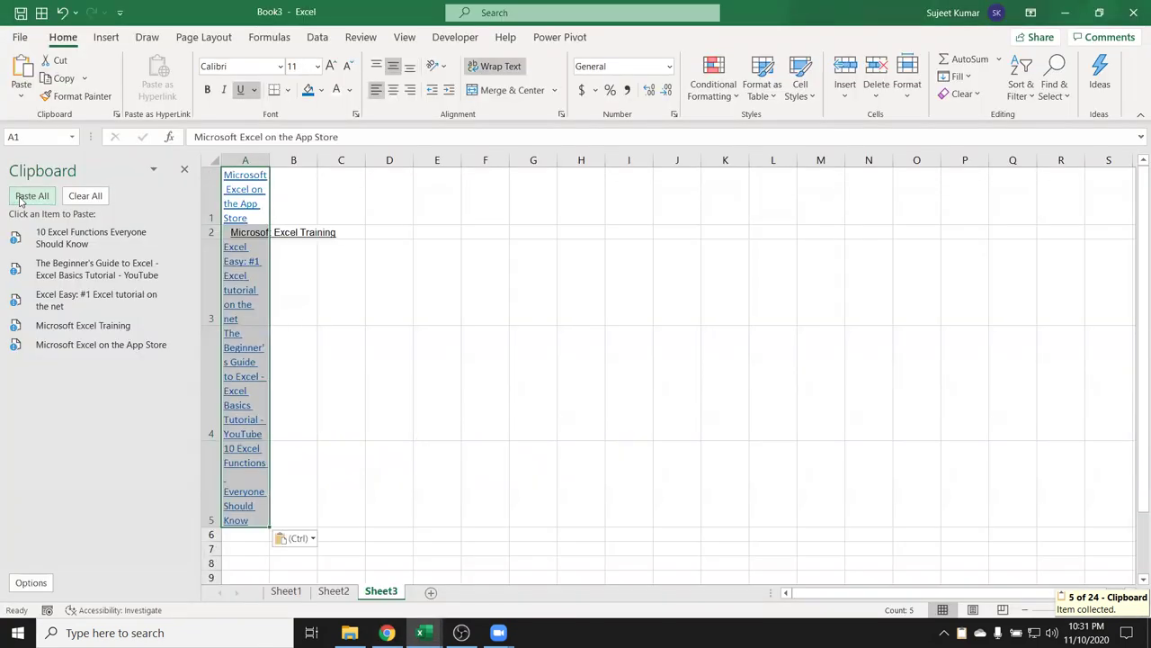
{"action": "left_click", "coordinate": [493, 66]}
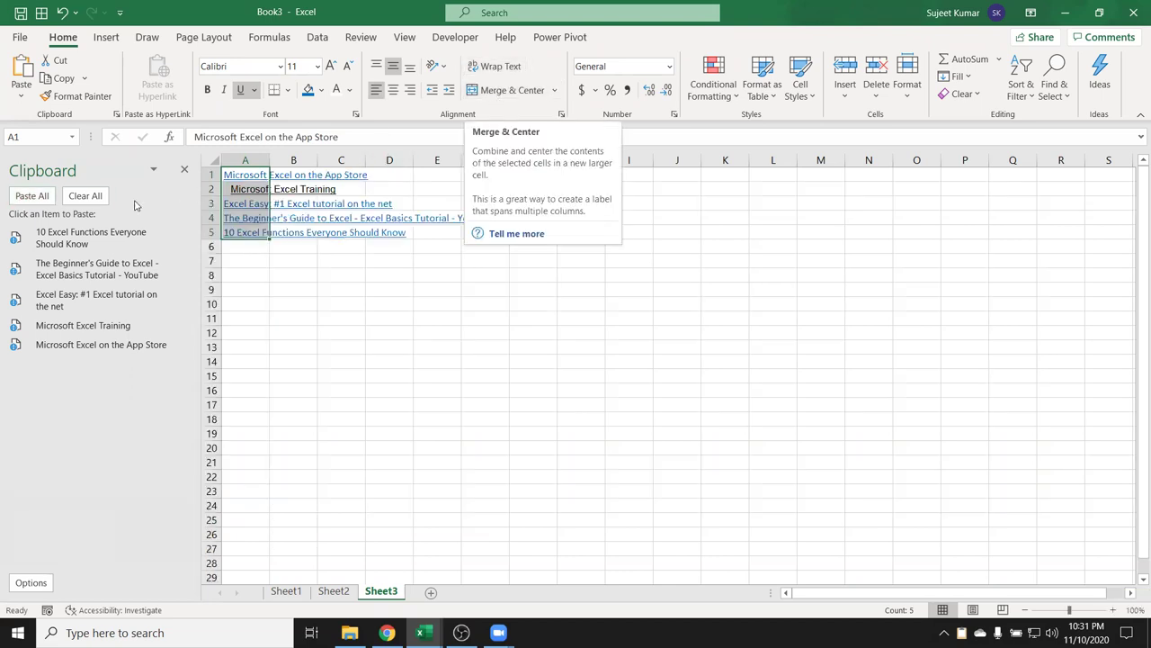
{"action": "left_click", "coordinate": [85, 196]}
{"action": "left_click", "coordinate": [184, 170]}
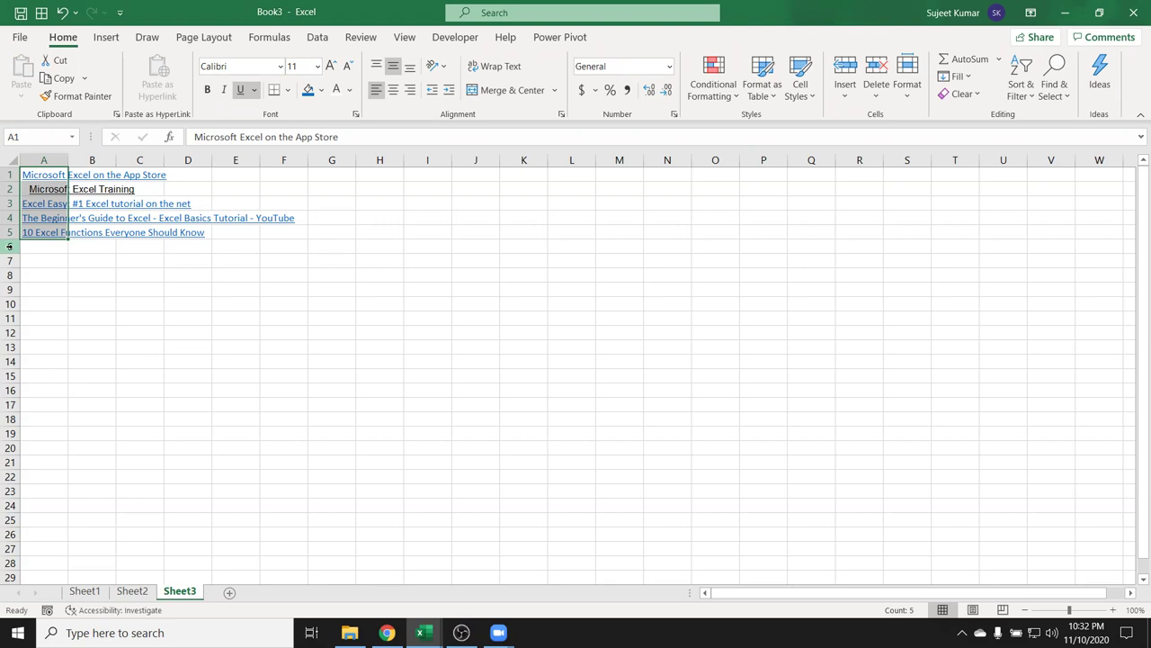
{"action": "key", "text": "Delete"}
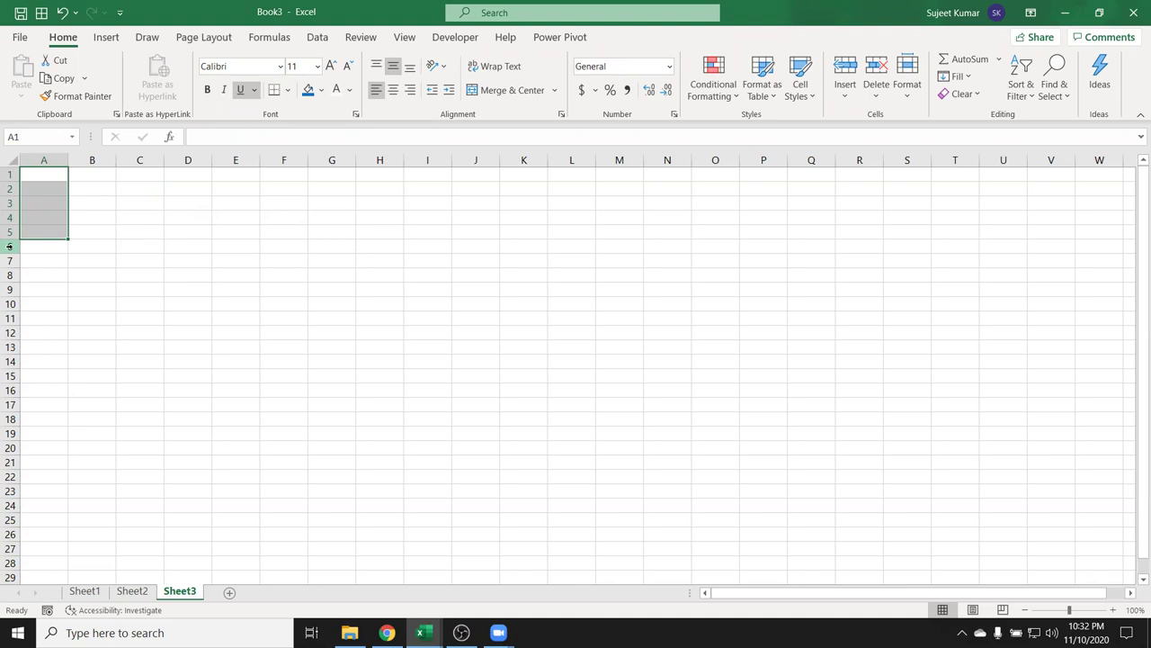
{"action": "left_click", "coordinate": [116, 115]}
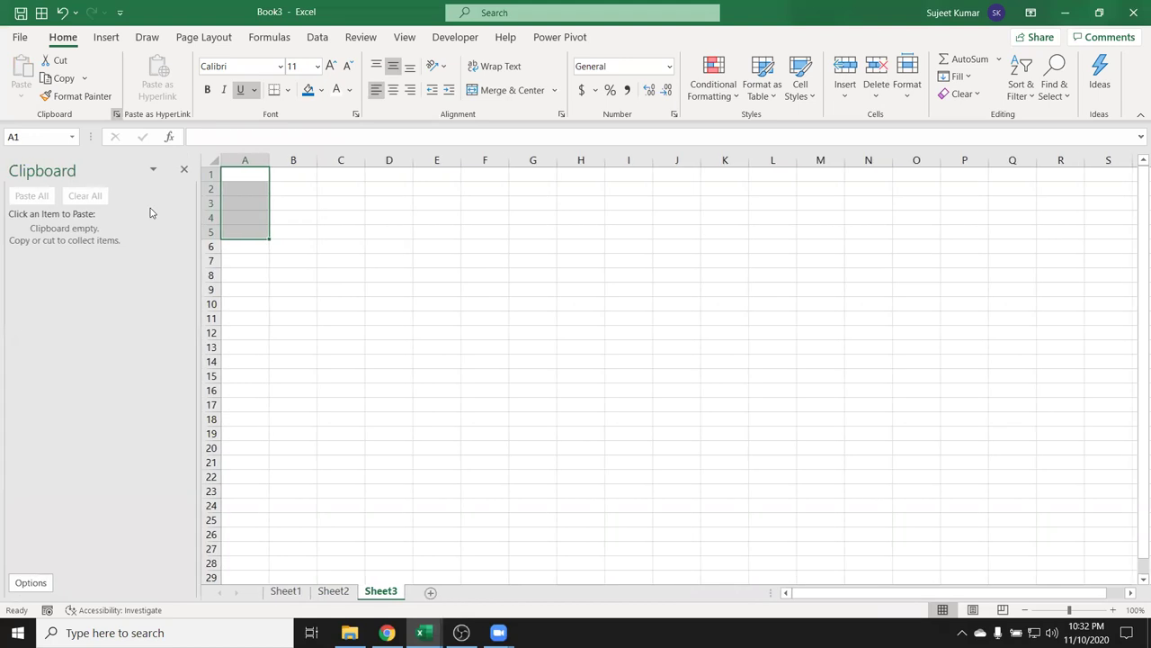
{"action": "left_click", "coordinate": [261, 257]}
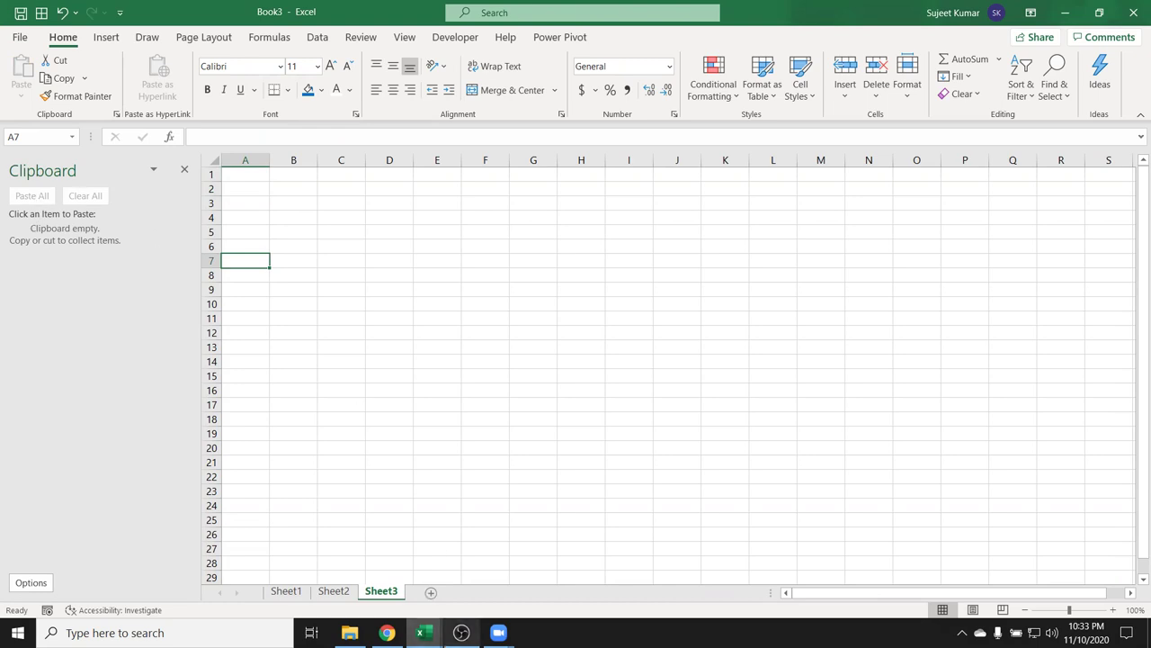
{"action": "left_click", "coordinate": [470, 622]}
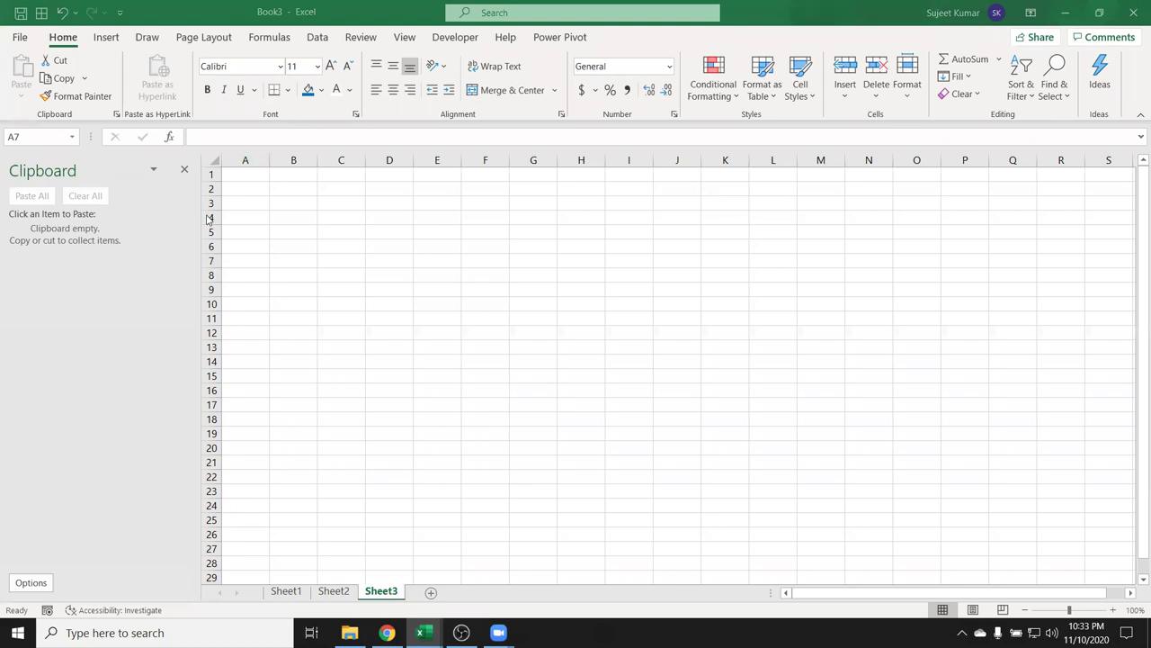
{"action": "left_click", "coordinate": [185, 170]}
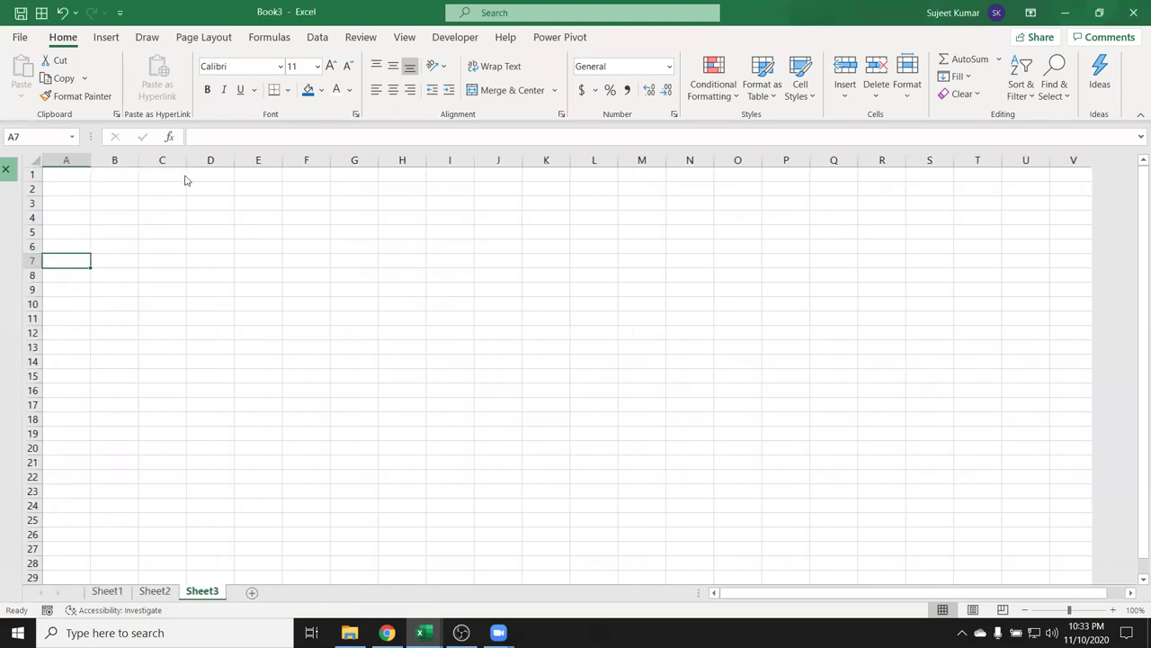
{"action": "left_click", "coordinate": [95, 229]}
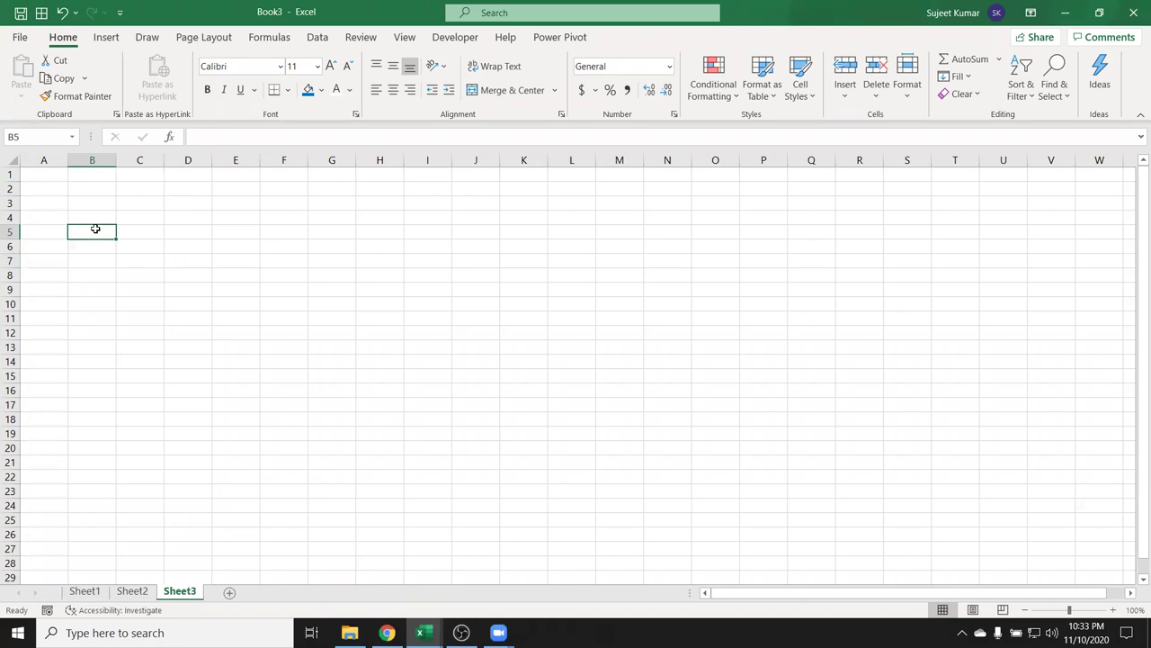
- Delete the empty rows 19 and 48 from the Sheet2 number block
{"action": "left_click", "coordinate": [85, 591]}
{"action": "left_click", "coordinate": [131, 591]}
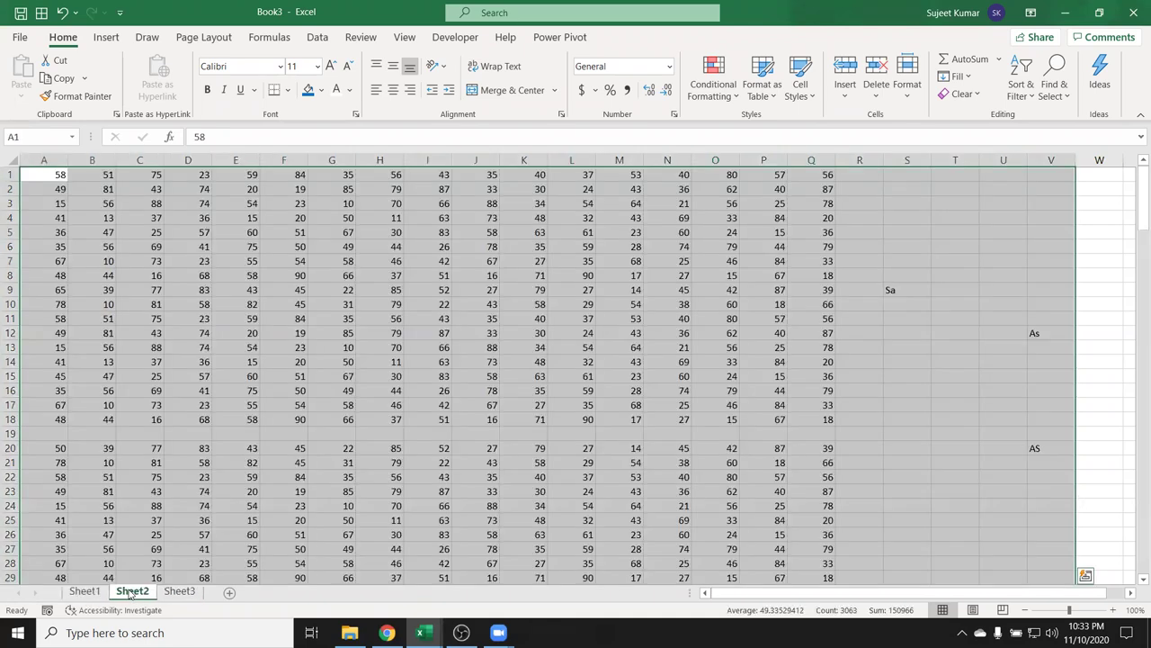
{"action": "left_click", "coordinate": [11, 433]}
{"action": "key", "text": "ctrl+minus"}
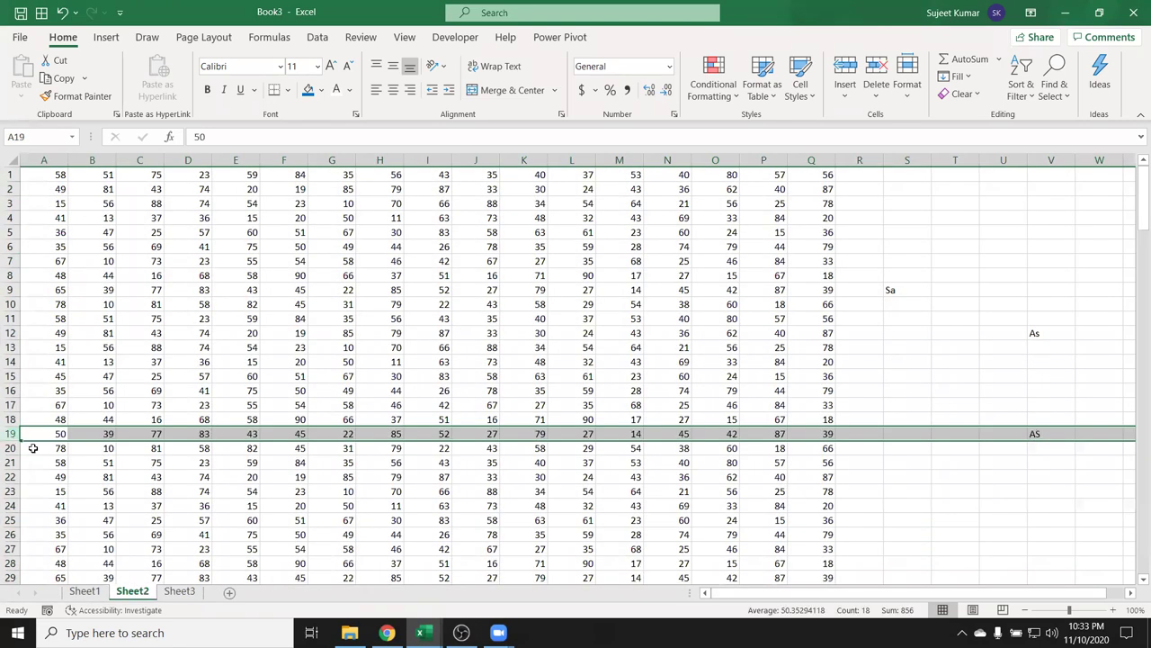
{"action": "scroll", "coordinate": [113, 445], "scroll_direction": "down", "scroll_amount": 6}
{"action": "scroll", "coordinate": [122, 440], "scroll_direction": "down", "scroll_amount": 5}
{"action": "scroll", "coordinate": [122, 441], "scroll_direction": "down", "scroll_amount": 2}
{"action": "scroll", "coordinate": [99, 433], "scroll_direction": "down", "scroll_amount": 1}
{"action": "scroll", "coordinate": [75, 428], "scroll_direction": "up", "scroll_amount": 2}
{"action": "scroll", "coordinate": [45, 421], "scroll_direction": "up", "scroll_amount": 2}
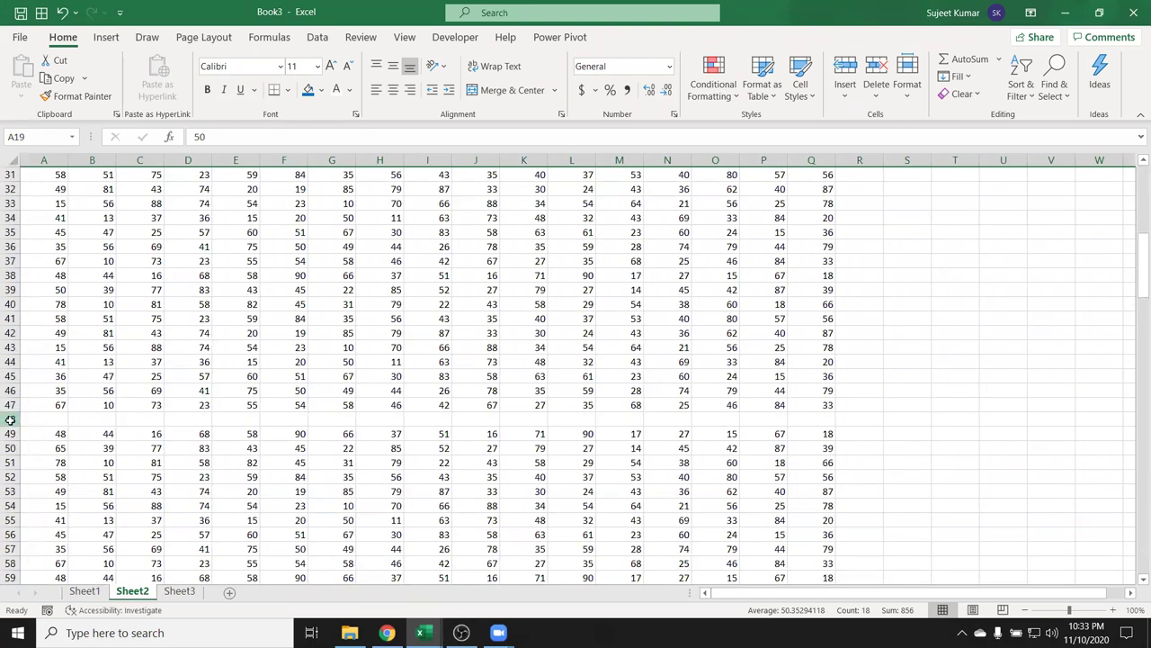
{"action": "left_click", "coordinate": [11, 418]}
{"action": "key", "text": "ctrl+minus"}
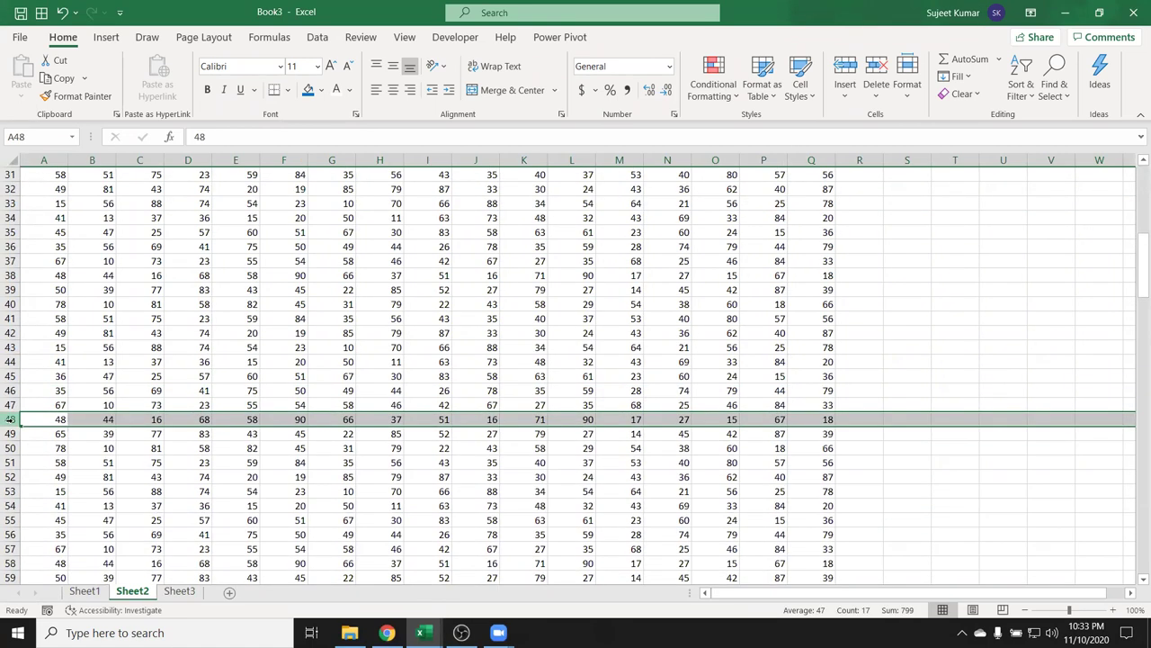
{"action": "key", "text": "ctrl+Down"}
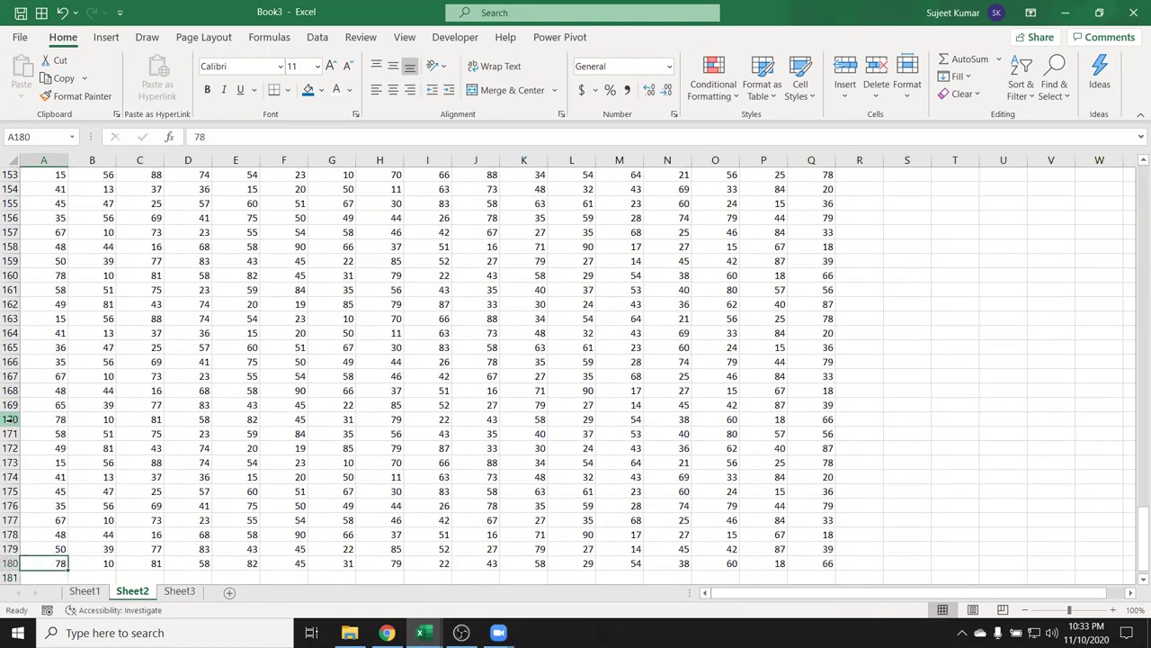
{"action": "key", "text": "ctrl+Up"}
- Clear the stray text in columns R through V and return to A1
{"action": "left_click_drag", "start_coordinate": [859, 160], "coordinate": [1042, 186]}
{"action": "key", "text": "Delete"}
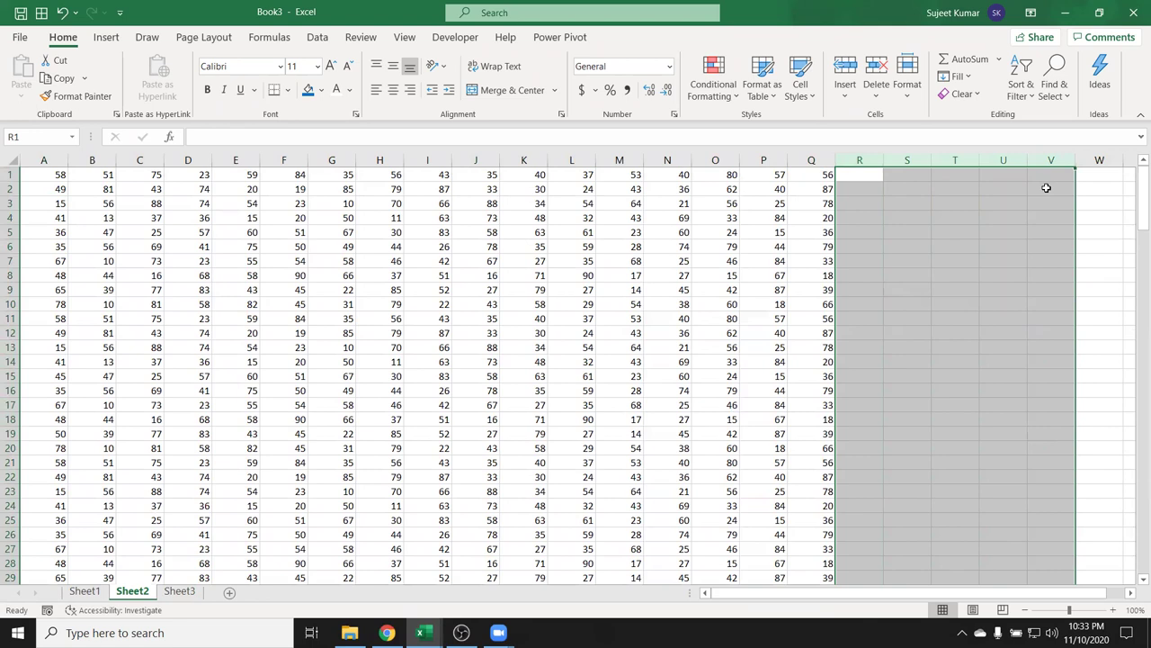
{"action": "key", "text": "ctrl+Home"}
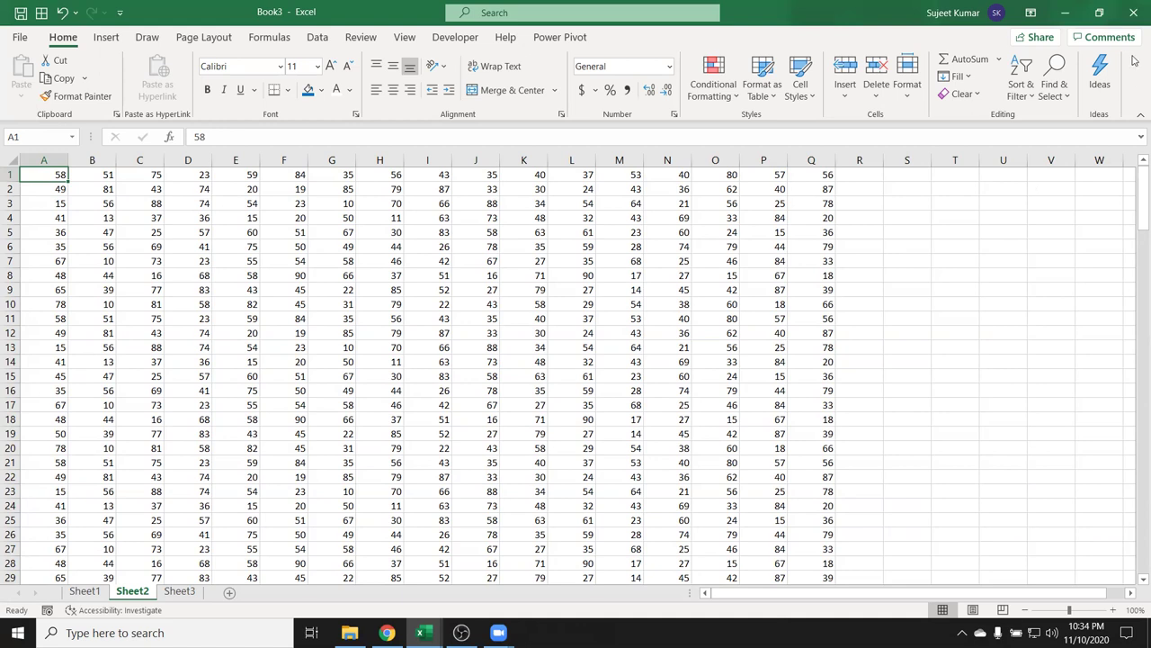
{"action": "left_click", "coordinate": [1013, 37]}
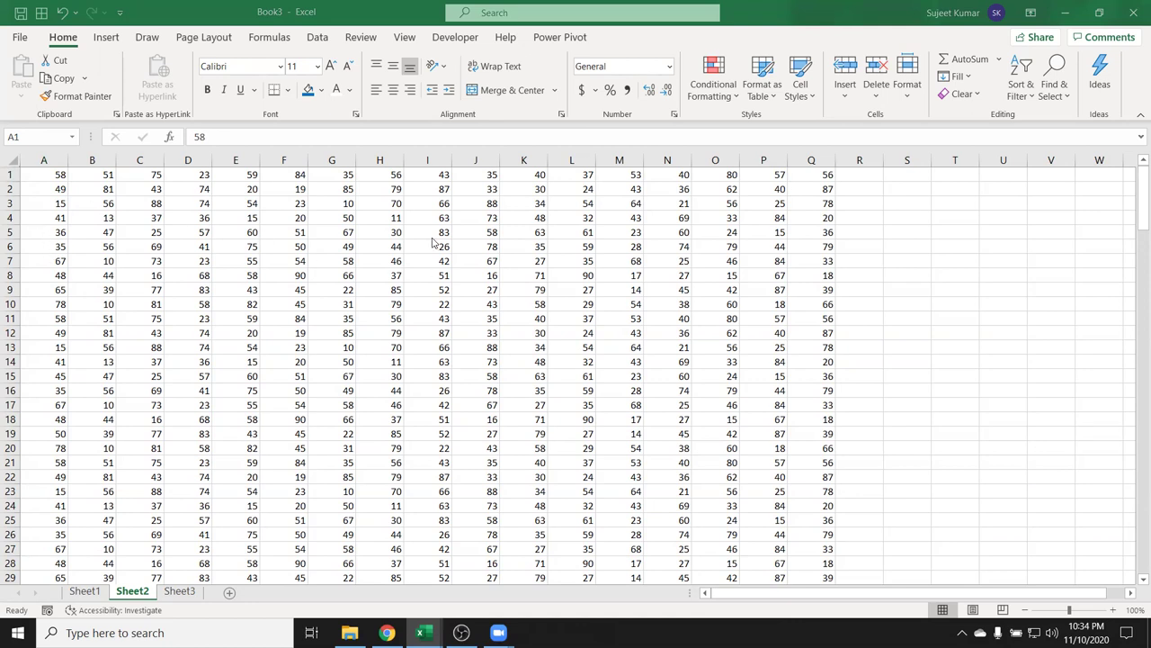
{"action": "left_click", "coordinate": [69, 182]}
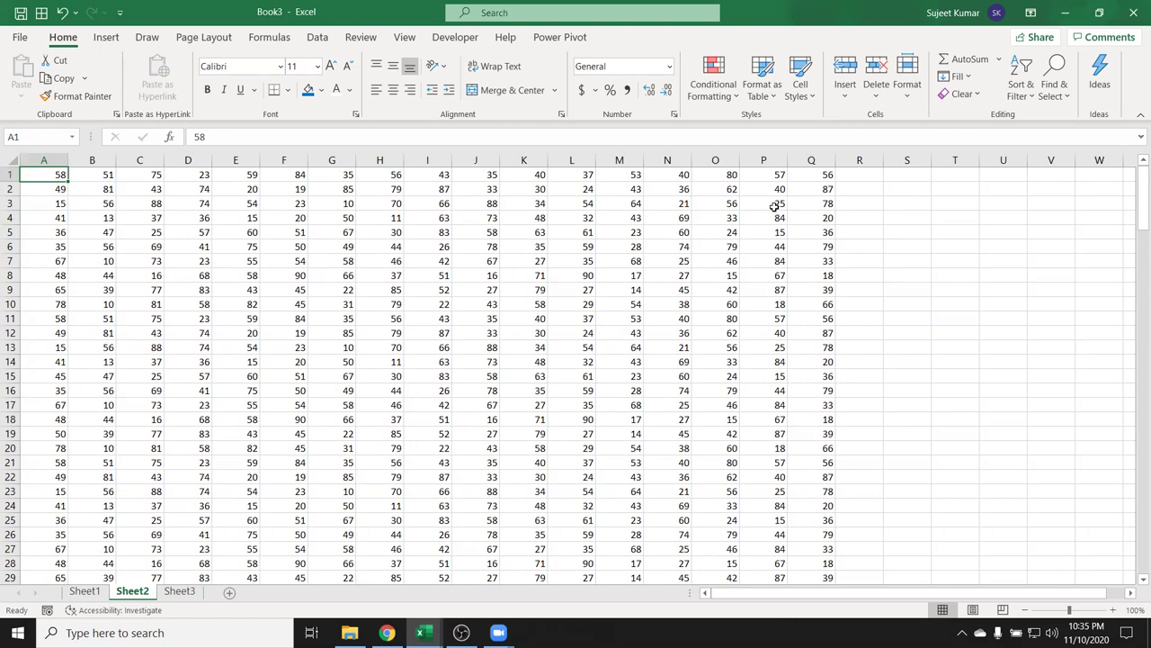
{"action": "left_click", "coordinate": [376, 257]}
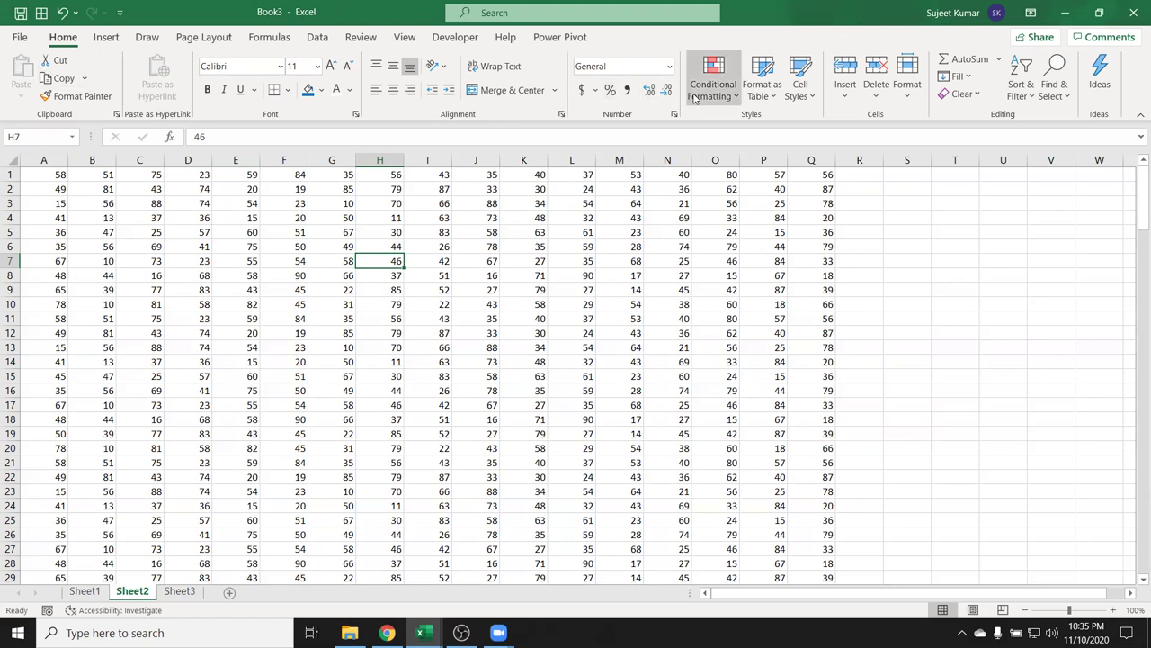
{"action": "left_click", "coordinate": [544, 316]}
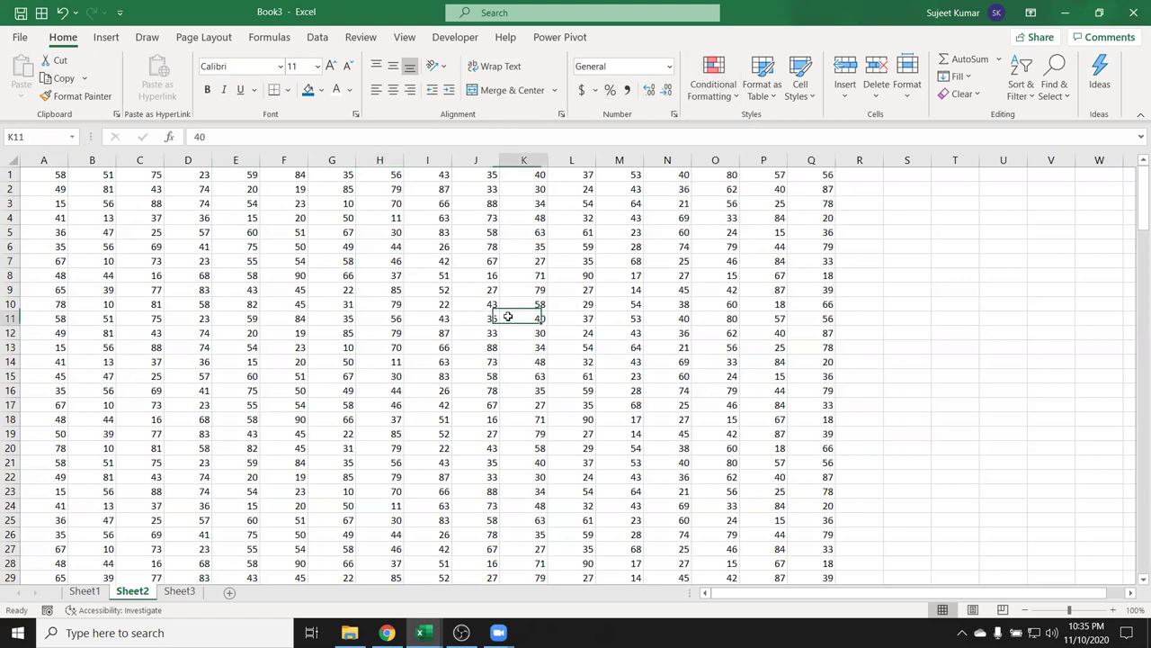
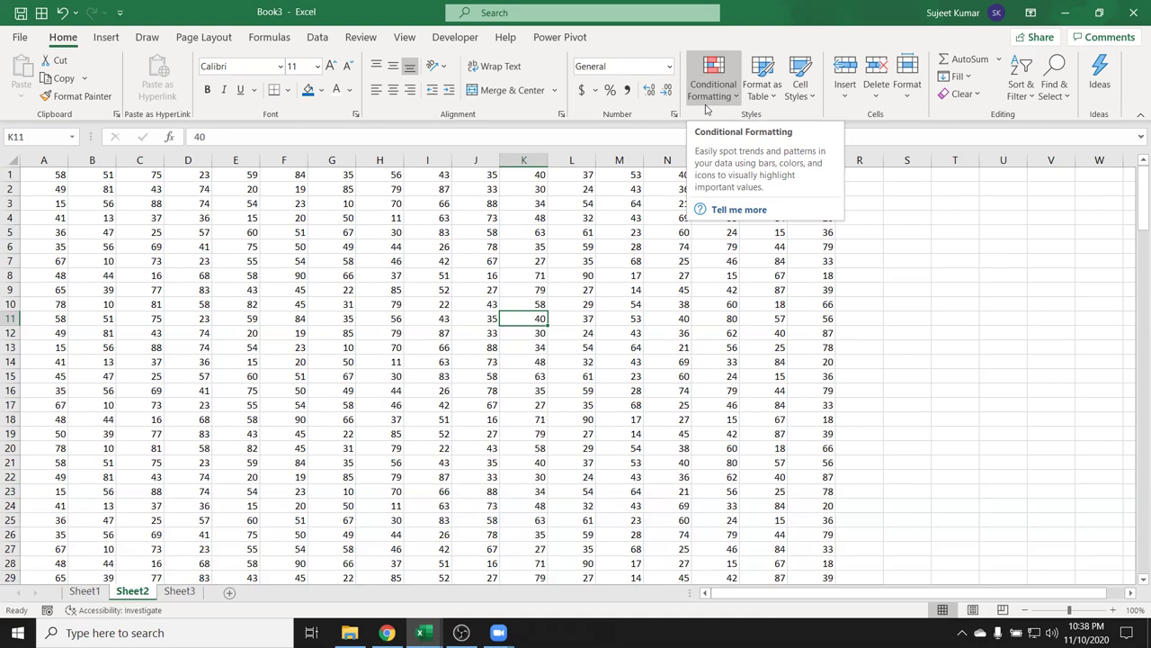
- Select single cells around Sheet2 (H7, E3, F13, D17, D16, B4) while scrolling the grid
{"action": "left_click", "coordinate": [387, 261]}
{"action": "scroll", "coordinate": [385, 270], "scroll_direction": "down", "scroll_amount": 5}
{"action": "scroll", "coordinate": [393, 381], "scroll_direction": "down", "scroll_amount": 5}
{"action": "scroll", "coordinate": [413, 503], "scroll_direction": "up", "scroll_amount": 1}
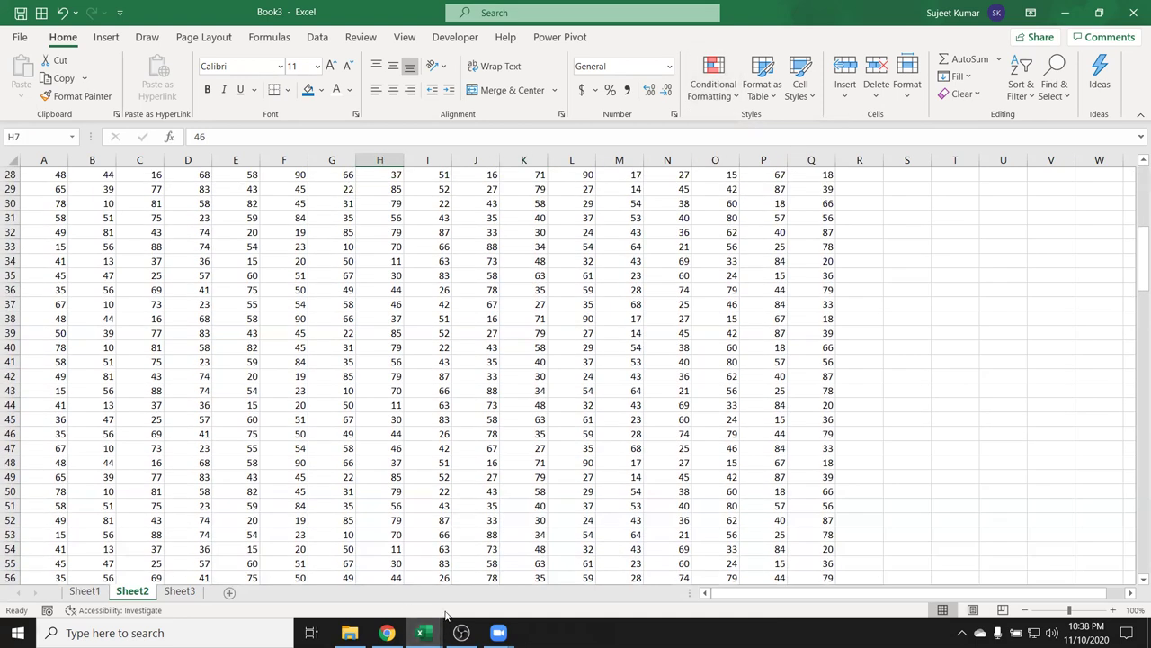
{"action": "scroll", "coordinate": [411, 527], "scroll_direction": "up", "scroll_amount": 6}
{"action": "scroll", "coordinate": [409, 529], "scroll_direction": "up", "scroll_amount": 3}
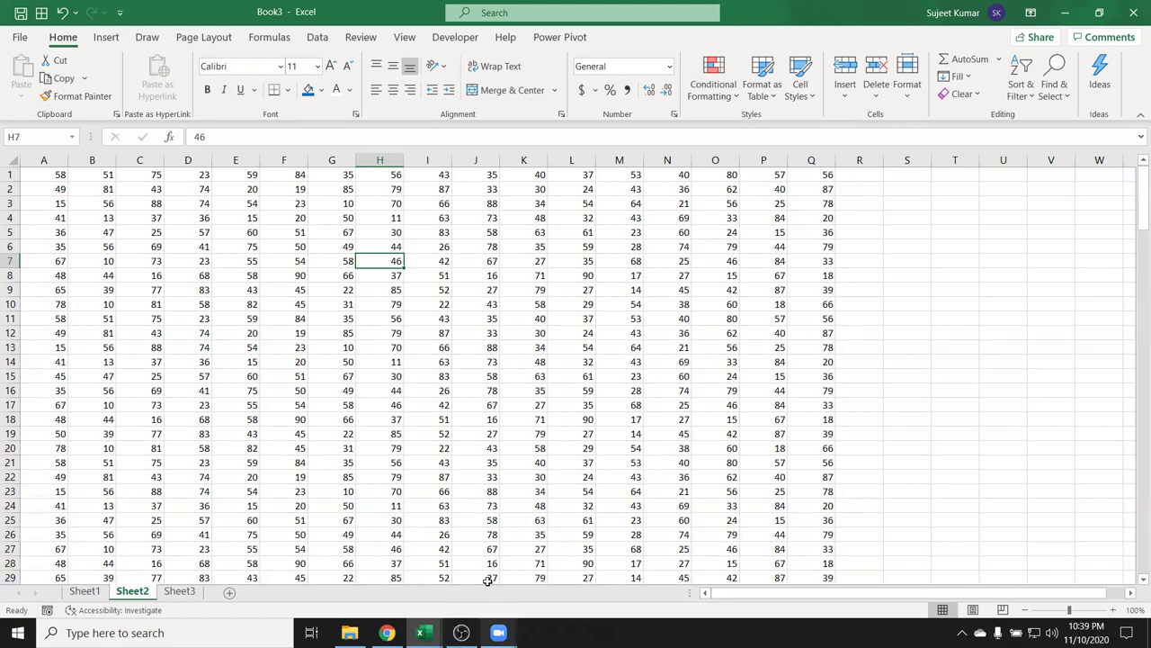
{"action": "left_click", "coordinate": [221, 200]}
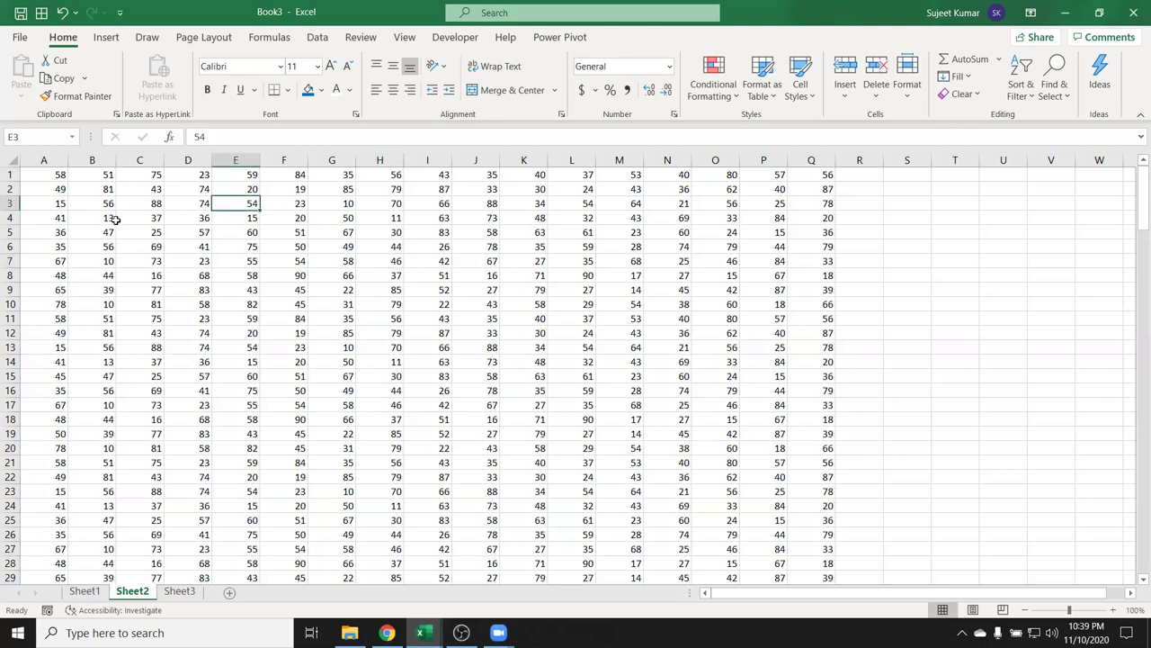
{"action": "left_click", "coordinate": [270, 345]}
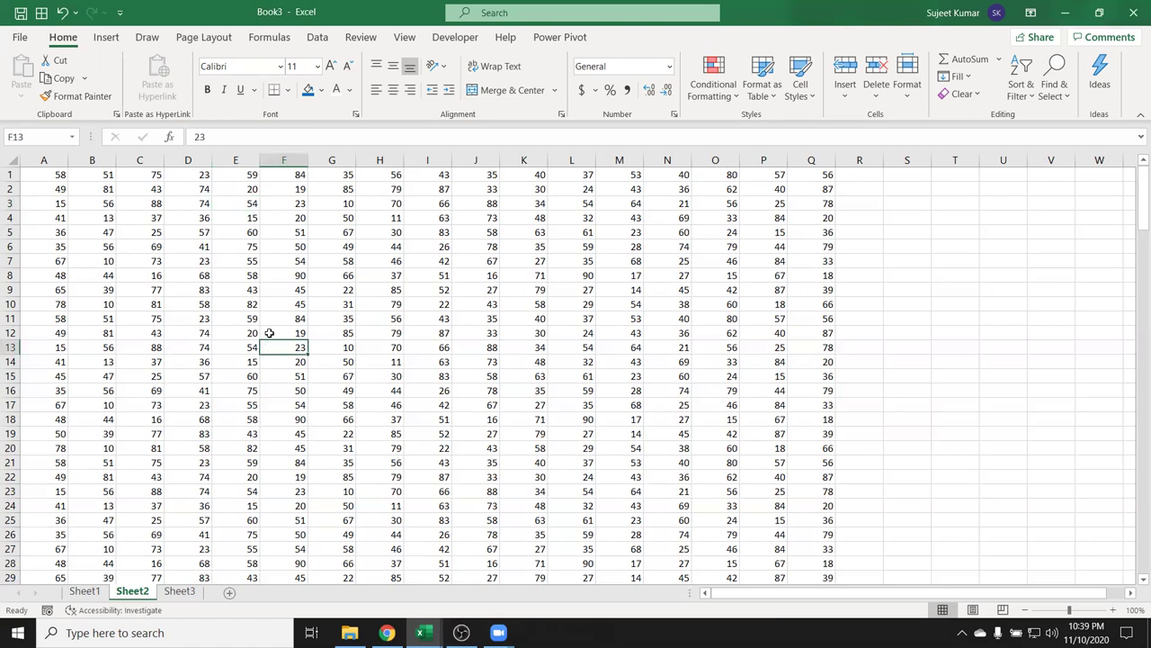
{"action": "left_click", "coordinate": [194, 401]}
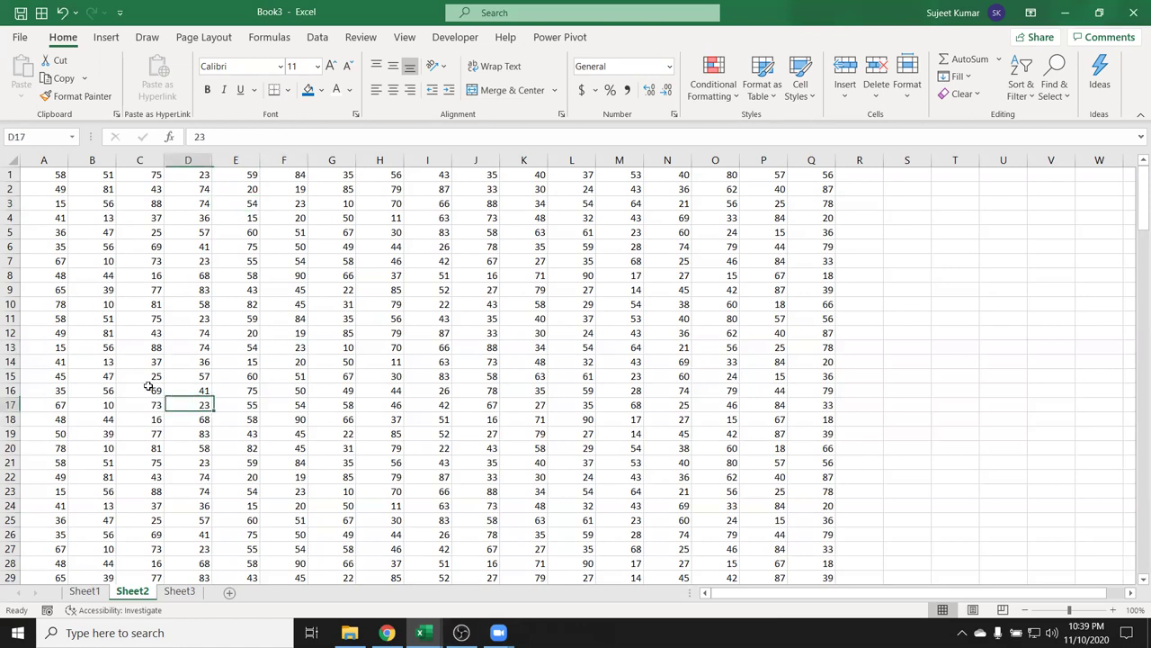
{"action": "left_click", "coordinate": [458, 347]}
{"action": "left_click", "coordinate": [206, 394]}
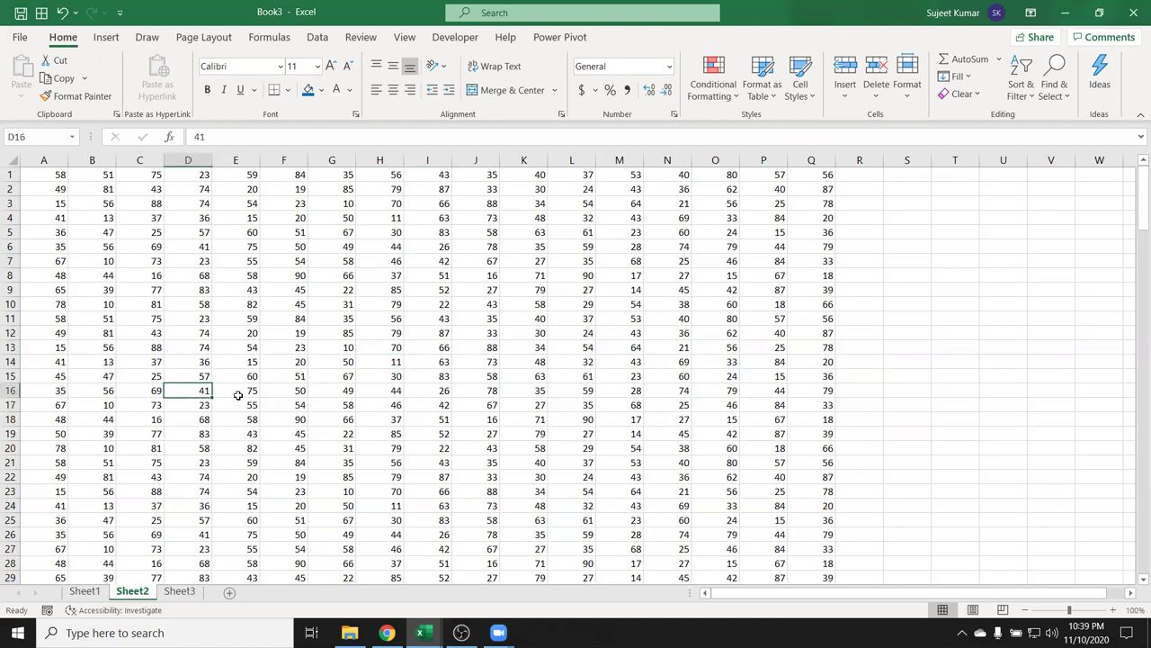
{"action": "left_click", "coordinate": [108, 218]}
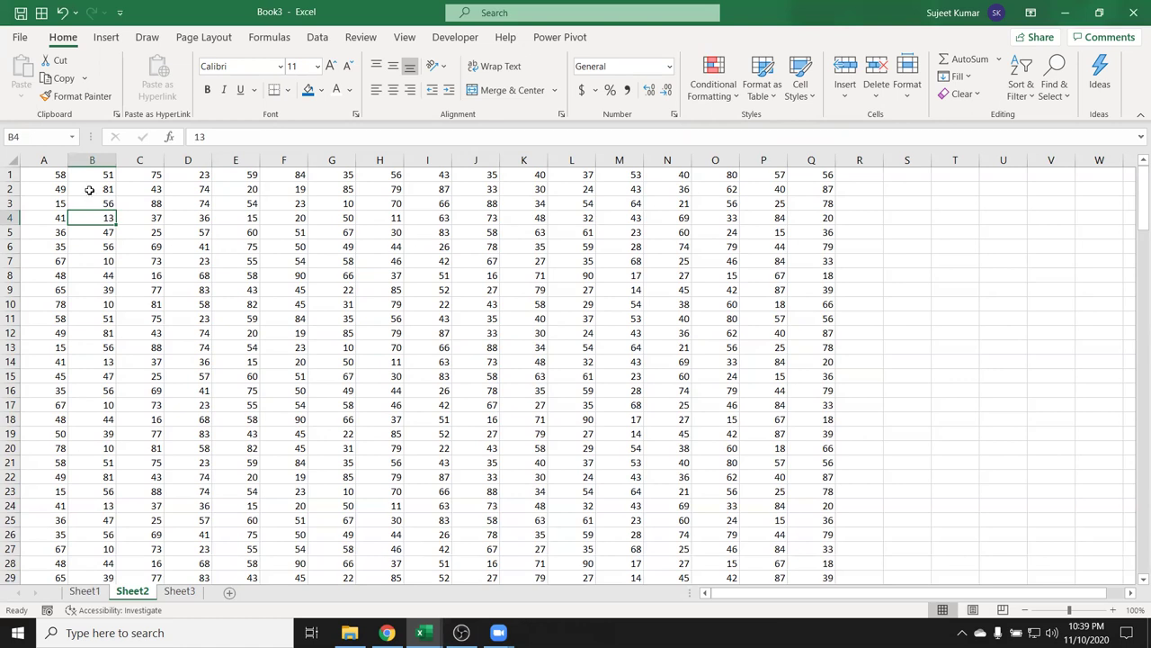
- Build a multi-selection of A1, D1, G1, J1, N1, Q1 and A5, D5, G5, J5, N5, Q5
{"action": "left_click", "coordinate": [58, 173]}
{"action": "left_click", "coordinate": [205, 174], "text": "ctrl"}
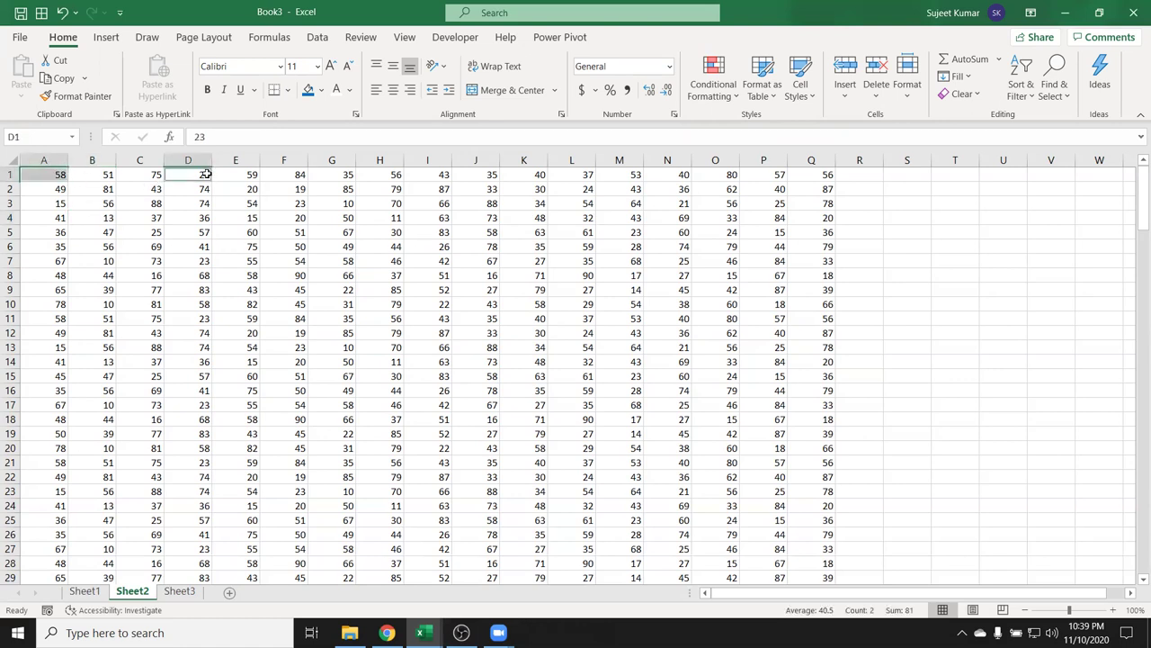
{"action": "left_click", "coordinate": [320, 176], "text": "ctrl"}
{"action": "left_click", "coordinate": [467, 173], "text": "ctrl"}
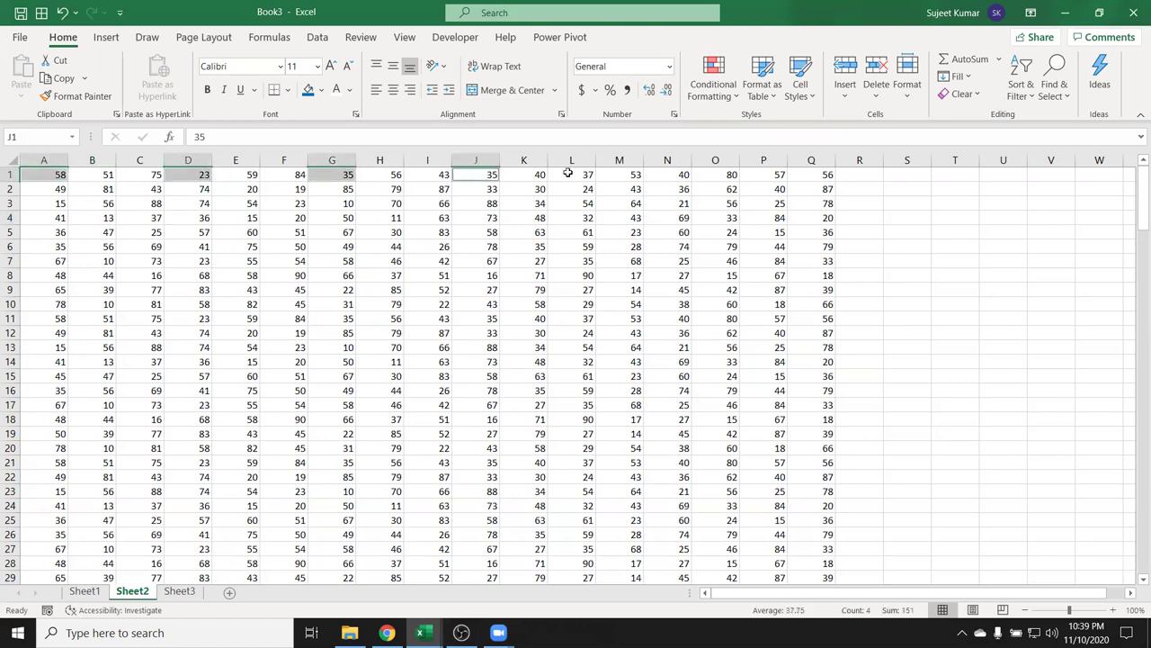
{"action": "left_click", "coordinate": [670, 178], "text": "ctrl"}
{"action": "left_click", "coordinate": [816, 173], "text": "ctrl"}
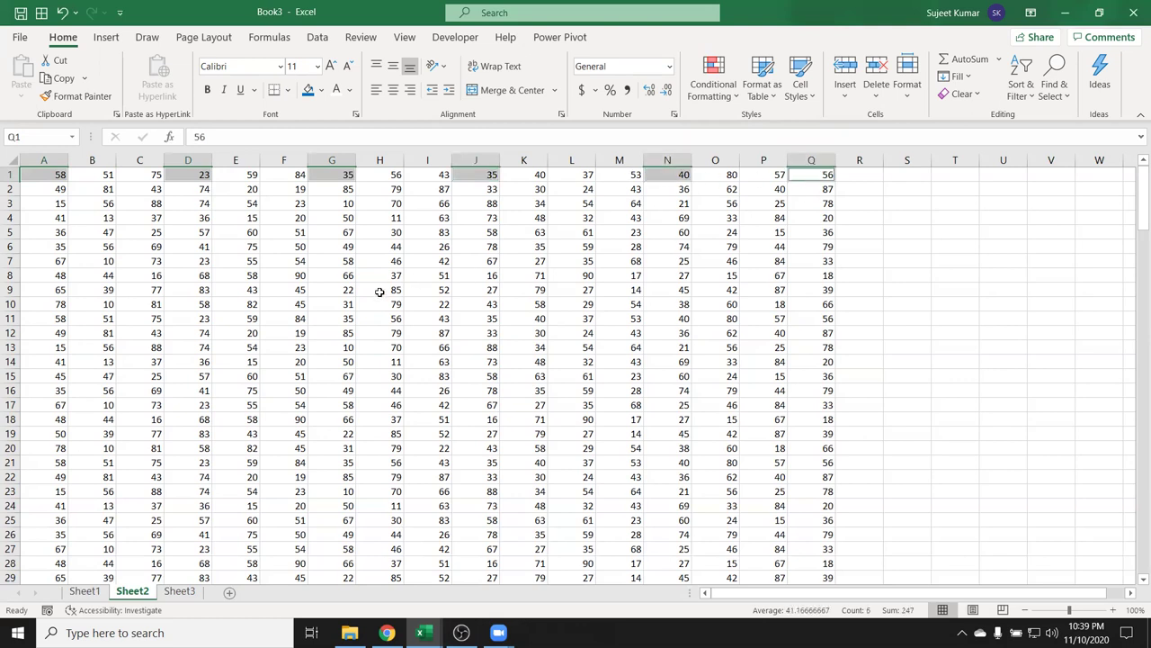
{"action": "left_click", "coordinate": [34, 231], "text": "ctrl"}
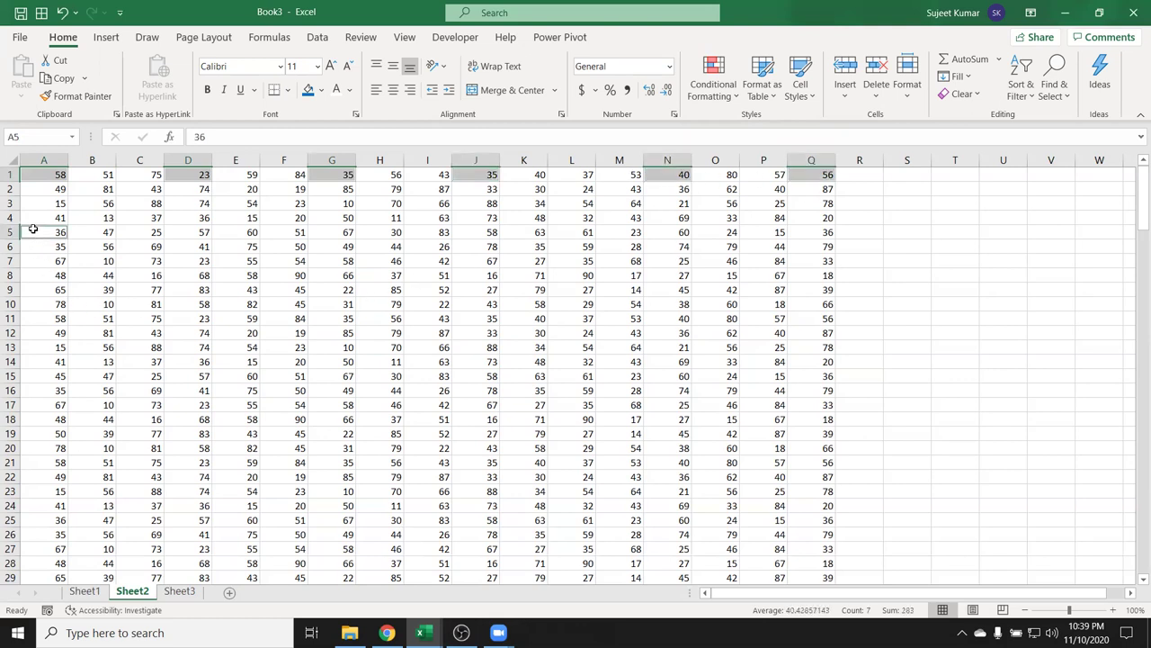
{"action": "left_click", "coordinate": [189, 228], "text": "ctrl"}
{"action": "left_click", "coordinate": [336, 231], "text": "ctrl"}
{"action": "left_click", "coordinate": [498, 231], "text": "ctrl"}
{"action": "left_click", "coordinate": [667, 230], "text": "ctrl"}
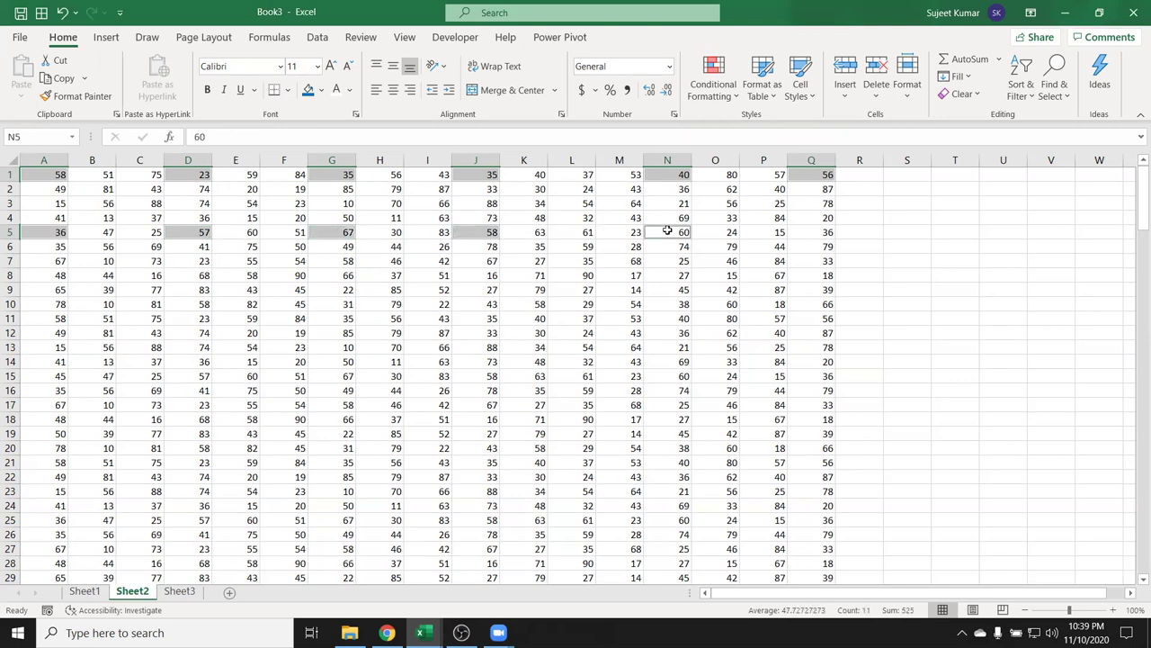
{"action": "left_click", "coordinate": [810, 233], "text": "ctrl"}
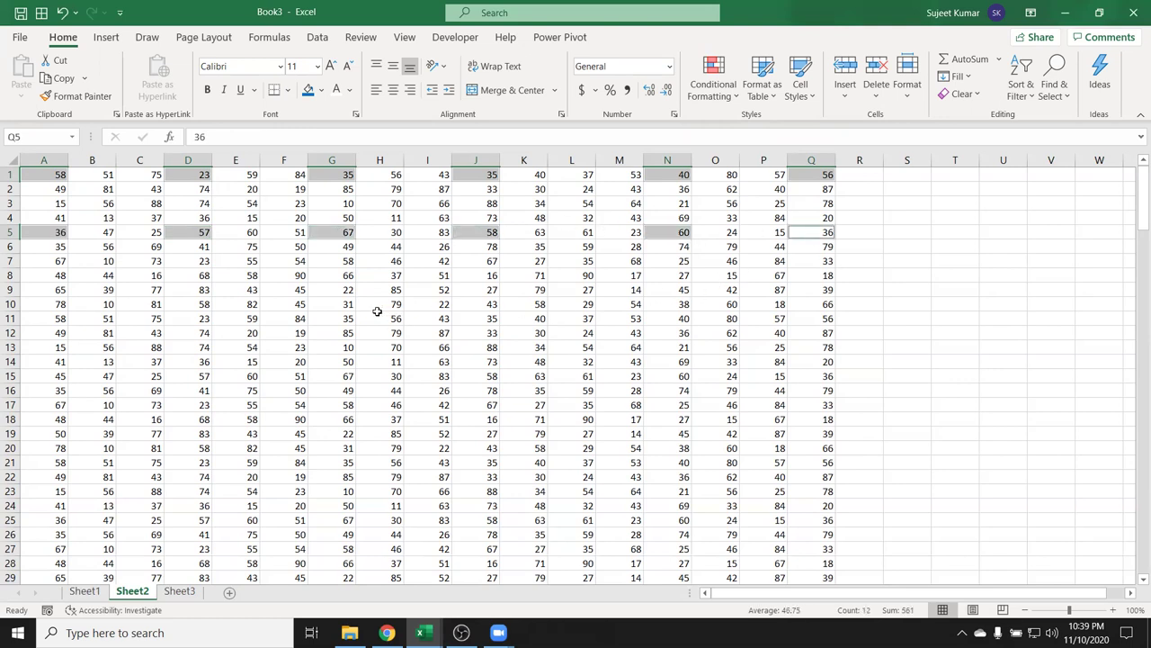
- Clear that selection and reselect only A1, D1, G1, A5, D5 and G5
{"action": "left_click", "coordinate": [296, 302]}
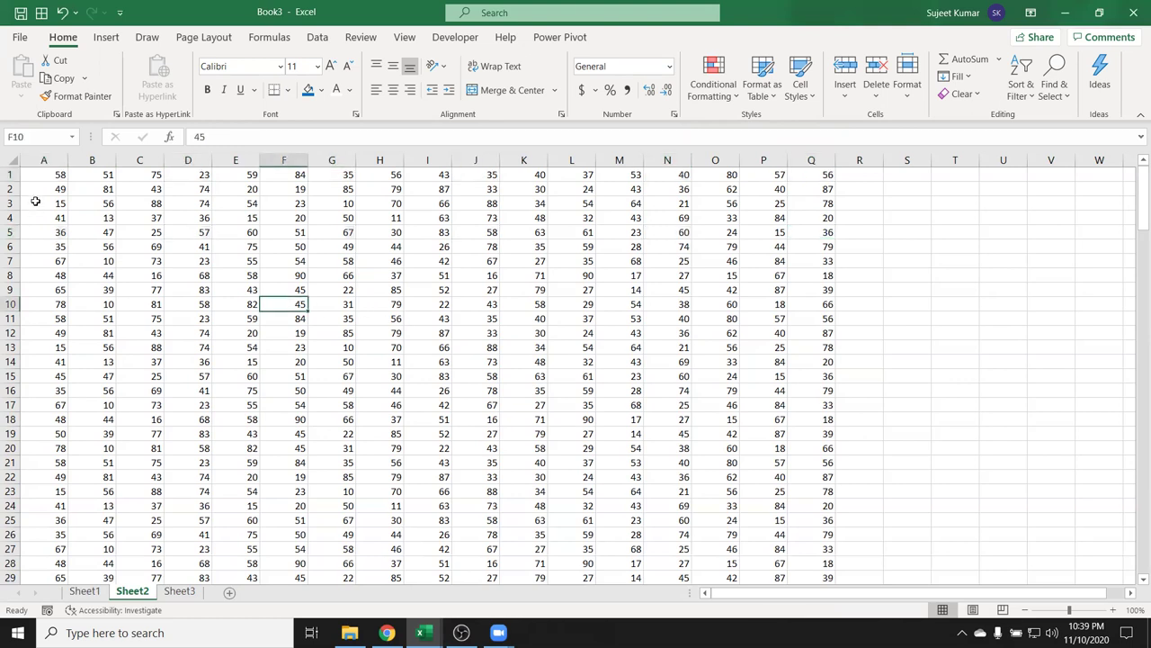
{"action": "left_click_drag", "start_coordinate": [46, 175], "coordinate": [200, 175]}
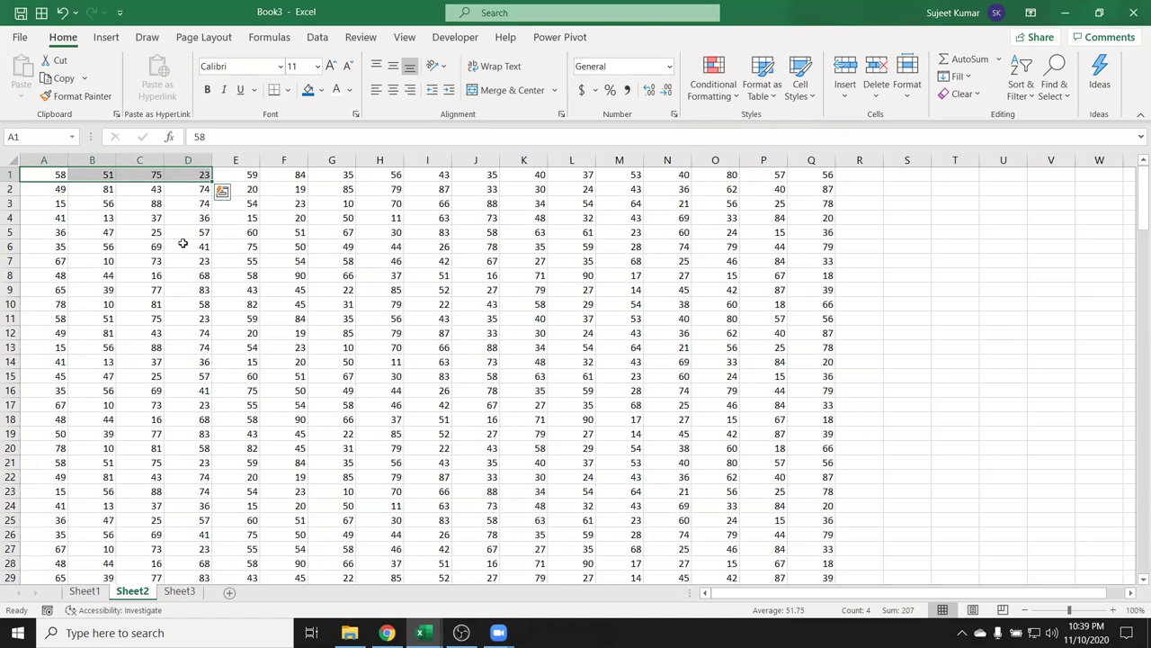
{"action": "left_click", "coordinate": [47, 177]}
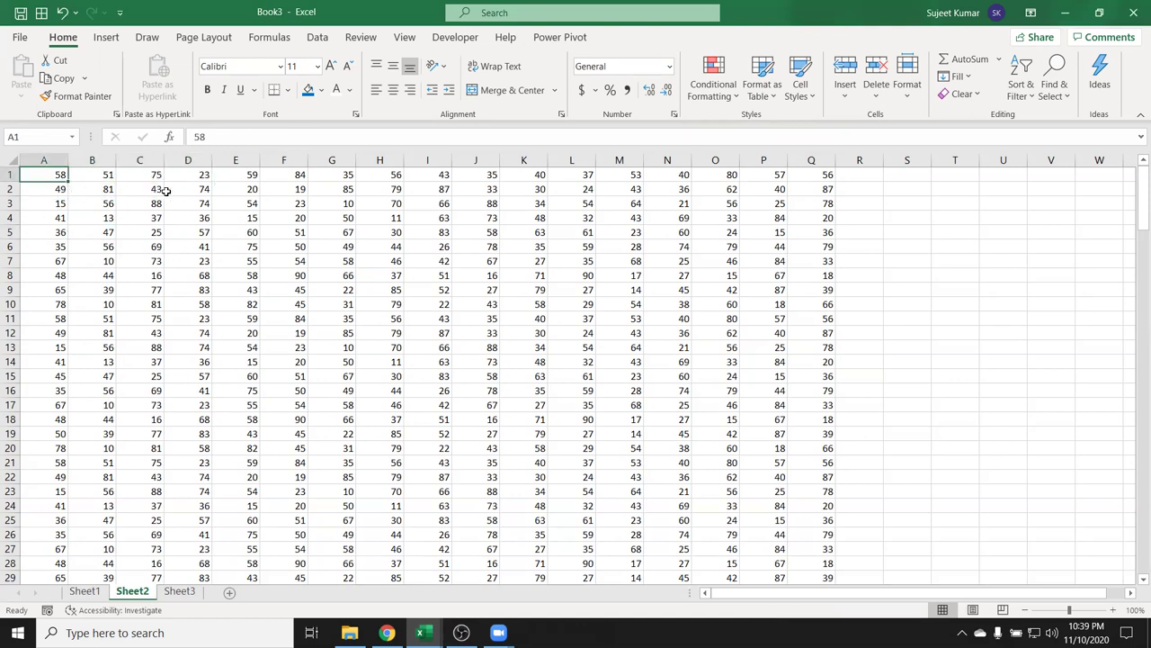
{"action": "left_click", "coordinate": [189, 177], "text": "ctrl"}
{"action": "left_click", "coordinate": [337, 175], "text": "ctrl"}
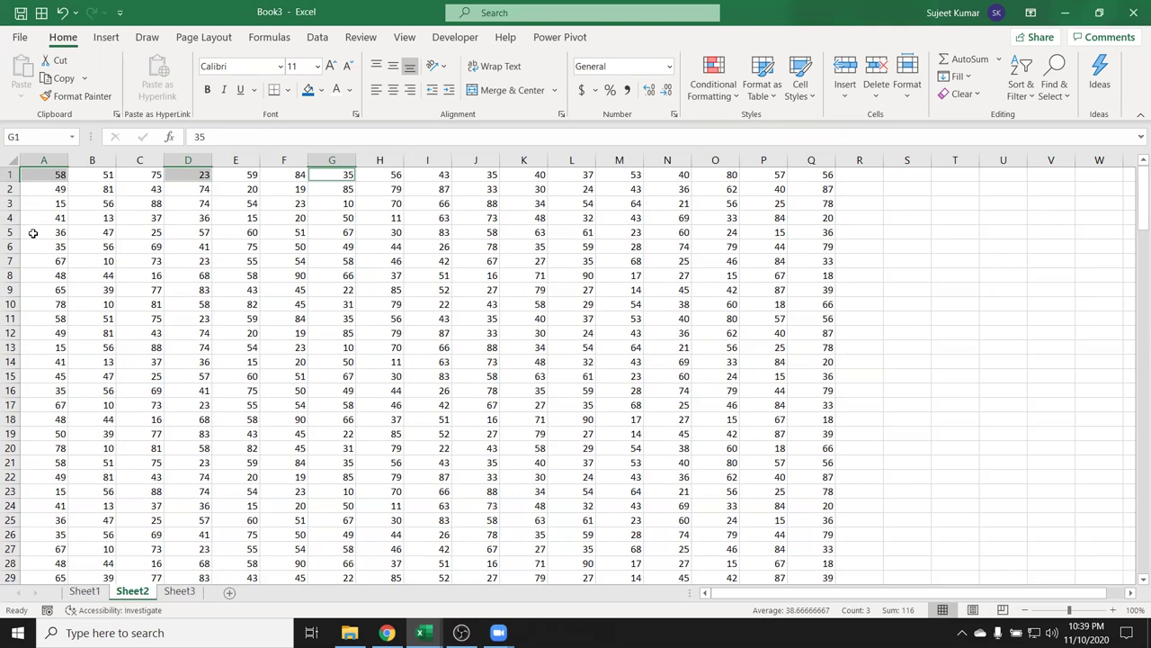
{"action": "left_click", "coordinate": [32, 233], "text": "ctrl"}
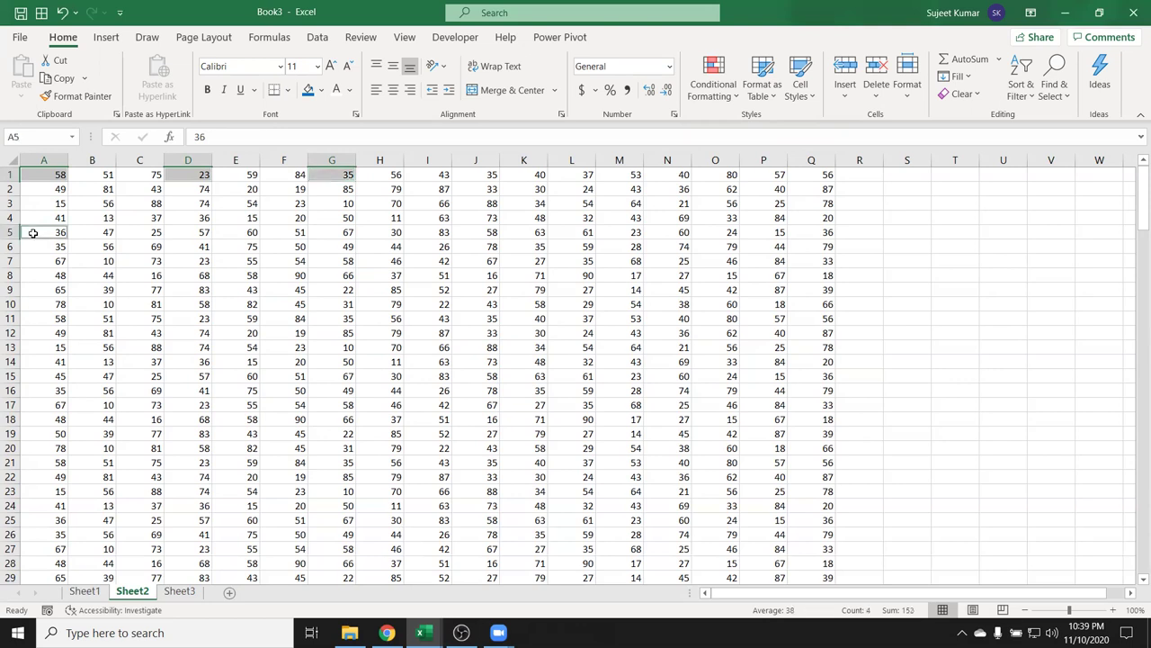
{"action": "left_click", "coordinate": [194, 236], "text": "ctrl"}
{"action": "left_click", "coordinate": [321, 231], "text": "ctrl"}
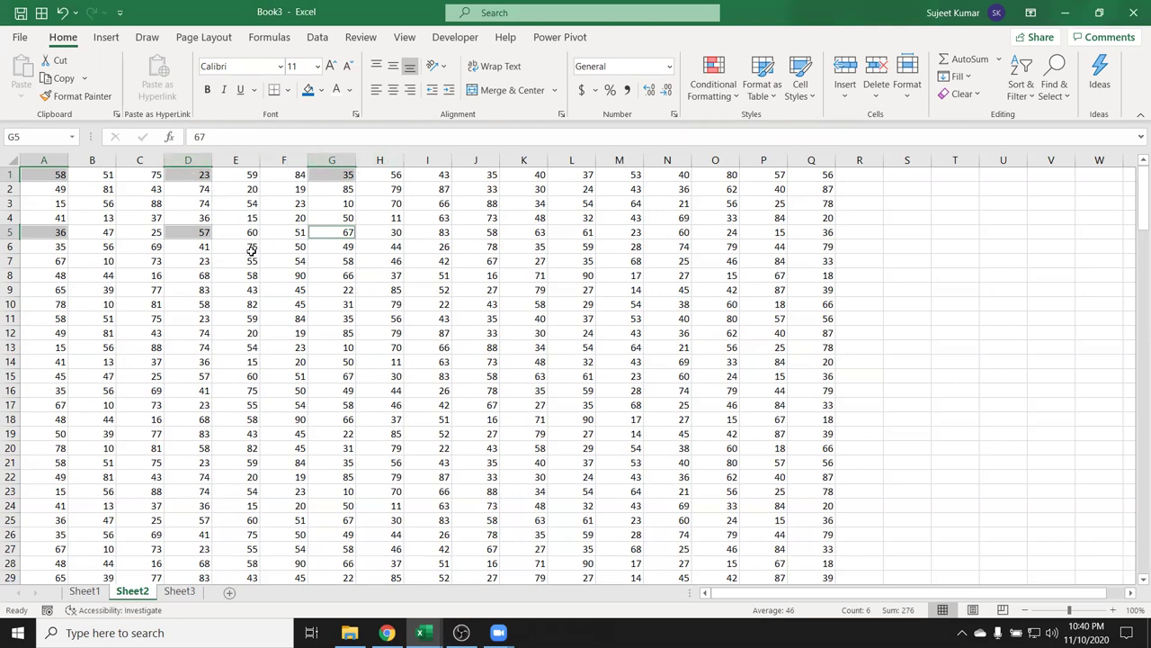
- Copy the six selected cells, paste them at S3, then undo the paste
{"action": "key", "text": "ctrl+c"}
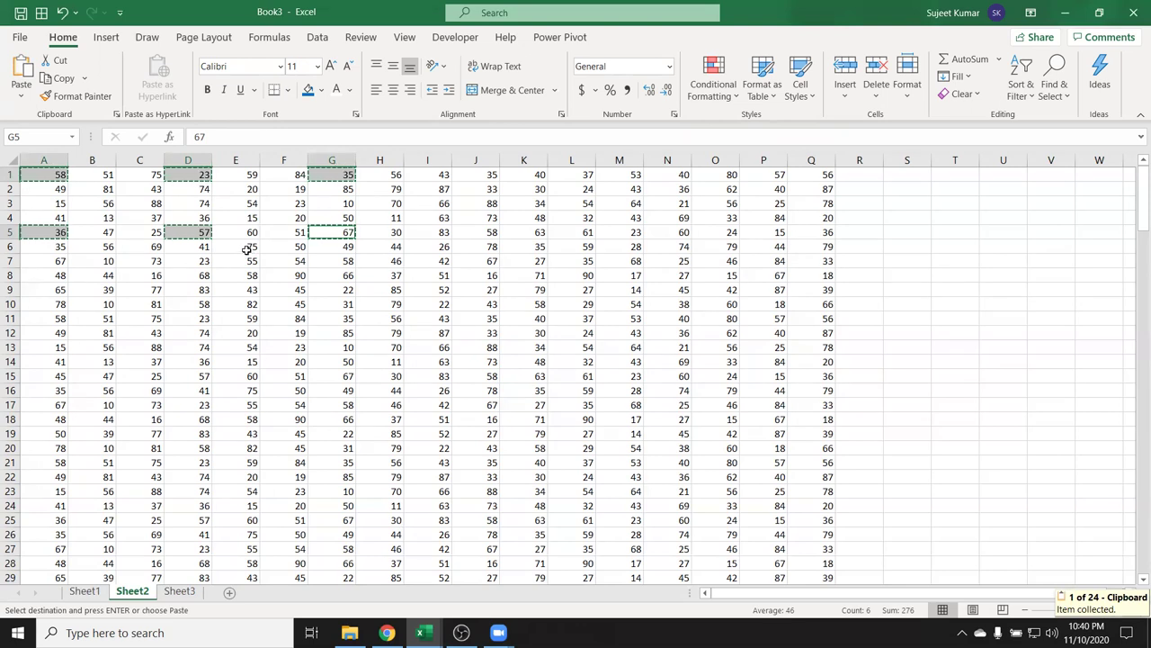
{"action": "left_click", "coordinate": [907, 205]}
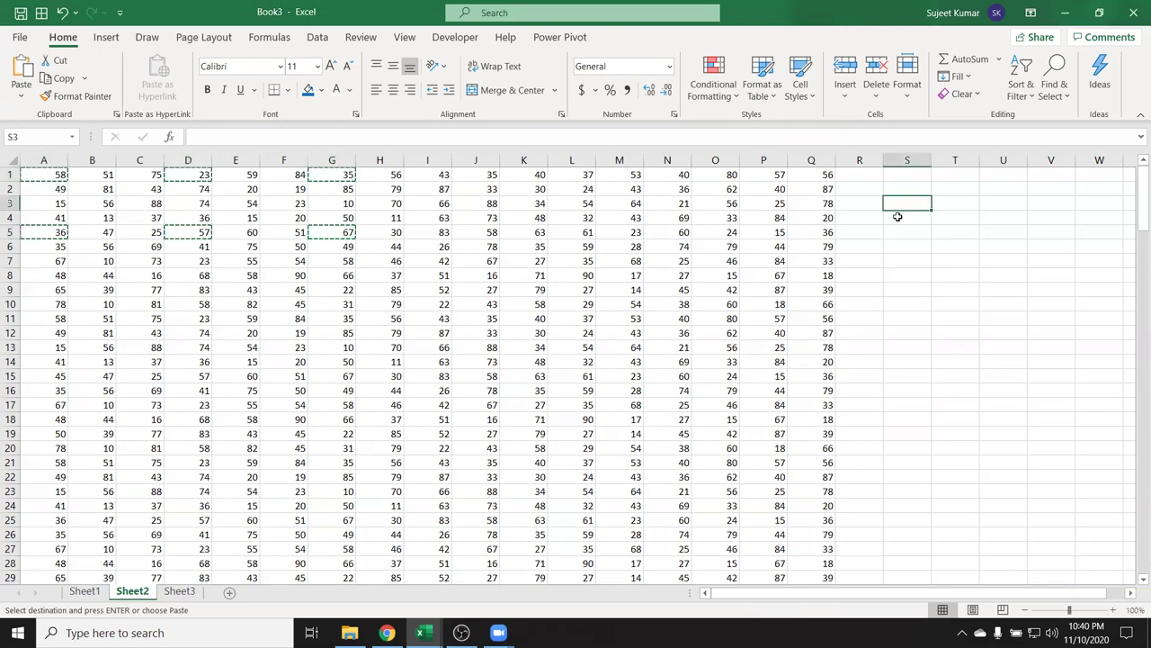
{"action": "key", "text": "ctrl+v"}
{"action": "key", "text": "ctrl+z"}
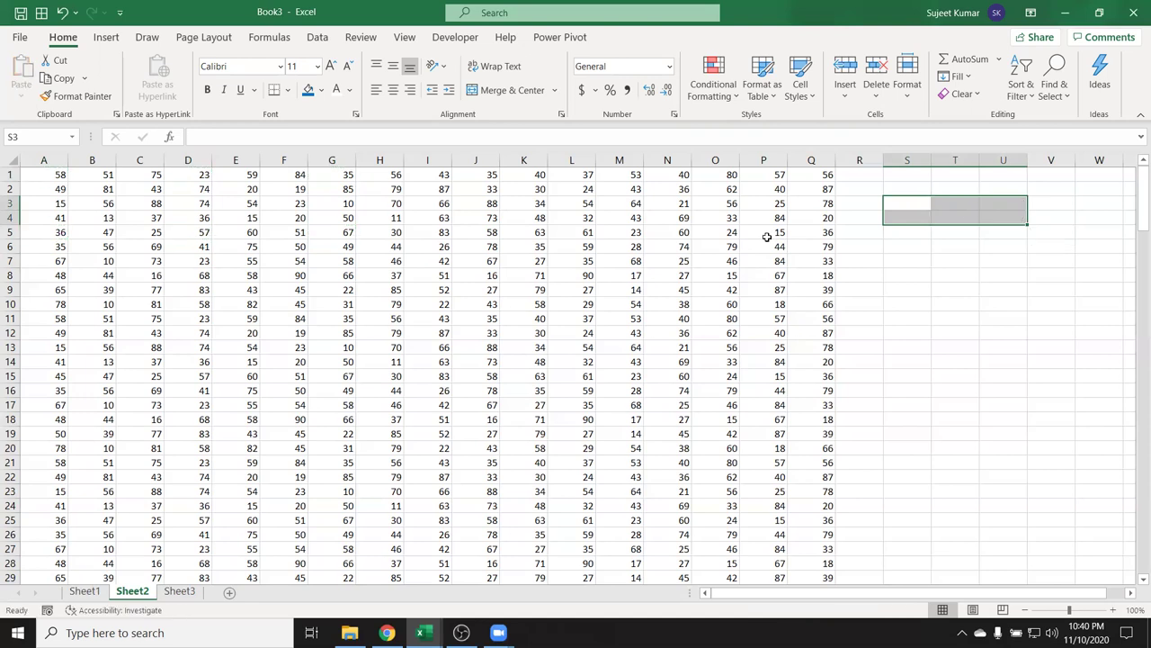
- Try copying scattered cells A1, D1, G1, B7, E7, H8 and dismiss the multiple-selections warning
{"action": "left_click", "coordinate": [54, 177]}
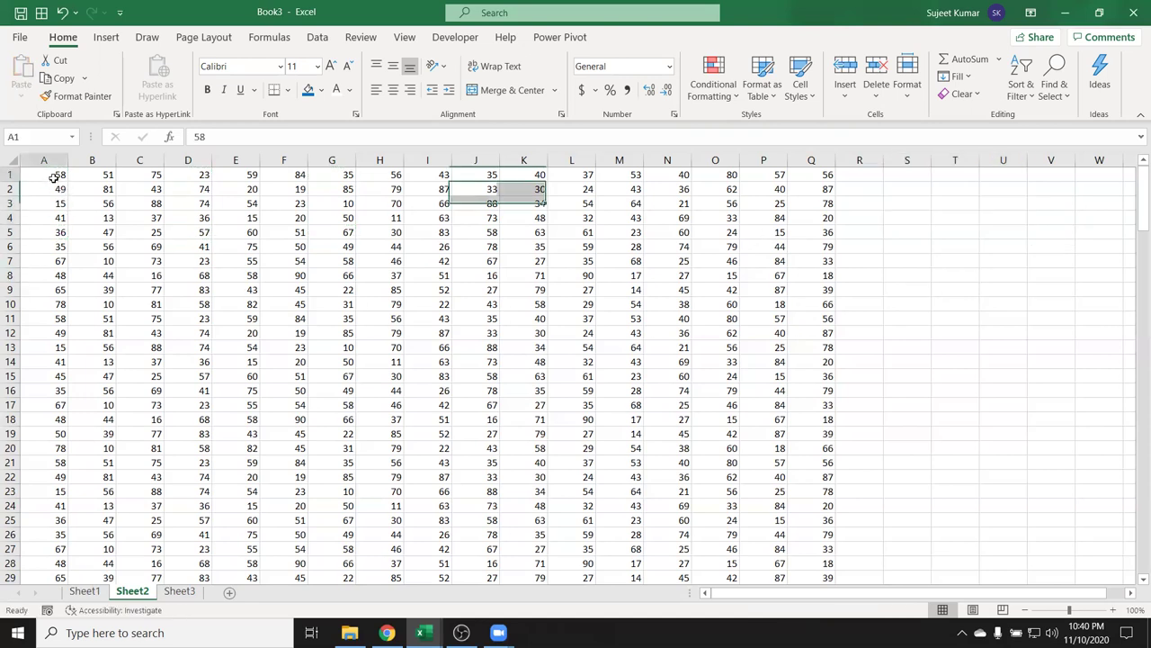
{"action": "left_click", "coordinate": [193, 176], "text": "ctrl"}
{"action": "left_click", "coordinate": [350, 178], "text": "ctrl"}
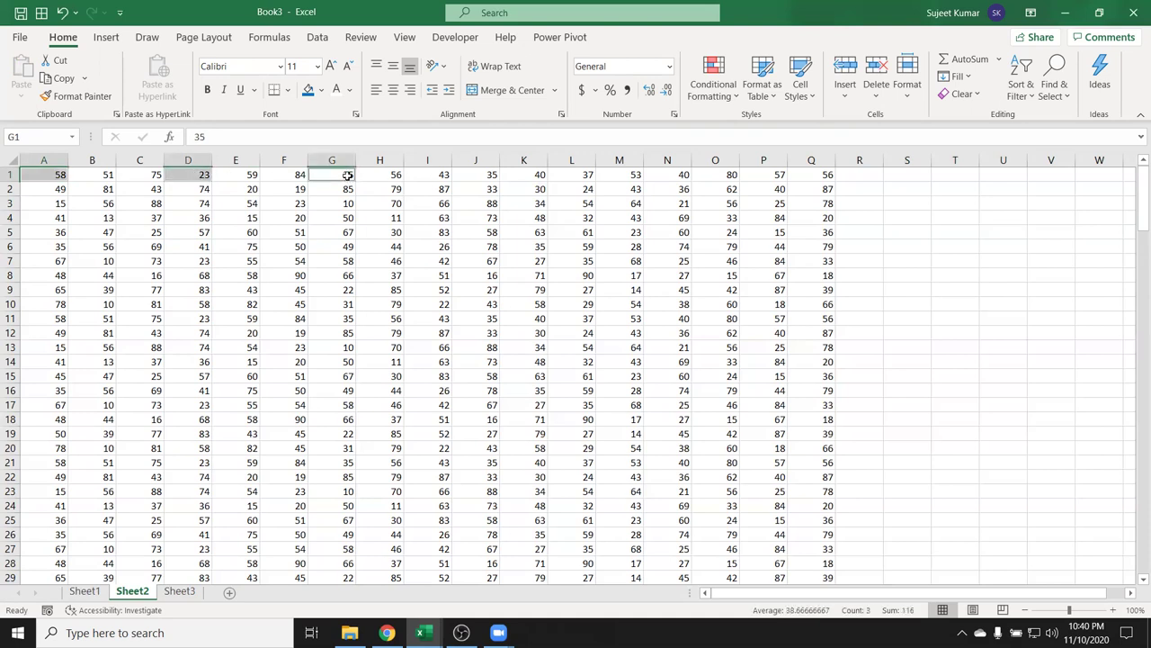
{"action": "left_click", "coordinate": [88, 263], "text": "ctrl"}
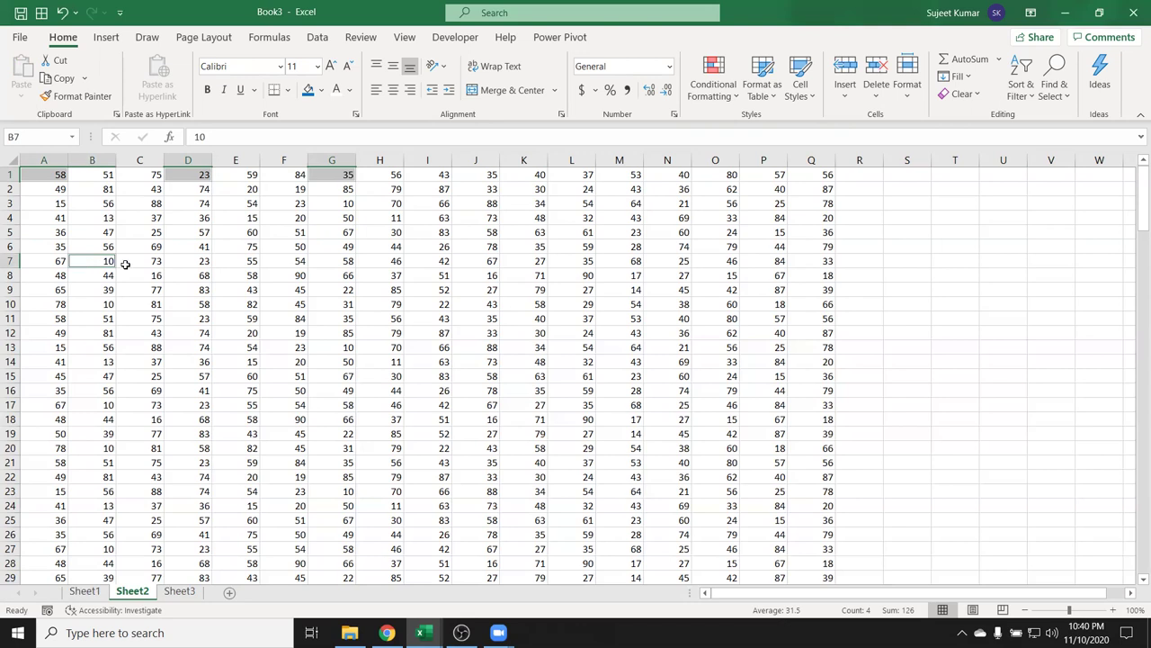
{"action": "left_click", "coordinate": [251, 262], "text": "ctrl"}
{"action": "left_click", "coordinate": [387, 273], "text": "ctrl"}
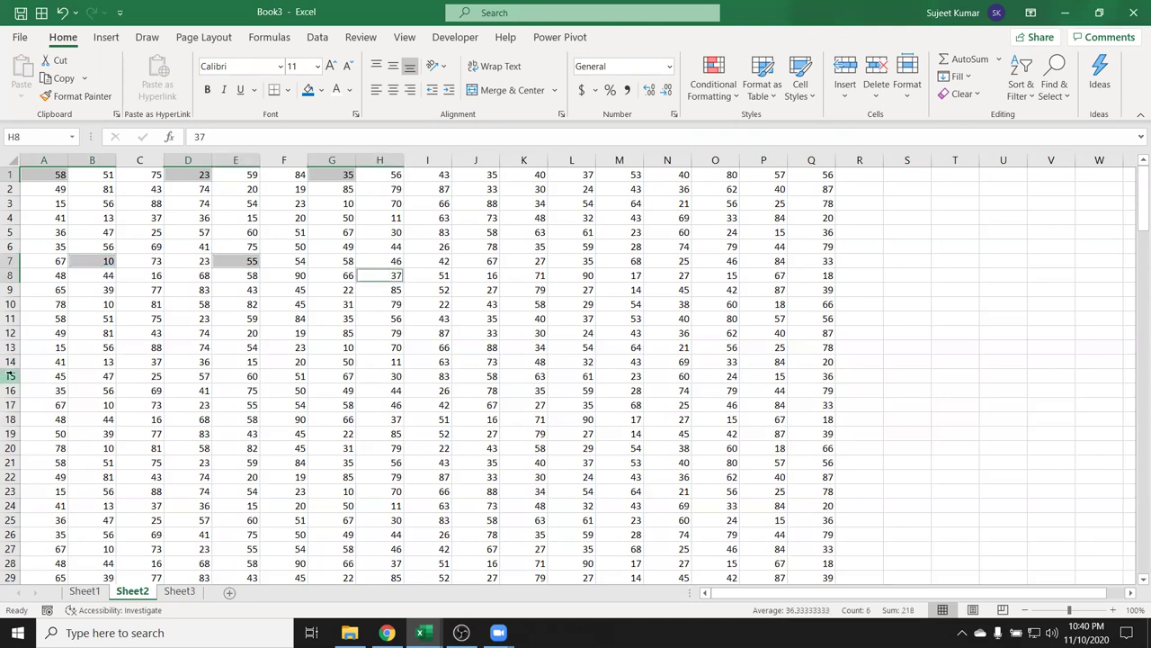
{"action": "key", "text": "ctrl+c"}
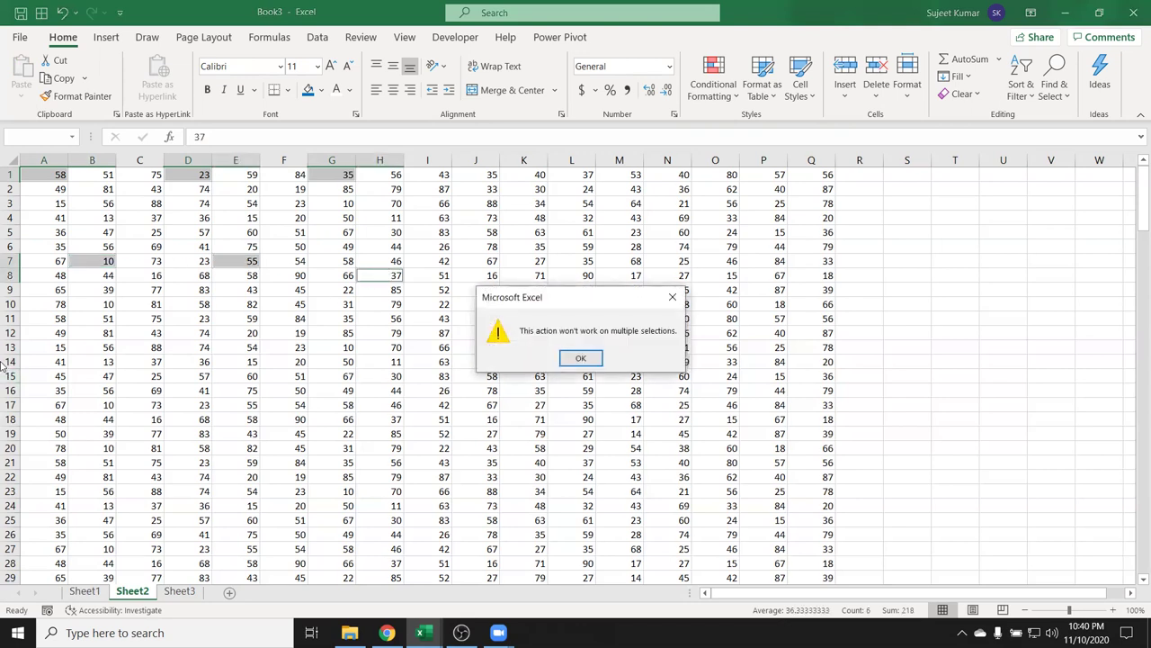
{"action": "key", "text": "Return"}
- After briefly selecting A1:E1, select A1:C1 and add A8:C8 as a second range
{"action": "left_click", "coordinate": [95, 300]}
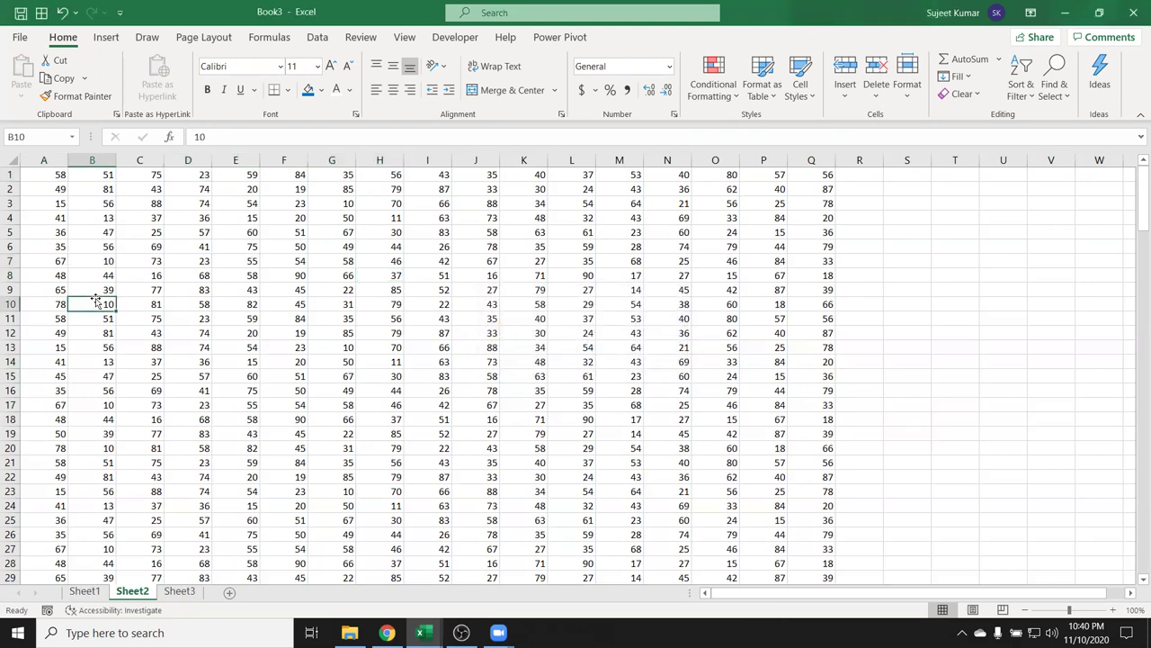
{"action": "left_click_drag", "start_coordinate": [52, 175], "coordinate": [385, 178]}
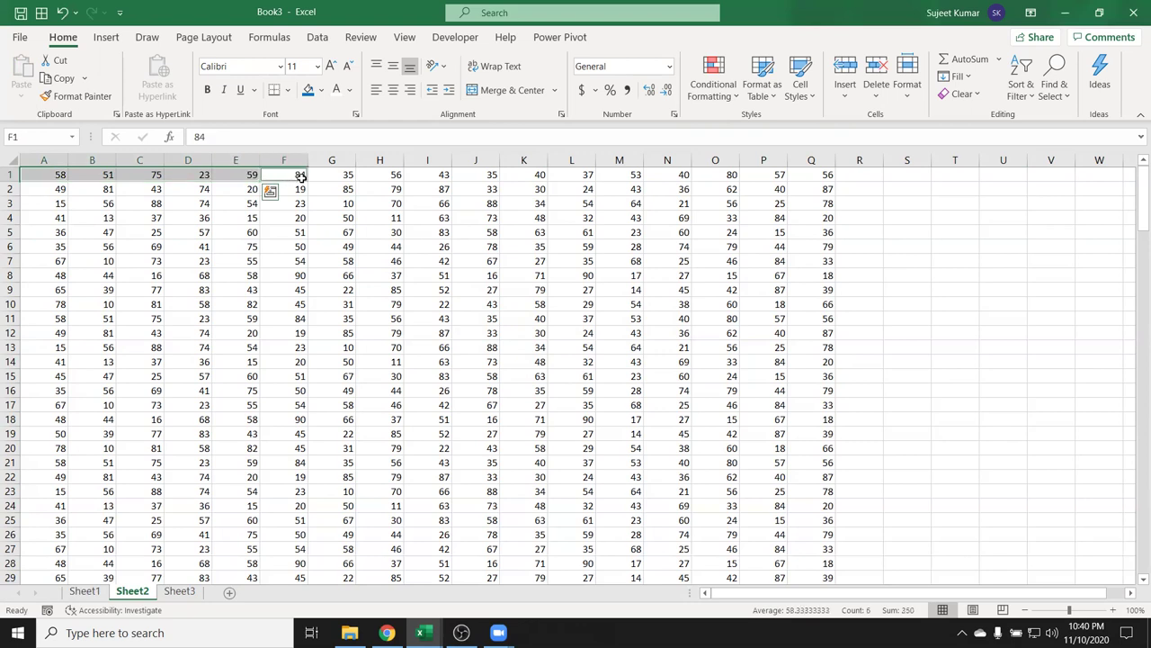
{"action": "left_click", "coordinate": [152, 259]}
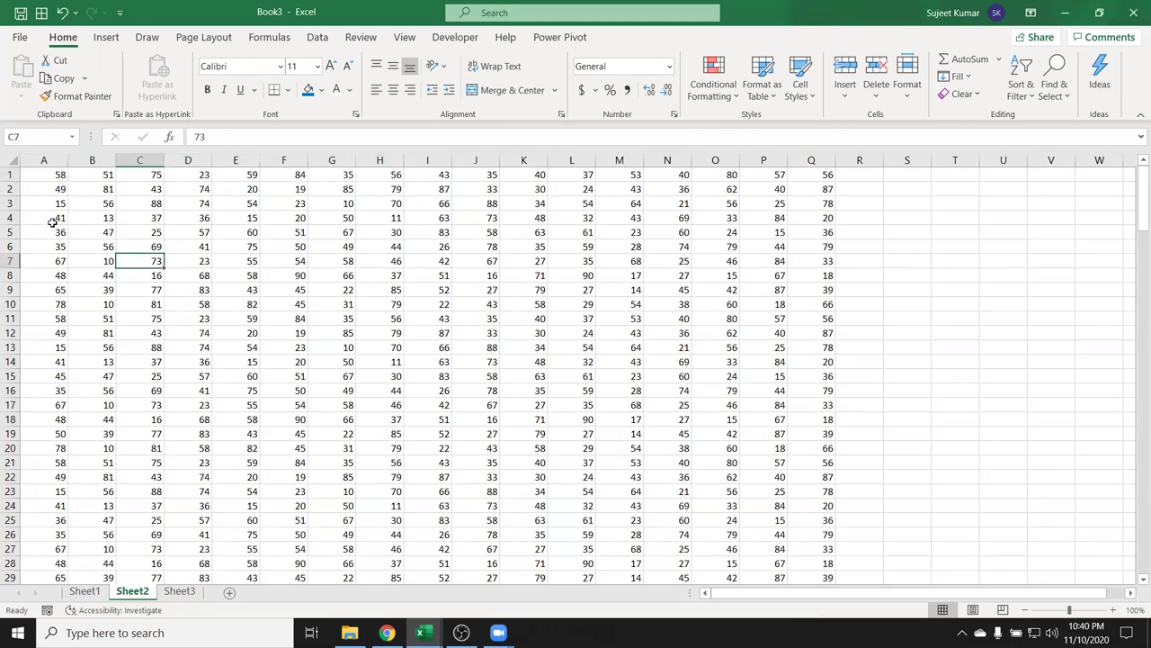
{"action": "mouse_move", "coordinate": [39, 176]}
{"action": "left_mouse_down"}
{"action": "mouse_move", "coordinate": [181, 174]}
{"action": "mouse_move", "coordinate": [155, 217]}
{"action": "left_mouse_up"}
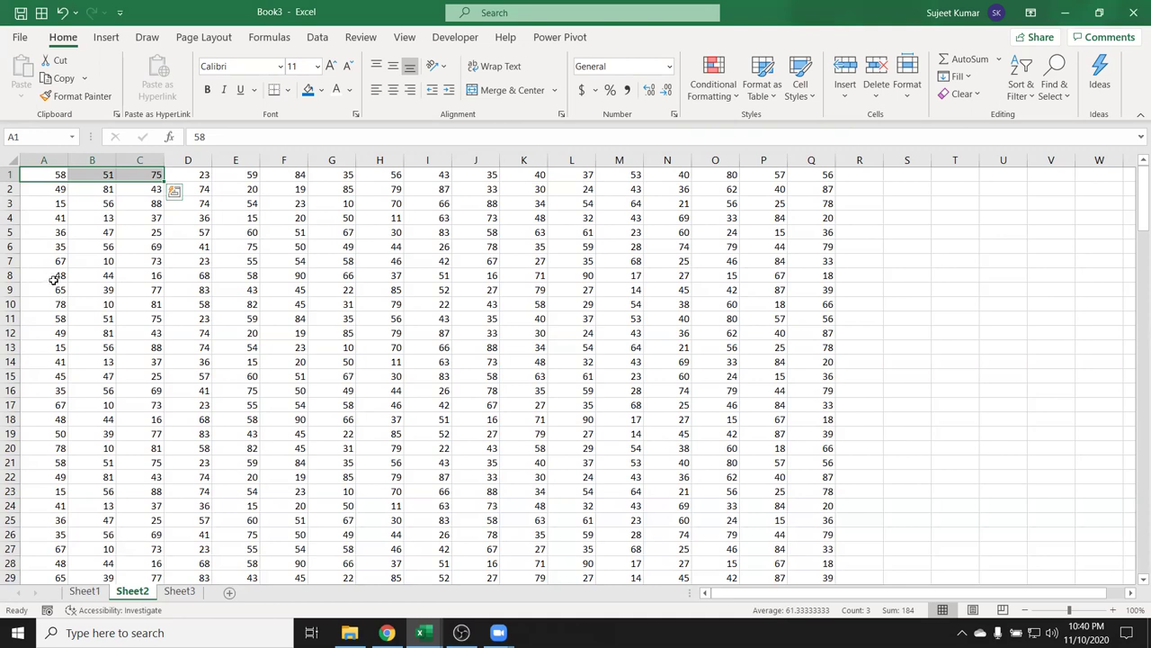
{"action": "left_click_drag", "start_coordinate": [53, 276], "coordinate": [136, 270]}
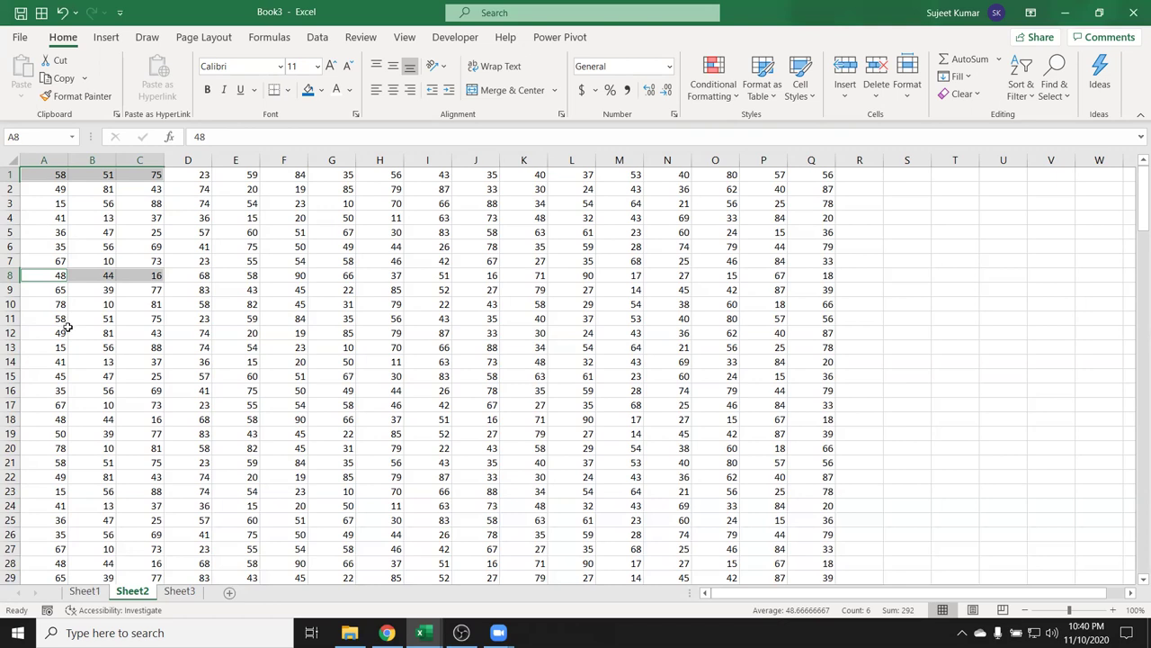
- Select A1:B1, extend it through C1, then add A5:C5 as a second range
{"action": "left_click", "coordinate": [123, 319]}
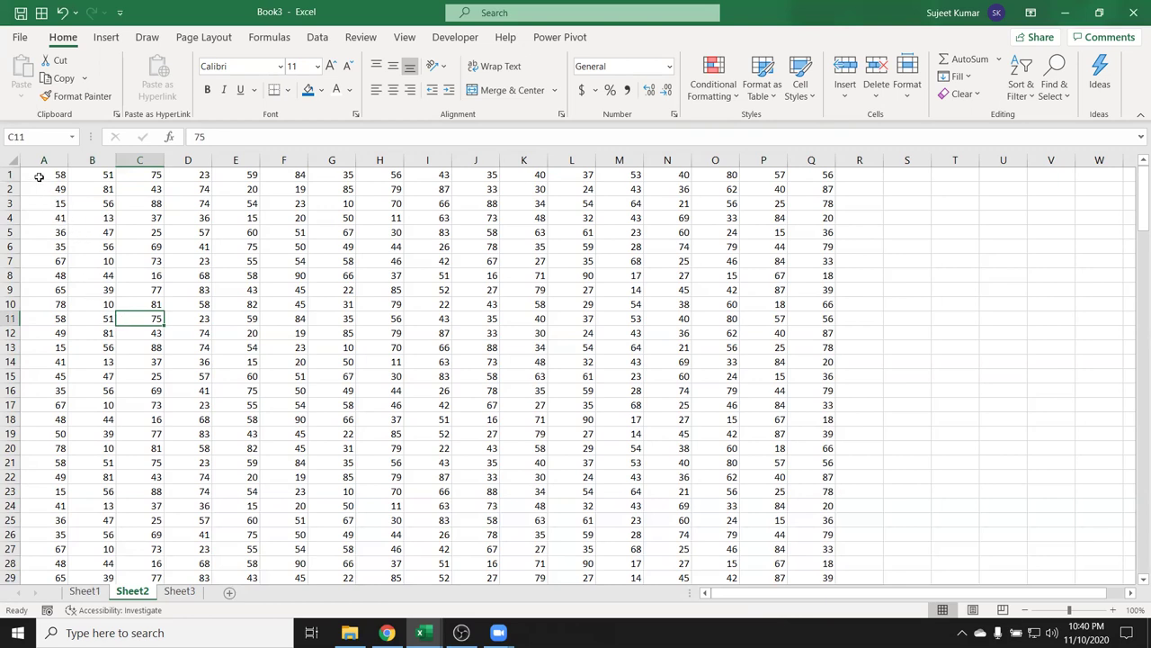
{"action": "left_click_drag", "start_coordinate": [40, 177], "coordinate": [78, 176]}
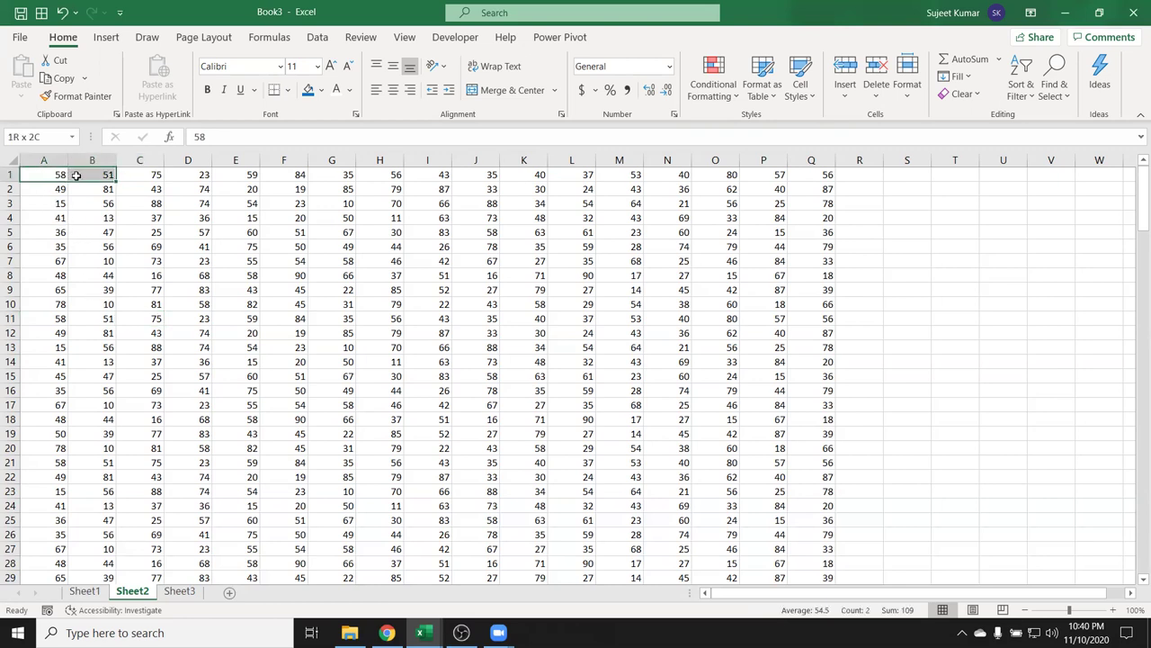
{"action": "left_click", "coordinate": [155, 175], "text": "ctrl"}
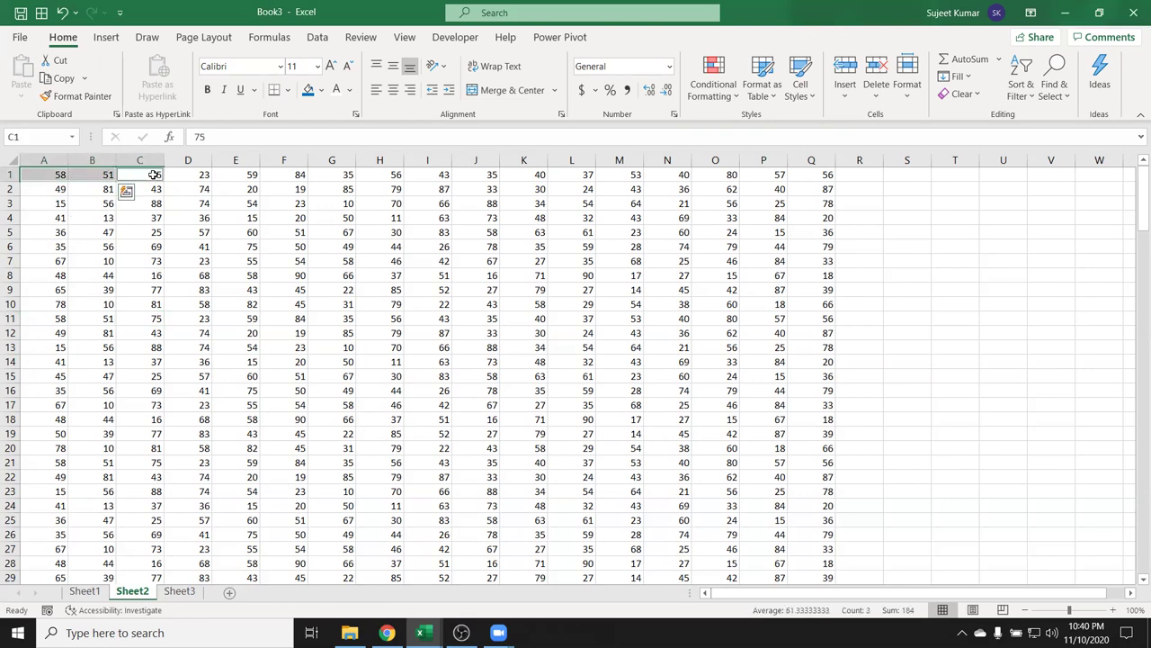
{"action": "left_click", "coordinate": [72, 315]}
{"action": "mouse_move", "coordinate": [44, 177]}
{"action": "left_mouse_down"}
{"action": "mouse_move", "coordinate": [90, 189]}
{"action": "mouse_move", "coordinate": [92, 177]}
{"action": "left_mouse_up"}
{"action": "left_click", "coordinate": [65, 175]}
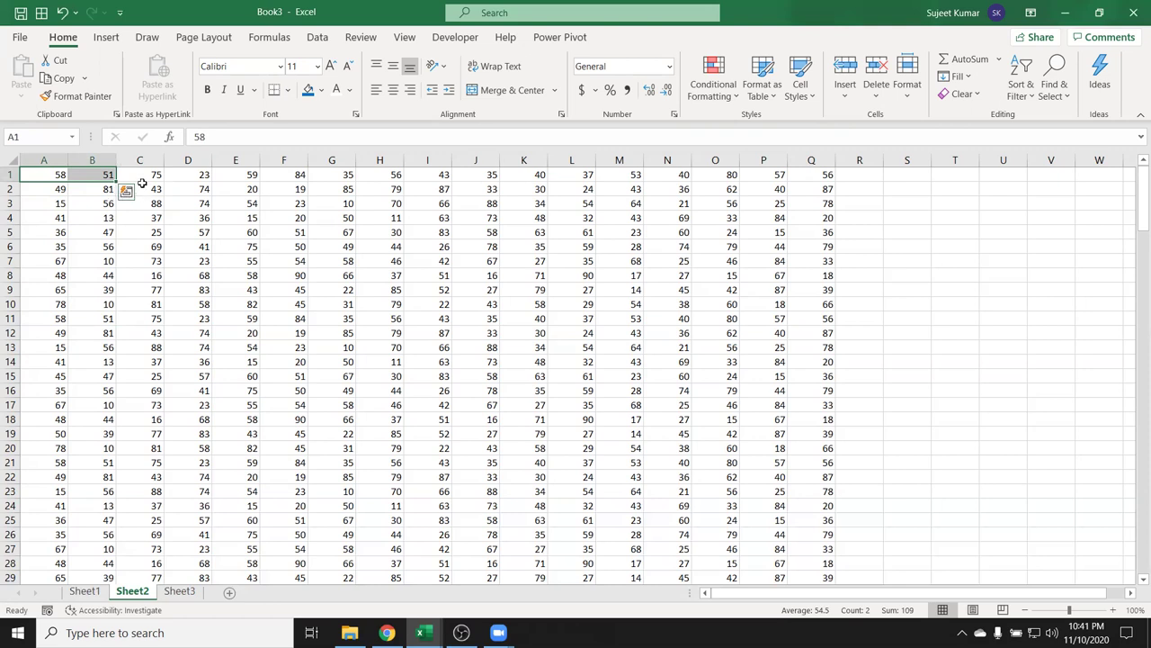
{"action": "left_click", "coordinate": [143, 175], "text": "ctrl"}
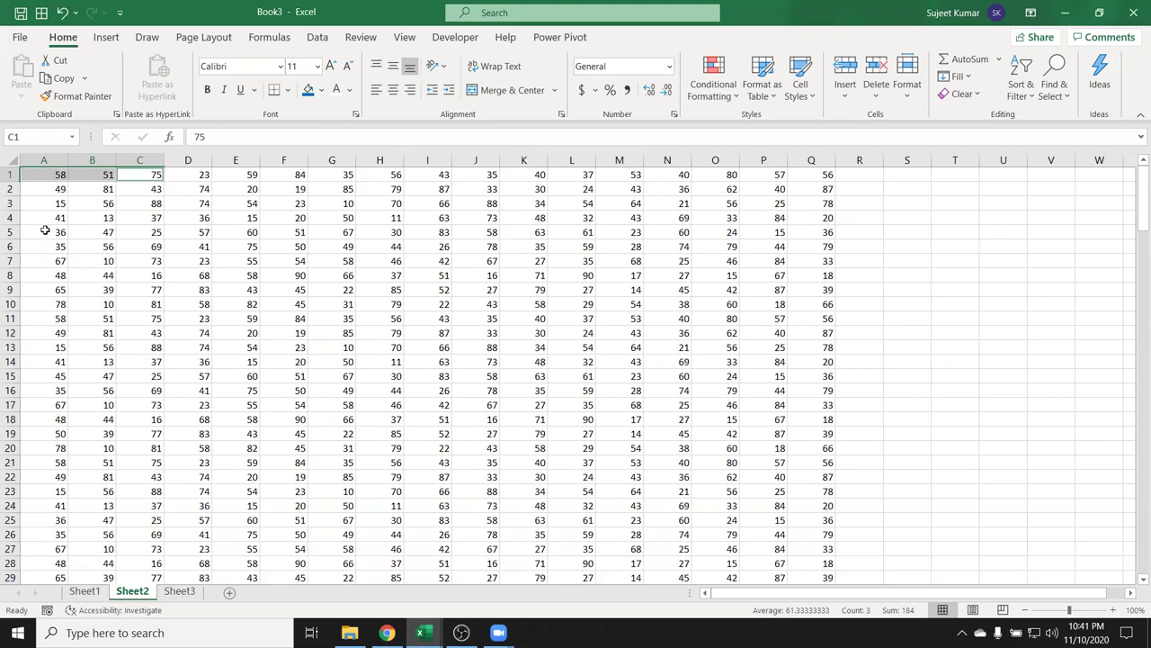
{"action": "left_click_drag", "start_coordinate": [45, 231], "coordinate": [135, 231], "text": "ctrl"}
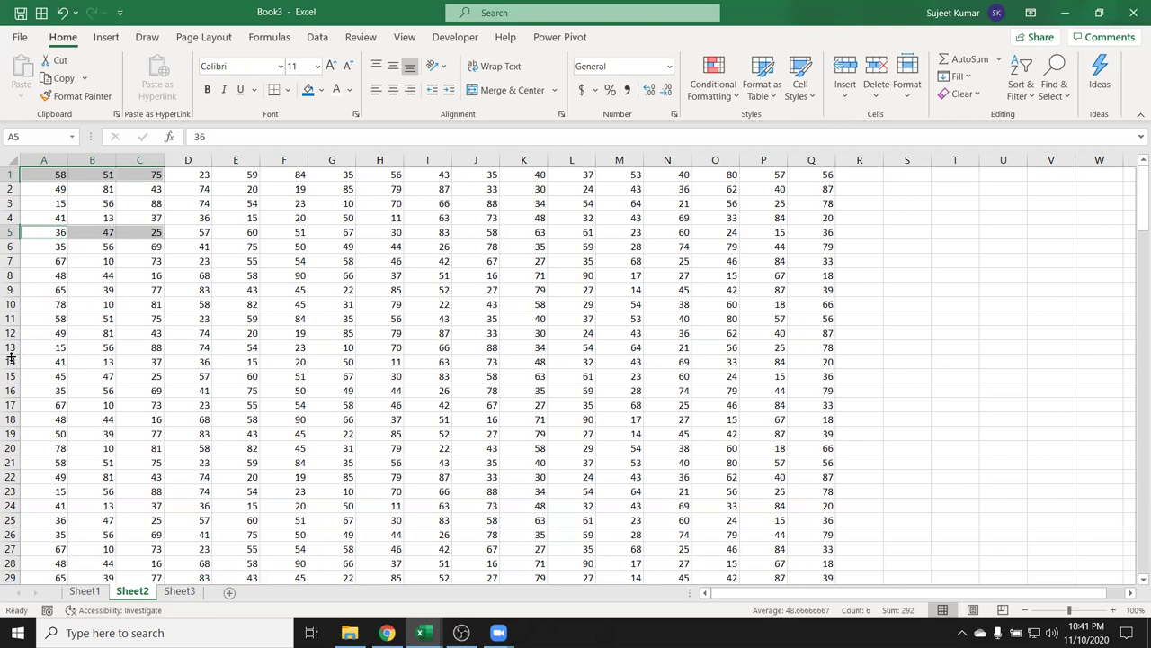
{"action": "key", "text": "ctrl+x"}
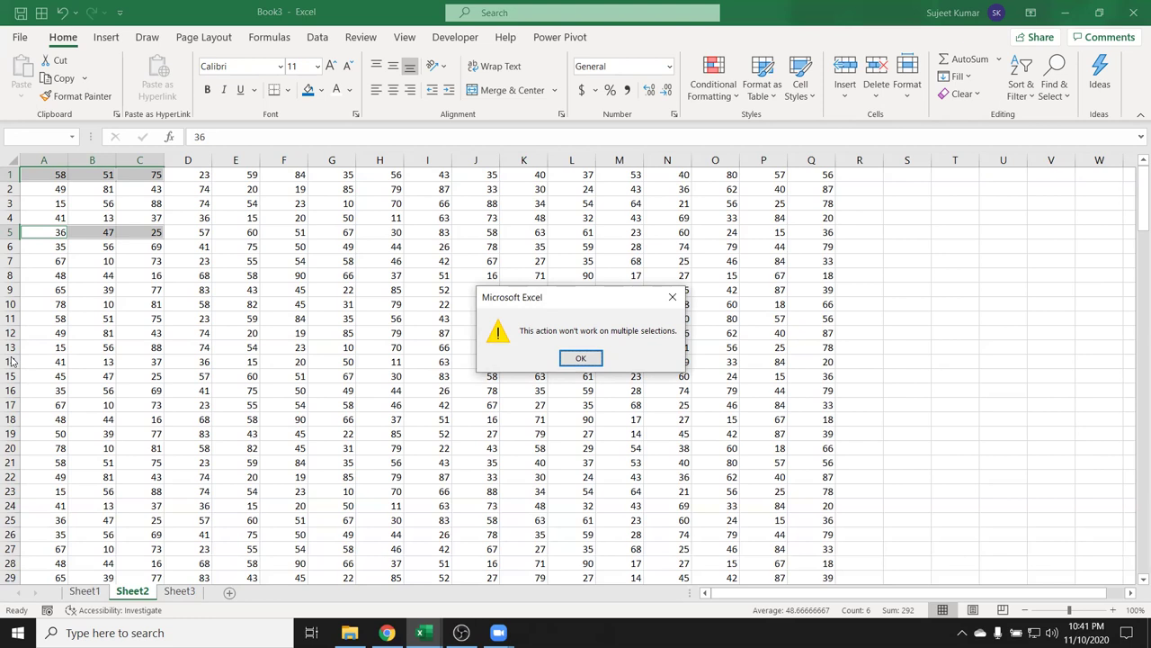
{"action": "key", "text": "Return"}
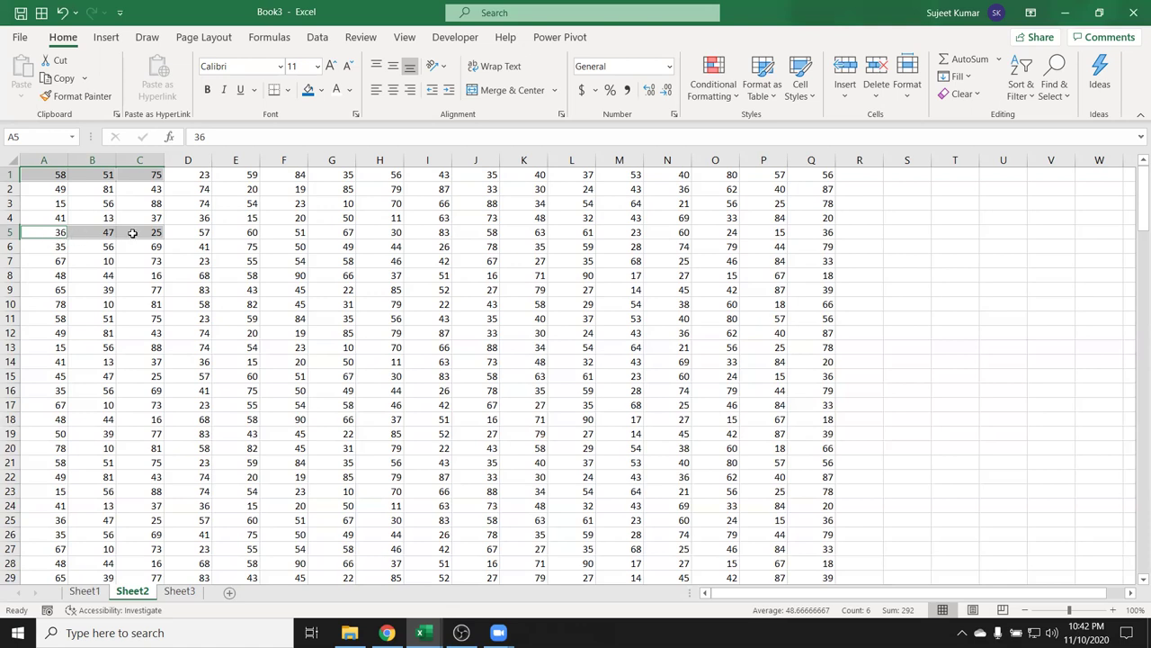
{"action": "left_click", "coordinate": [94, 244]}
{"action": "left_click_drag", "start_coordinate": [49, 174], "coordinate": [106, 175]}
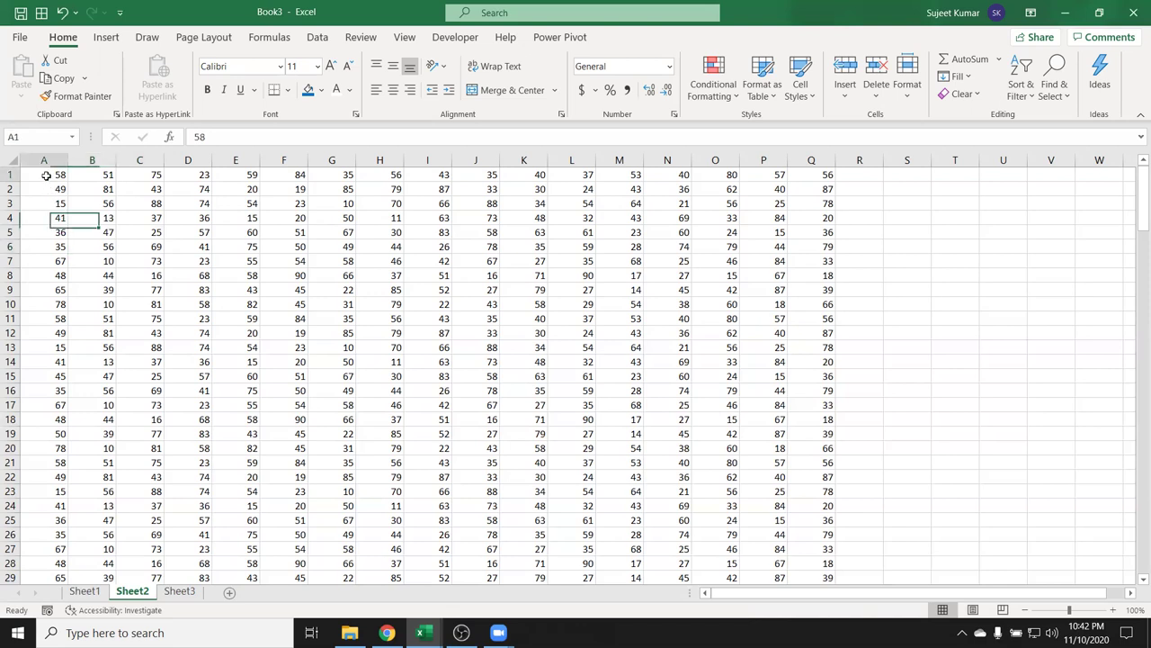
{"action": "left_click", "coordinate": [130, 174], "text": "ctrl"}
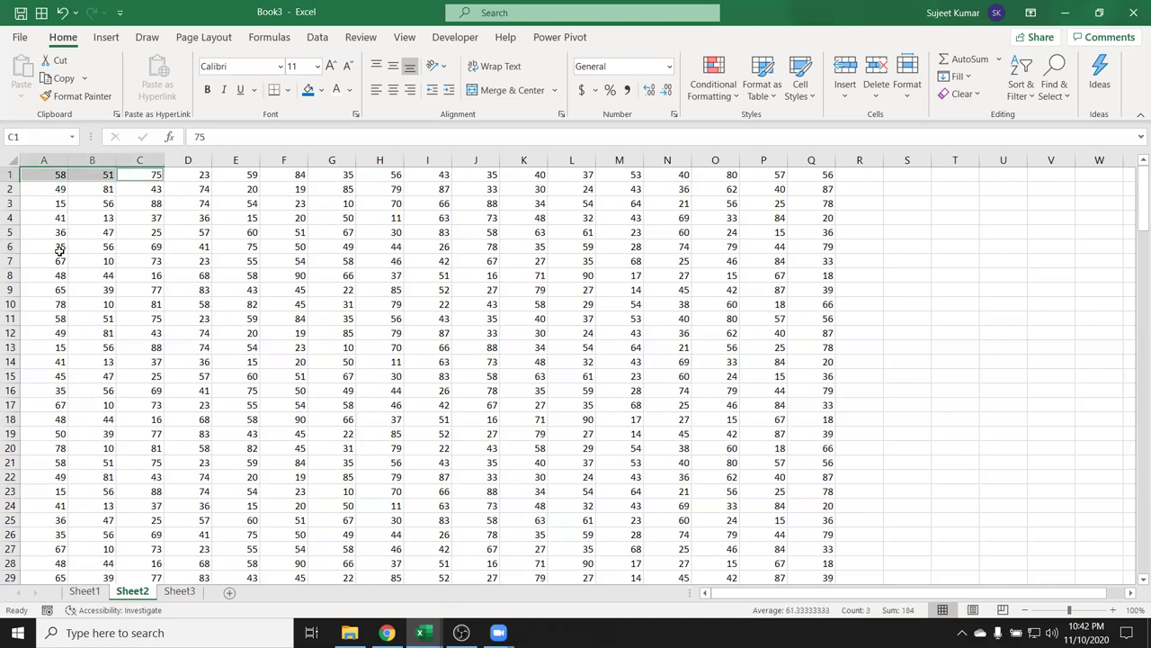
{"action": "left_click", "coordinate": [54, 231], "text": "ctrl"}
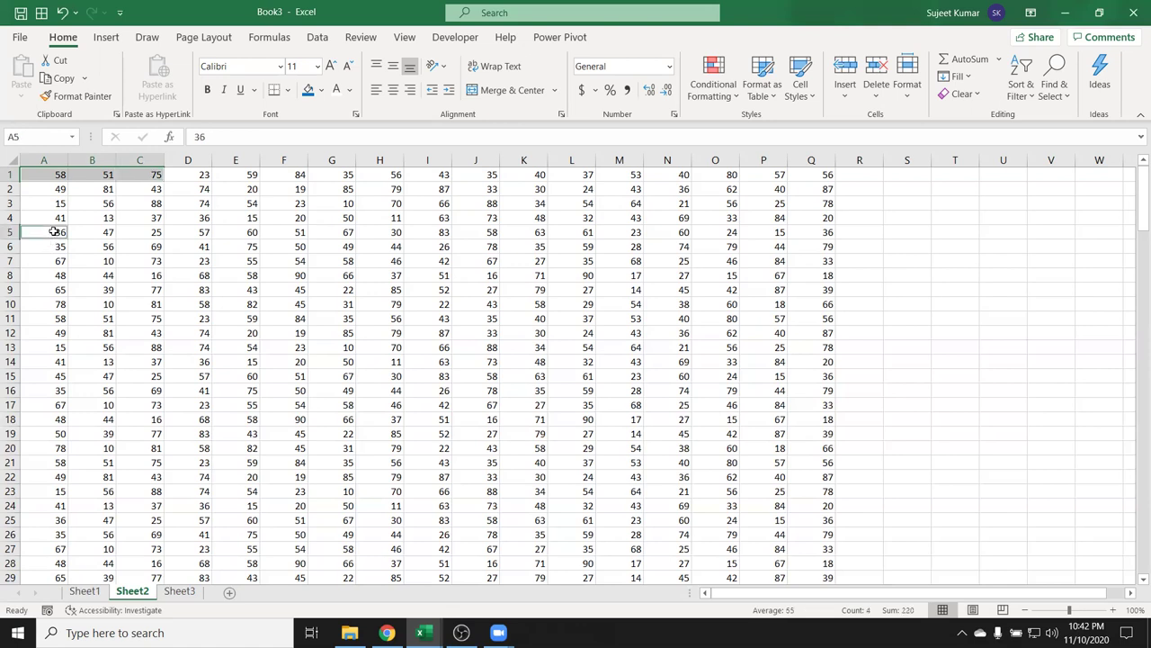
{"action": "left_click_drag", "start_coordinate": [54, 231], "coordinate": [129, 232]}
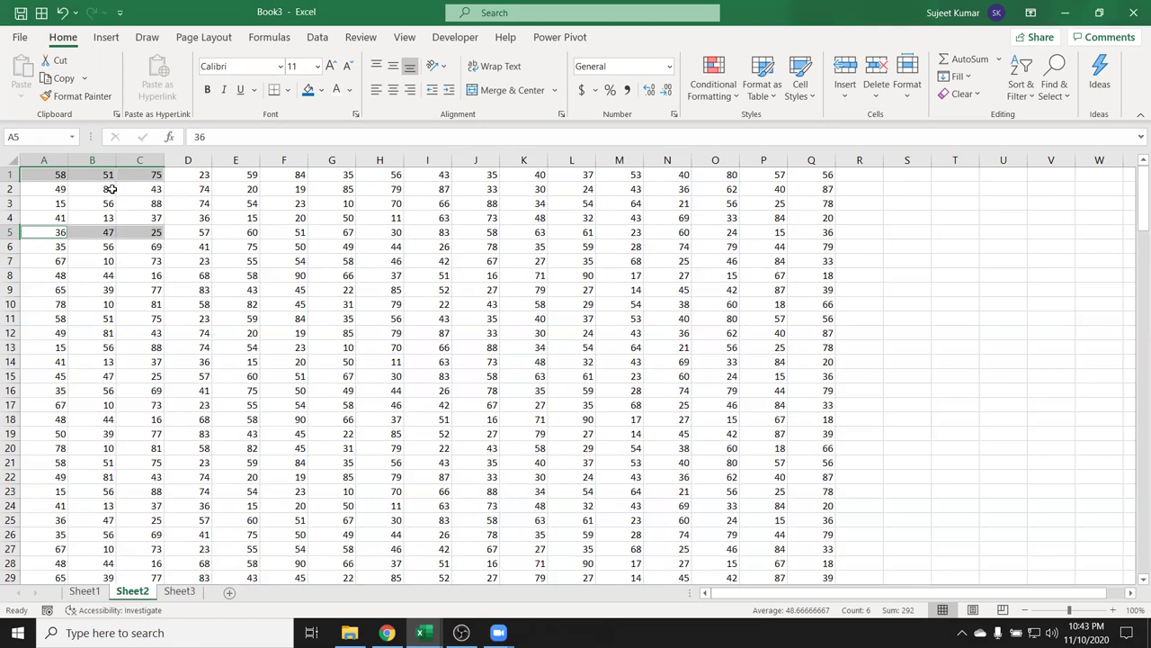
- Create new workbook Book5, add Sheet2 through Sheet5, and group Sheet1 to Sheet5
{"action": "left_click", "coordinate": [189, 229]}
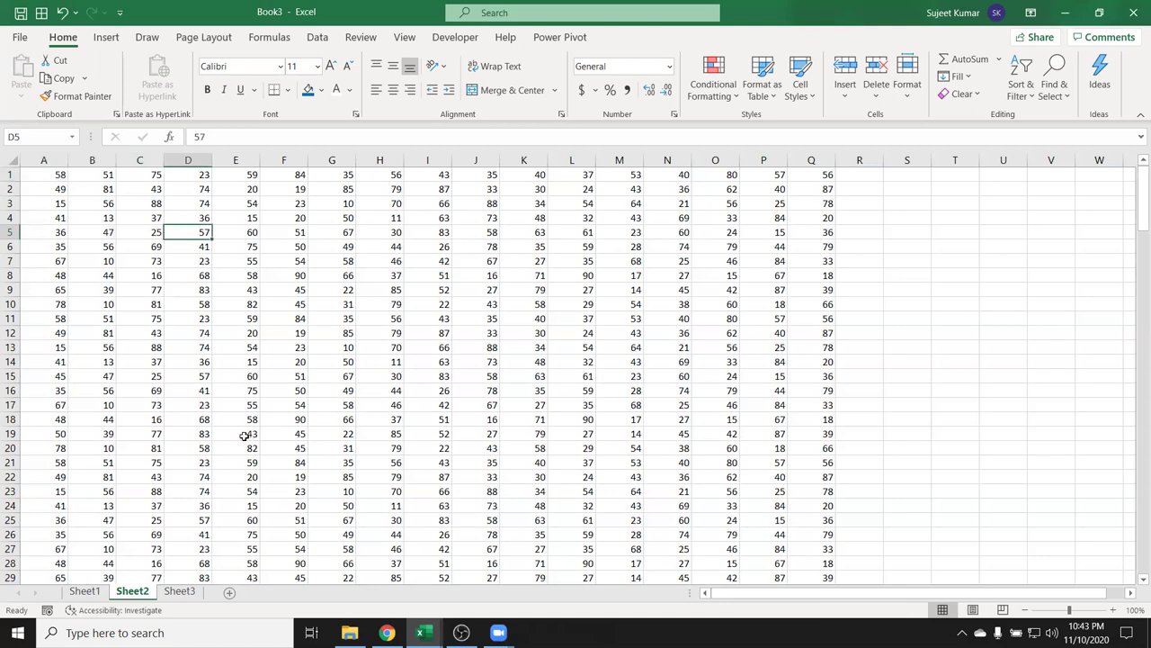
{"action": "key", "text": "ctrl+n"}
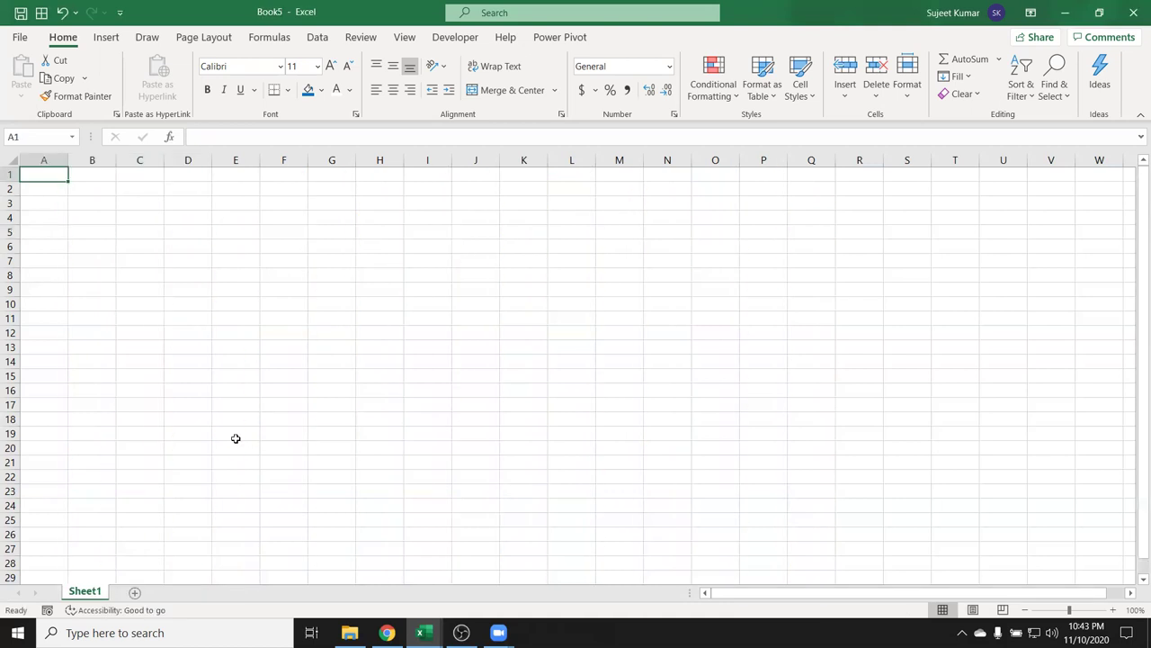
{"action": "left_click", "coordinate": [135, 592]}
{"action": "left_click", "coordinate": [185, 592]}
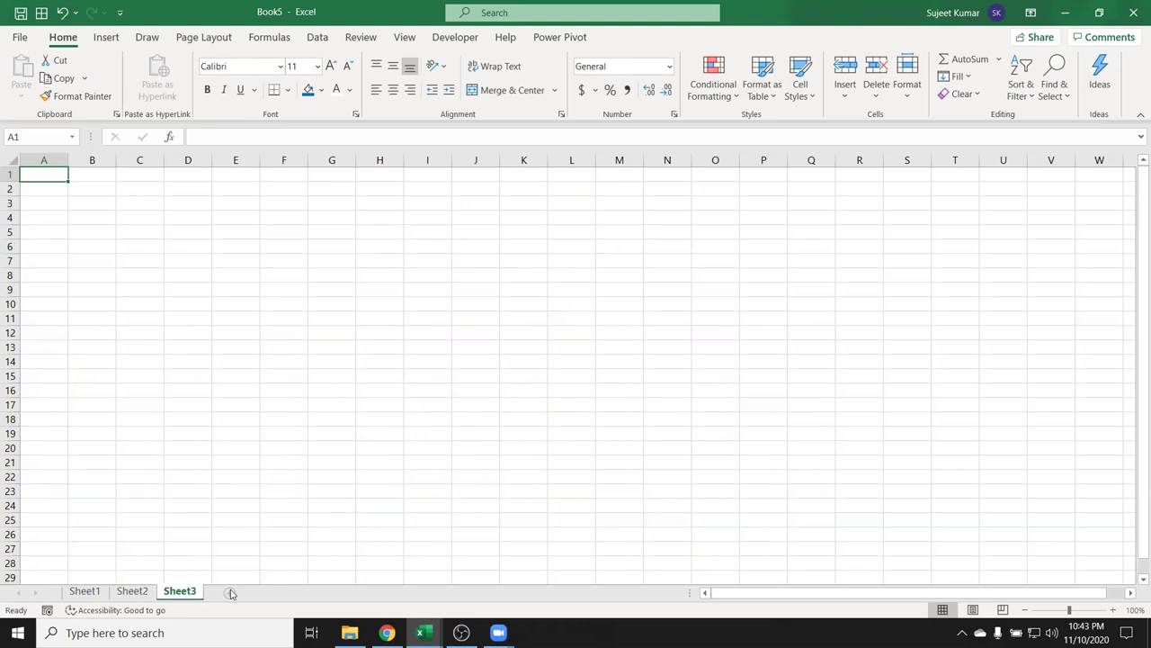
{"action": "left_click", "coordinate": [231, 592]}
{"action": "left_click", "coordinate": [277, 592]}
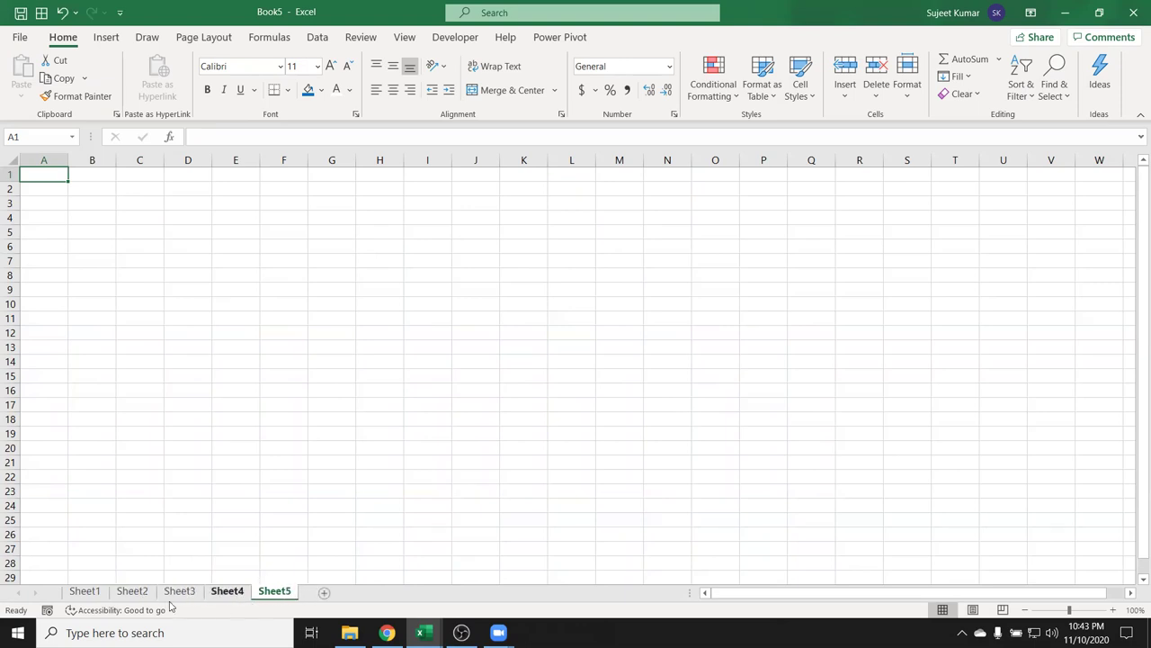
{"action": "left_click", "coordinate": [96, 598]}
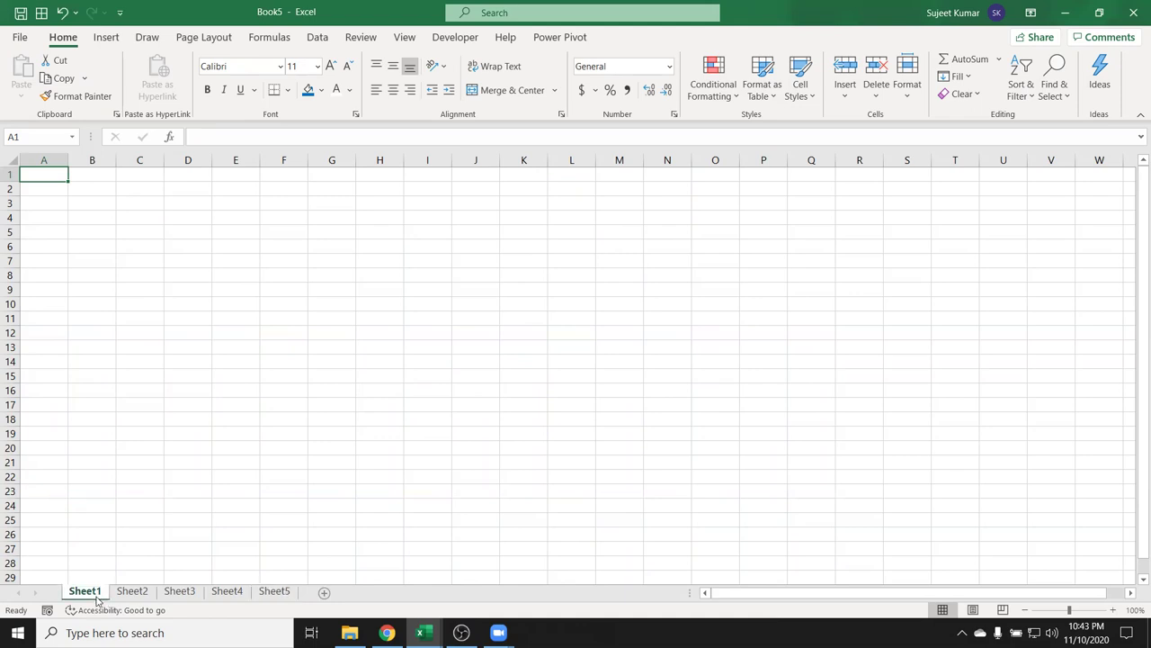
{"action": "left_click", "coordinate": [281, 596], "text": "shift"}
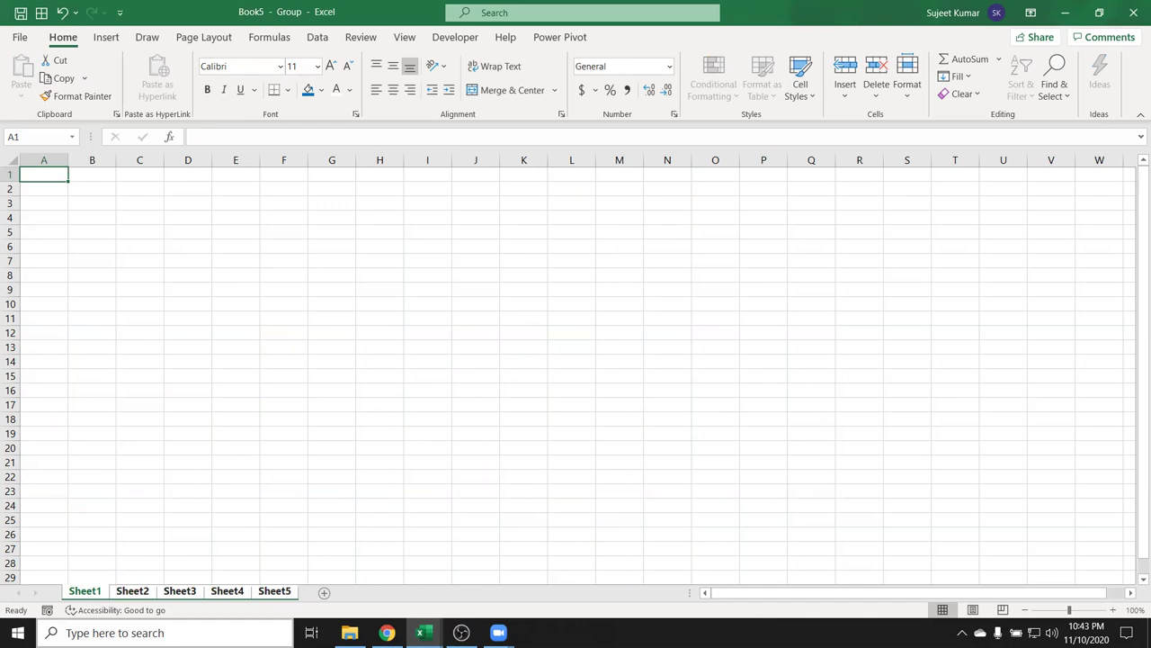
- Enter 'Date' in A3 and today's date 11/10/2020 in B3 on all grouped sheets
{"action": "left_click", "coordinate": [38, 198]}
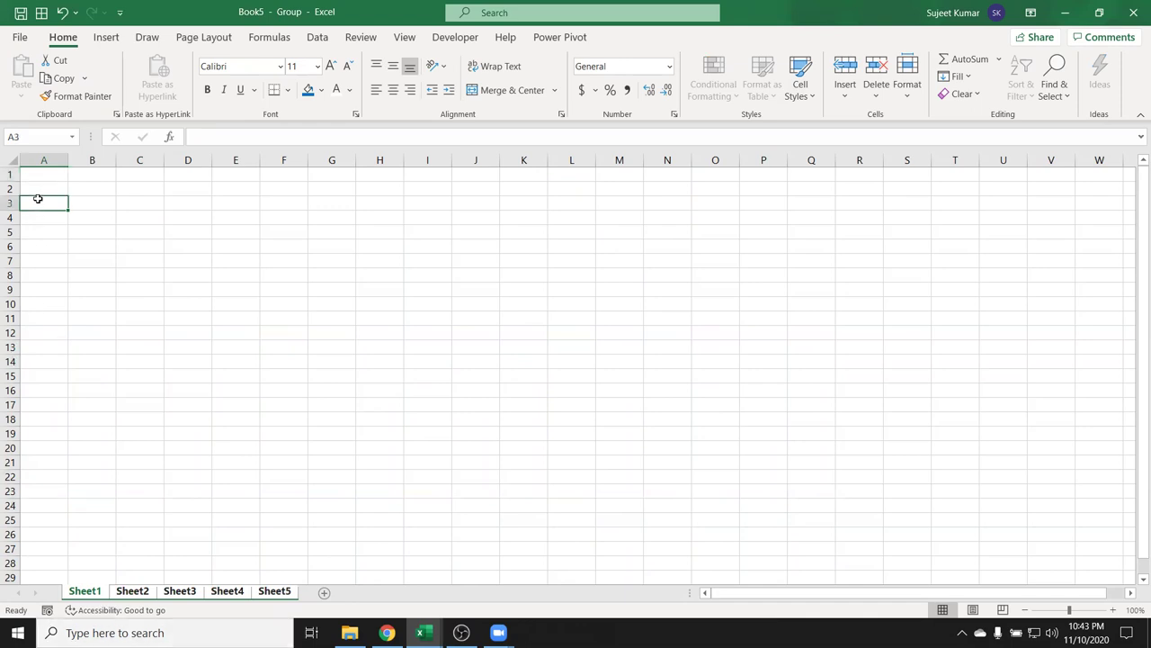
{"action": "type", "text": "Date"}
{"action": "key", "text": "Tab"}
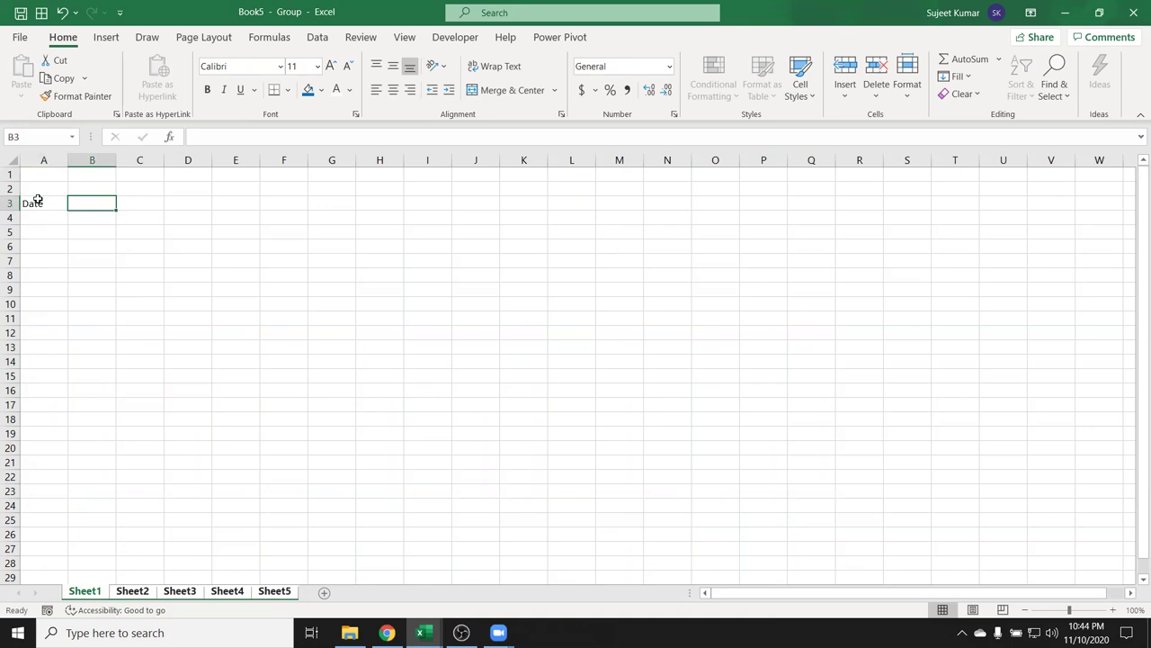
{"action": "key", "text": "ctrl+semicolon"}
{"action": "key", "text": "Return"}
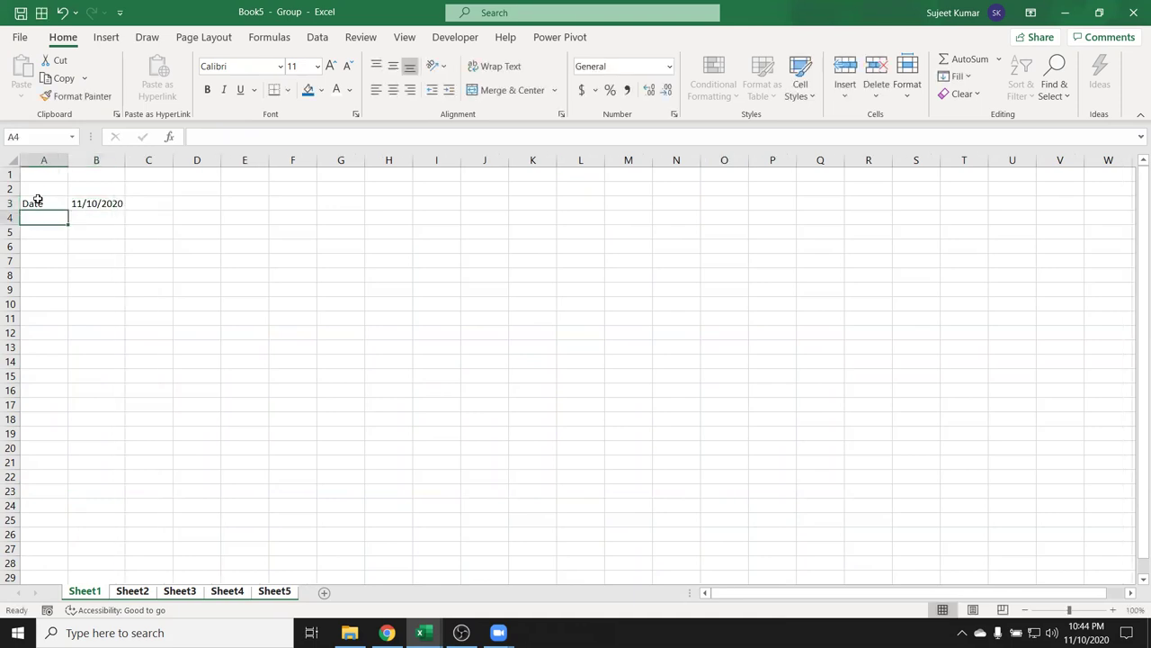
- Check Sheet2 through Sheet5 for the date, then return to Sheet1
{"action": "left_click", "coordinate": [142, 596]}
{"action": "left_click", "coordinate": [179, 593]}
{"action": "left_click", "coordinate": [230, 594]}
{"action": "left_click", "coordinate": [275, 593]}
{"action": "left_click", "coordinate": [227, 594]}
{"action": "left_click", "coordinate": [179, 593]}
{"action": "left_click", "coordinate": [145, 594]}
{"action": "left_click", "coordinate": [87, 595]}
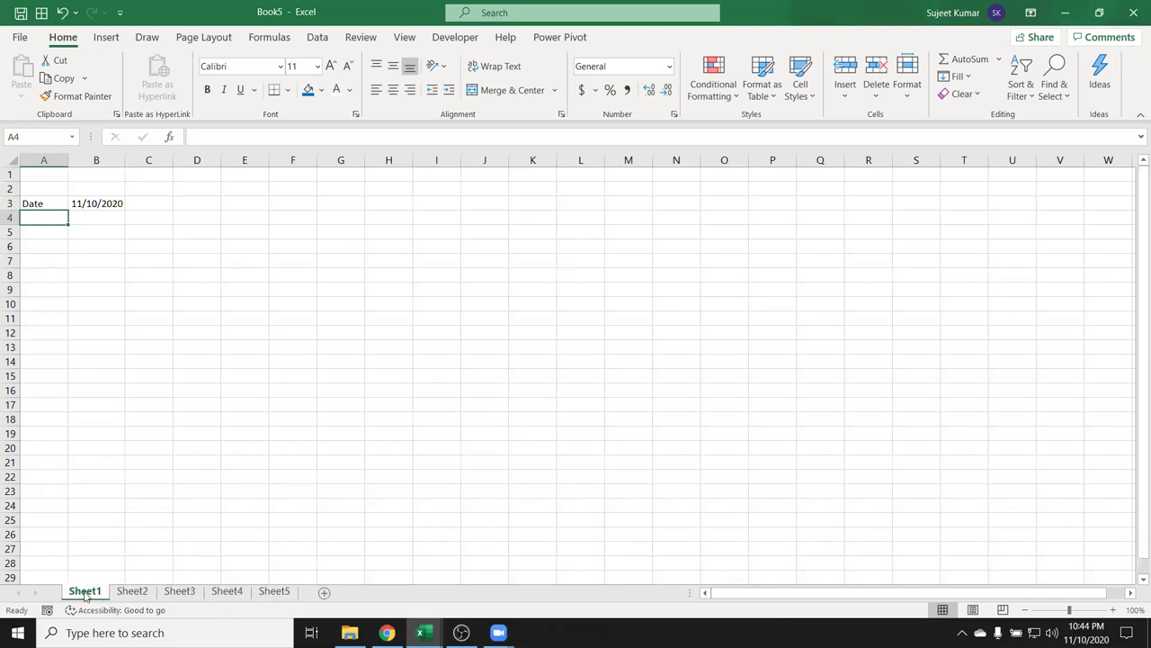
- Type 'Time' in Sheet1's A5, then delete it again
{"action": "left_click", "coordinate": [54, 230]}
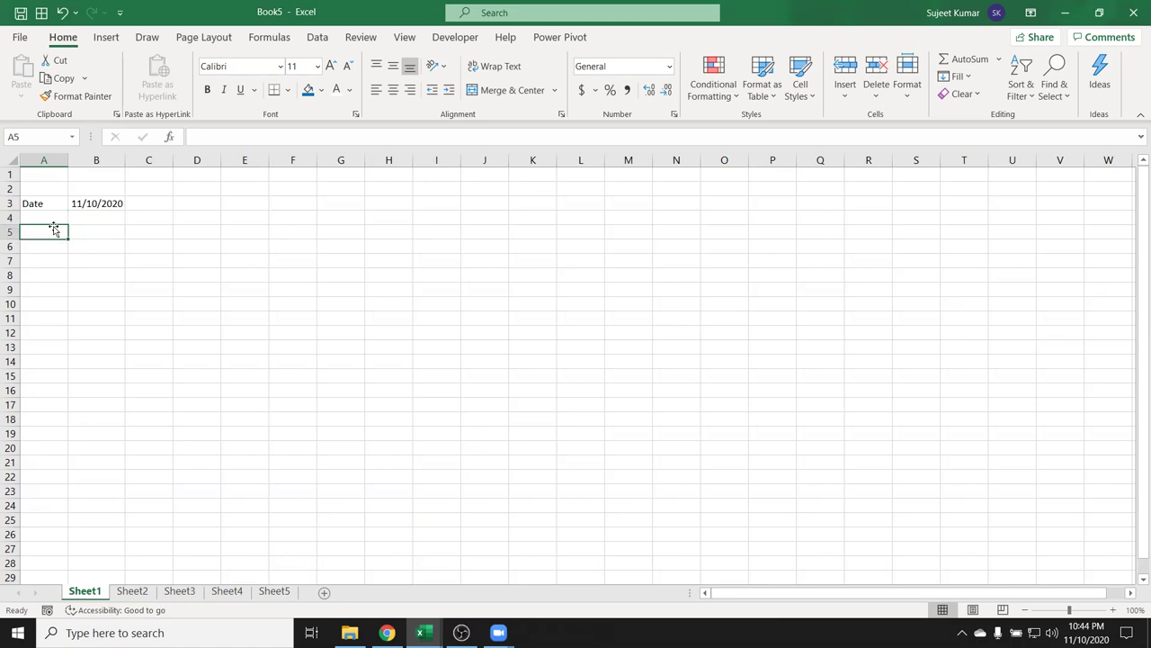
{"action": "type", "text": "Time"}
{"action": "key", "text": "Tab"}
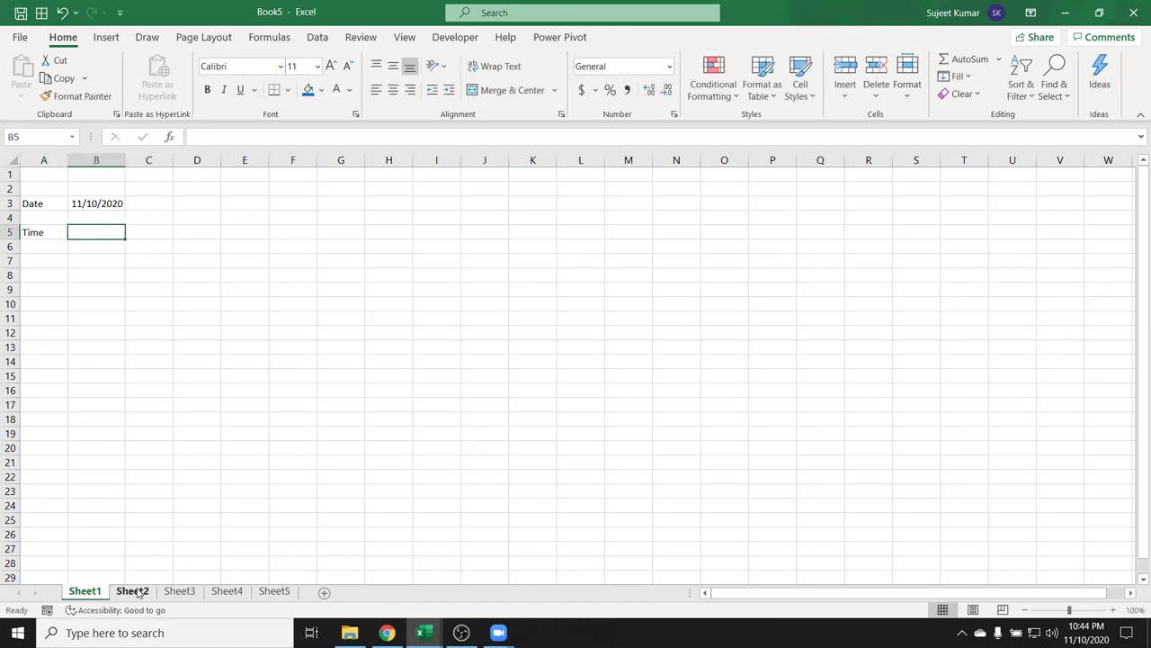
{"action": "left_click", "coordinate": [36, 230]}
{"action": "key", "text": "Delete"}
- Group Sheet1, Sheet3 and Sheet5, then enter 'Time' in A5 and current time 10:44 PM in B5
{"action": "left_click", "coordinate": [191, 591], "text": "ctrl"}
{"action": "left_click", "coordinate": [270, 591], "text": "ctrl"}
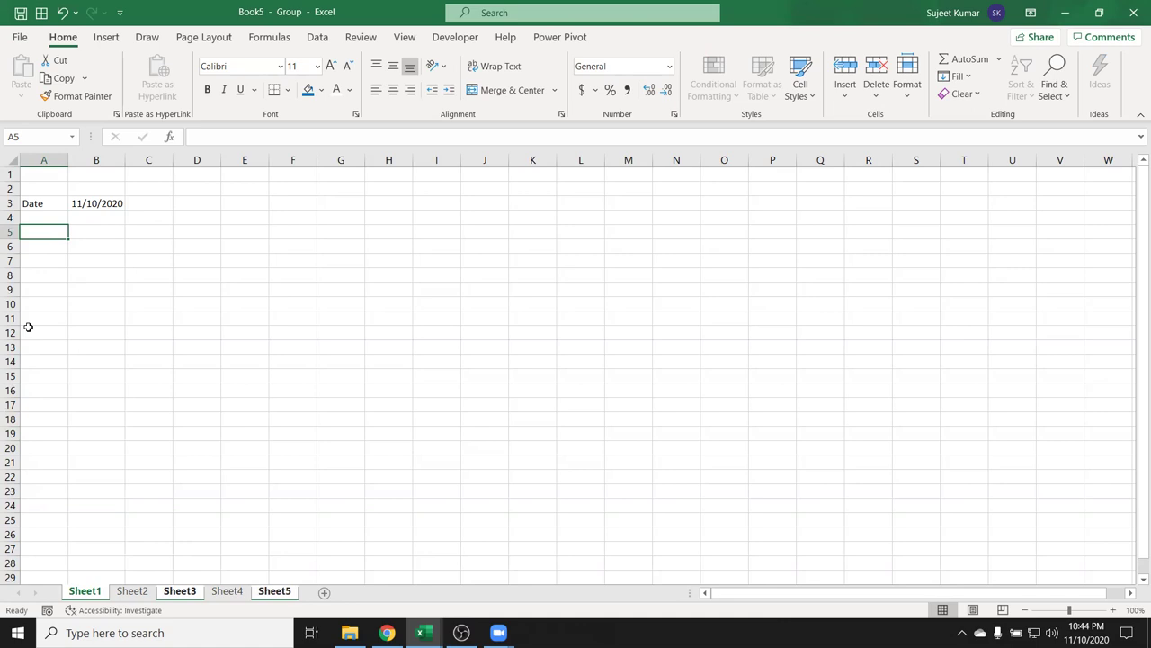
{"action": "type", "text": "Time"}
{"action": "key", "text": "Tab"}
{"action": "type", "text": "'"}
{"action": "key", "text": "BackSpace"}
{"action": "key", "text": "ctrl+semicolon"}
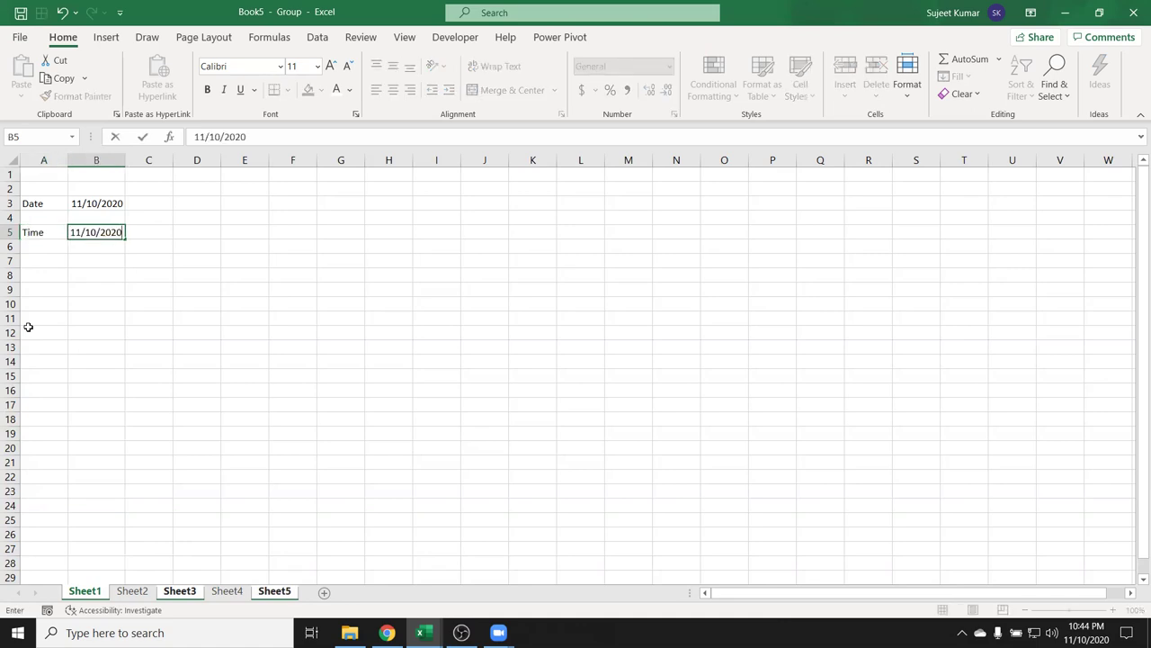
{"action": "key", "text": "Escape"}
{"action": "key", "text": "ctrl+shift+semicolon"}
{"action": "key", "text": "Return"}
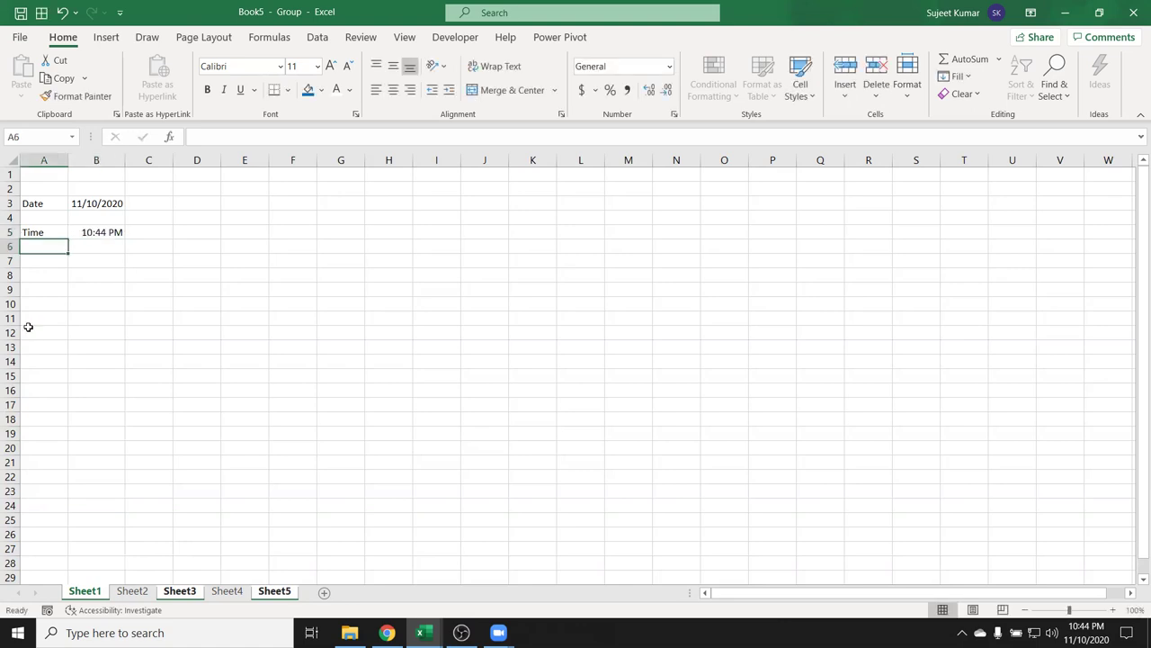
- Review Sheet1, Sheet2, Sheet3 and Sheet5: Date on all, Time 10:44 PM only on grouped sheets
{"action": "left_click", "coordinate": [141, 591]}
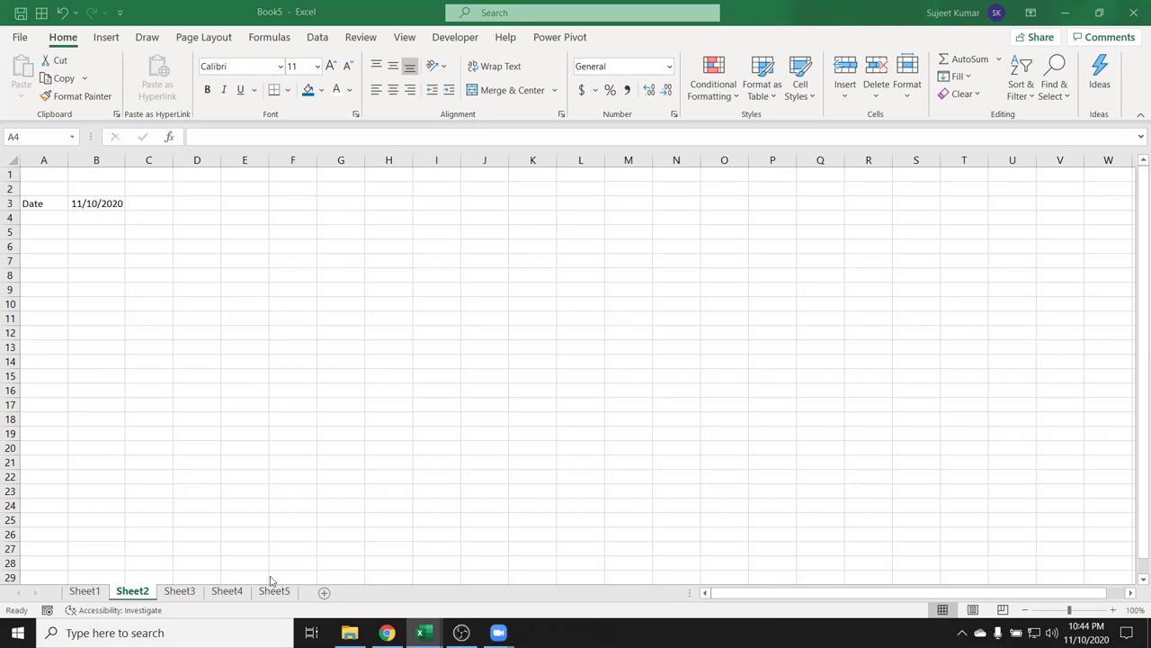
{"action": "left_click", "coordinate": [84, 590]}
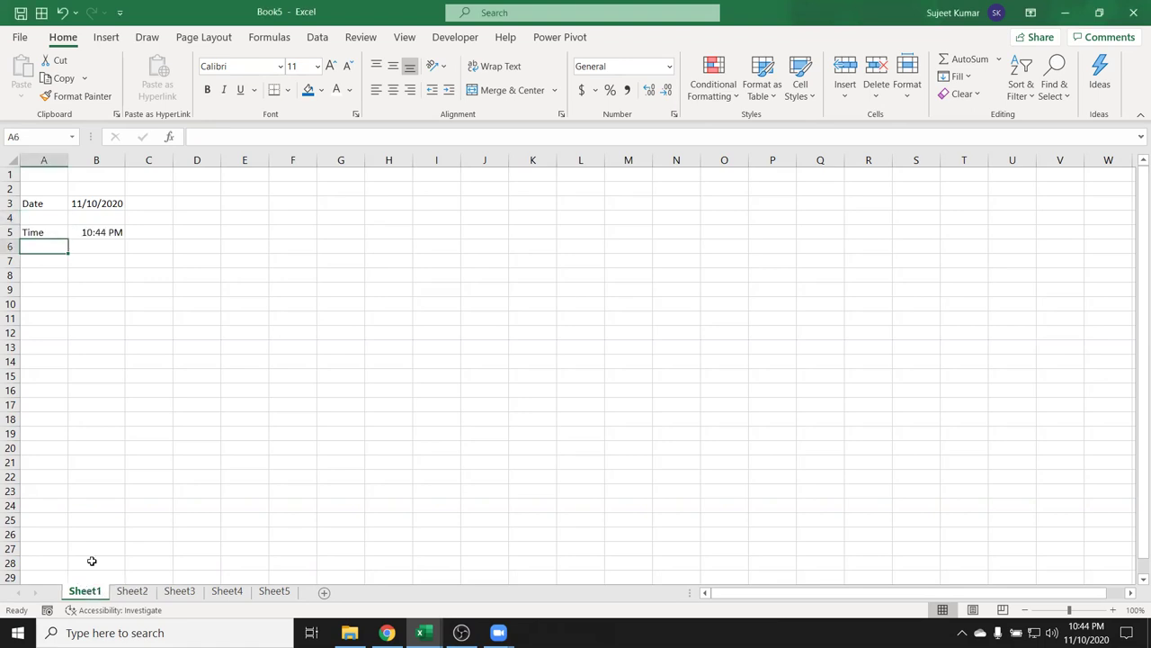
{"action": "left_click", "coordinate": [129, 590]}
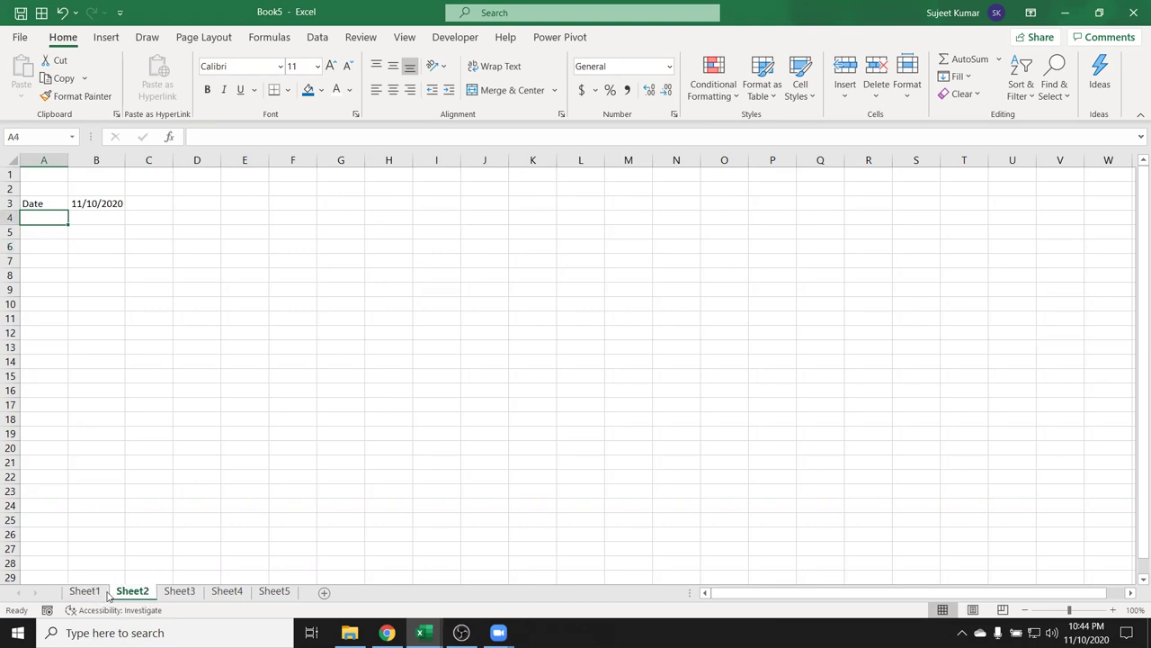
{"action": "left_click", "coordinate": [180, 591]}
{"action": "left_click", "coordinate": [276, 591]}
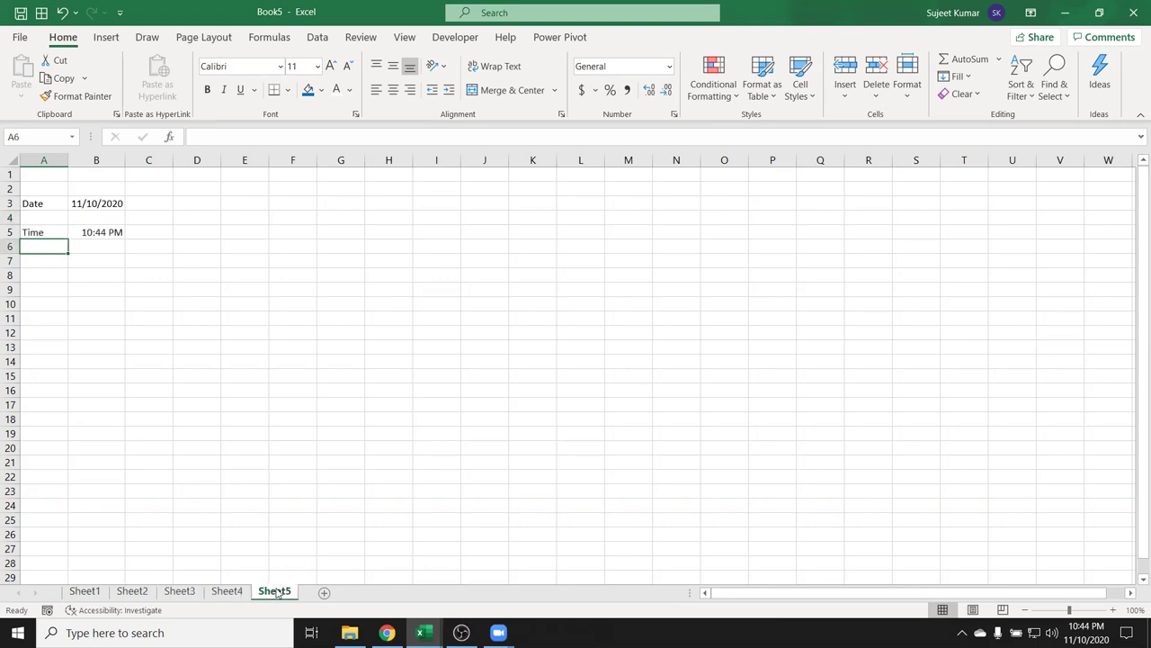